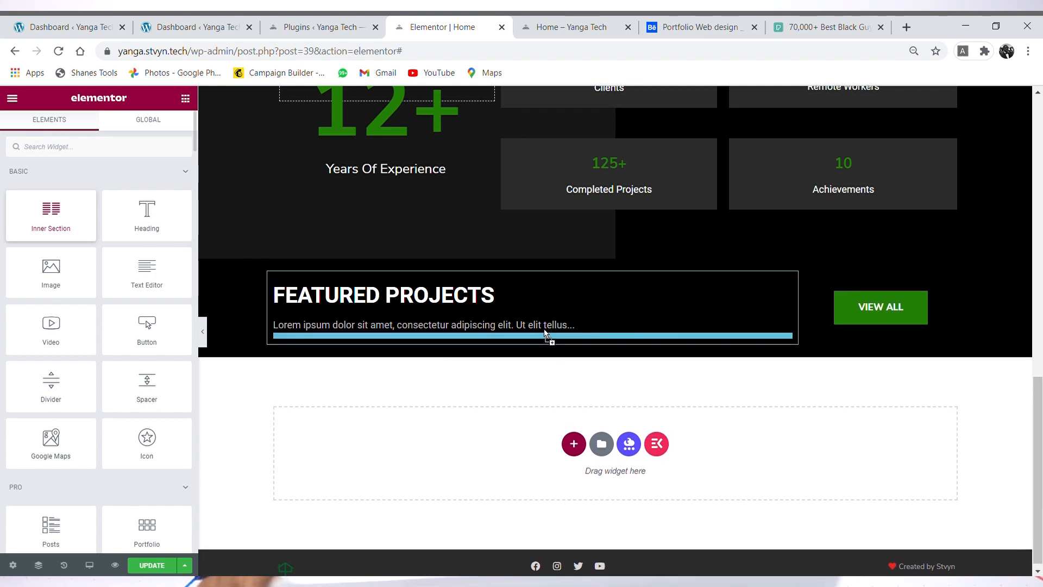
# Step: Switch to the Portfolio Web design reference on Behance and examine its Featured Projects section and project cards
pyautogui.moveTo(400, 325); pyautogui.dragTo(121, 241)
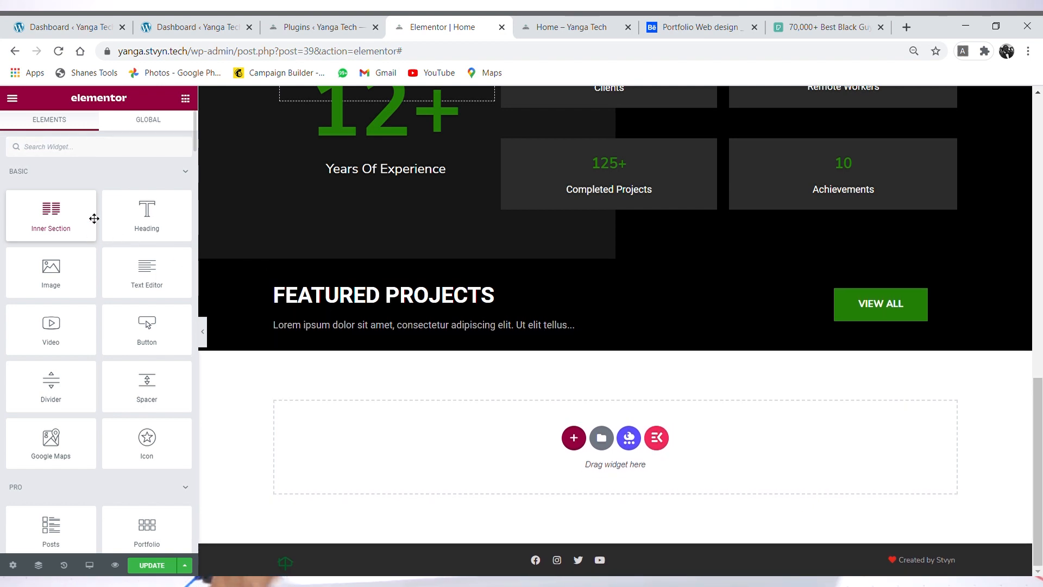
pyautogui.click(693, 24)
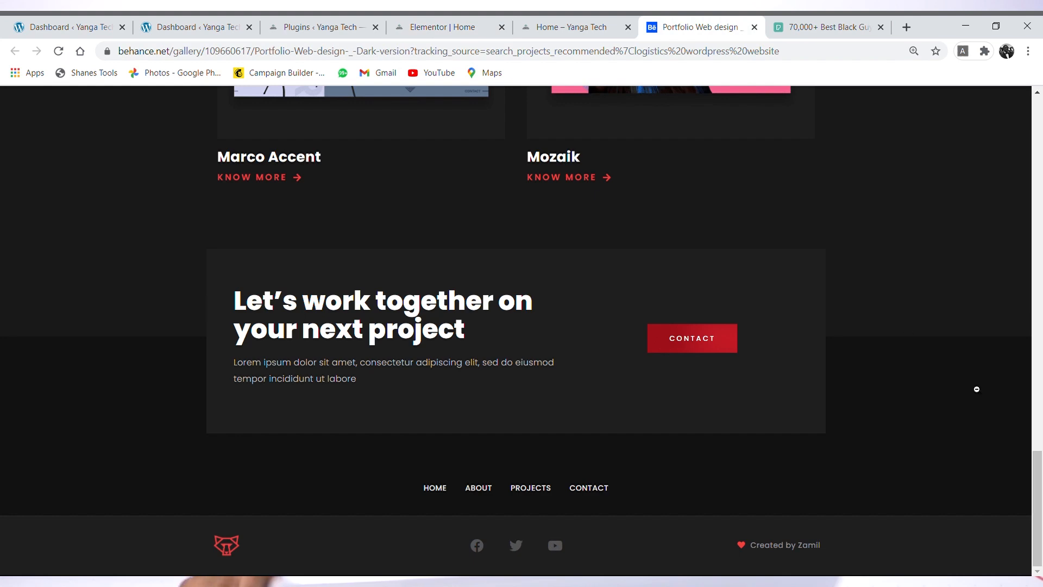
pyautogui.moveTo(1036, 512); pyautogui.dragTo(1039, 360)
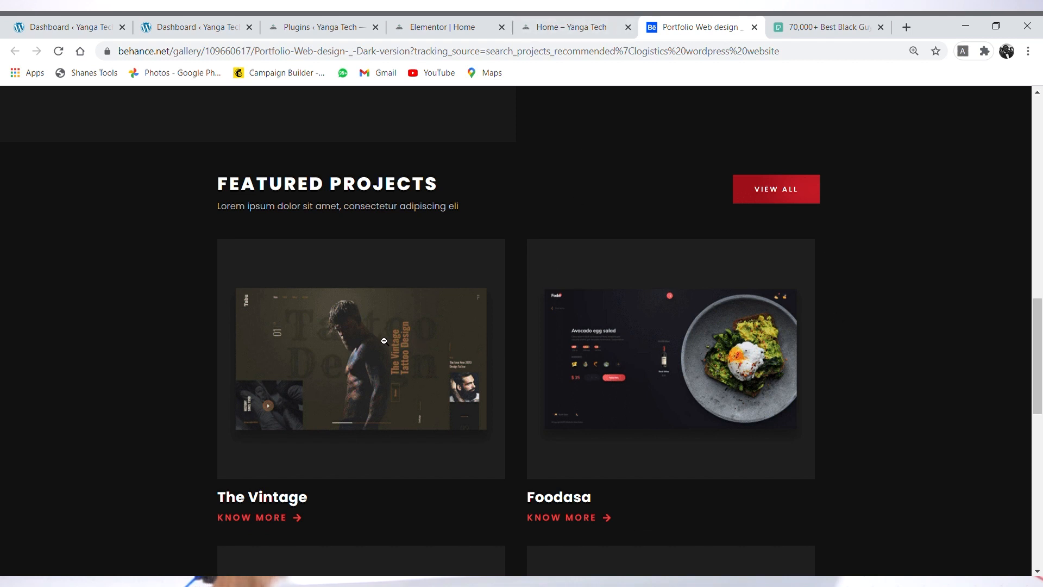
pyautogui.scroll(-4, 600, 334)
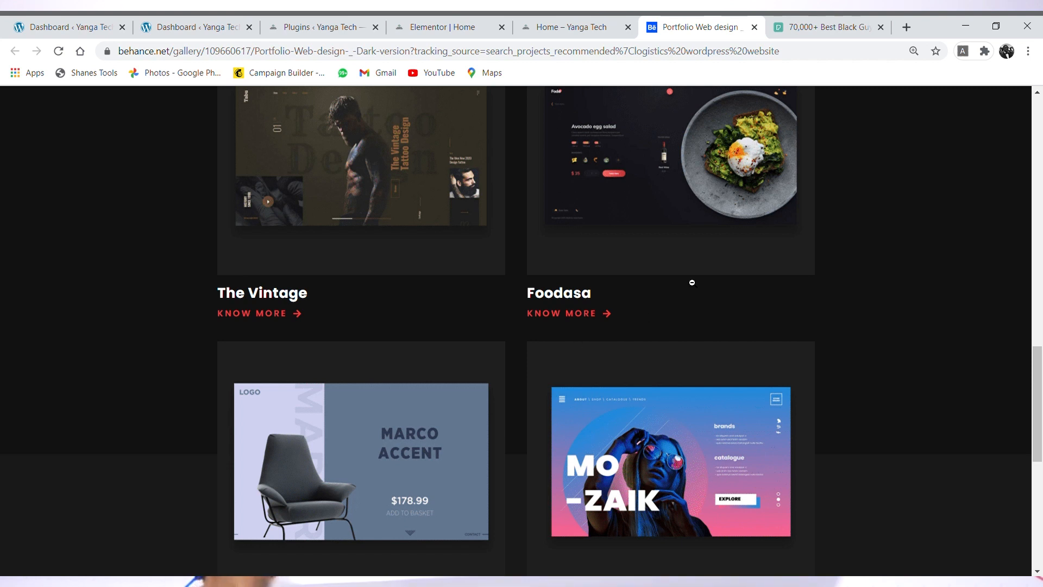
# Step: Switch to Pexels and search the photos for "UI design"
pyautogui.click(815, 27)
pyautogui.moveTo(706, 205)
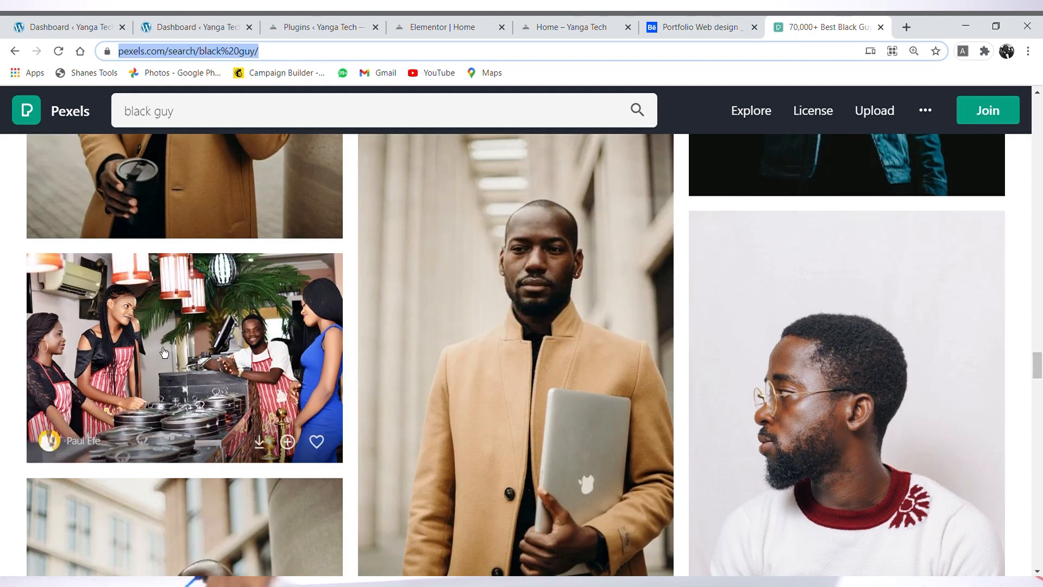
pyautogui.moveTo(278, 191)
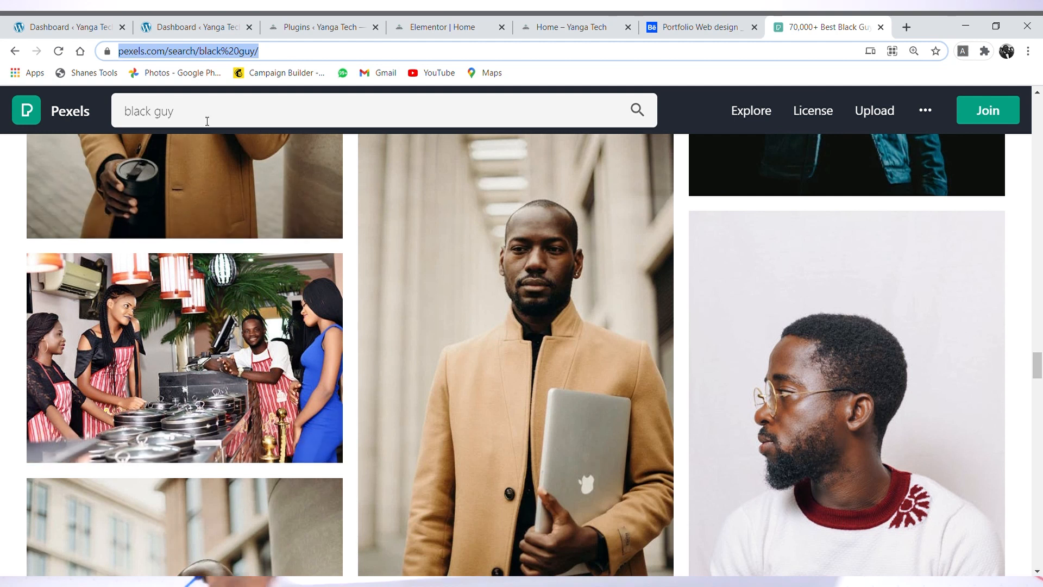
pyautogui.moveTo(207, 121); pyautogui.dragTo(96, 107)
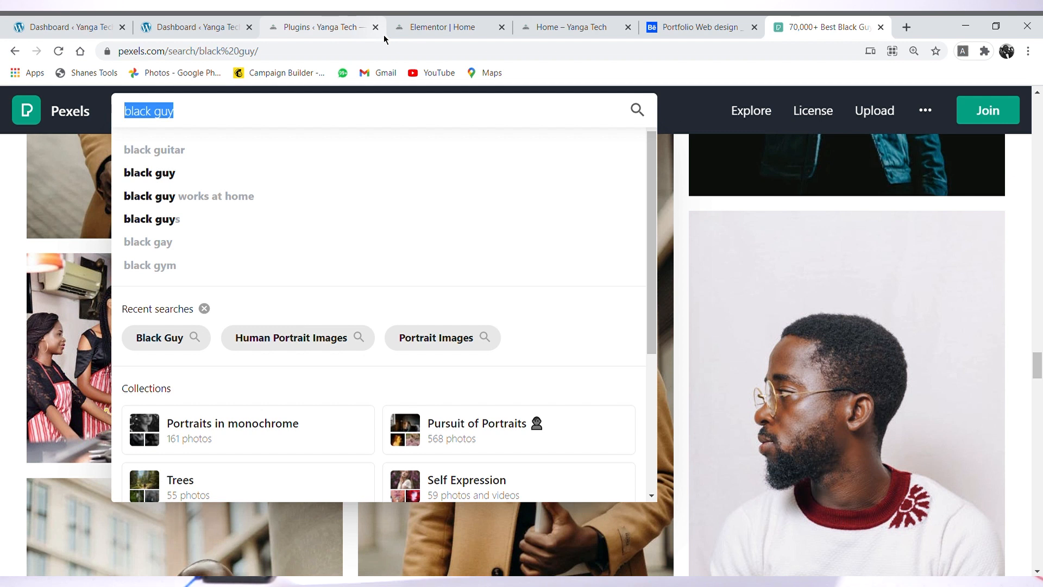
pyautogui.write('UI desi')
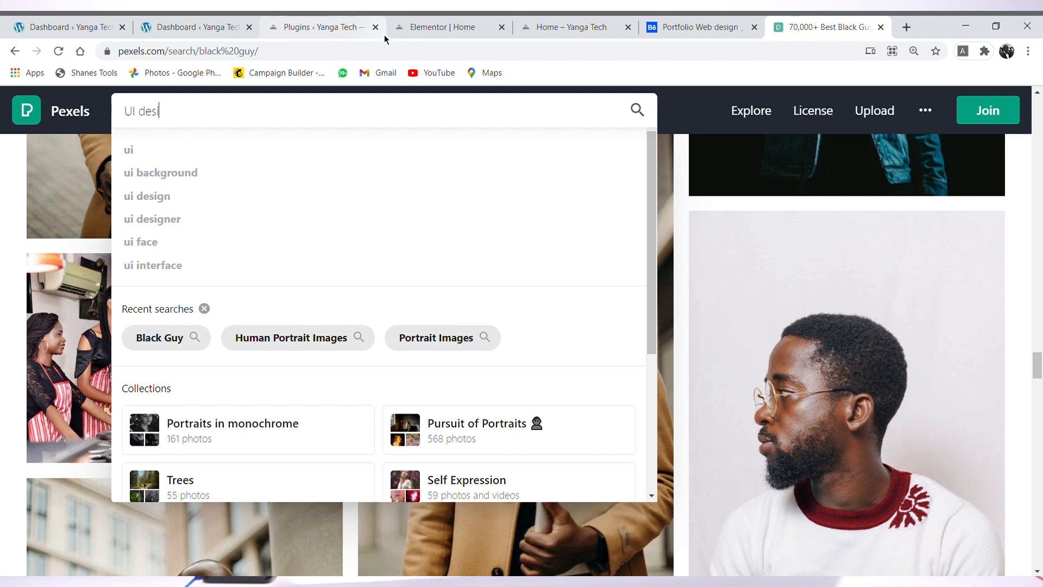
pyautogui.write('gn')
pyautogui.press('Return')
# Step: Download the photo of pencils, wireframe sketches and a smartphone in Small size (640 x 426), and return to the results
pyautogui.scroll(-5, 630, 392)
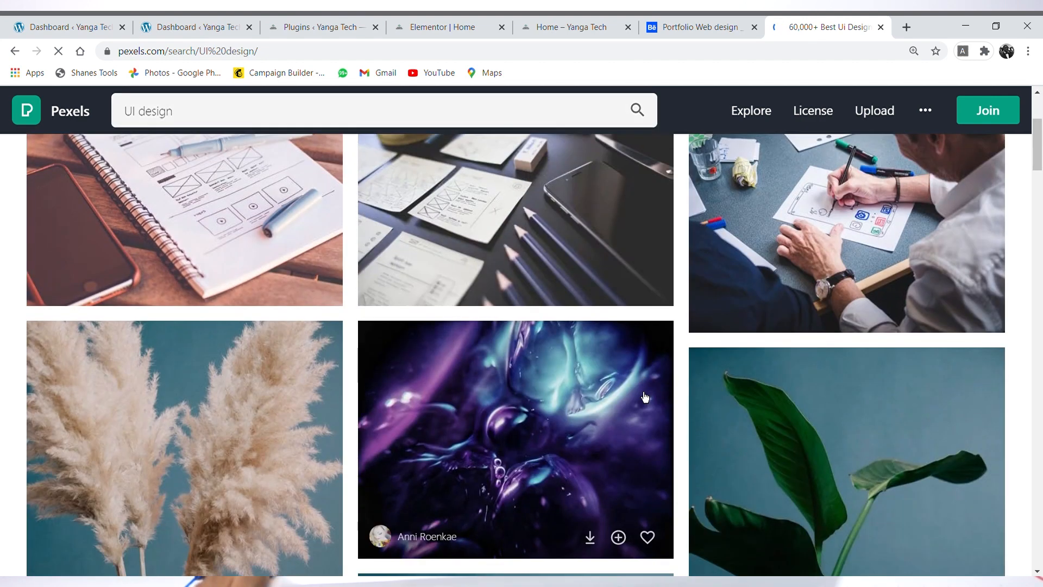
pyautogui.scroll(-14, 630, 391)
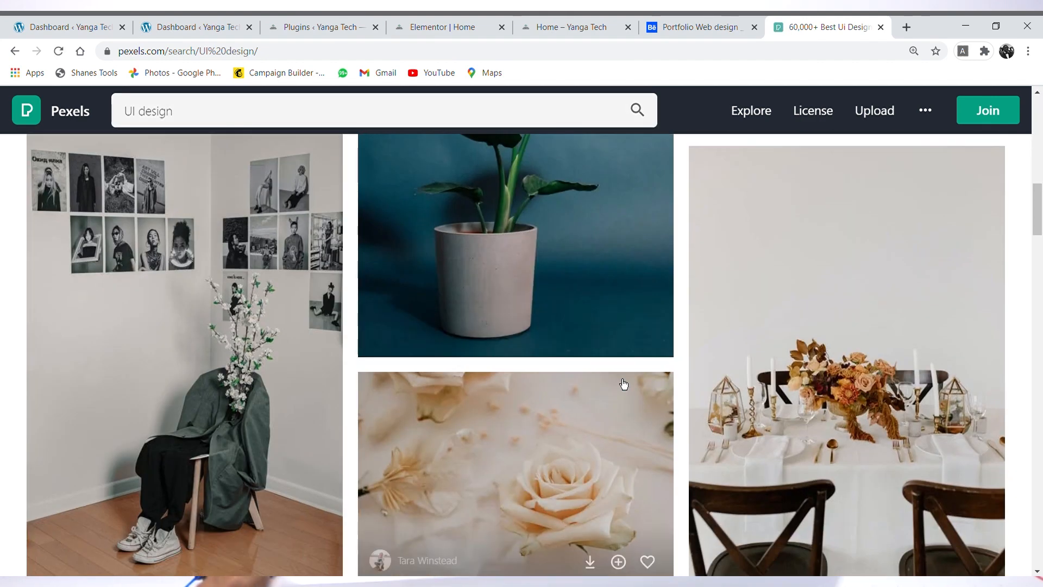
pyautogui.scroll(15, 618, 359)
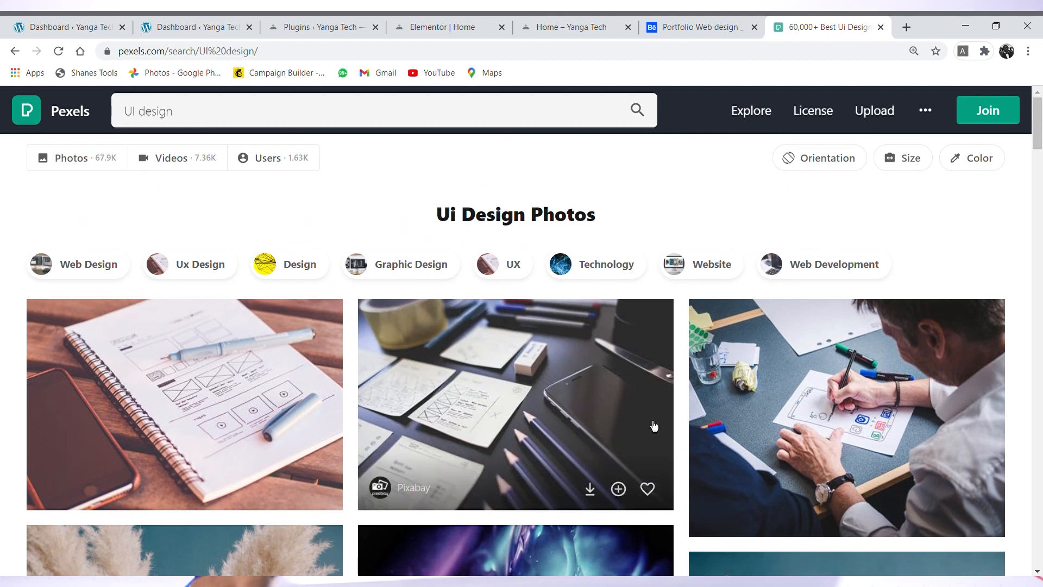
pyautogui.click(516, 386)
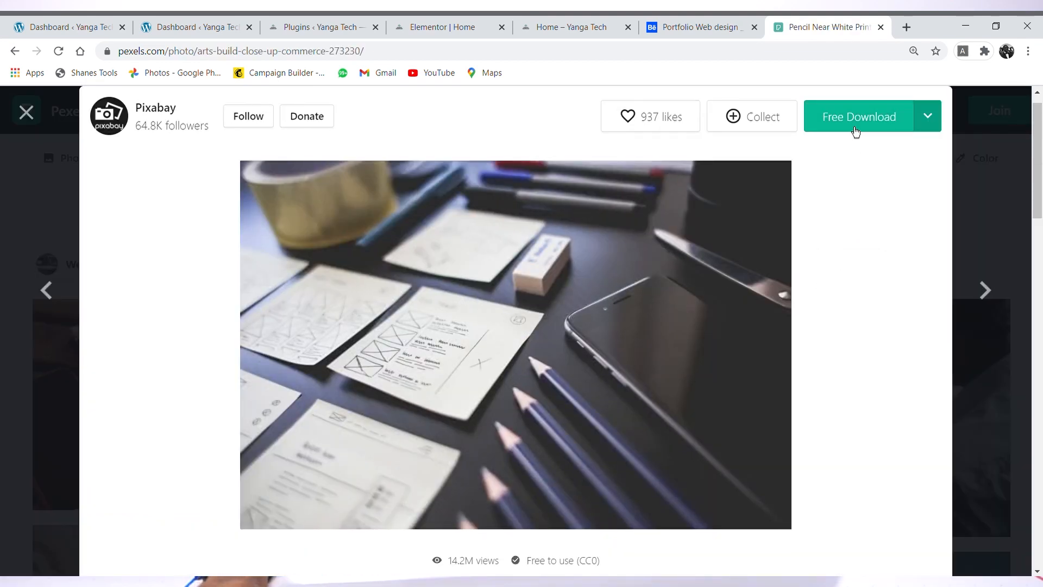
pyautogui.click(928, 124)
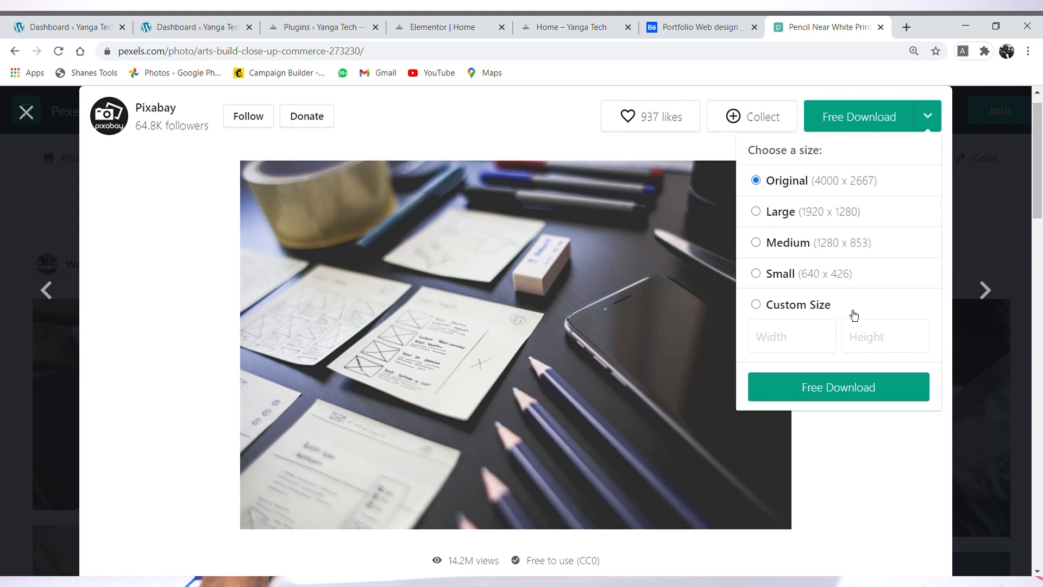
pyautogui.click(839, 276)
pyautogui.click(853, 405)
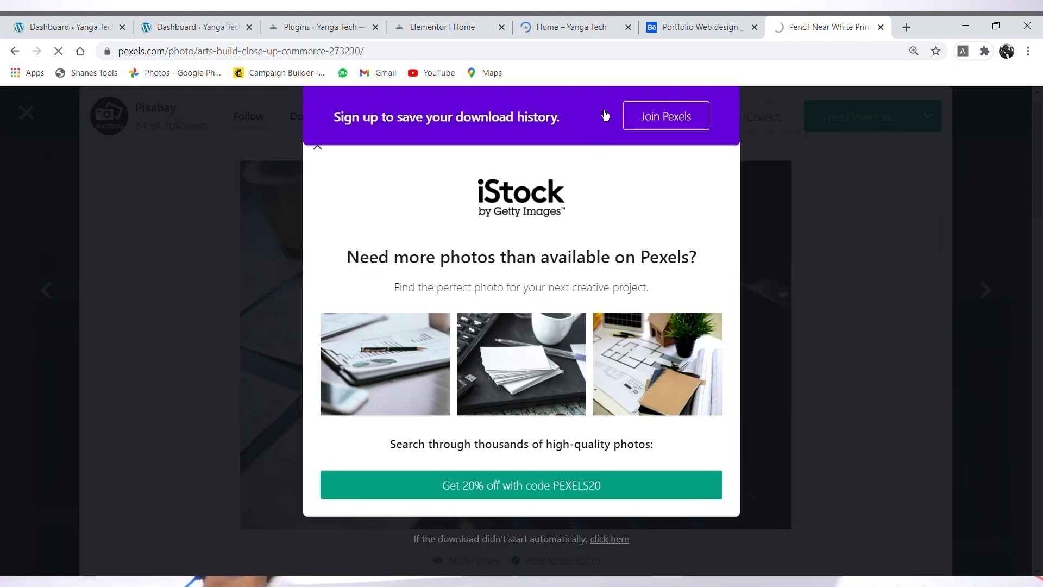
pyautogui.click(989, 245)
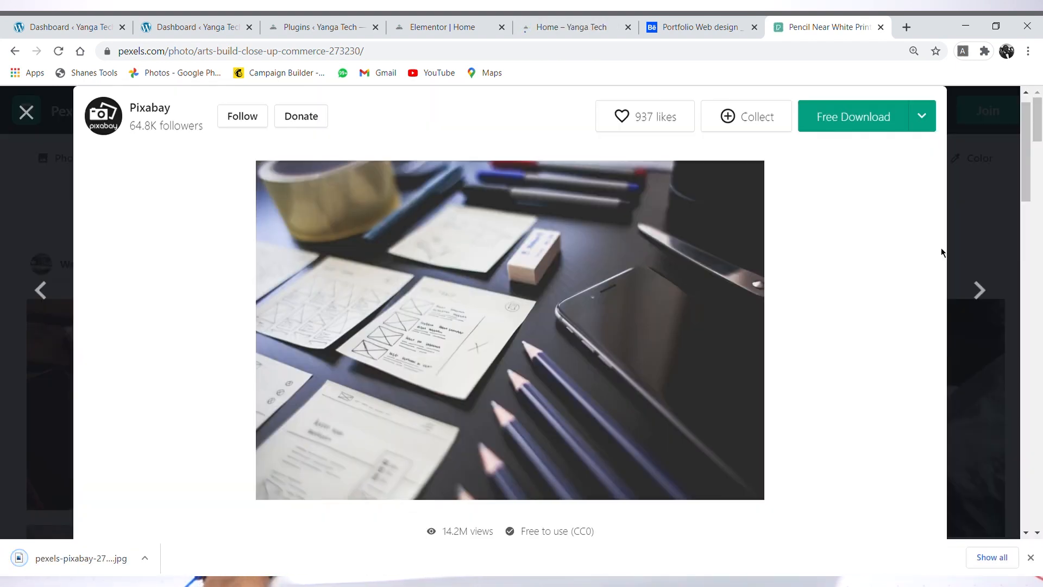
pyautogui.click(26, 112)
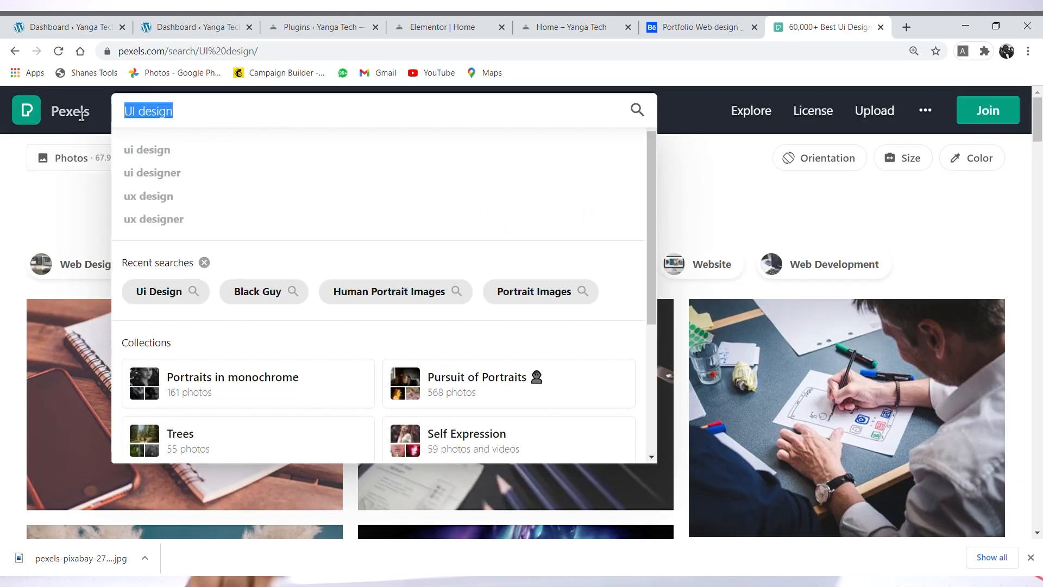
# Step: Search the photos for "branding" and open the one with a coffee cup, smartphone and blank paper on a wooden table
pyautogui.write('branding')
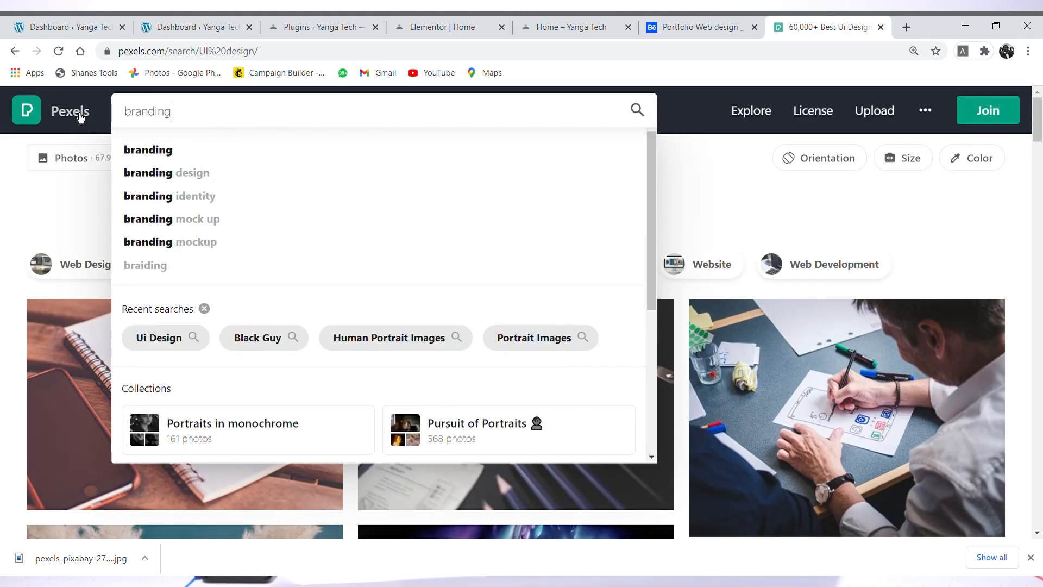
pyautogui.click(172, 148)
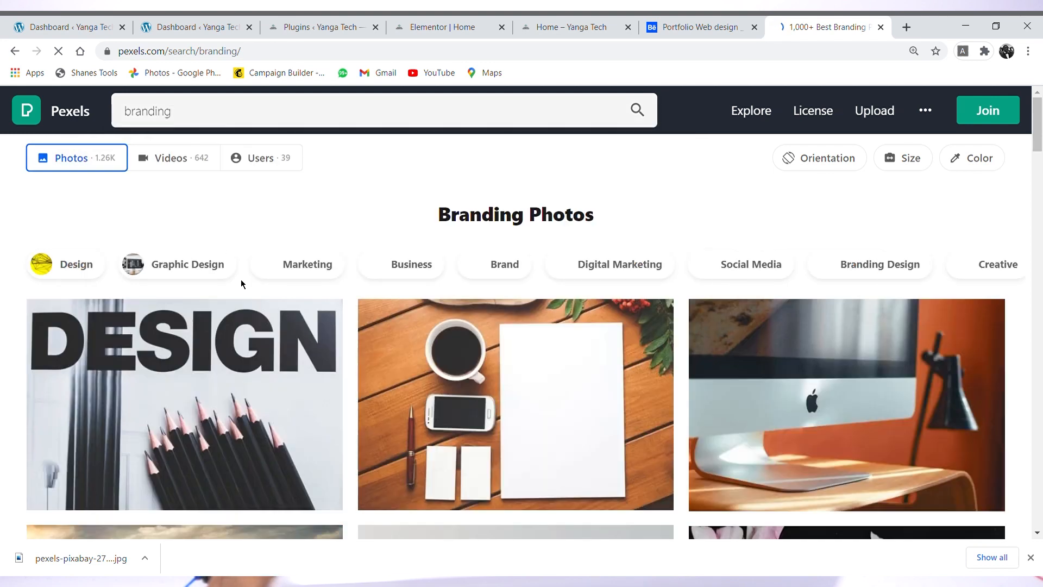
pyautogui.click(519, 402)
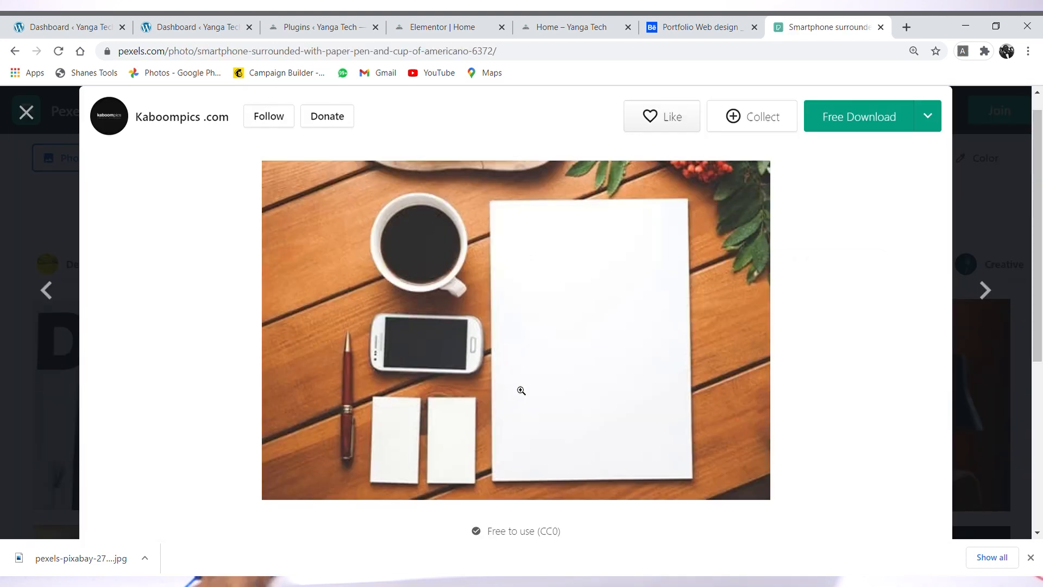
# Step: Download the coffee cup and blank paper photo in Small size (640 x 426), and return to the branding results
pyautogui.click(935, 127)
pyautogui.click(873, 281)
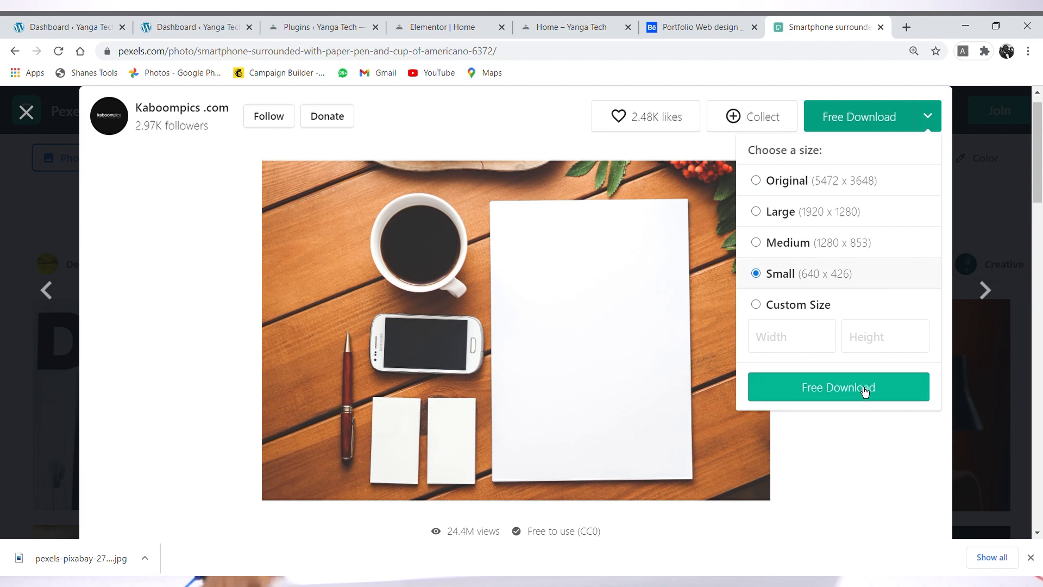
pyautogui.click(867, 390)
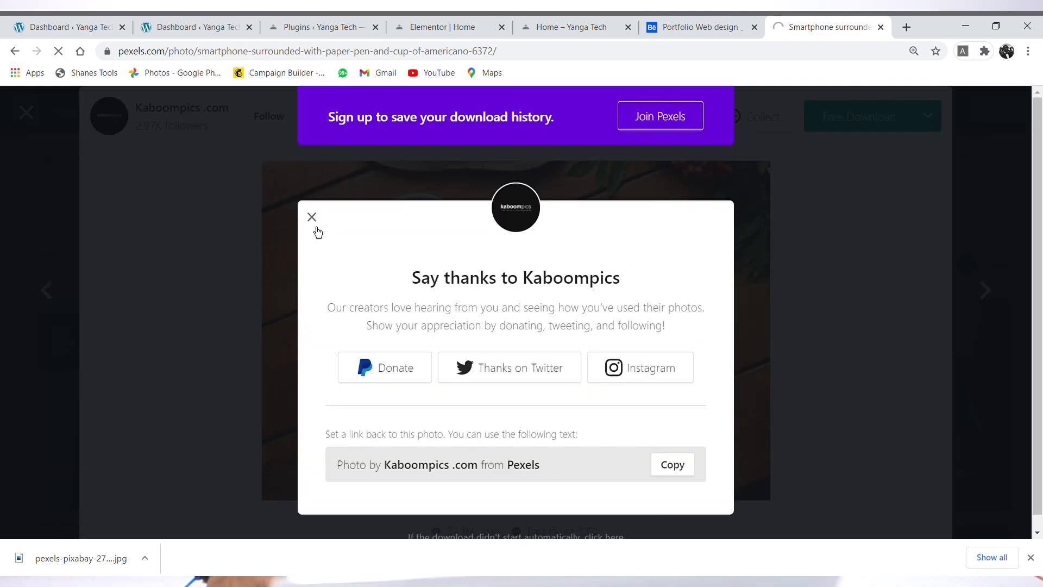
pyautogui.click(315, 220)
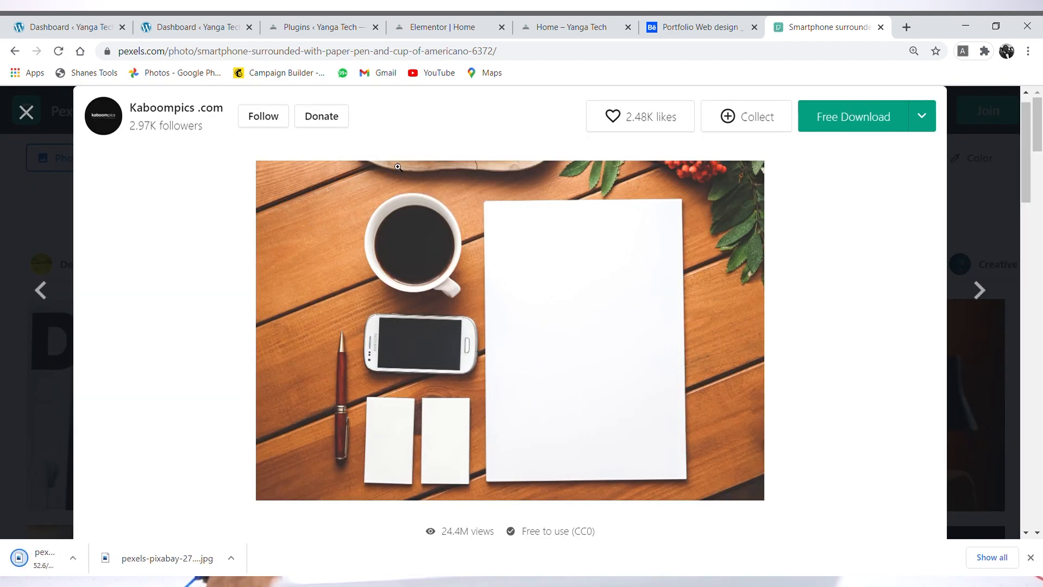
pyautogui.click(34, 121)
# Step: Replace the search term with "product design" and run the photo search
pyautogui.click(131, 111)
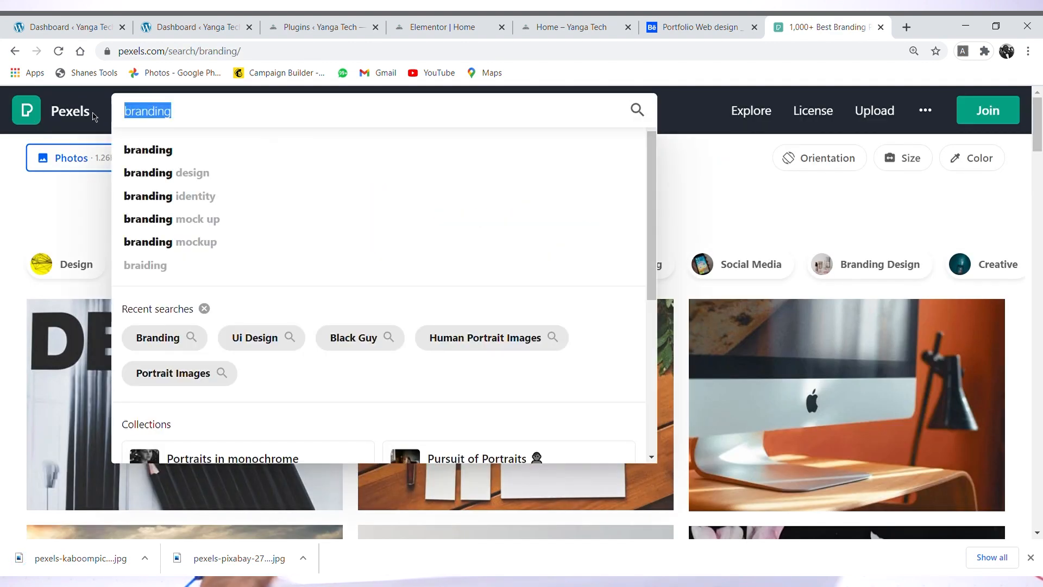
pyautogui.write('product dsi')
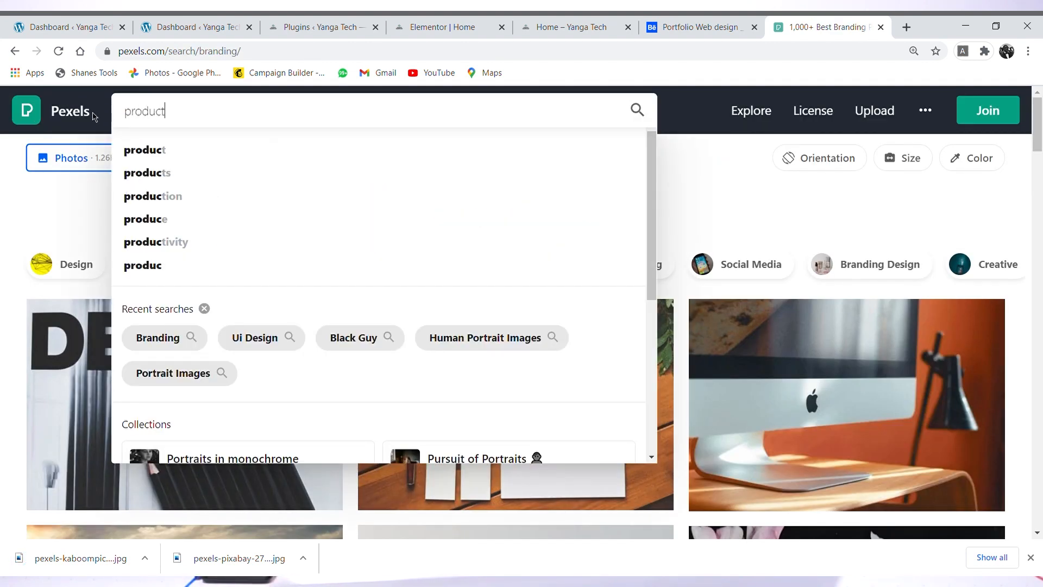
pyautogui.write('ign')
pyautogui.press('Return')
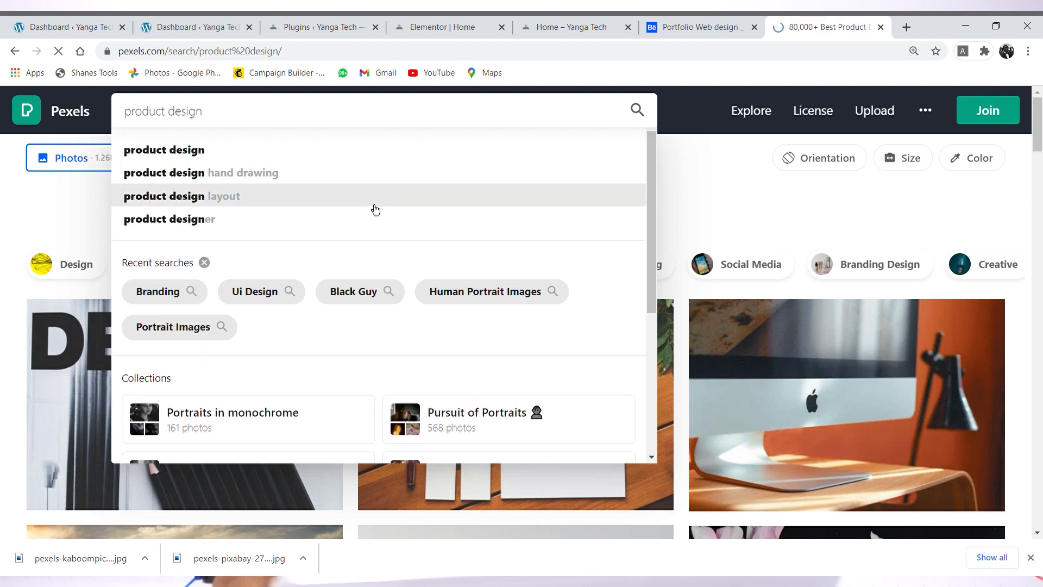
# Step: Look through the product design results for a suitable project photo, previewing the figure drawing with roses
pyautogui.scroll(-7, 677, 276)
pyautogui.scroll(5, 678, 275)
pyautogui.scroll(2, 677, 276)
pyautogui.scroll(-8, 815, 304)
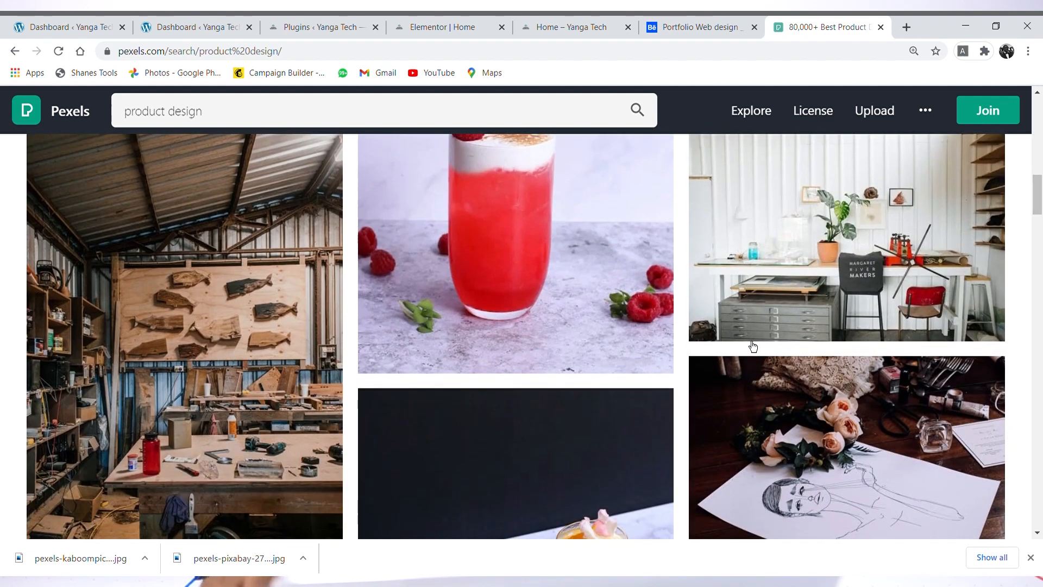
pyautogui.scroll(-4, 880, 350)
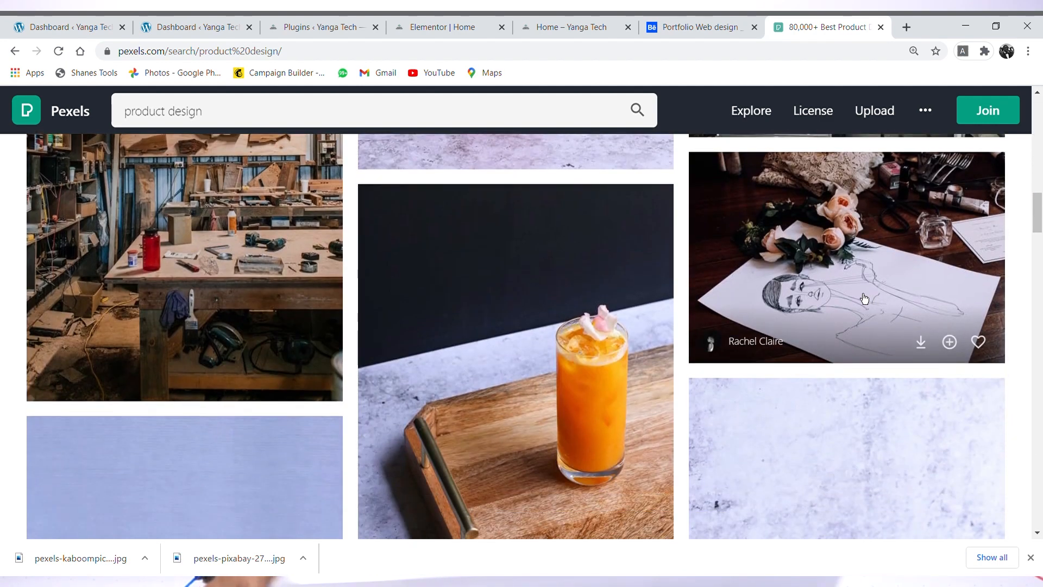
pyautogui.click(828, 280)
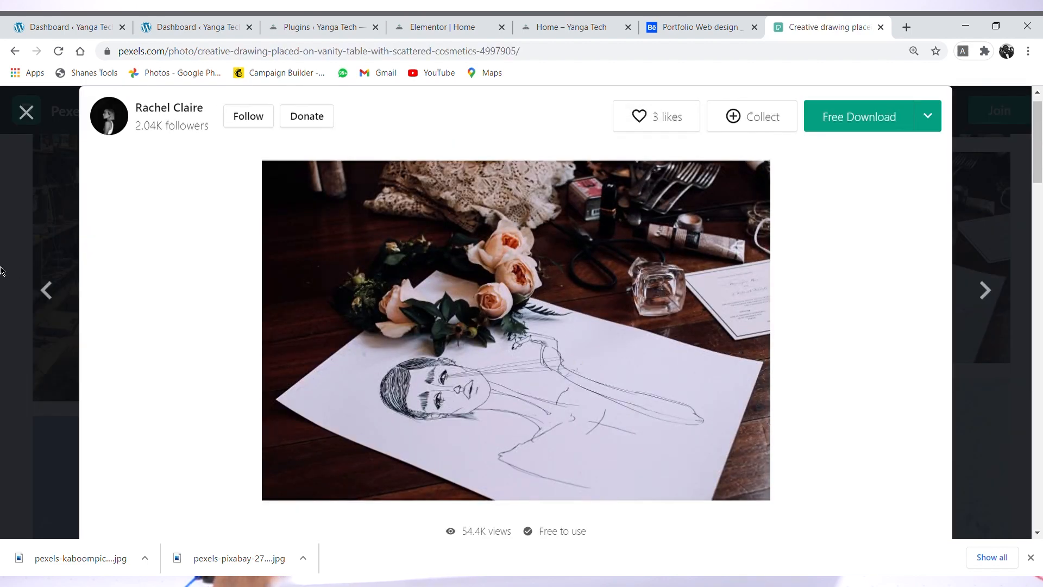
pyautogui.click(38, 196)
pyautogui.scroll(-12, 713, 315)
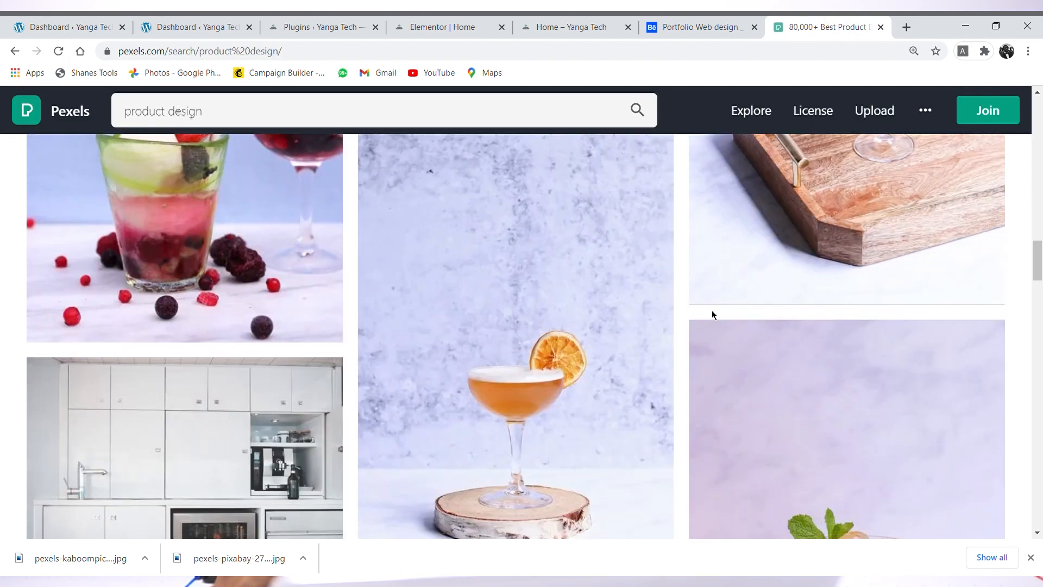
pyautogui.scroll(5, 713, 315)
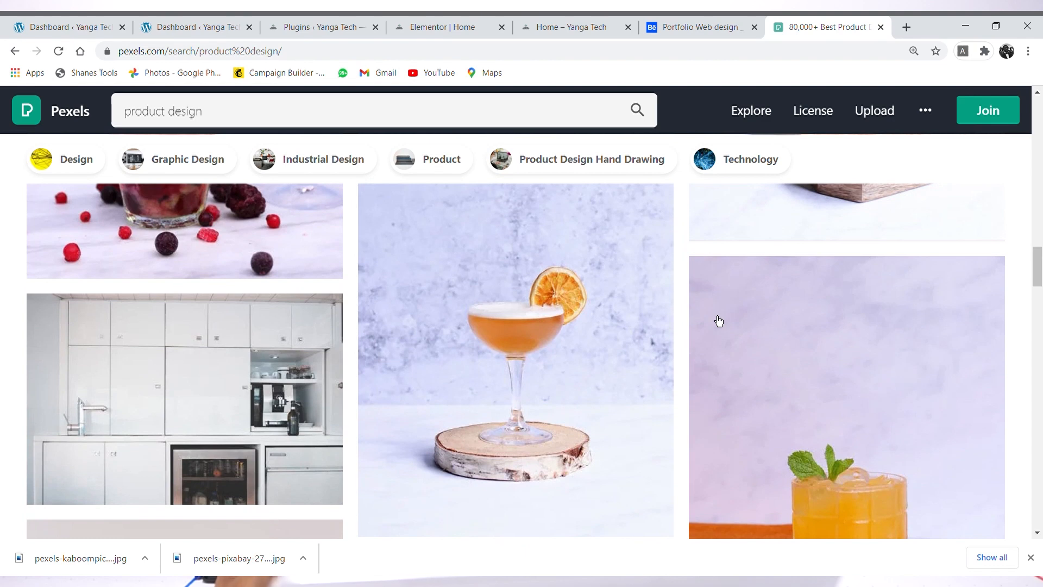
pyautogui.scroll(-15, 715, 319)
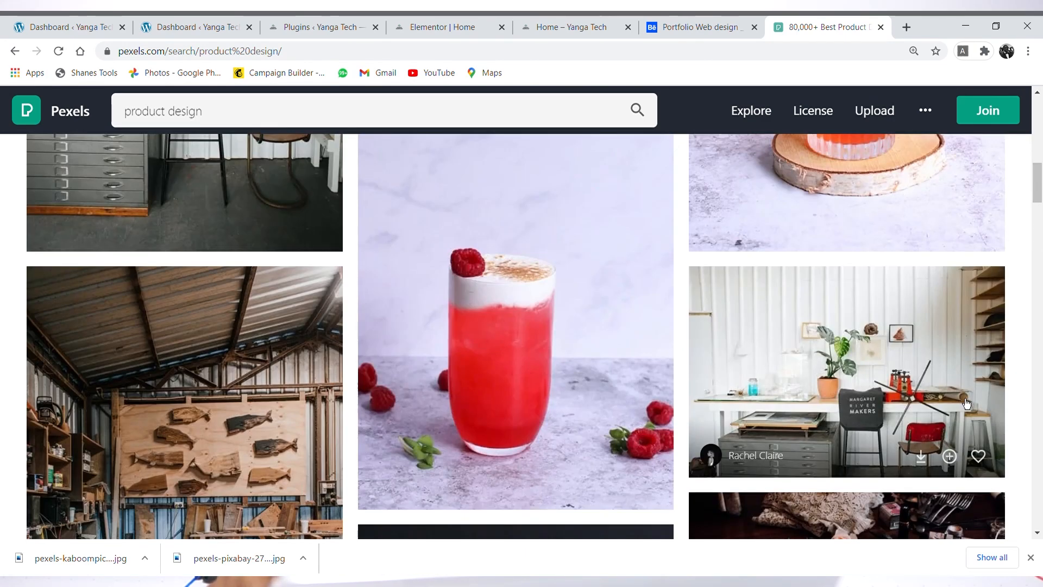
# Step: Download the white workshop interior photo with the desk, plant and red chair, and return to the results
pyautogui.click(830, 371)
pyautogui.click(931, 126)
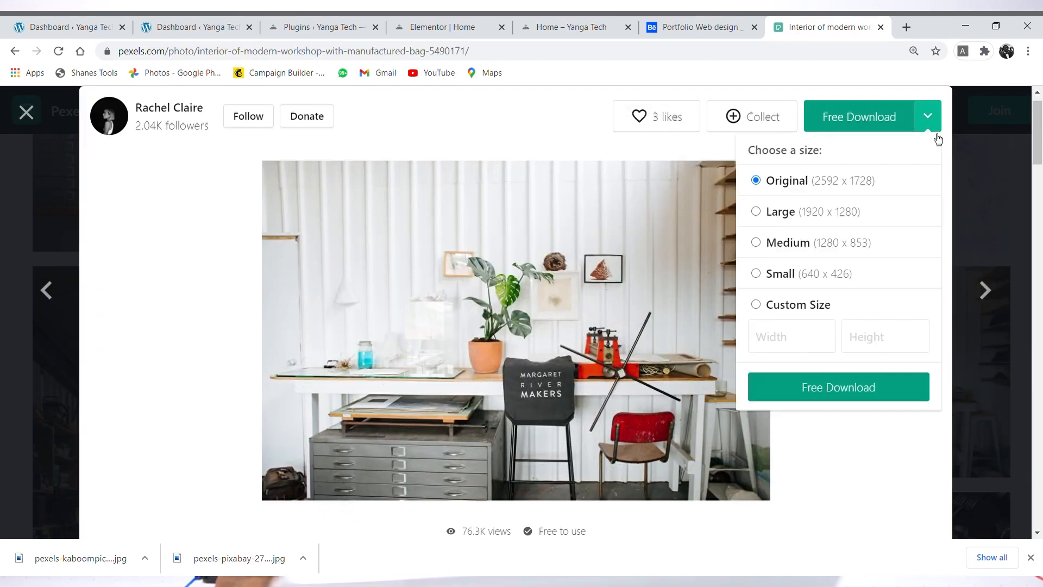
pyautogui.click(861, 389)
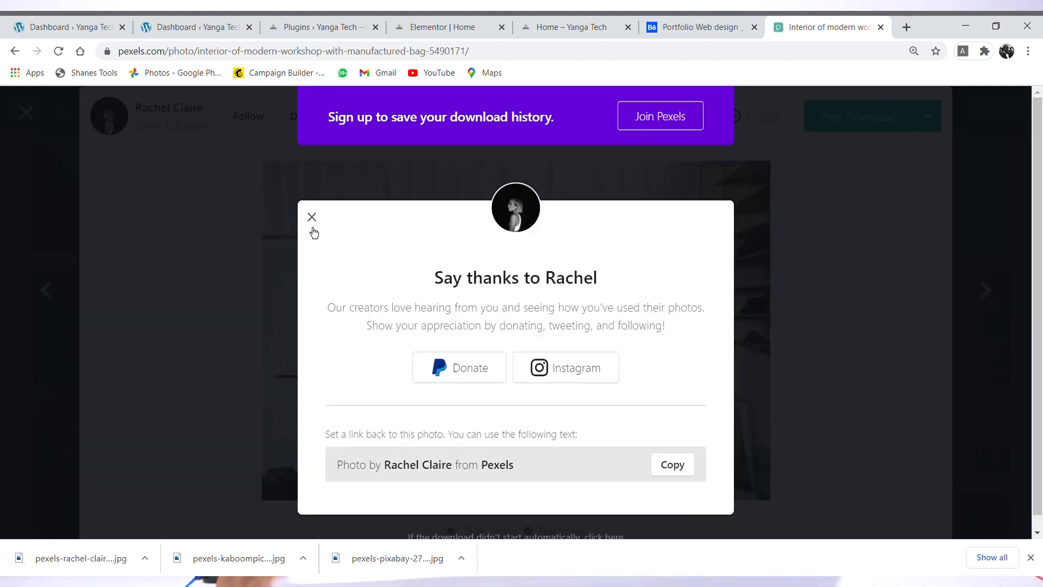
pyautogui.click(312, 218)
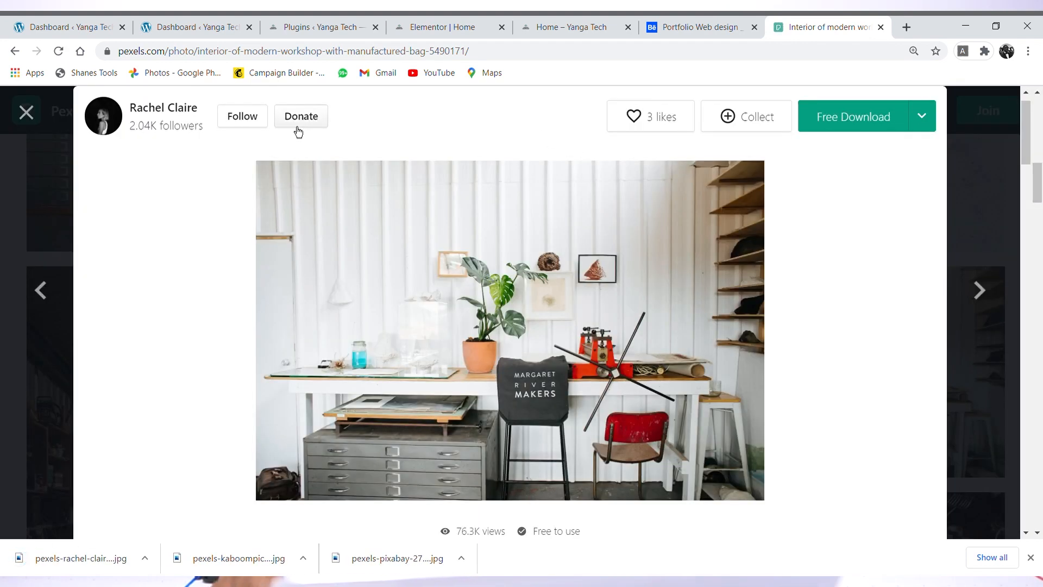
pyautogui.click(26, 113)
# Step: Replace the photo search term with "web design" and run the search
pyautogui.moveTo(264, 124); pyautogui.dragTo(82, 109)
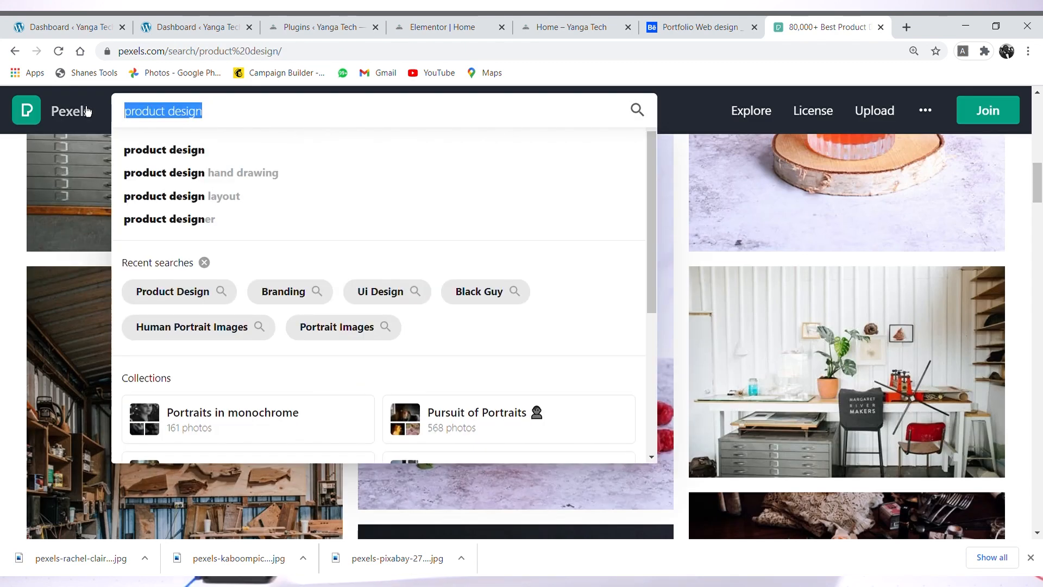
pyautogui.write('web design')
pyautogui.press('Return')
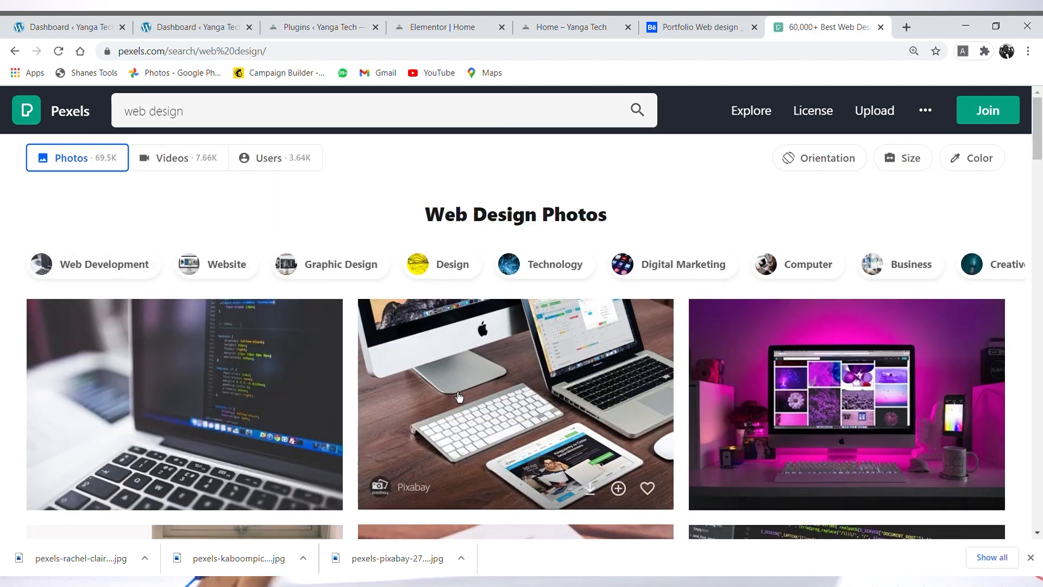
# Step: Download the web design photo showing an iMac, laptop, keyboard and tablet on a wooden desk
pyautogui.scroll(-3, 459, 397)
pyautogui.click(490, 283)
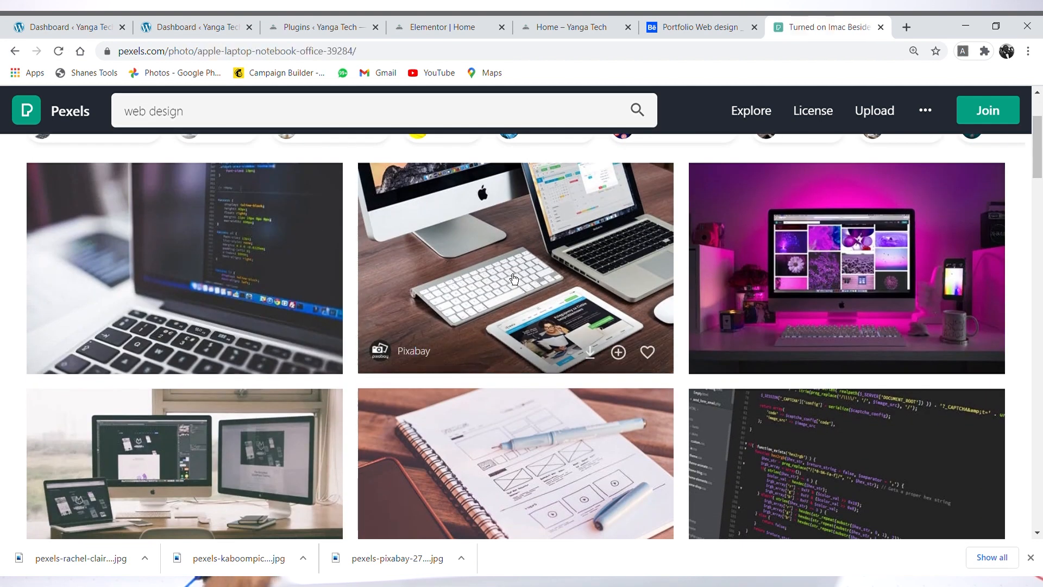
pyautogui.click(928, 116)
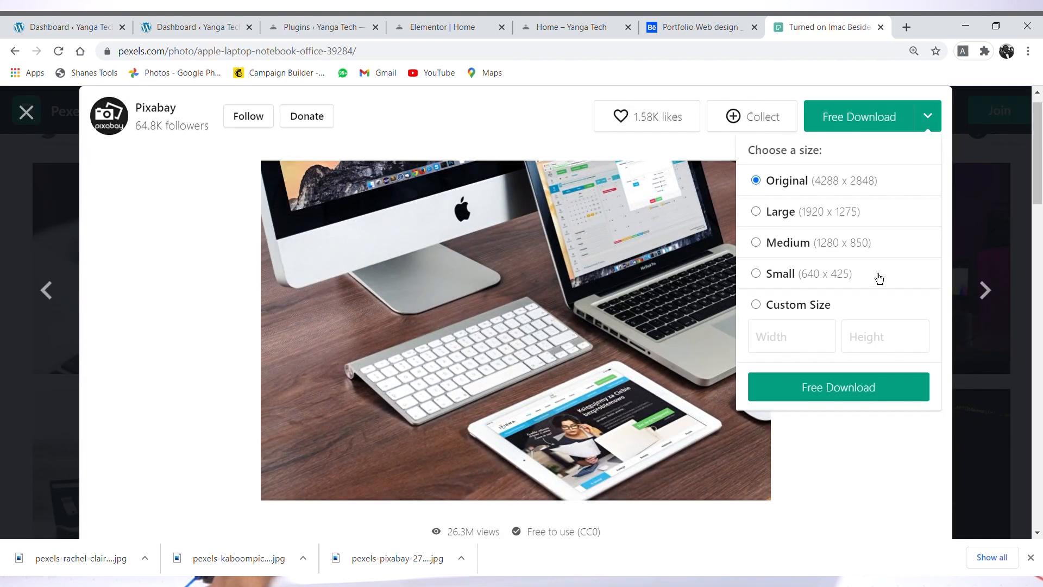
pyautogui.click(853, 393)
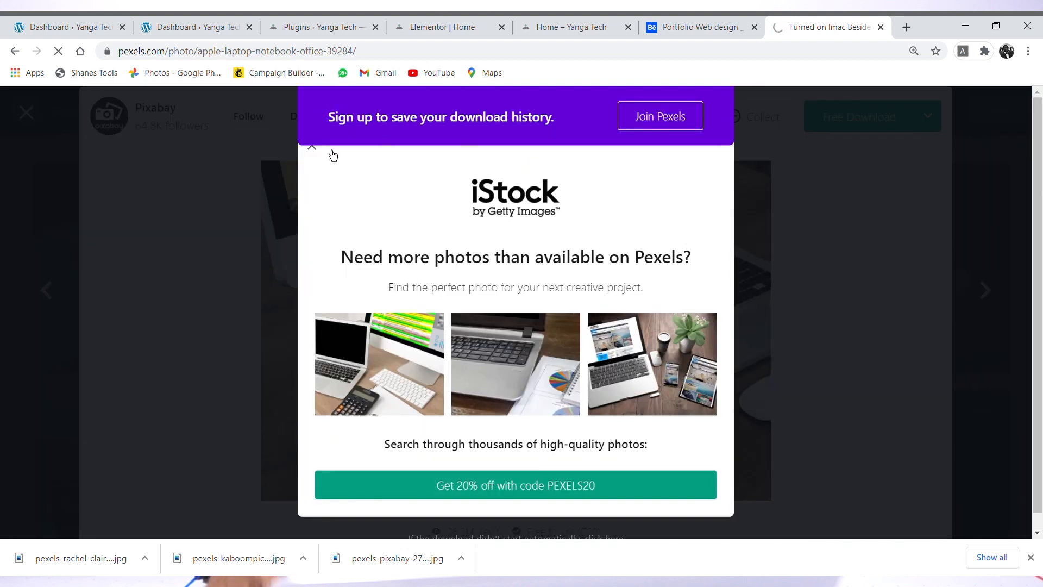
pyautogui.click(90, 169)
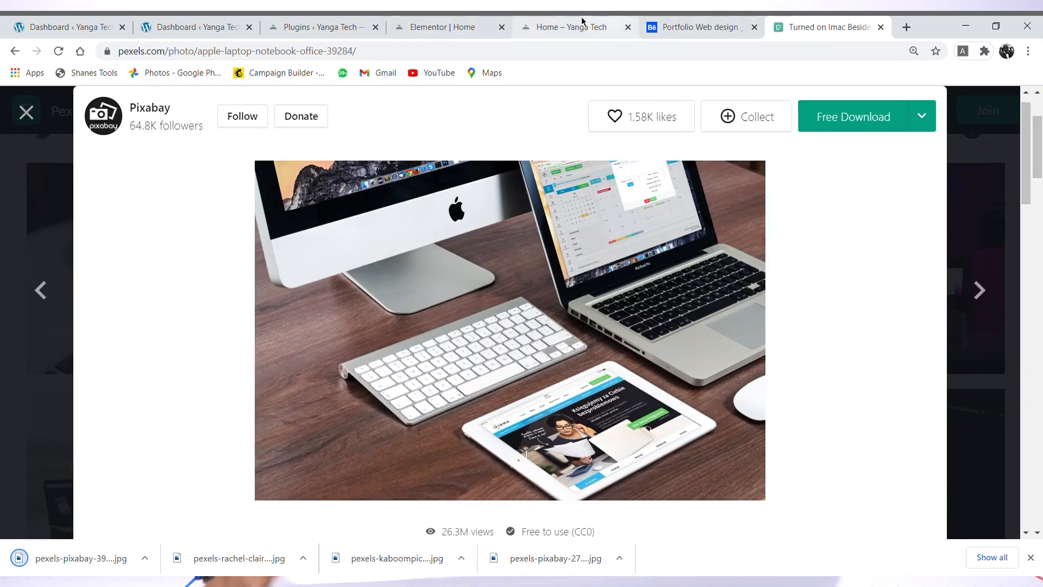
# Step: Check the Featured Projects layout in the Behance design, and add a single-column section below the Featured Projects heading in Elementor
pyautogui.click(738, 24)
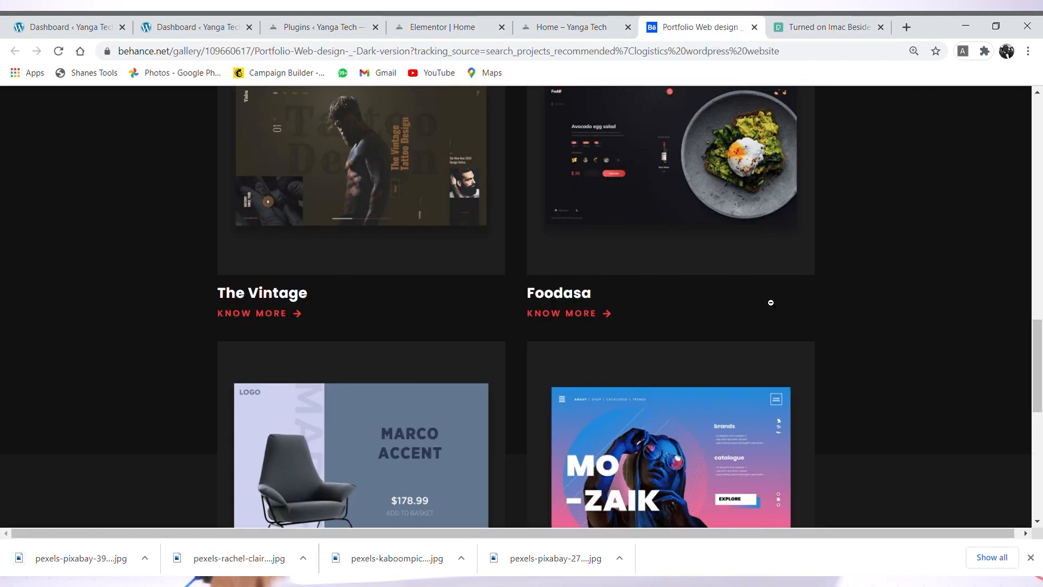
pyautogui.scroll(2, 387, 302)
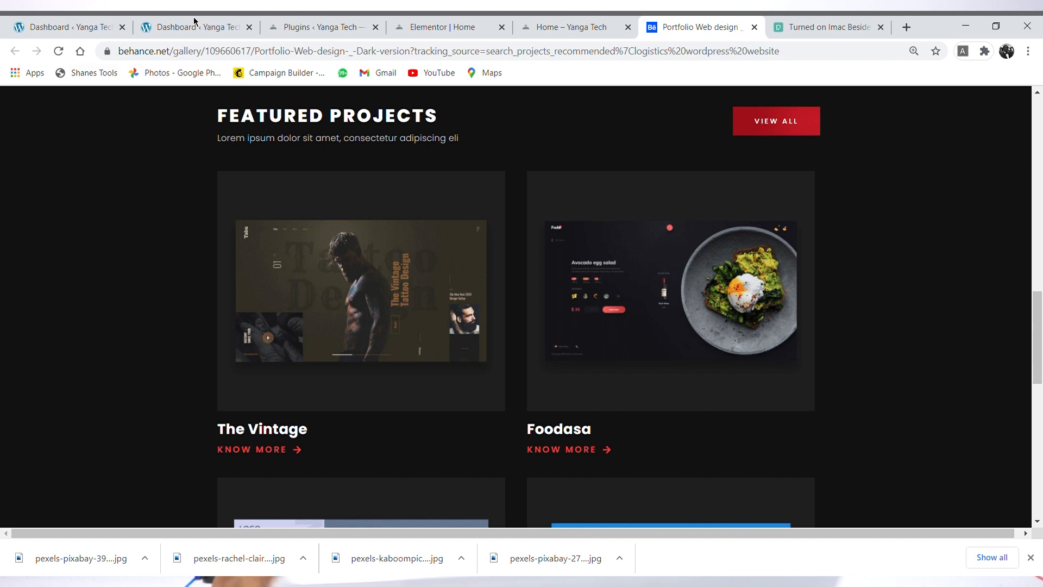
pyautogui.click(438, 24)
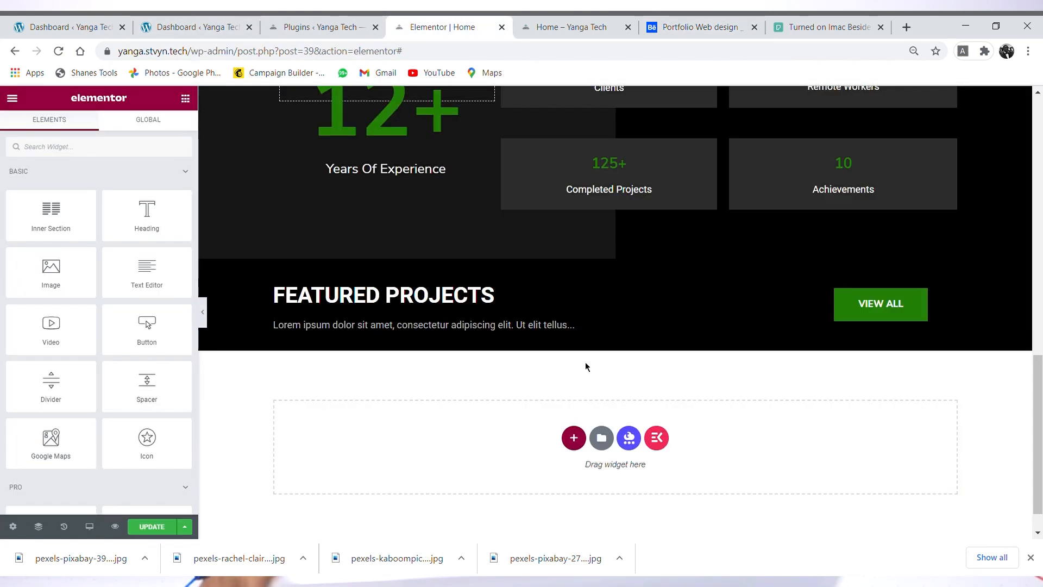
pyautogui.click(573, 438)
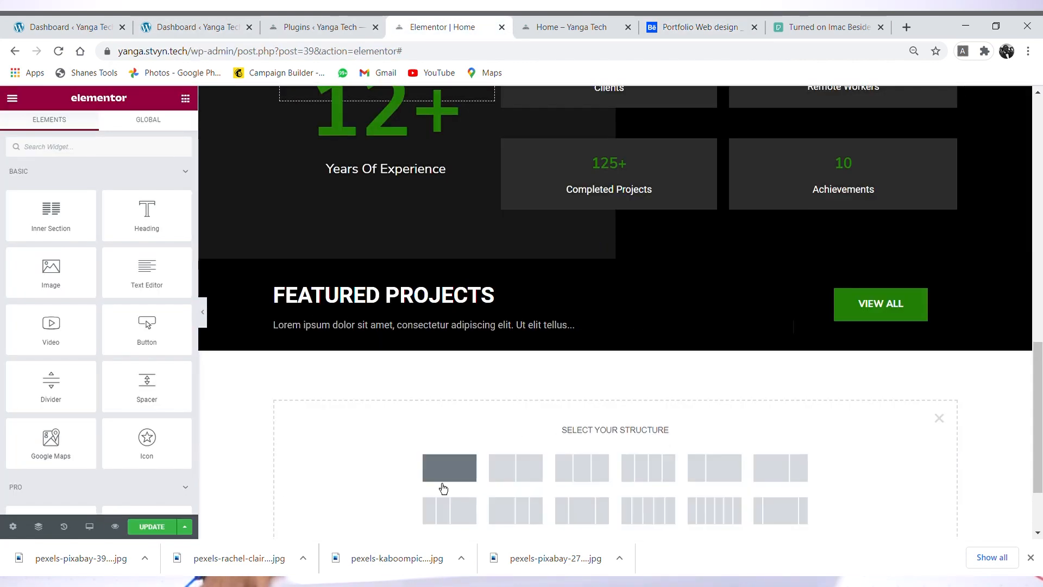
pyautogui.click(450, 468)
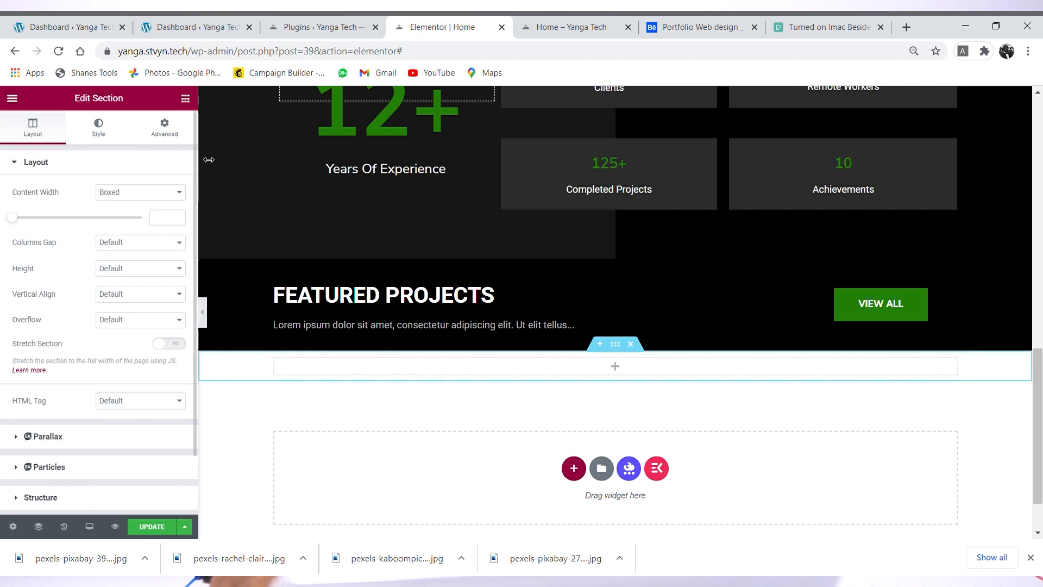
pyautogui.click(185, 98)
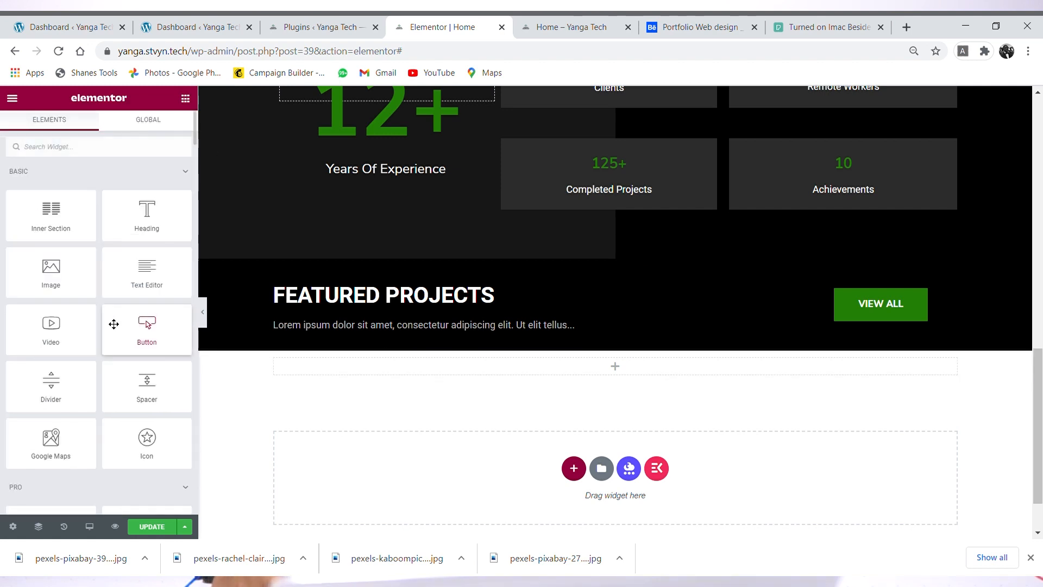
# Step: Recheck the Behance project cards, and give the new empty section in Elementor a classic background colour of #000000
pyautogui.click(680, 23)
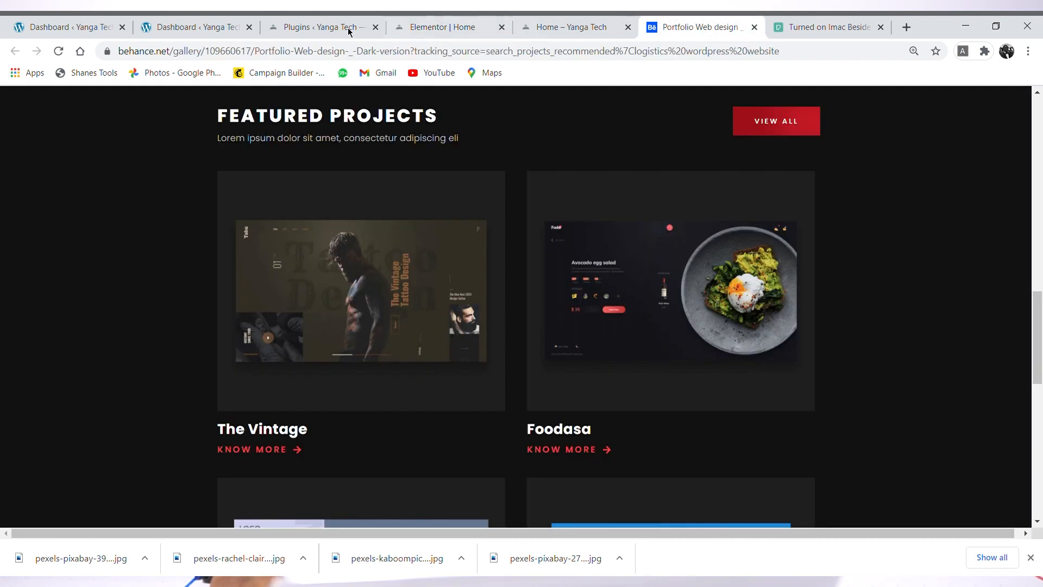
pyautogui.click(454, 28)
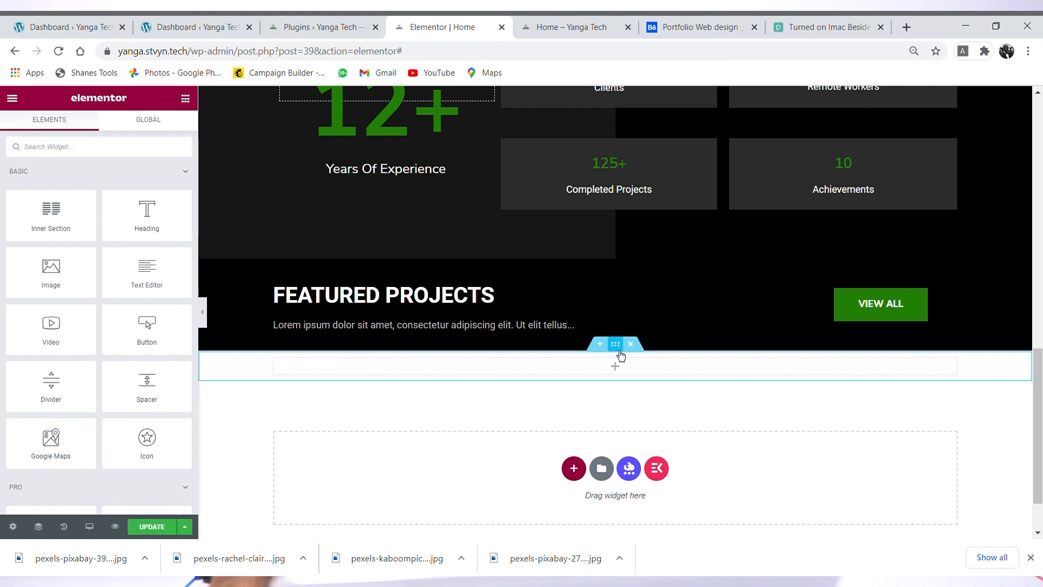
pyautogui.click(615, 345)
pyautogui.click(109, 140)
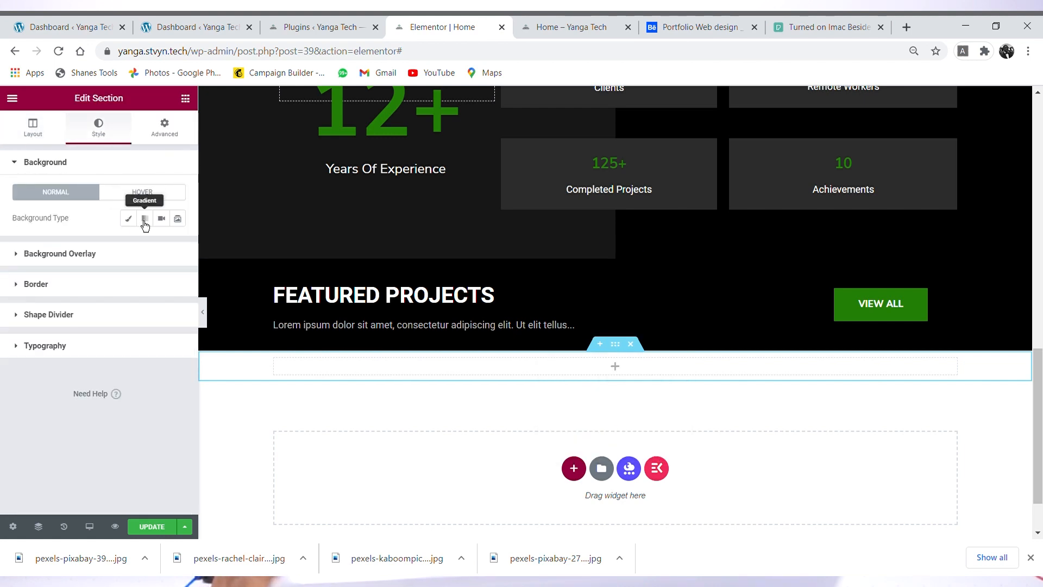
pyautogui.click(129, 219)
pyautogui.click(178, 244)
pyautogui.moveTo(105, 391); pyautogui.dragTo(37, 392)
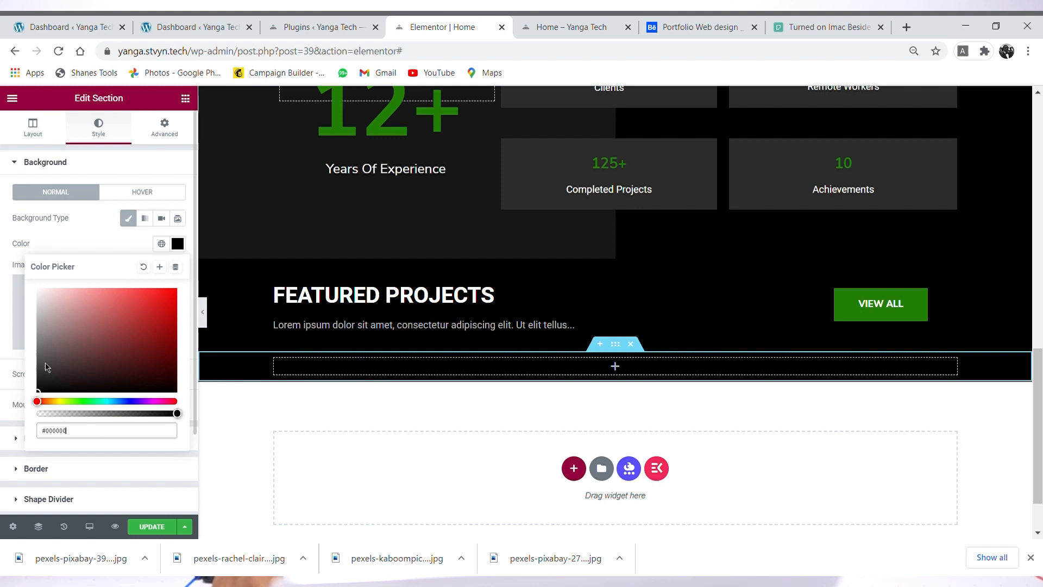
pyautogui.click(178, 244)
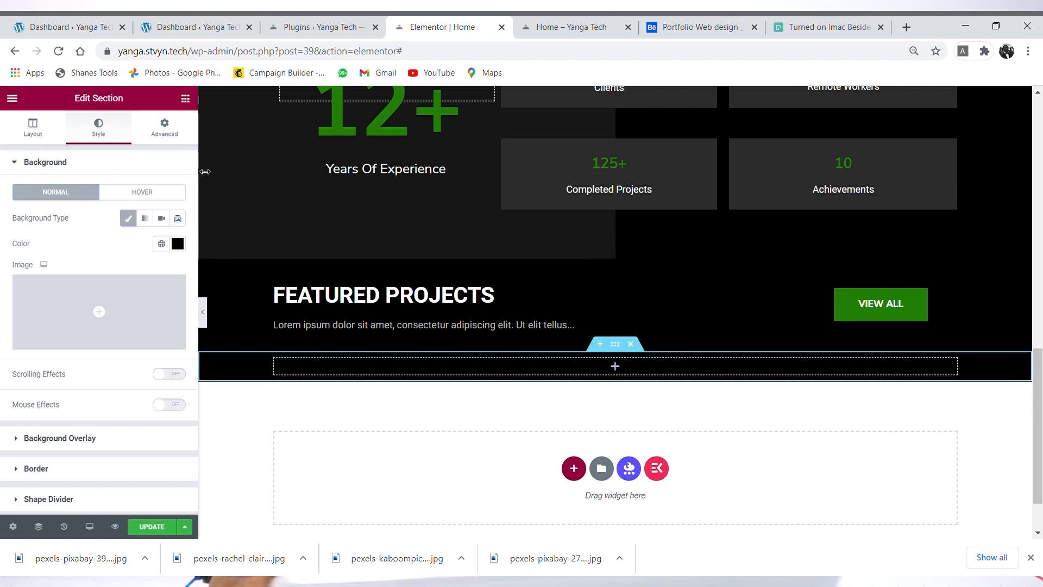
# Step: Add a two-column inner section to the black section and place an Image widget in its first column
pyautogui.click(185, 98)
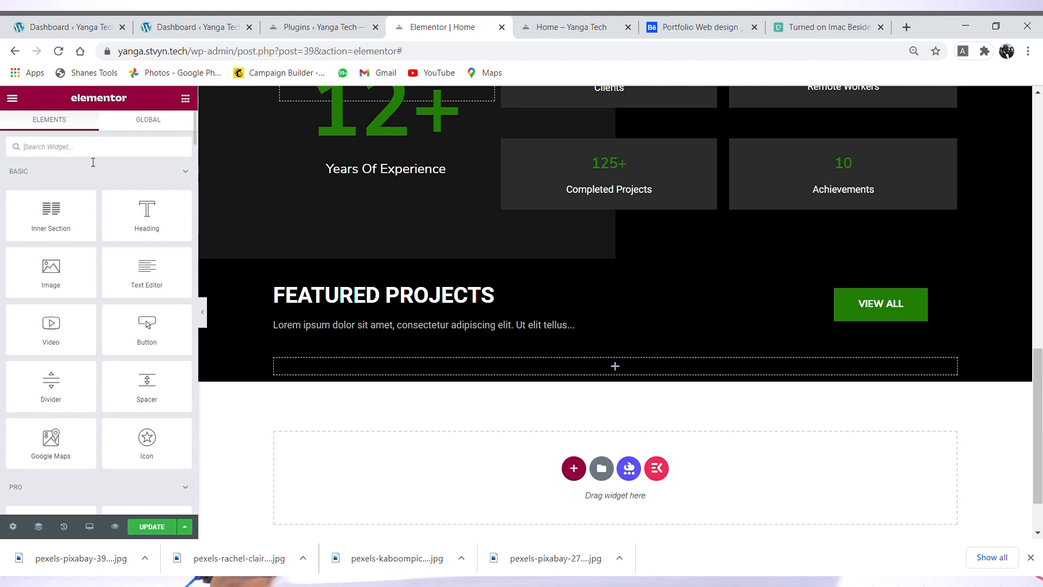
pyautogui.moveTo(46, 224); pyautogui.dragTo(489, 378)
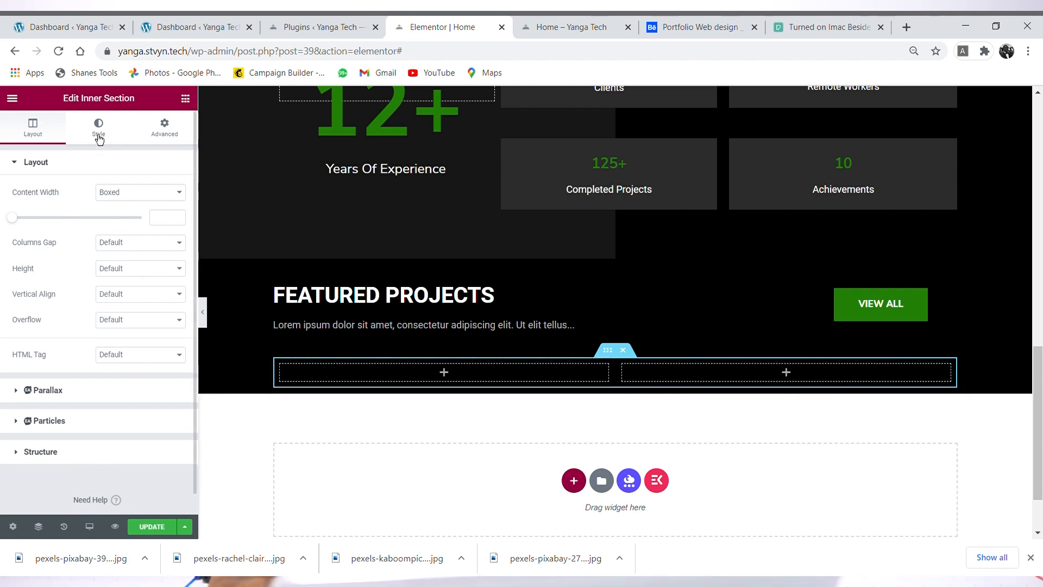
pyautogui.click(186, 99)
pyautogui.moveTo(50, 269); pyautogui.dragTo(422, 376)
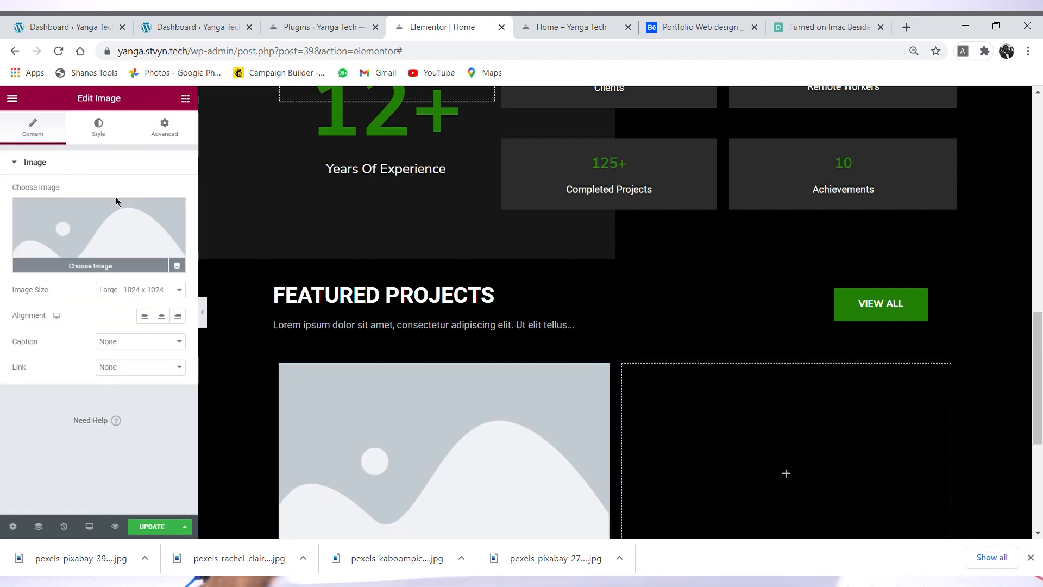
# Step: Place a Heading widget beneath the placeholder image and a Button widget beneath the heading
pyautogui.scroll(-5, 359, 349)
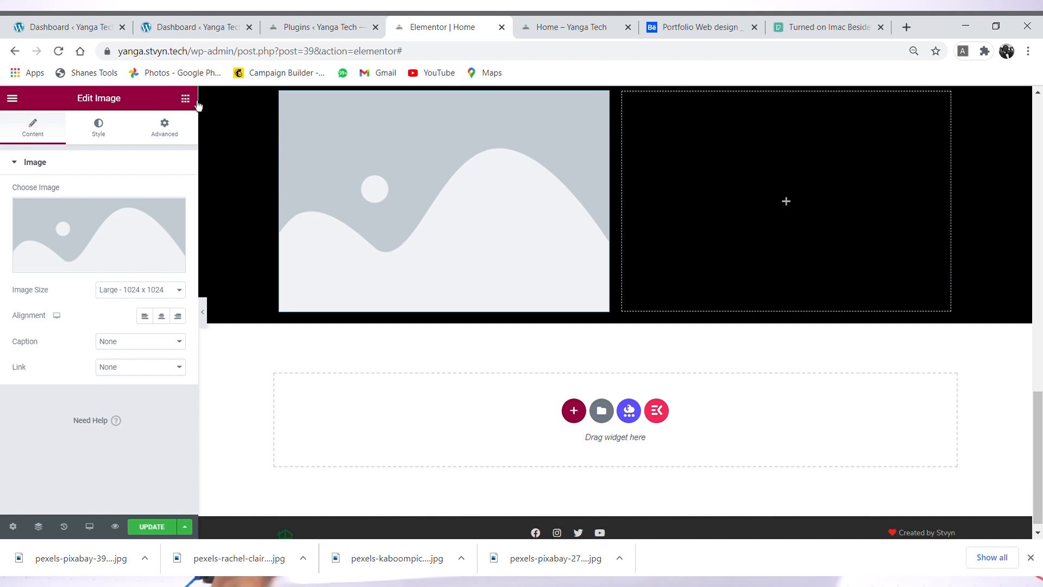
pyautogui.click(185, 98)
pyautogui.moveTo(156, 234); pyautogui.dragTo(410, 329)
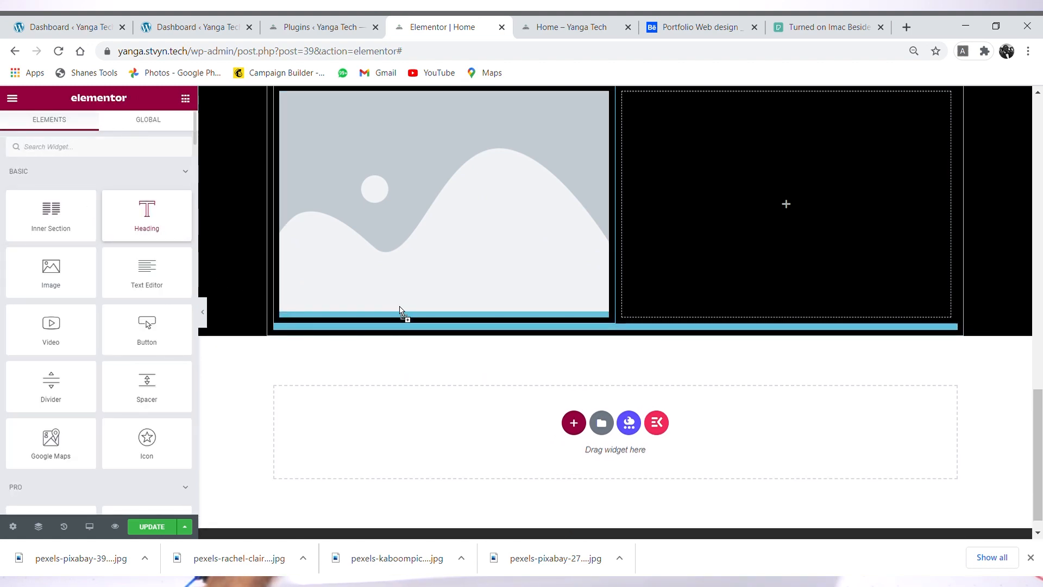
pyautogui.moveTo(397, 292); pyautogui.dragTo(392, 245)
pyautogui.moveTo(375, 300); pyautogui.dragTo(378, 302)
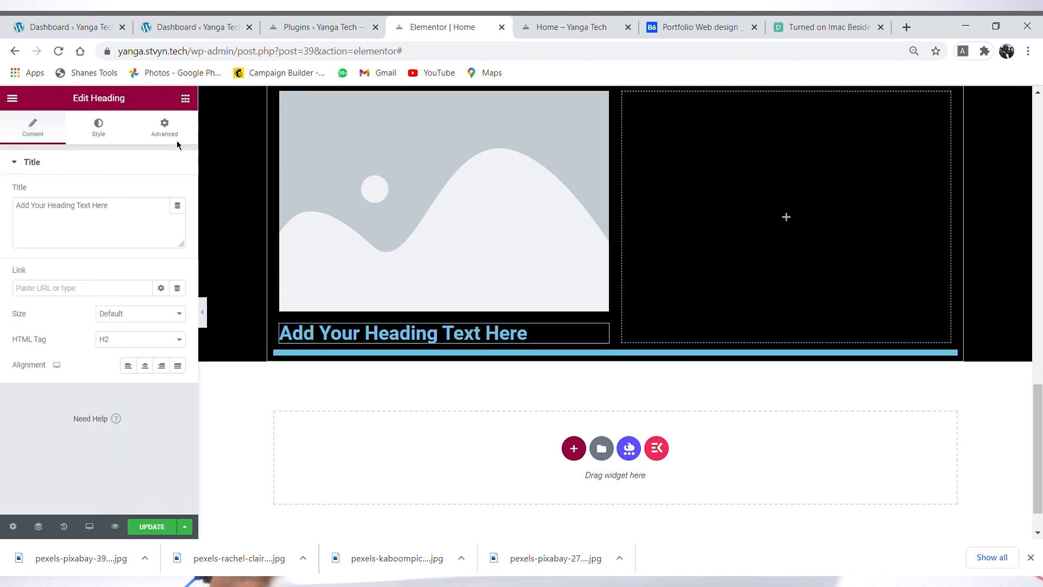
pyautogui.click(186, 99)
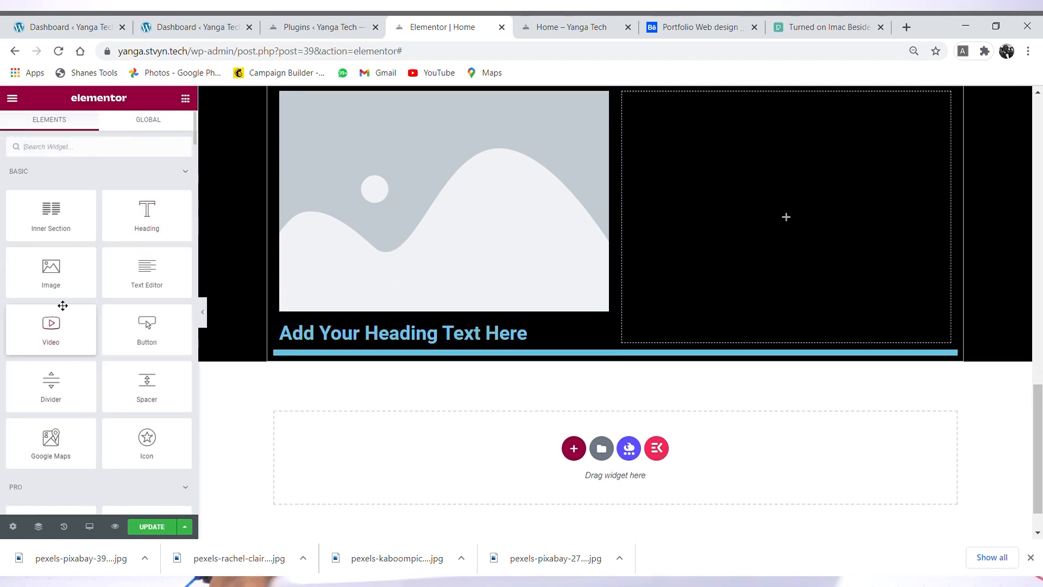
pyautogui.moveTo(165, 344); pyautogui.dragTo(372, 352)
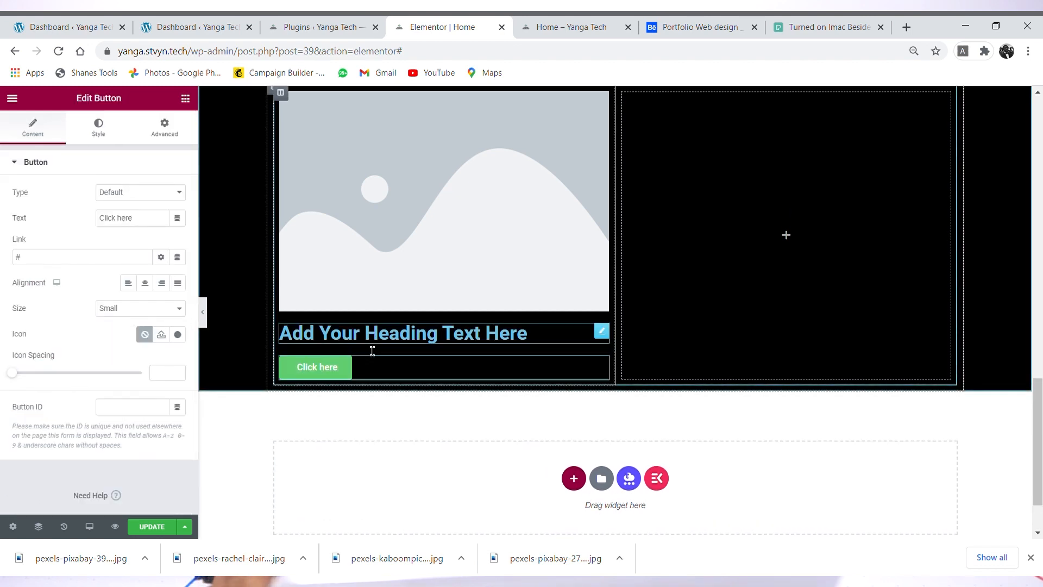
# Step: Check the link wording under the projects in the Behance design, and set the new button's text in Elementor to "KNOW MORE"
pyautogui.click(700, 24)
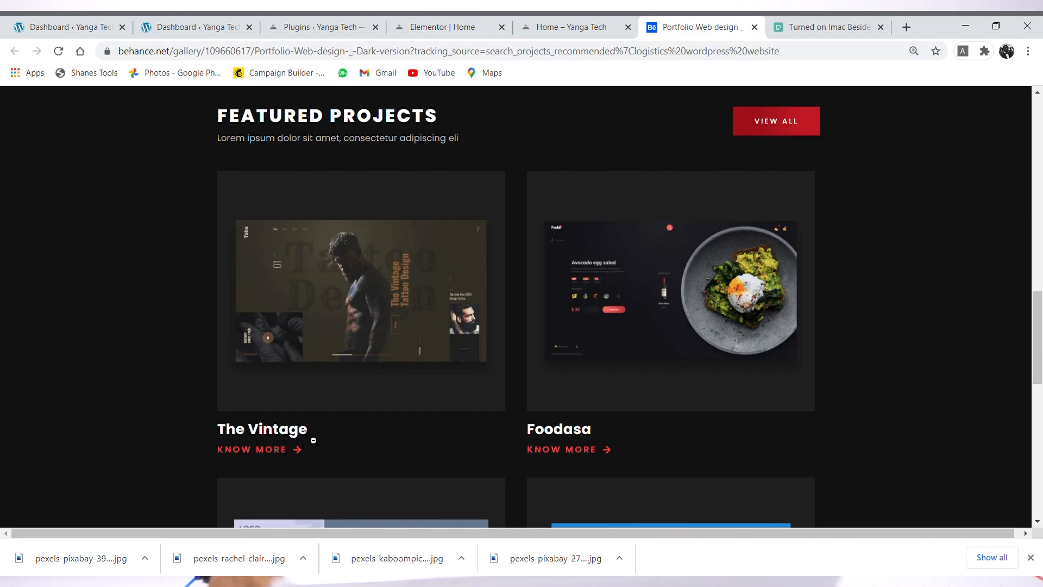
pyautogui.click(452, 26)
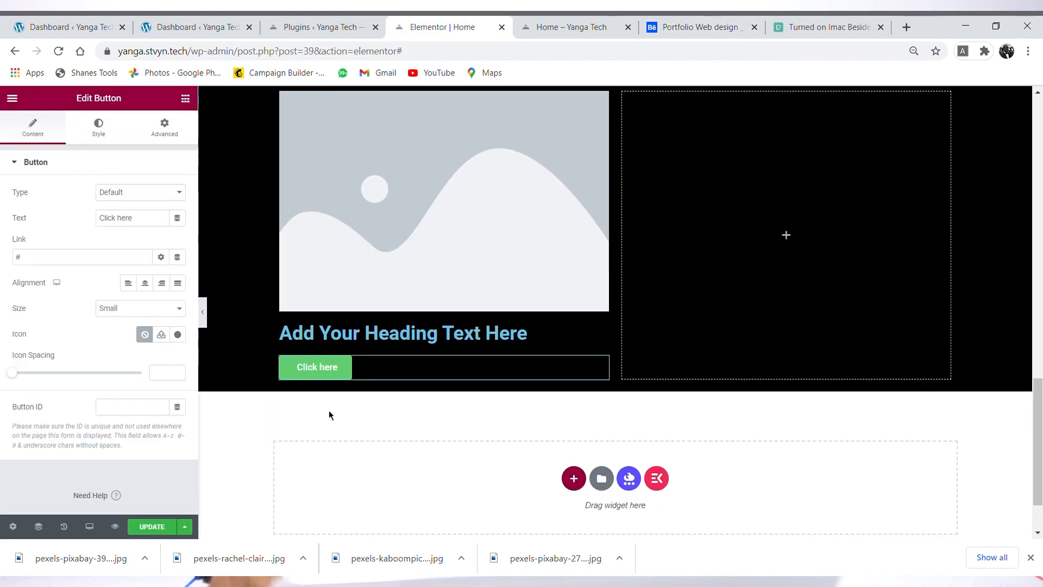
pyautogui.tripleClick(117, 218)
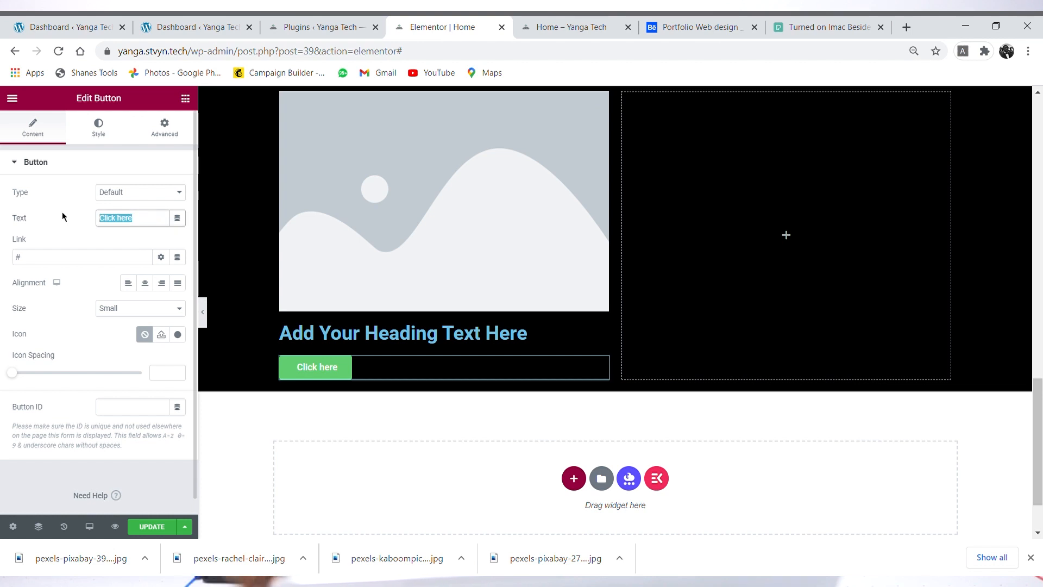
pyautogui.write('KNOW M')
pyautogui.write('ORE')
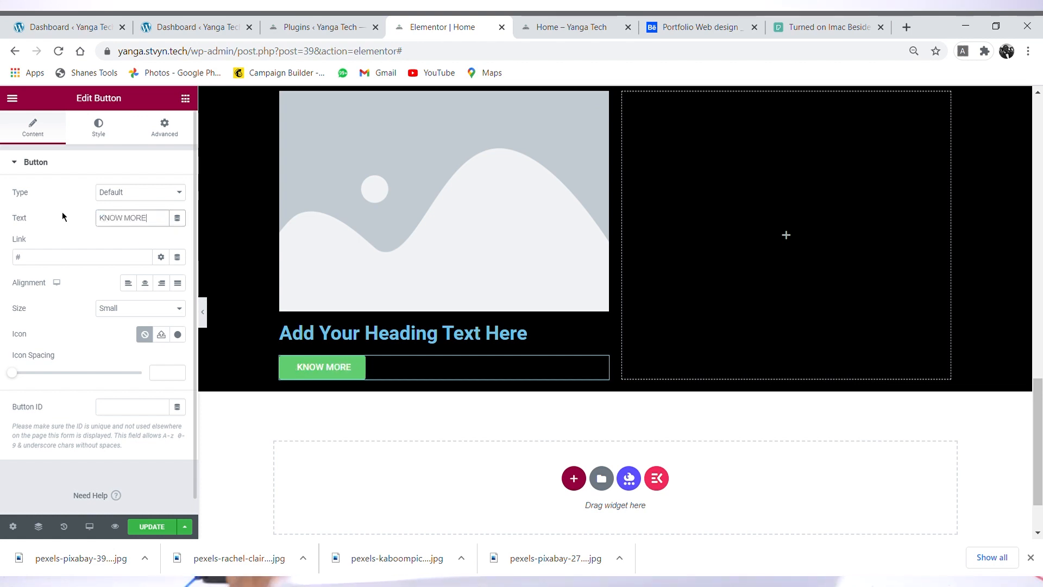
# Step: Search the icon library for "Arrow", insert the thin Right arrow icon in the KNOW MORE button, and set its position to After
pyautogui.click(178, 336)
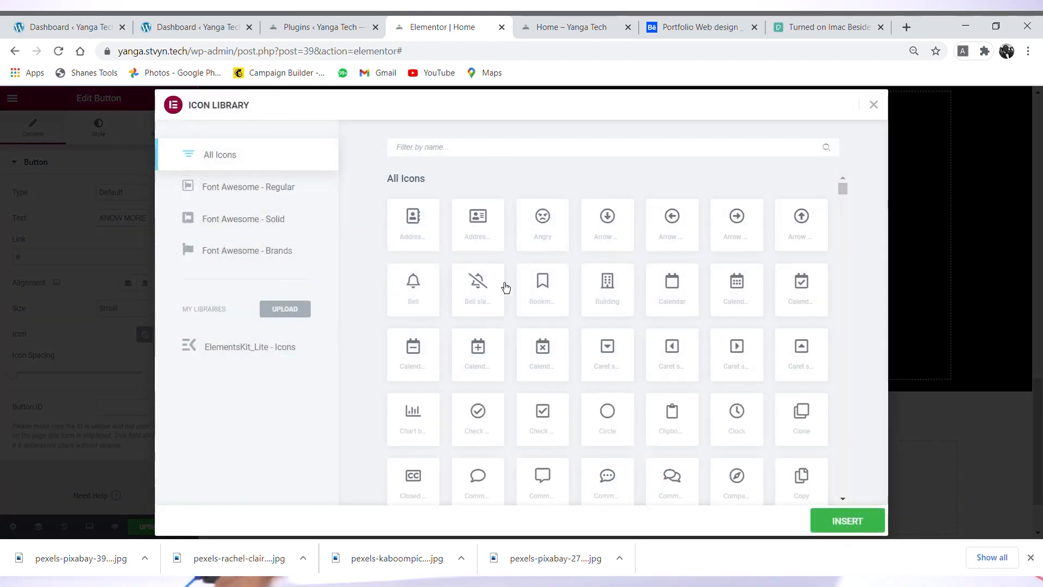
pyautogui.write('Arrow')
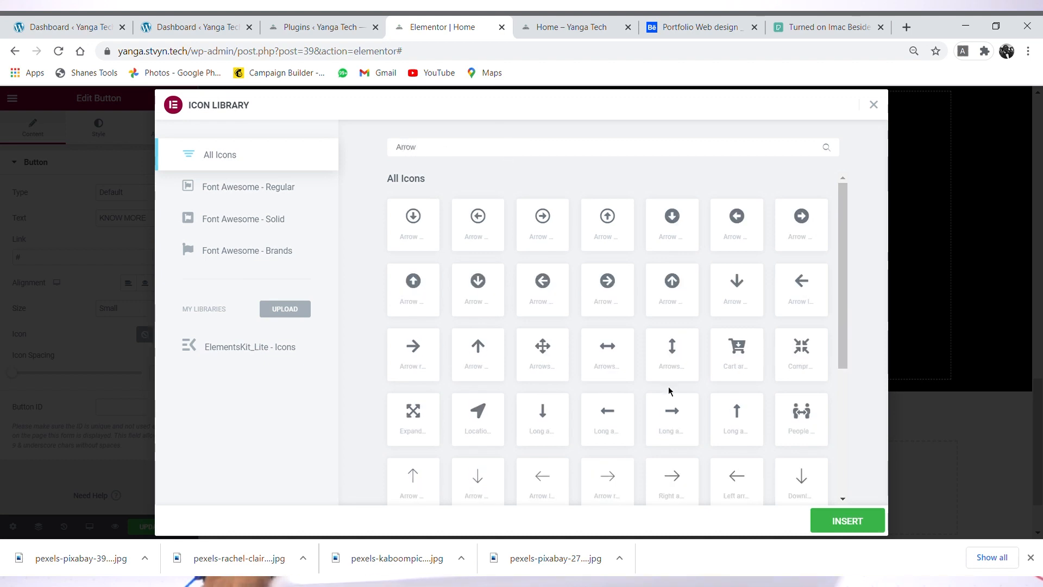
pyautogui.scroll(-4, 669, 386)
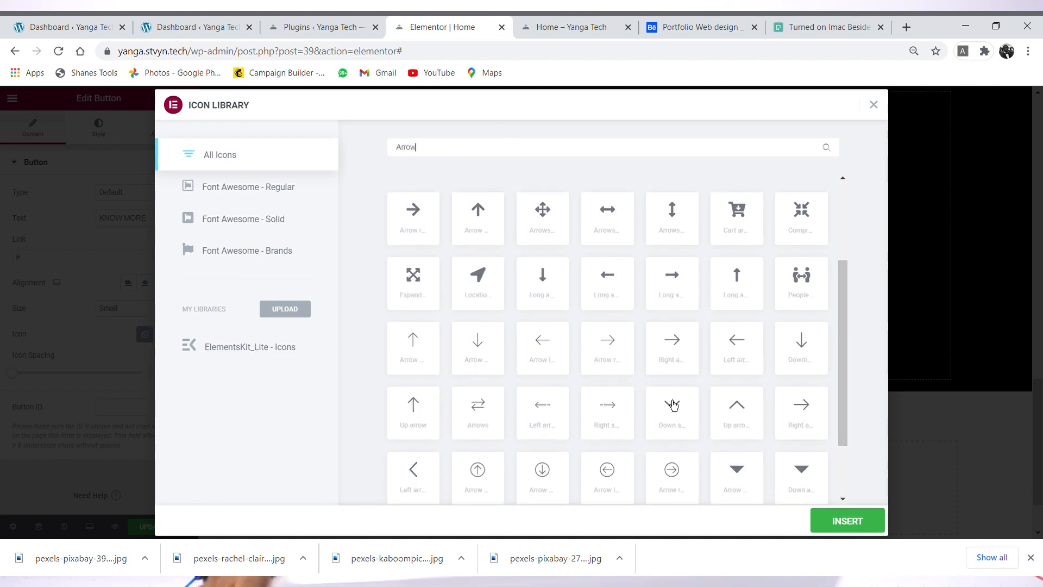
pyautogui.click(684, 298)
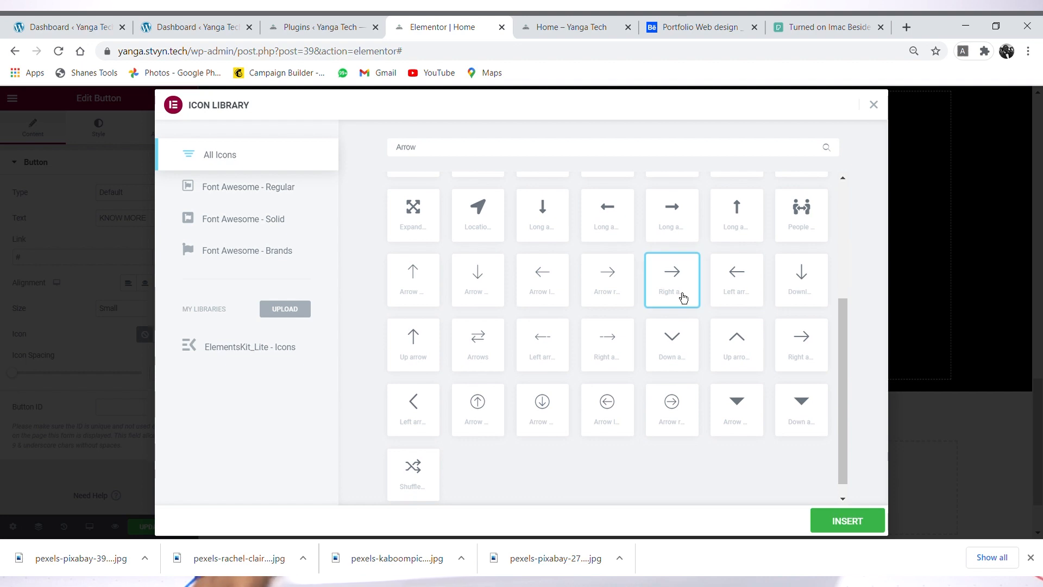
pyautogui.click(843, 521)
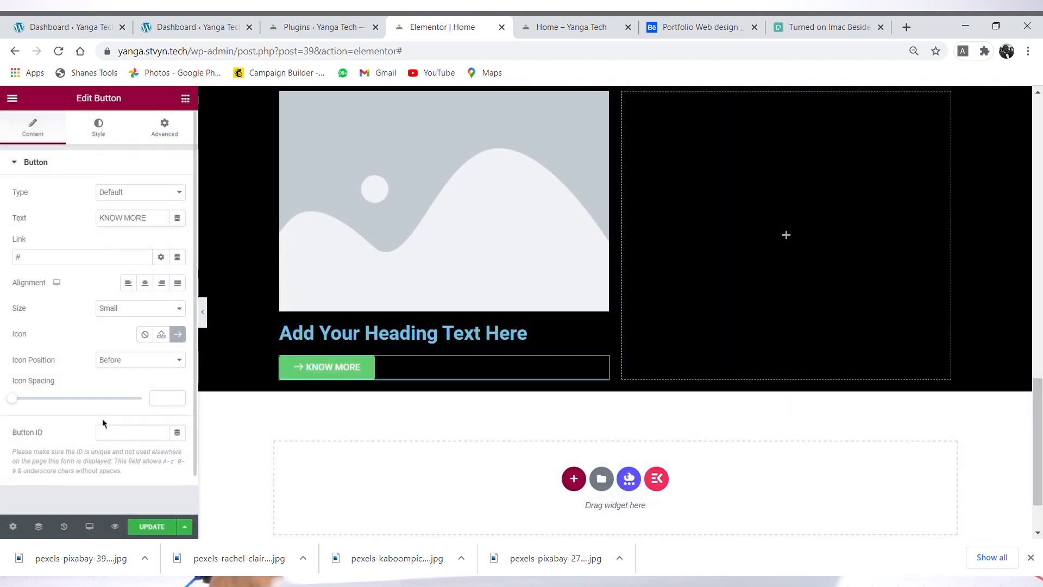
pyautogui.click(128, 399)
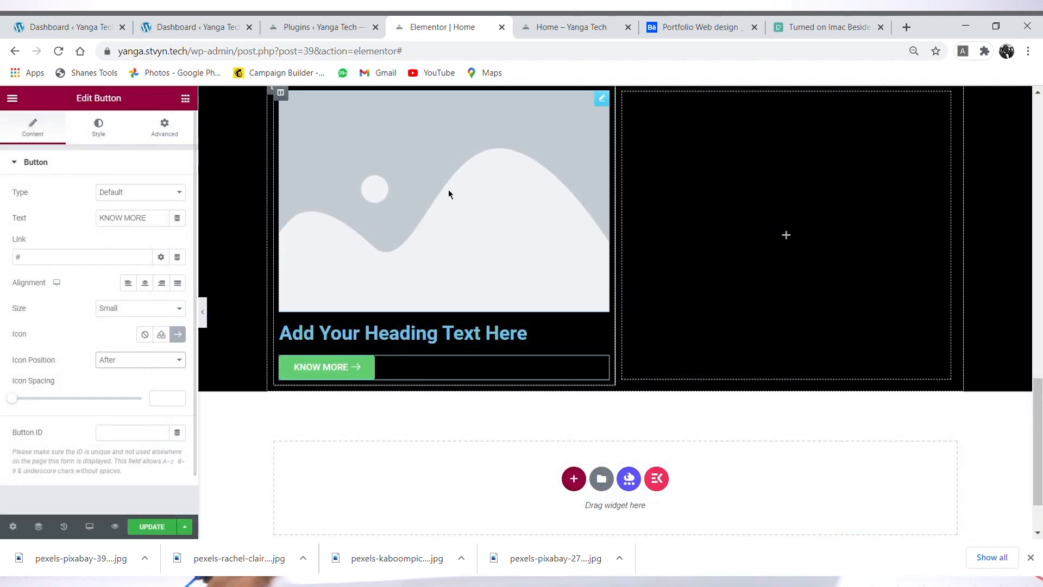
# Step: Check the KNOW MORE link styling in the Behance design, and make the Elementor button's background fully transparent with #61CE7000
pyautogui.click(698, 27)
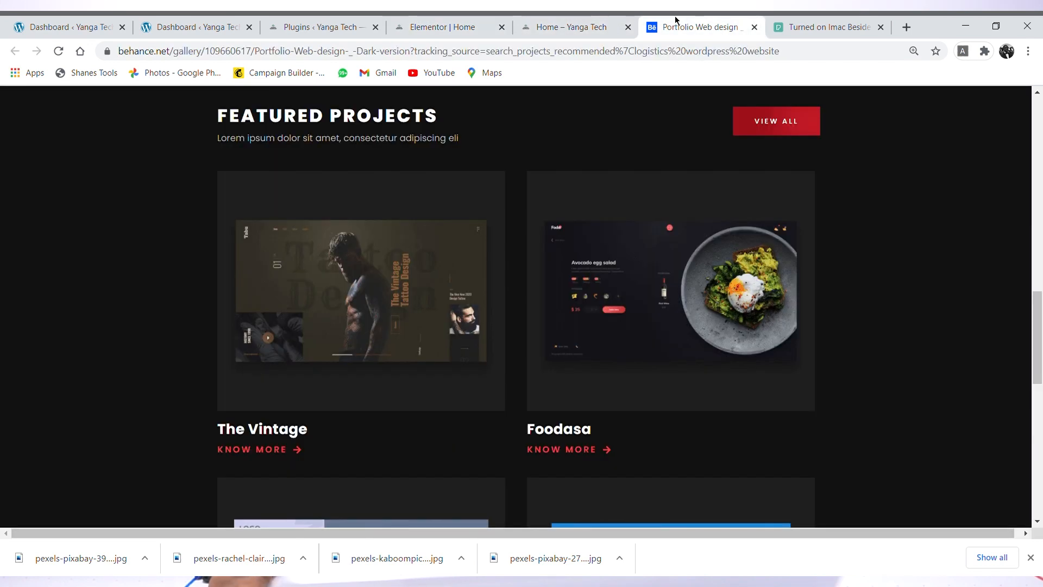
pyautogui.click(435, 27)
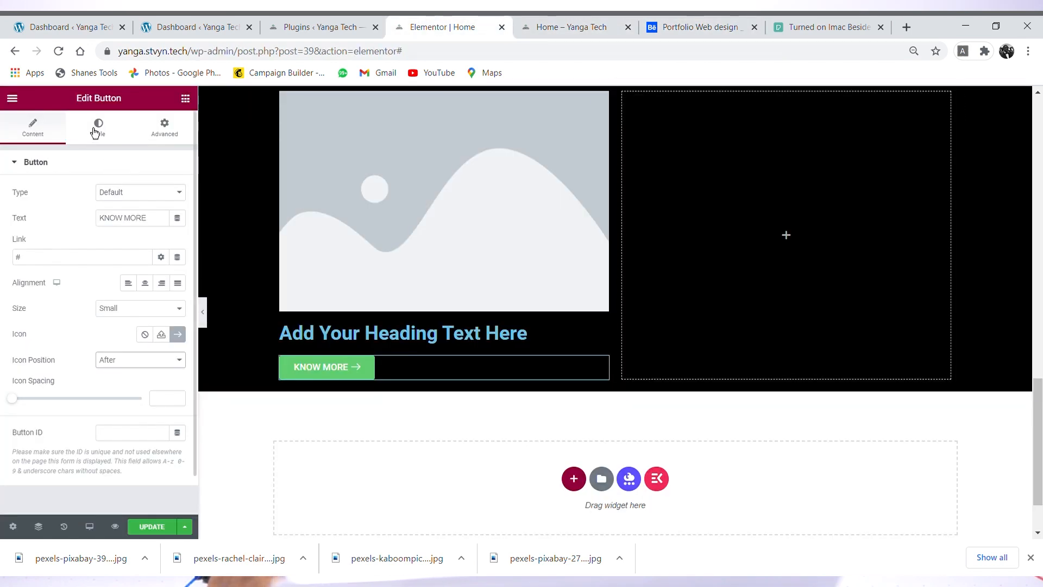
pyautogui.click(113, 140)
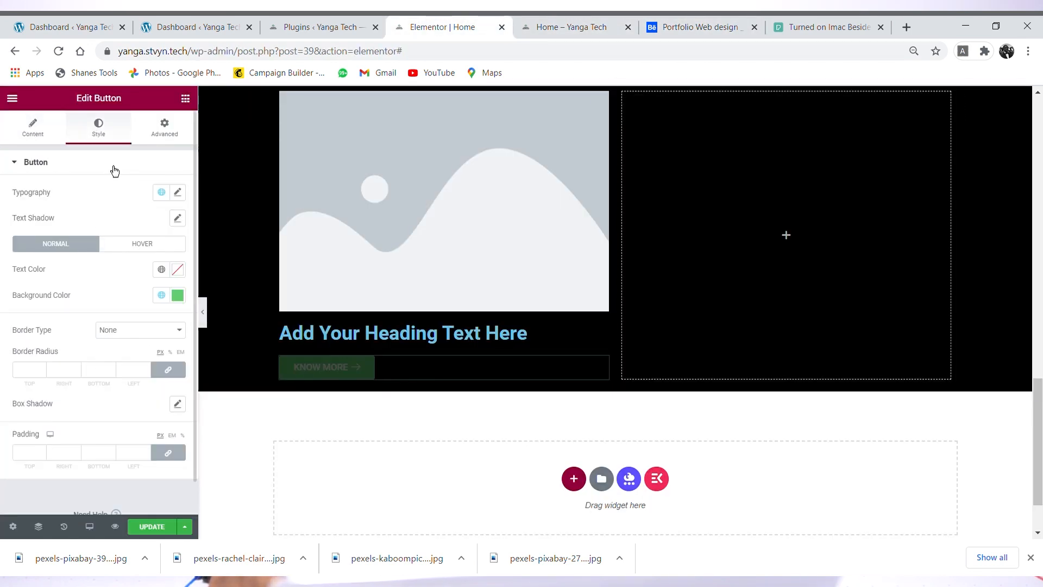
pyautogui.click(178, 295)
pyautogui.moveTo(182, 470); pyautogui.dragTo(23, 463)
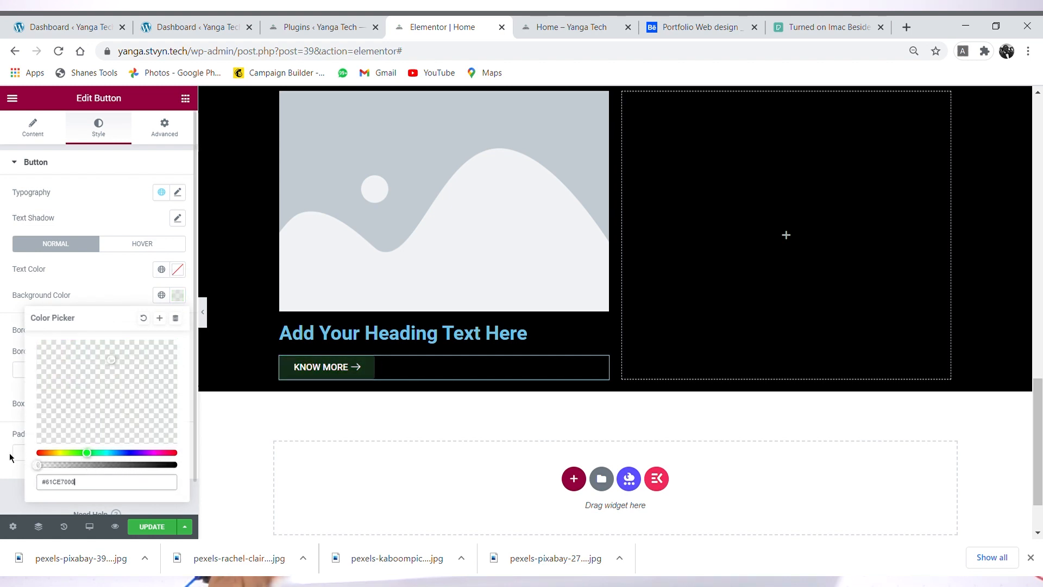
pyautogui.click(180, 295)
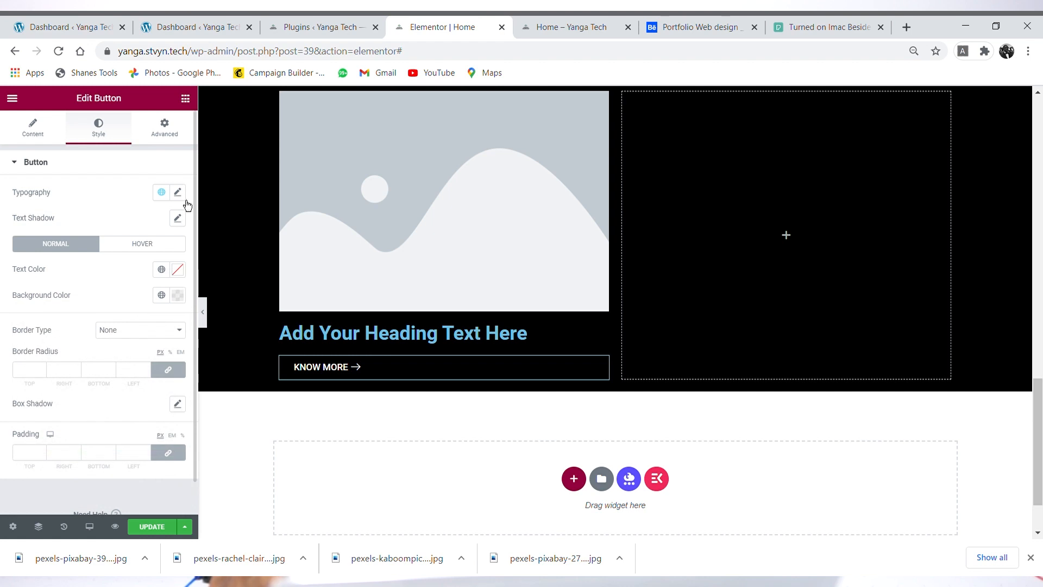
# Step: Set the KNOW MORE button's font family to Nunito Sans
pyautogui.click(178, 193)
pyautogui.click(151, 251)
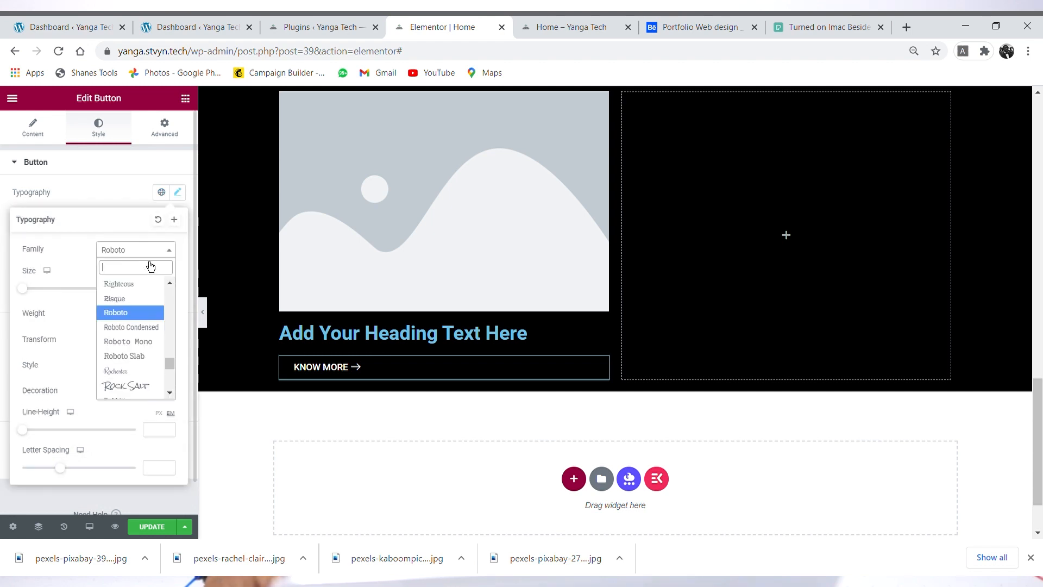
pyautogui.write('nuni')
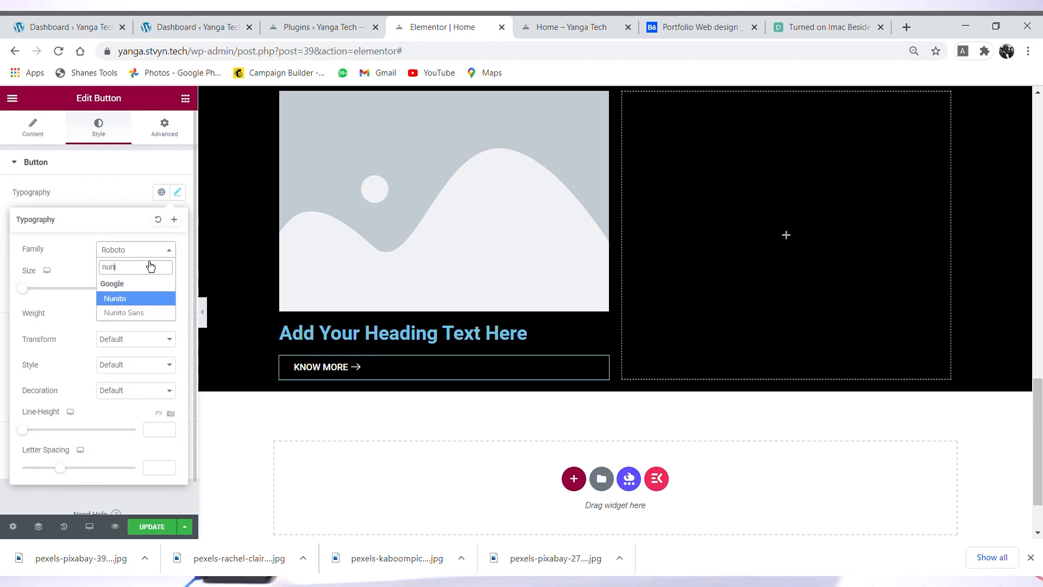
pyautogui.press('Down')
pyautogui.press('Return')
# Step: Set the KNOW MORE button's font size to 18 px and its weight to 800
pyautogui.click(160, 293)
pyautogui.write('22')
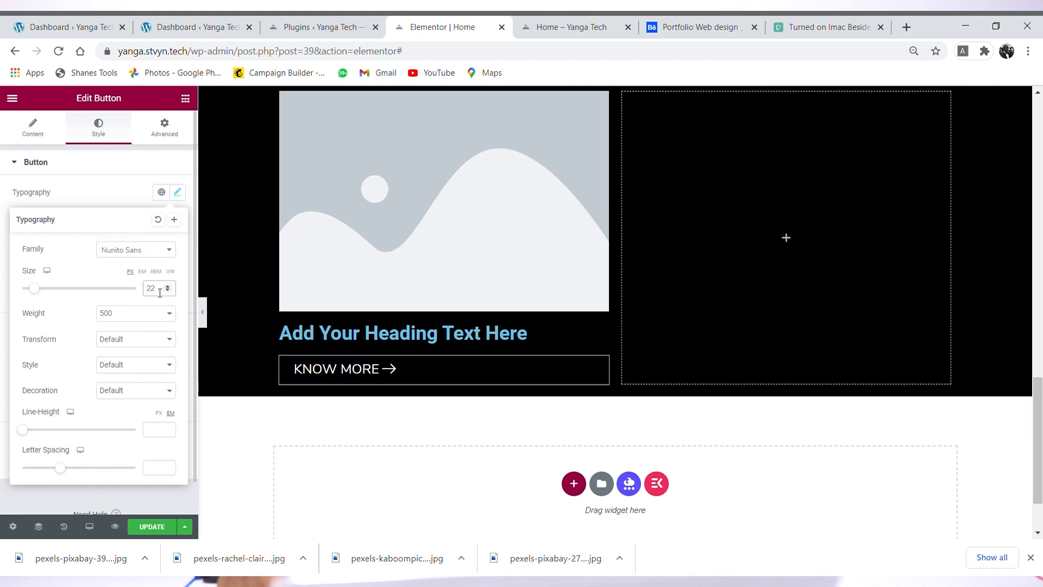
pyautogui.click(167, 292)
pyautogui.click(166, 292)
pyautogui.click(166, 291)
pyautogui.click(166, 291)
pyautogui.click(167, 291)
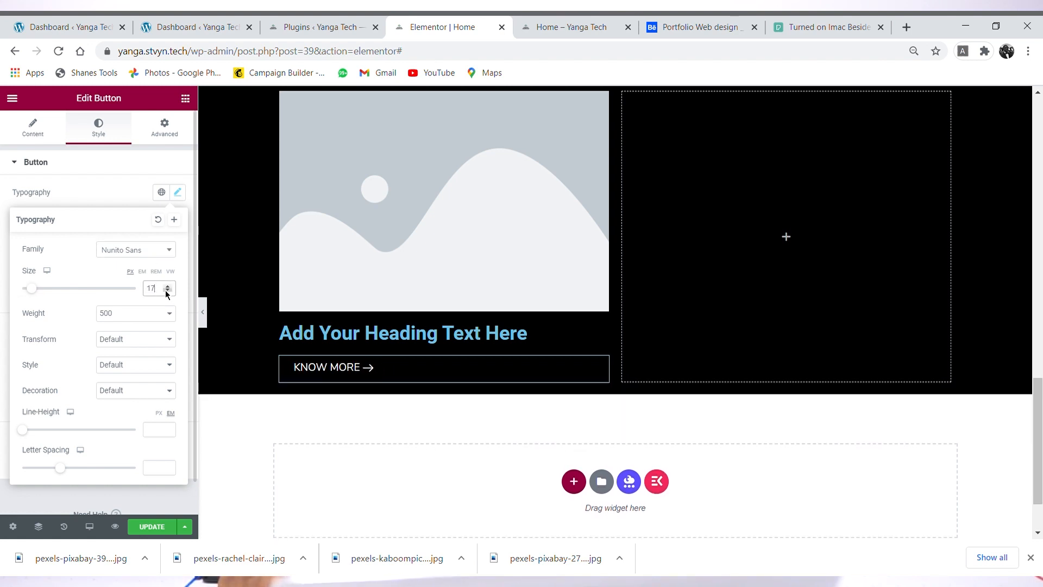
pyautogui.click(166, 286)
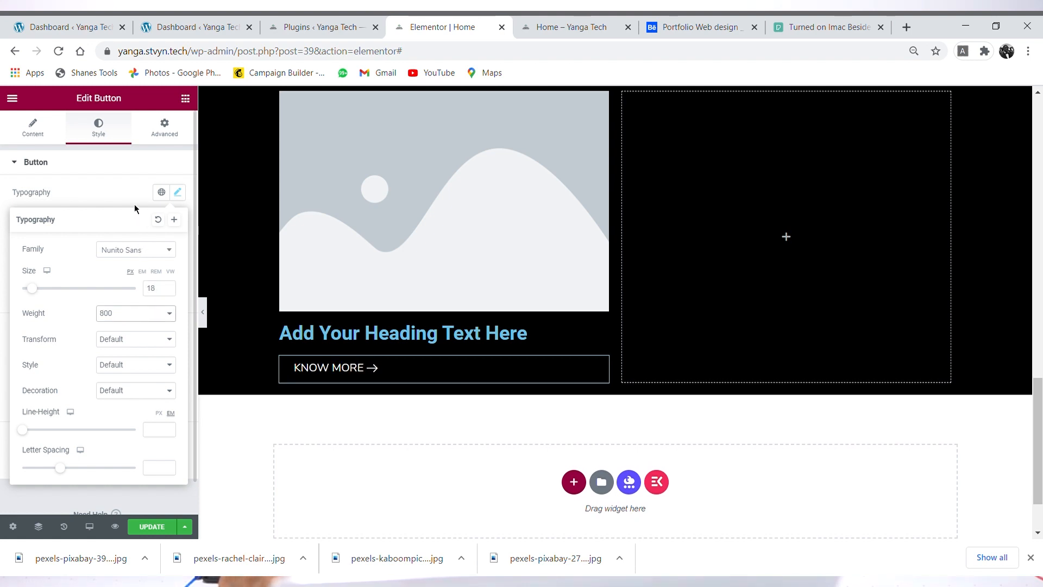
pyautogui.click(177, 192)
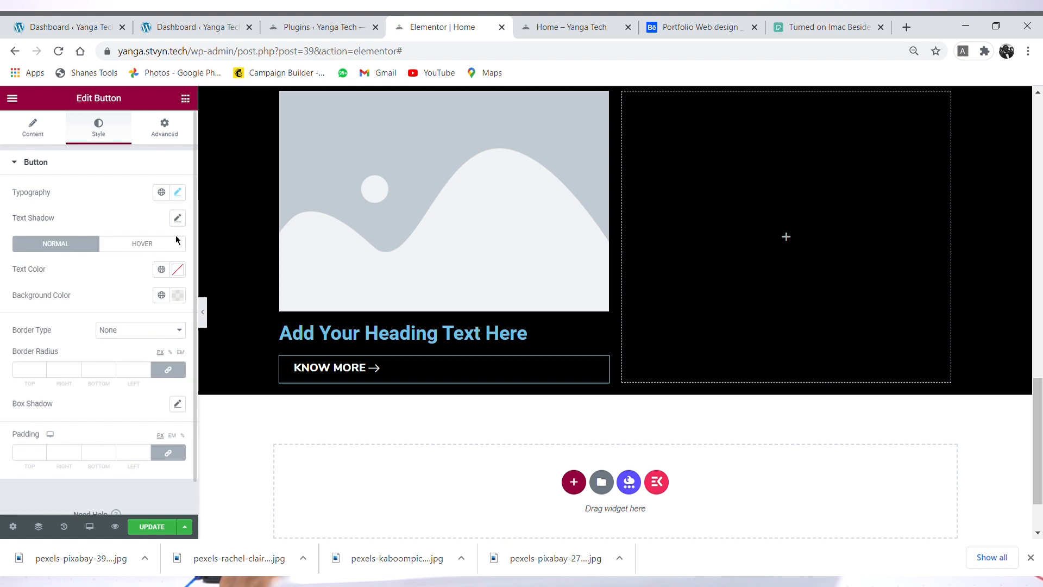
# Step: Copy the green background colour code #237F06 from the VIEW ALL button
pyautogui.click(181, 274)
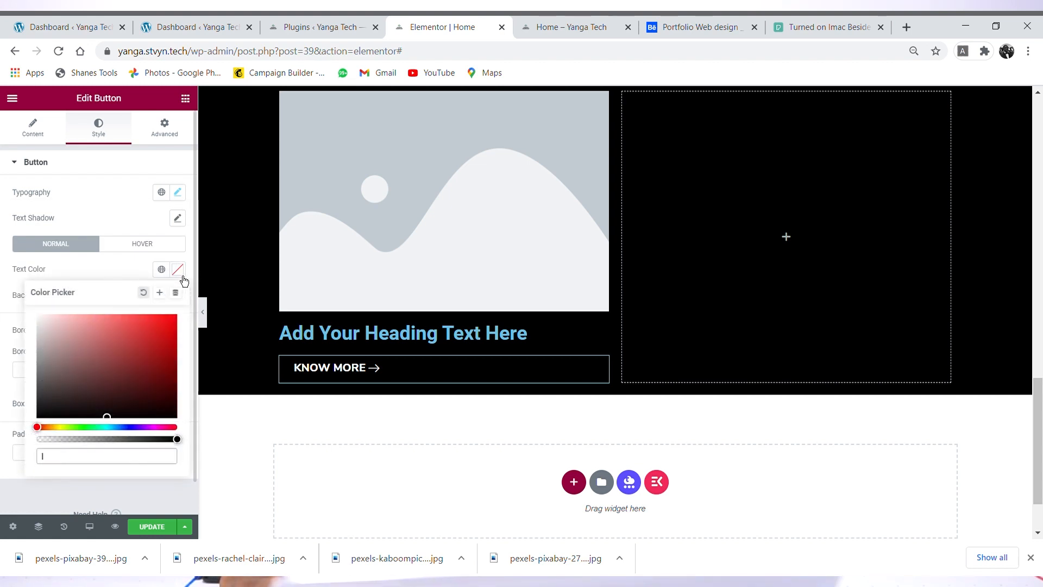
pyautogui.scroll(6, 540, 345)
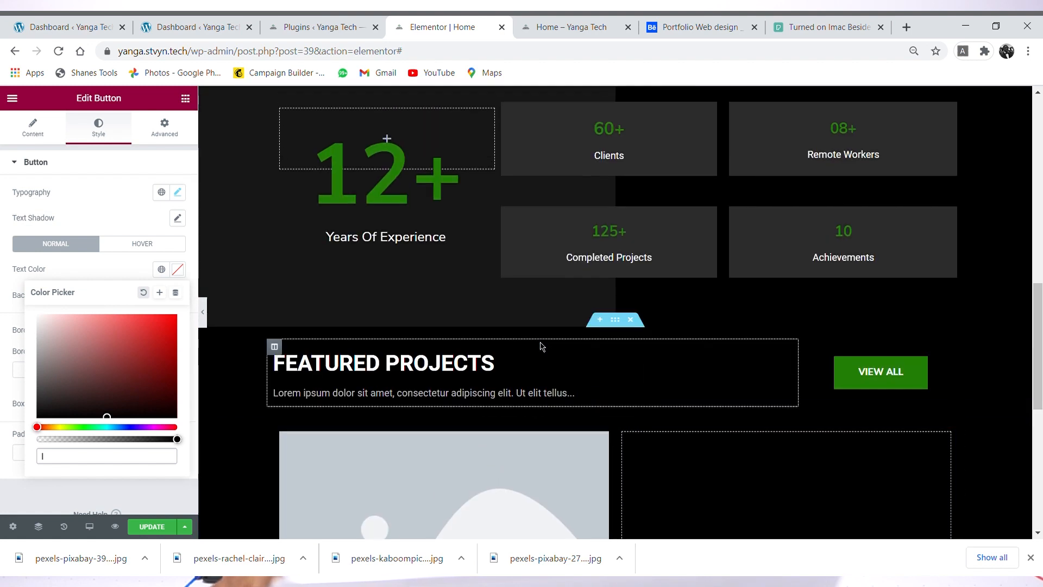
pyautogui.click(886, 392)
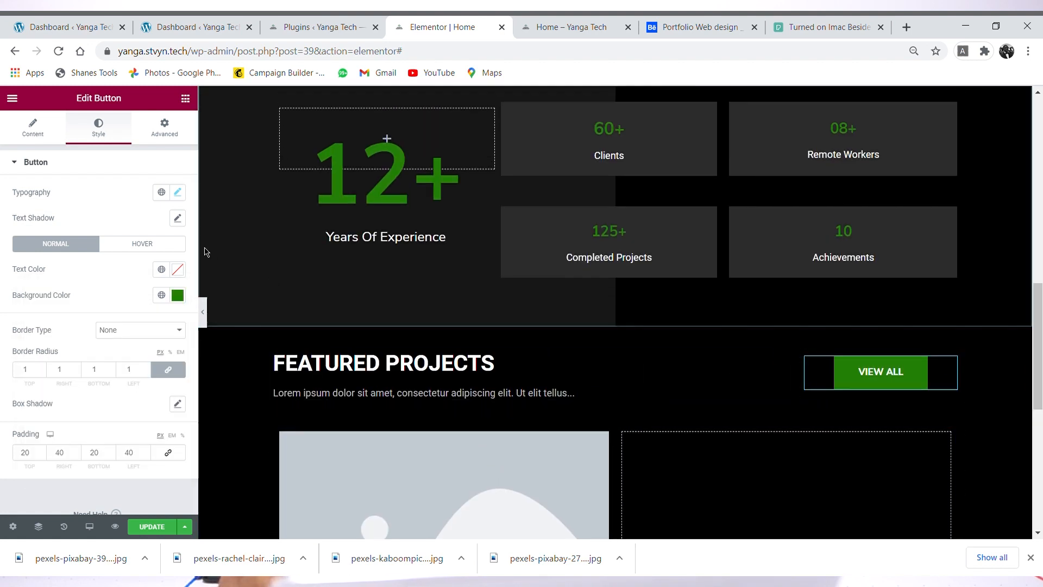
pyautogui.click(178, 295)
pyautogui.hotkey('ctrl', 'c')
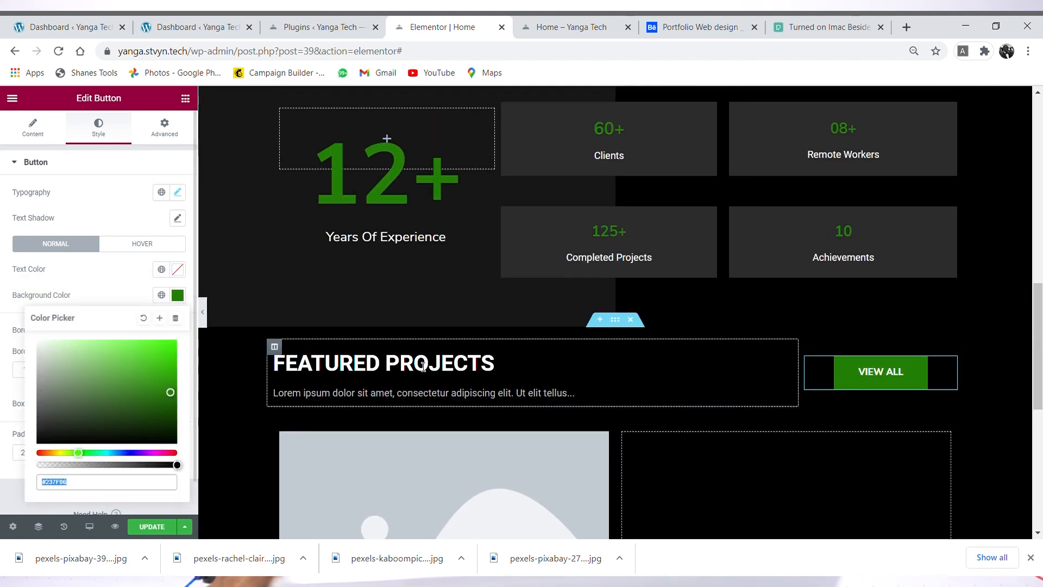
# Step: Paste the copied green #237F06 as the text colour of the KNOW MORE button
pyautogui.scroll(-7, 405, 326)
pyautogui.click(404, 303)
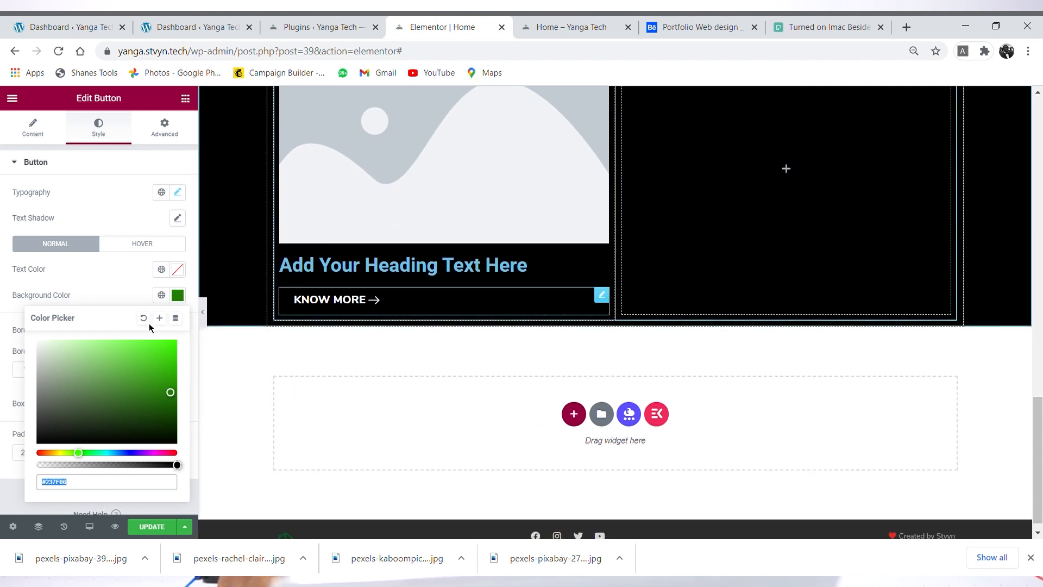
pyautogui.click(182, 300)
pyautogui.click(181, 279)
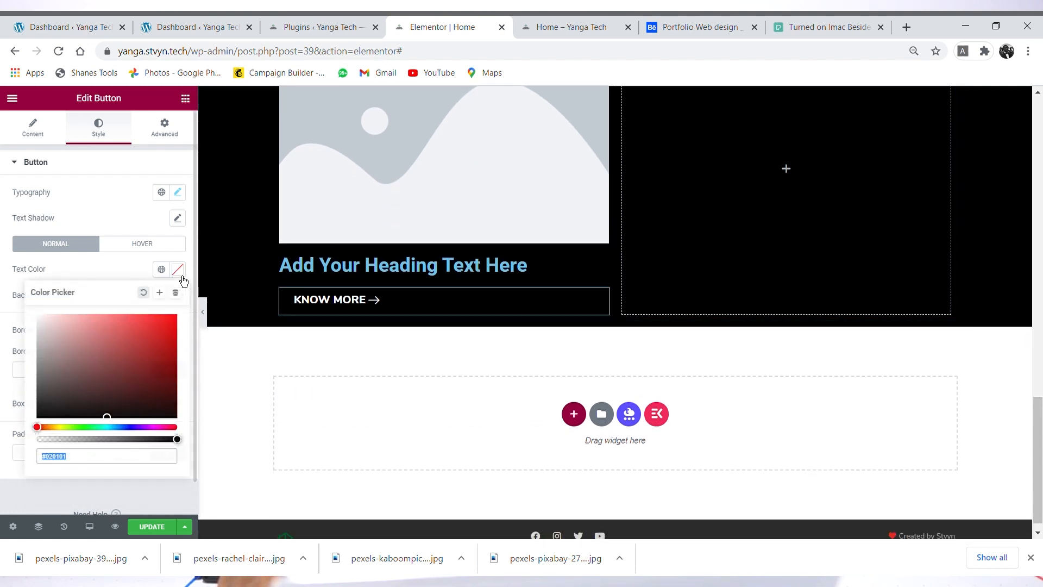
pyautogui.hotkey('ctrl', 'v')
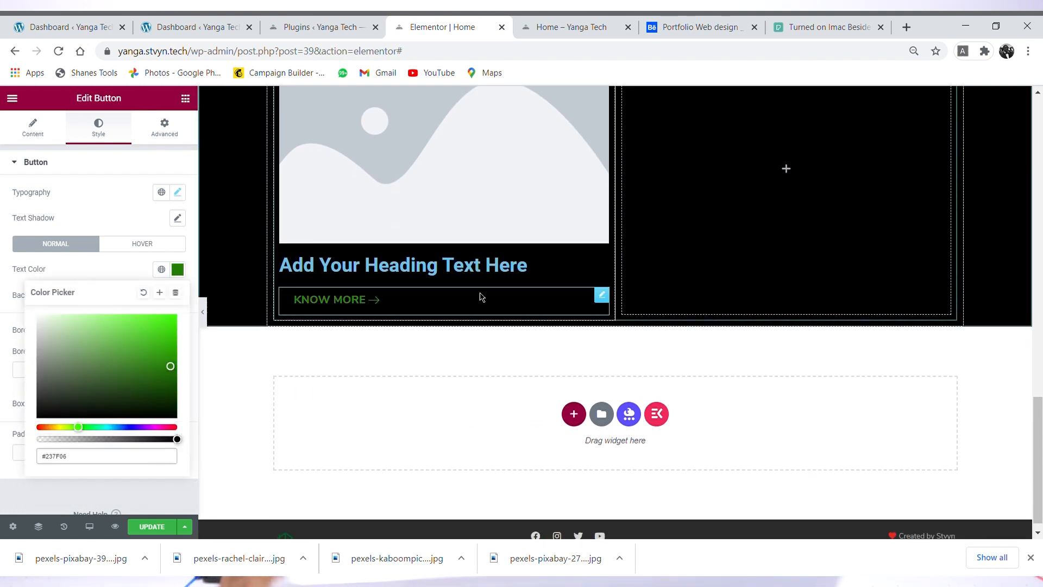
# Step: Check the project titles in the Behance design, and change the heading under the placeholder image to "UI Design for Xterra Group"
pyautogui.click(540, 271)
pyautogui.click(701, 22)
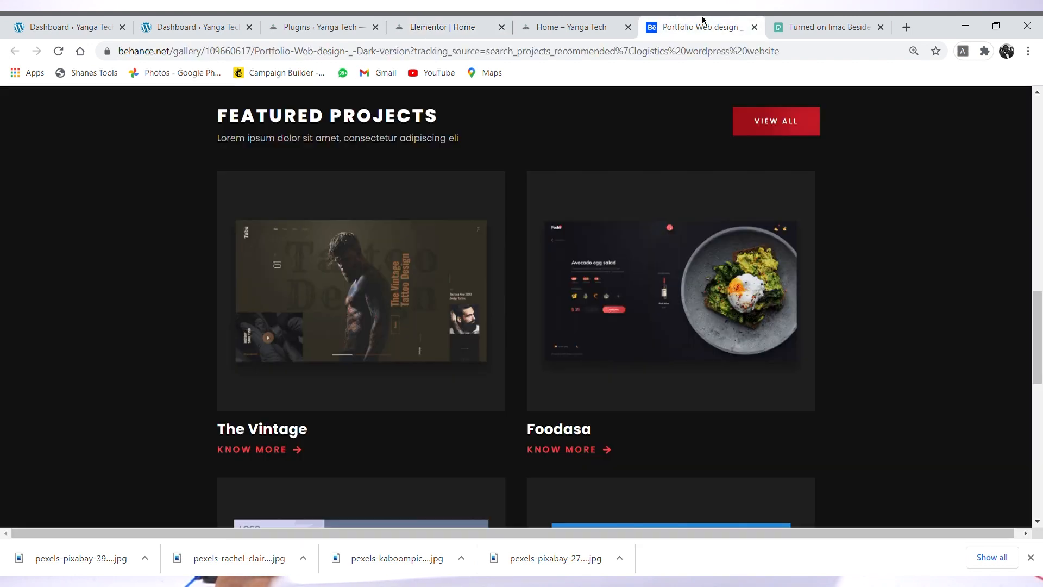
pyautogui.click(453, 22)
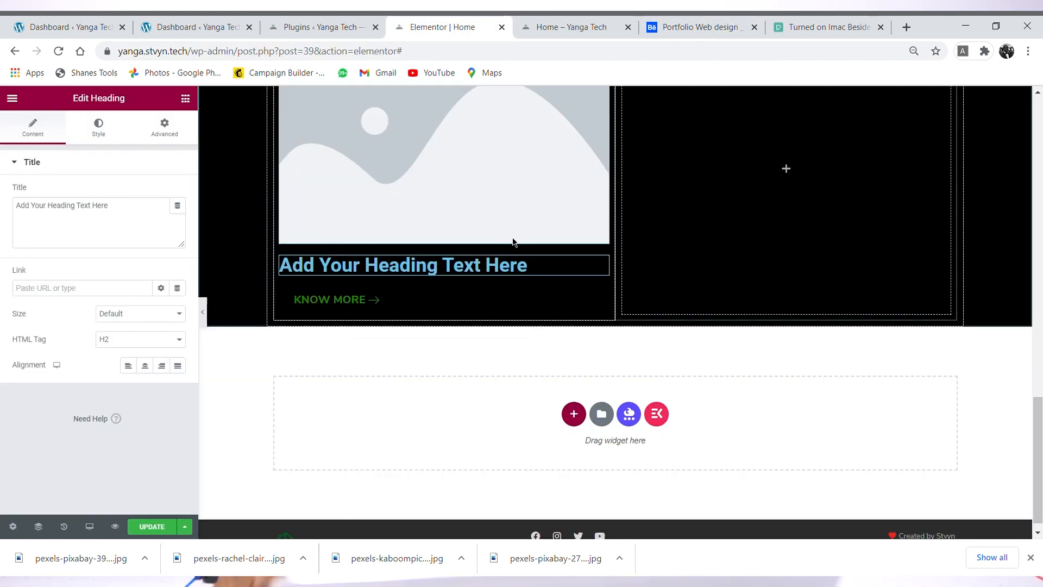
pyautogui.scroll(2, 513, 237)
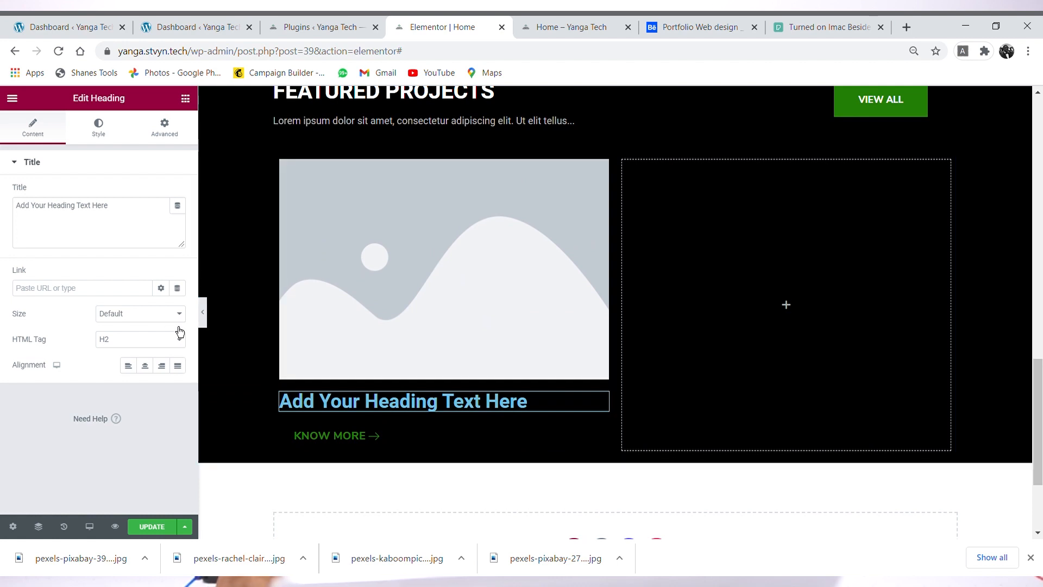
pyautogui.tripleClick(133, 221)
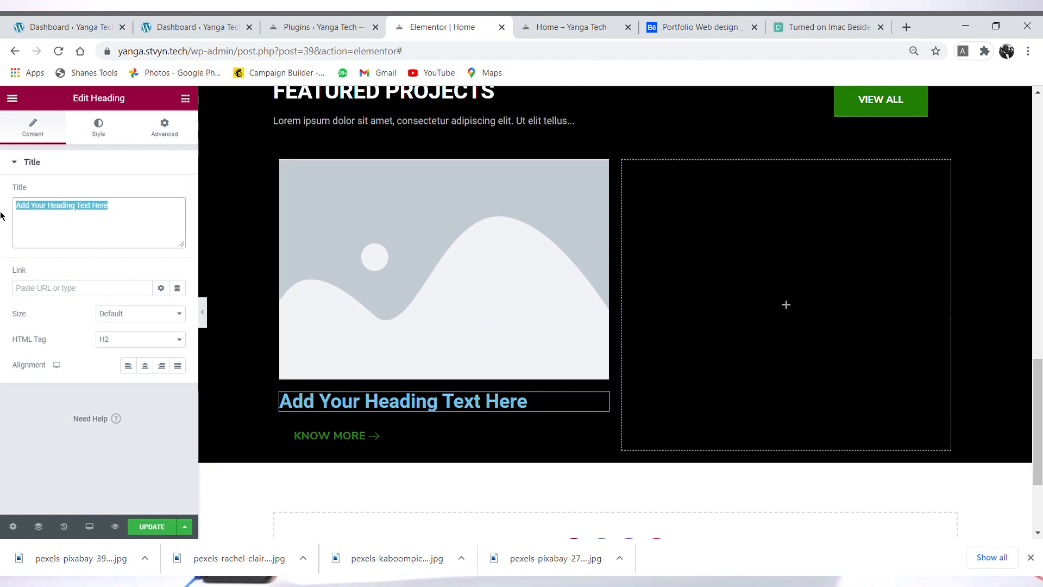
pyautogui.write('UI Design for')
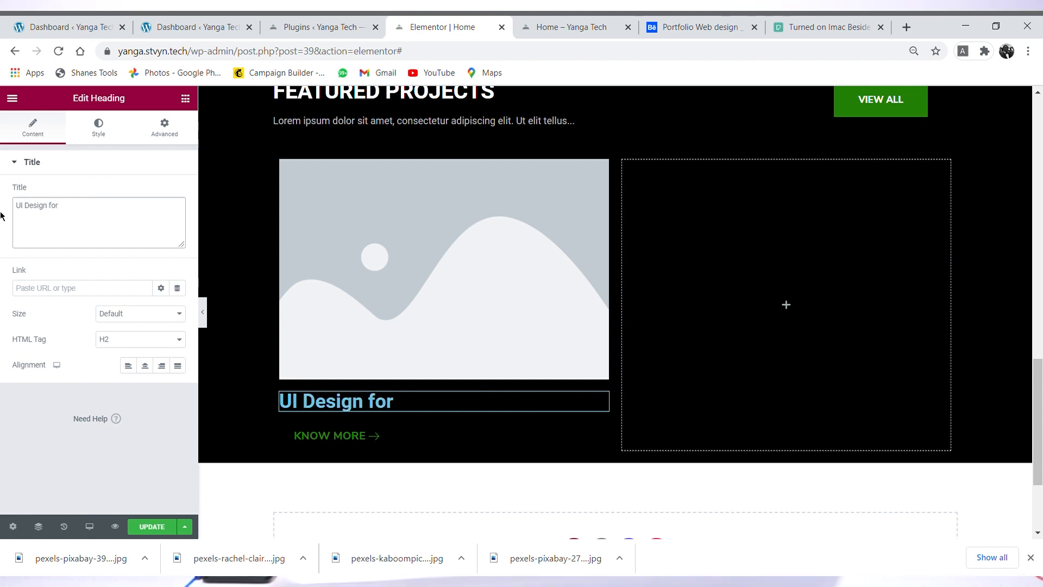
pyautogui.write(' Xten')
pyautogui.write('ra group')
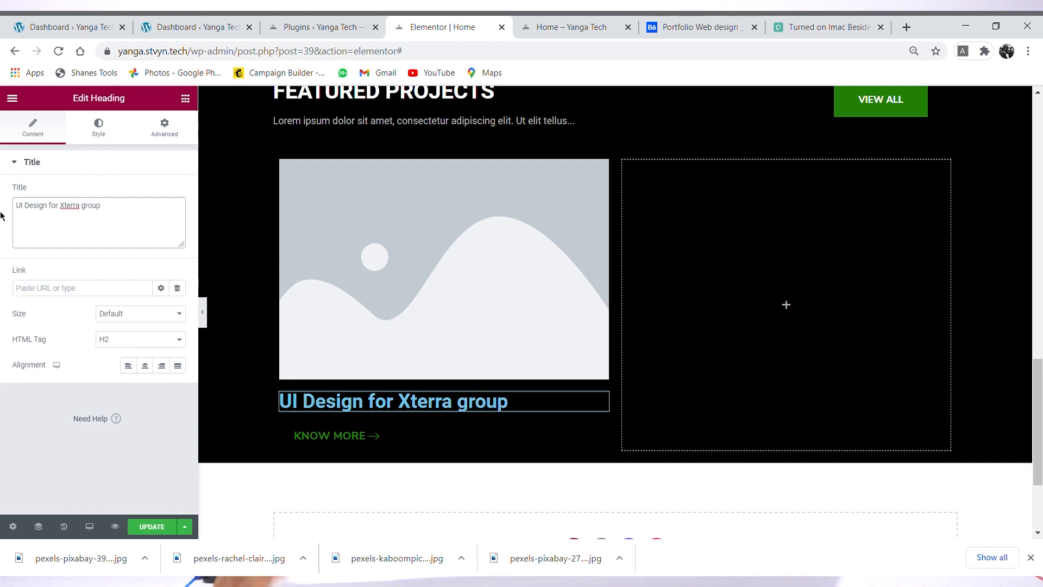
pyautogui.press('Left')
pyautogui.press('Left')
pyautogui.press('Left')
pyautogui.press('Left')
pyautogui.press('BackSpace')
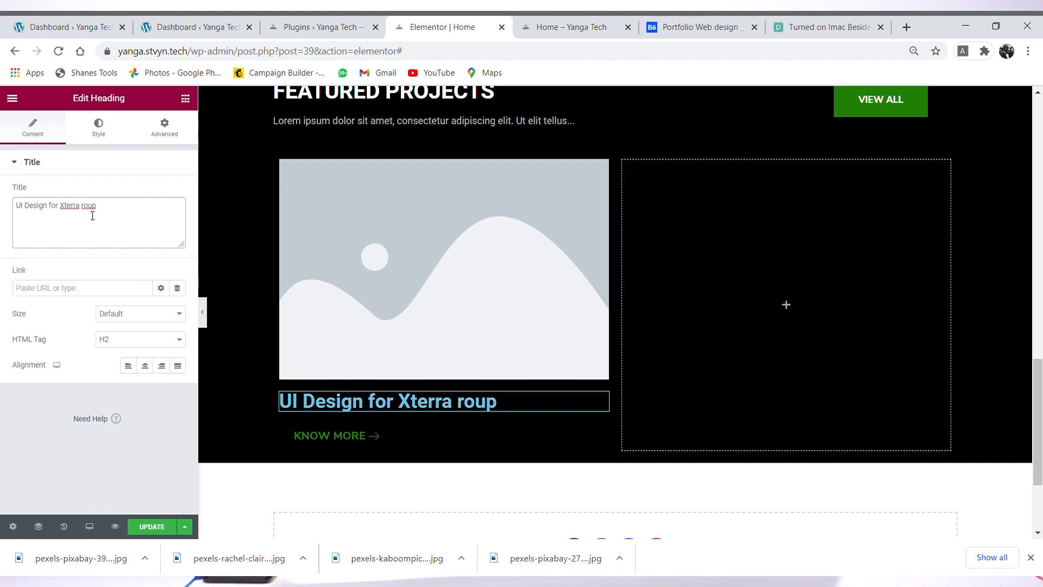
pyautogui.write('G')
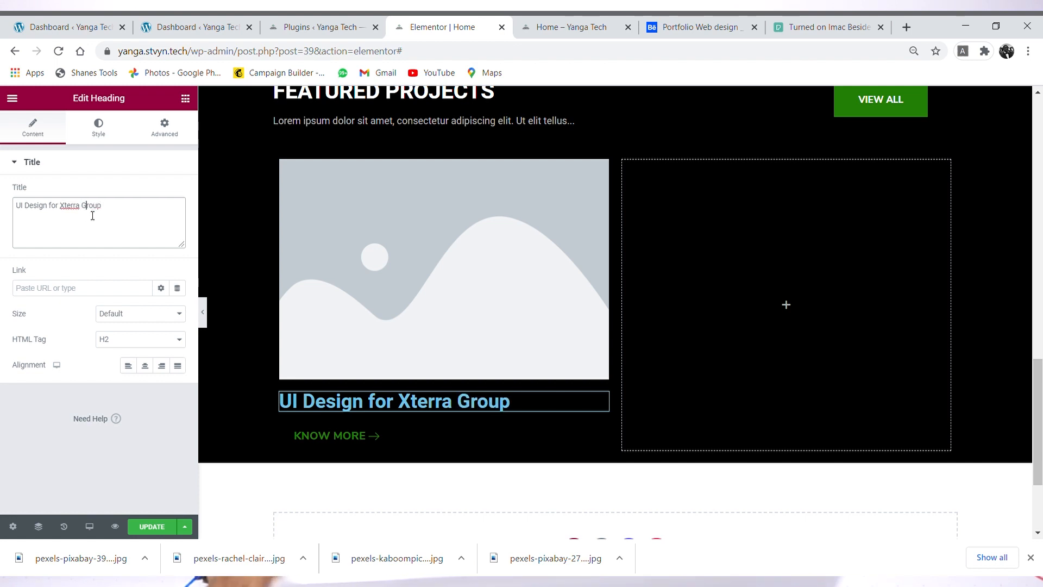
# Step: Check the project title colour in the Behance design, and set the project heading's text colour in Elementor to white, #FFFFFF
pyautogui.click(99, 129)
pyautogui.click(669, 21)
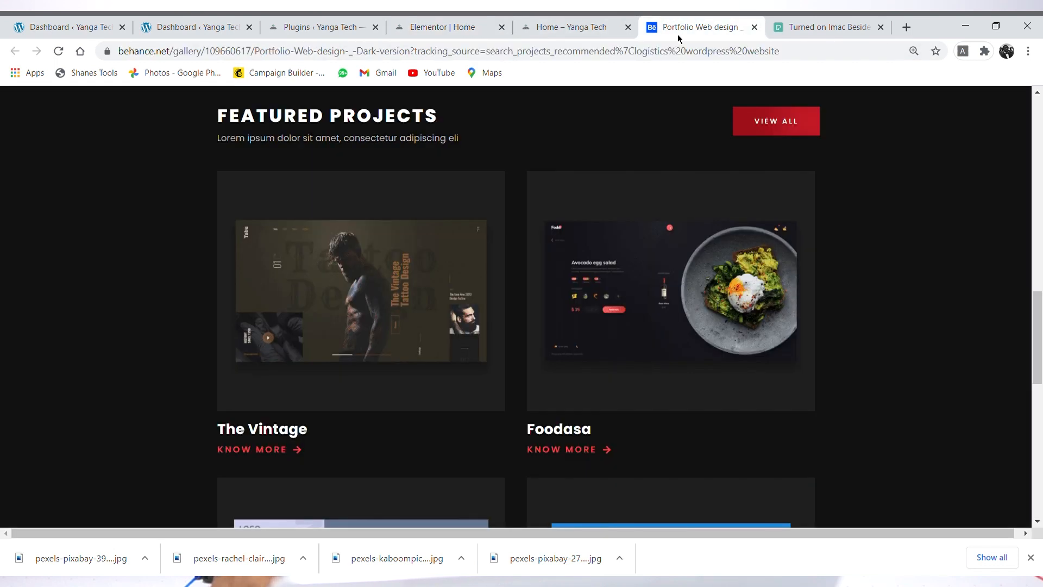
pyautogui.click(330, 22)
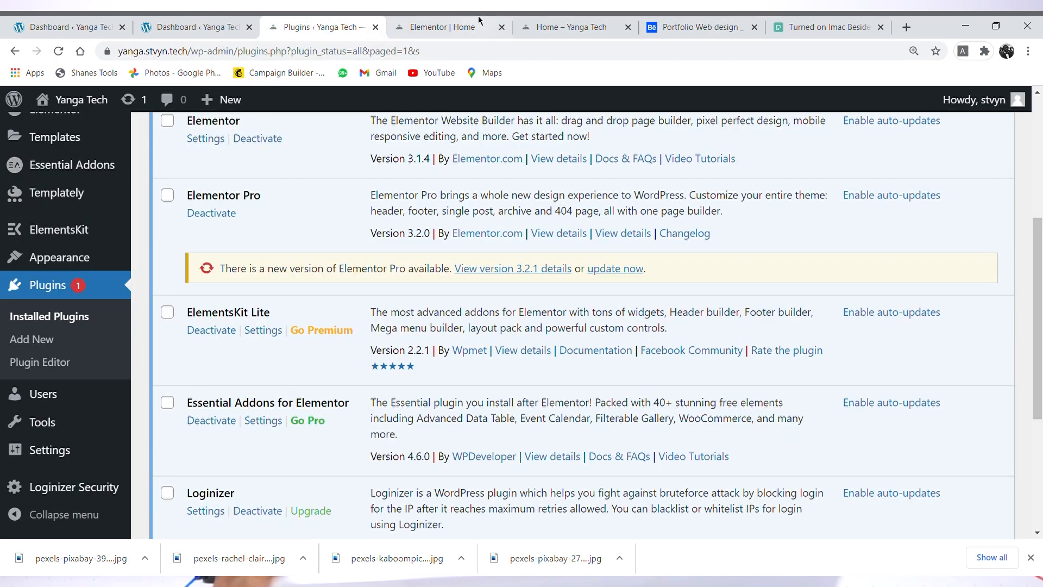
pyautogui.click(443, 28)
pyautogui.click(184, 197)
pyautogui.moveTo(90, 273); pyautogui.dragTo(23, 254)
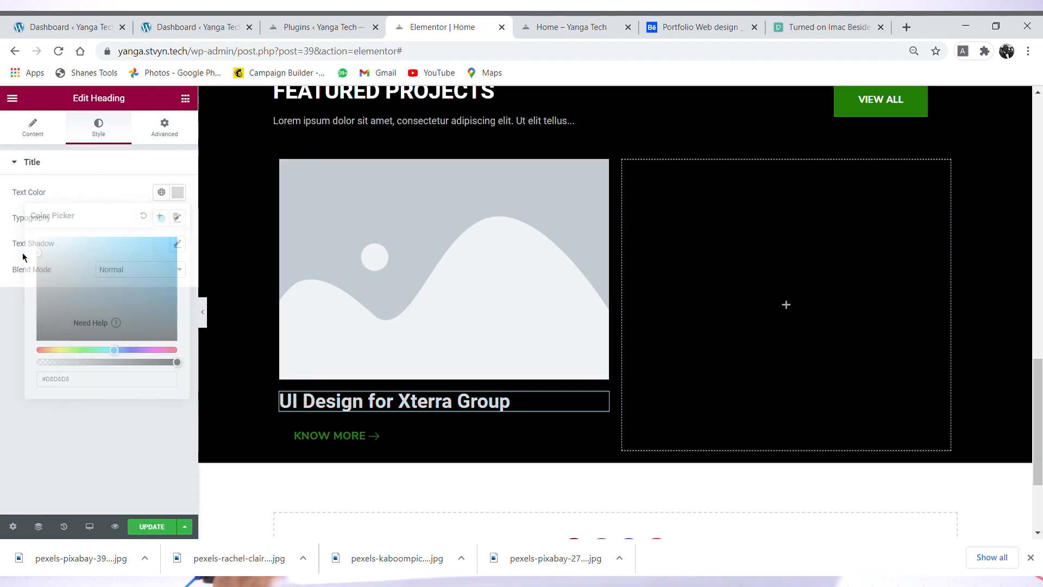
pyautogui.click(178, 192)
pyautogui.moveTo(54, 256); pyautogui.dragTo(1, 222)
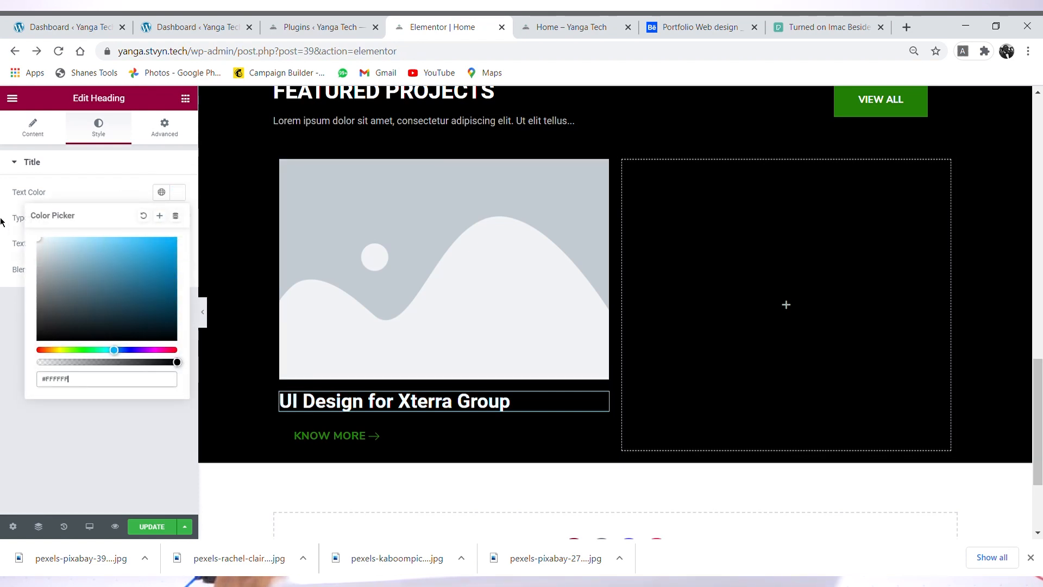
pyautogui.click(181, 199)
# Step: Set the project heading's font size to 28 px
pyautogui.click(181, 223)
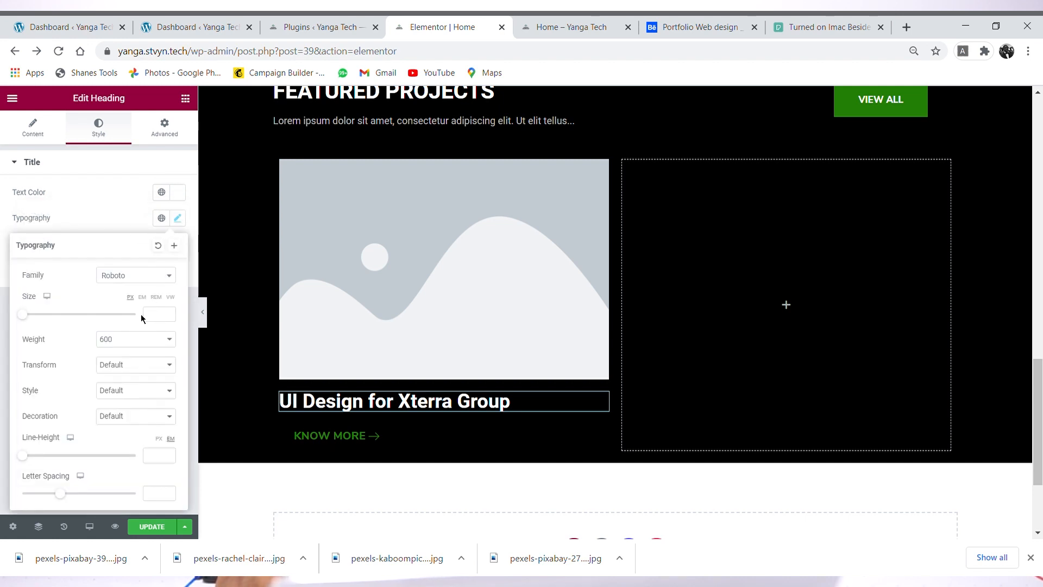
pyautogui.write('32')
pyautogui.click(169, 313)
pyautogui.click(169, 313)
pyautogui.click(168, 312)
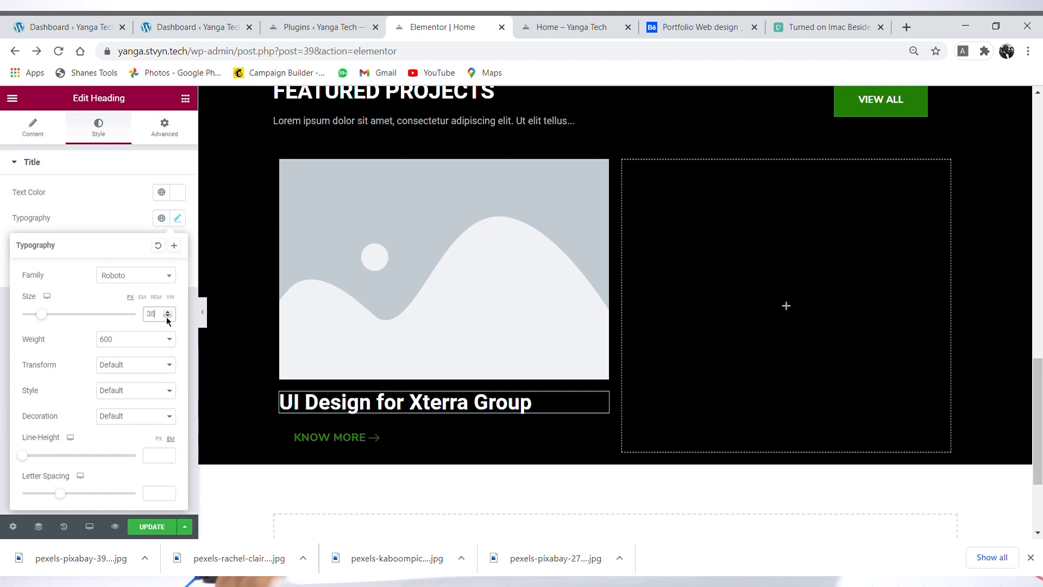
pyautogui.click(169, 317)
pyautogui.click(169, 318)
pyautogui.click(169, 317)
pyautogui.click(169, 317)
pyautogui.click(169, 318)
pyautogui.click(169, 317)
pyautogui.click(169, 318)
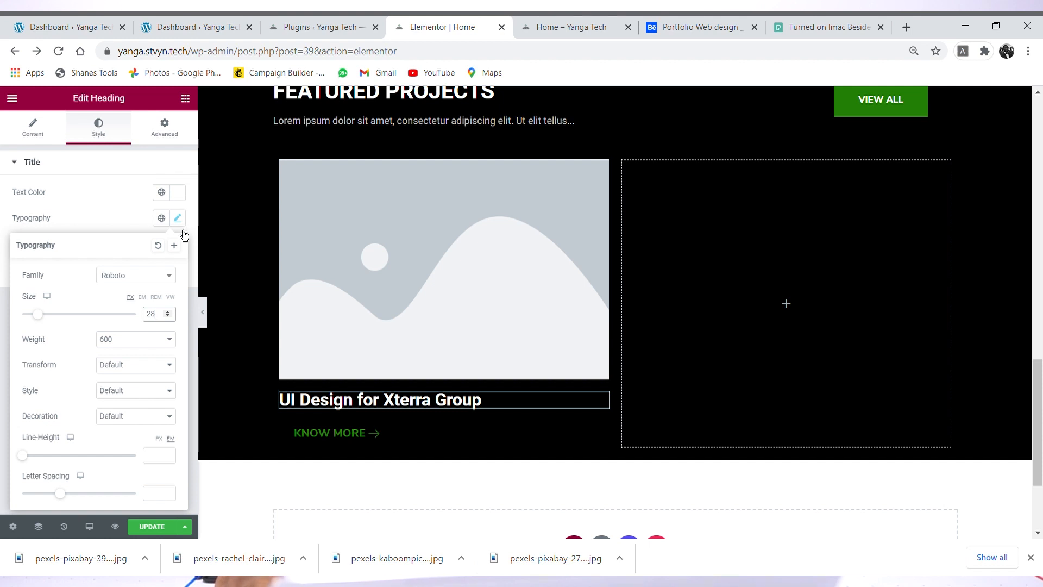
# Step: Set the project heading's font family to Nunito Sans
pyautogui.click(142, 283)
pyautogui.write('nun')
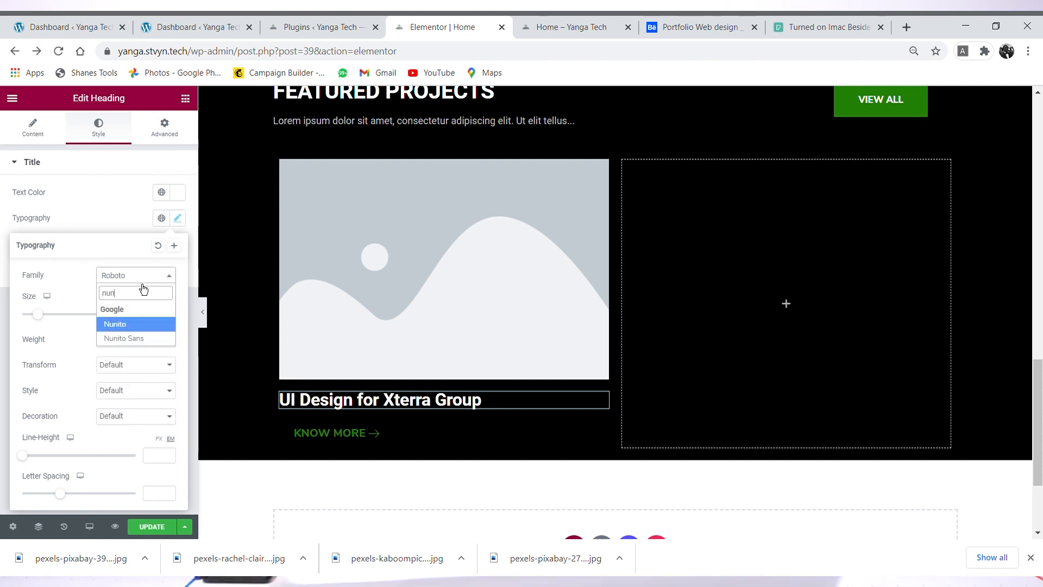
pyautogui.press('Down')
pyautogui.press('Return')
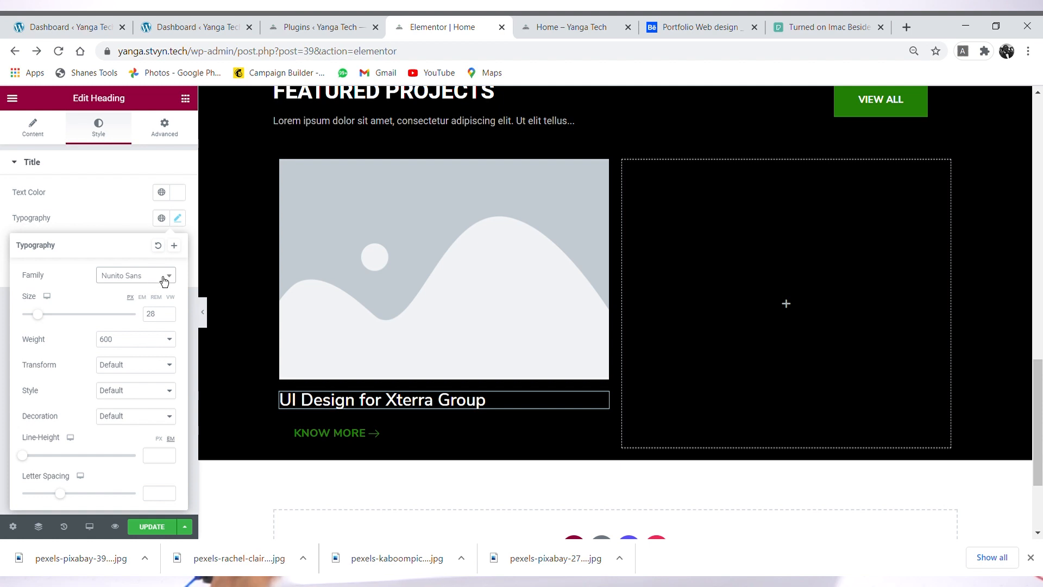
# Step: Set the KNOW MORE button's padding to 0 px on all sides
pyautogui.click(187, 224)
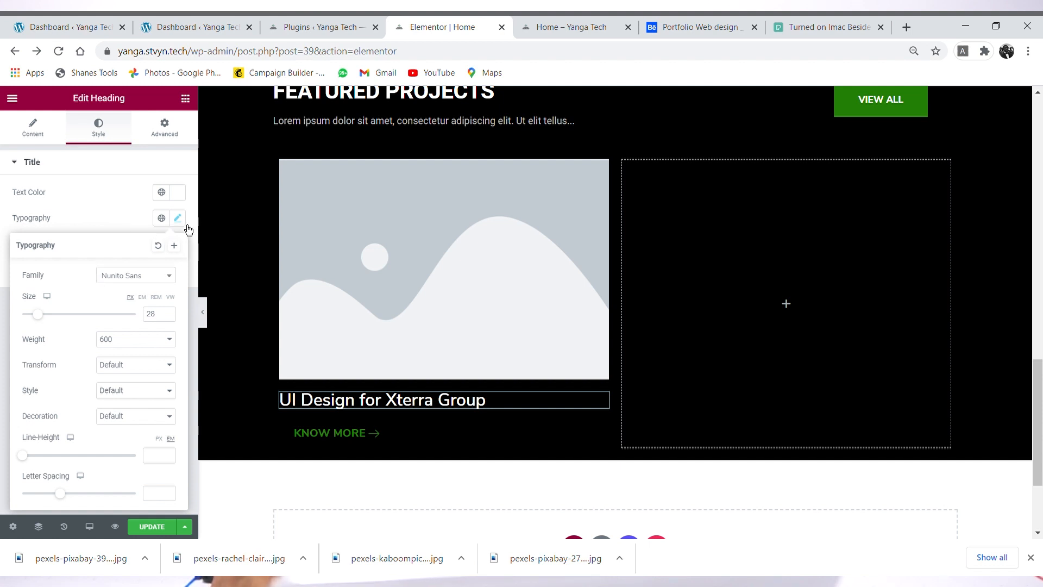
pyautogui.click(396, 440)
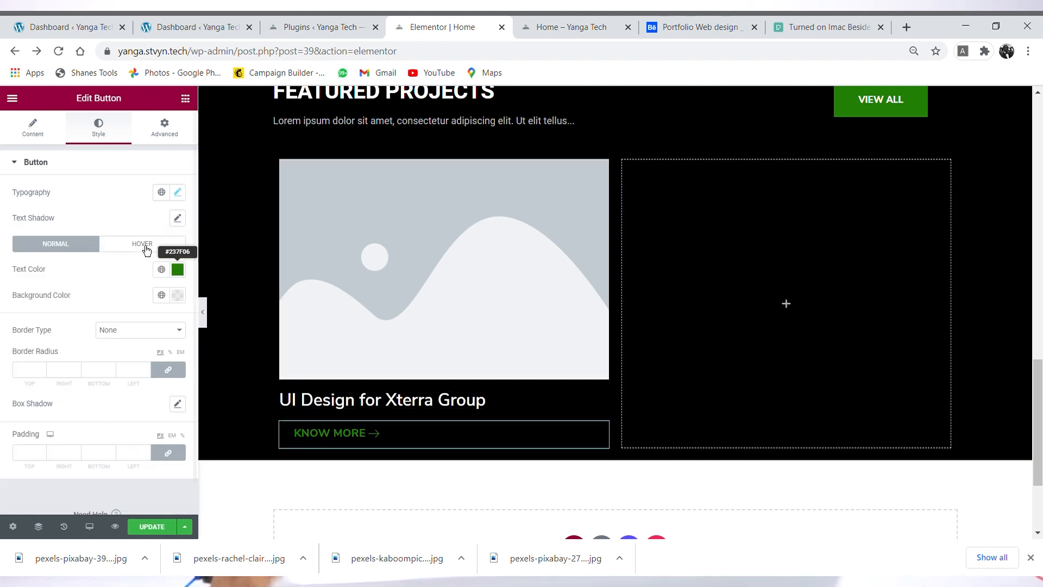
pyautogui.click(182, 459)
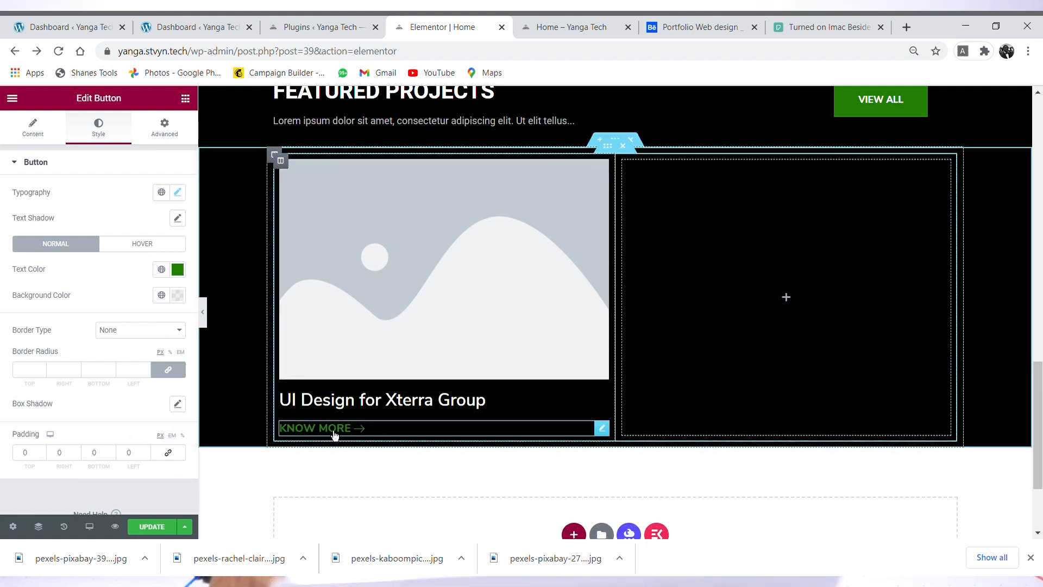
# Step: Replace the first project card's placeholder image by uploading and inserting pexels-pixabay-273230.jpg
pyautogui.click(411, 265)
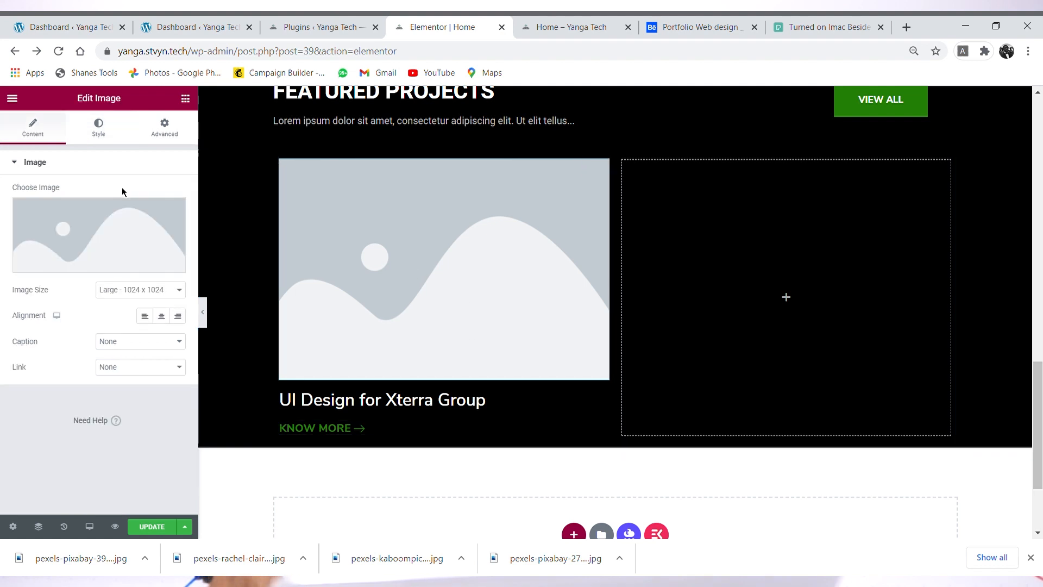
pyautogui.click(97, 234)
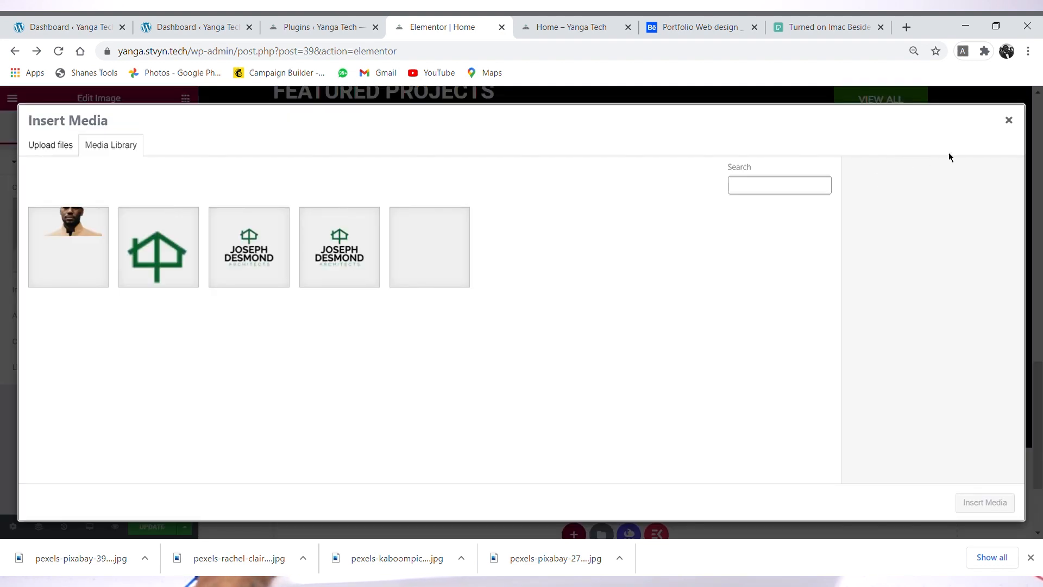
pyautogui.click(2, 362)
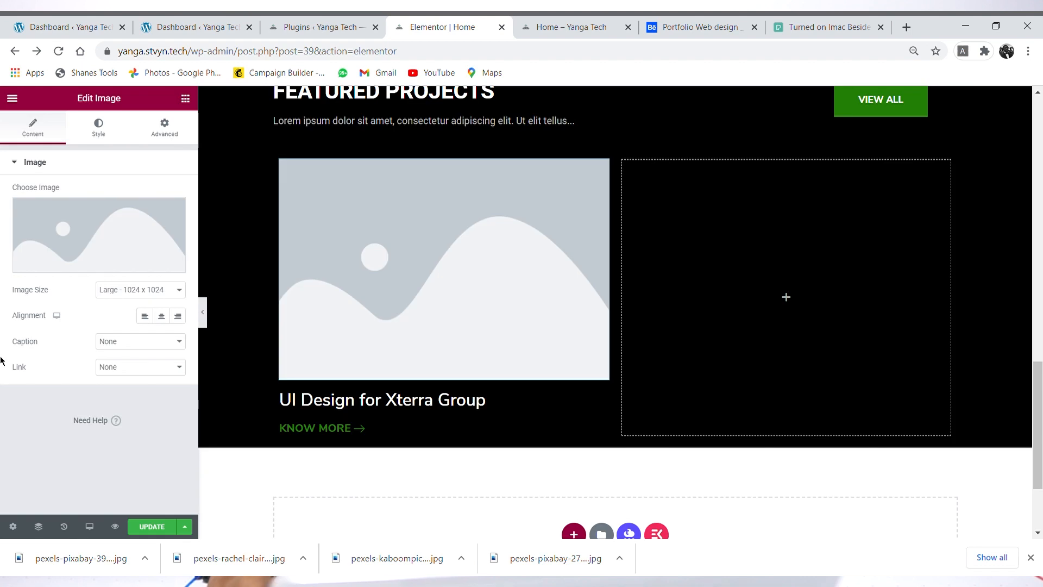
pyautogui.click(66, 246)
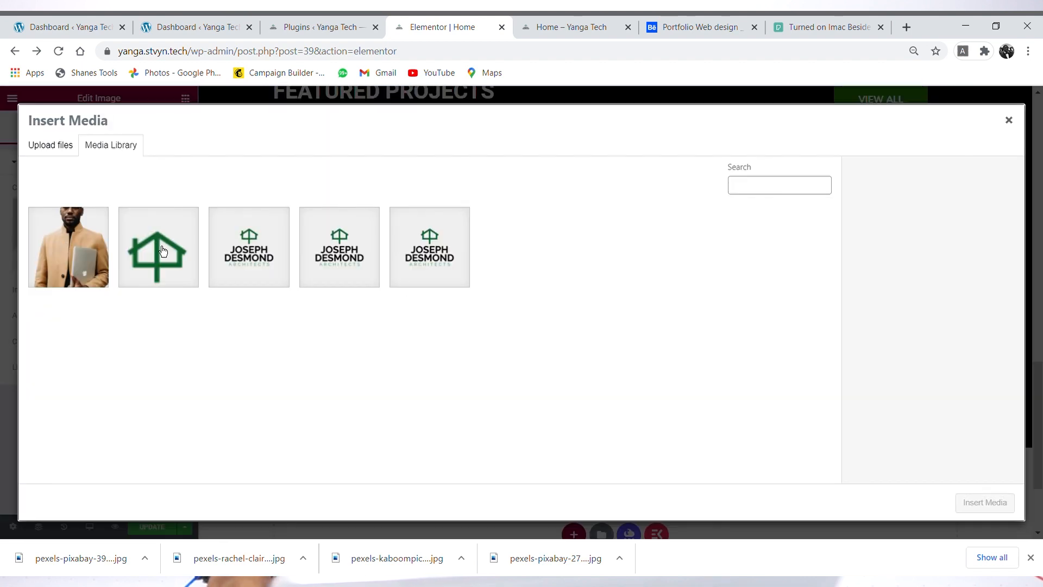
pyautogui.click(46, 148)
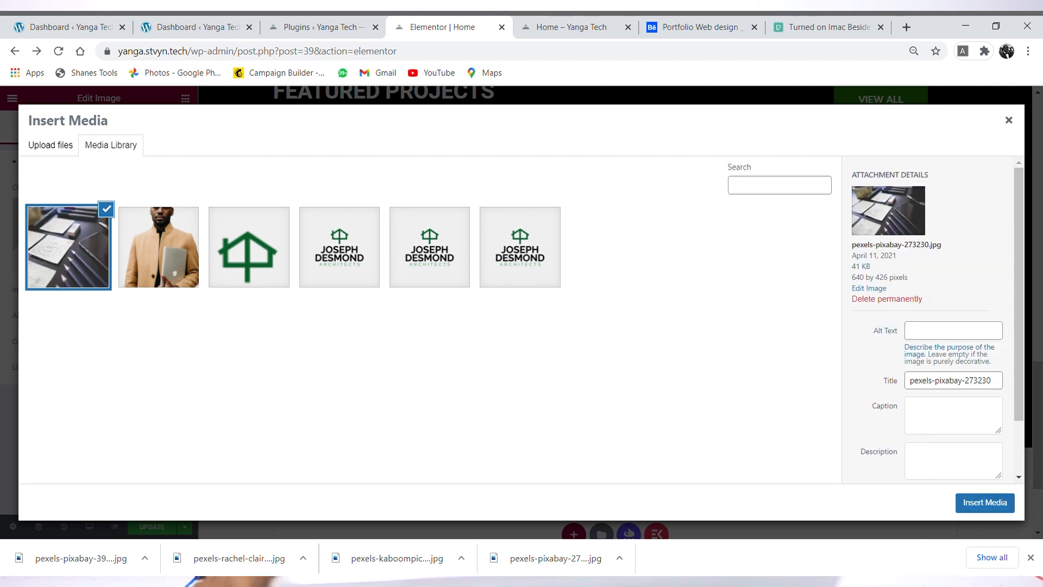
pyautogui.click(985, 503)
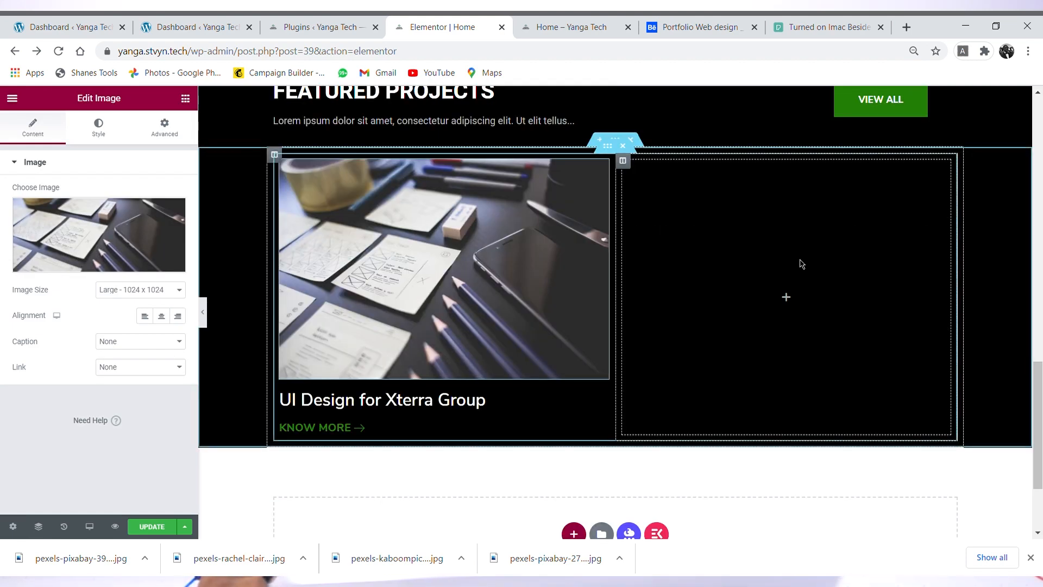
# Step: Check the card backdrop in the Behance design, and try the classic background colour #E9E7E7 on the first project card's column
pyautogui.click(695, 22)
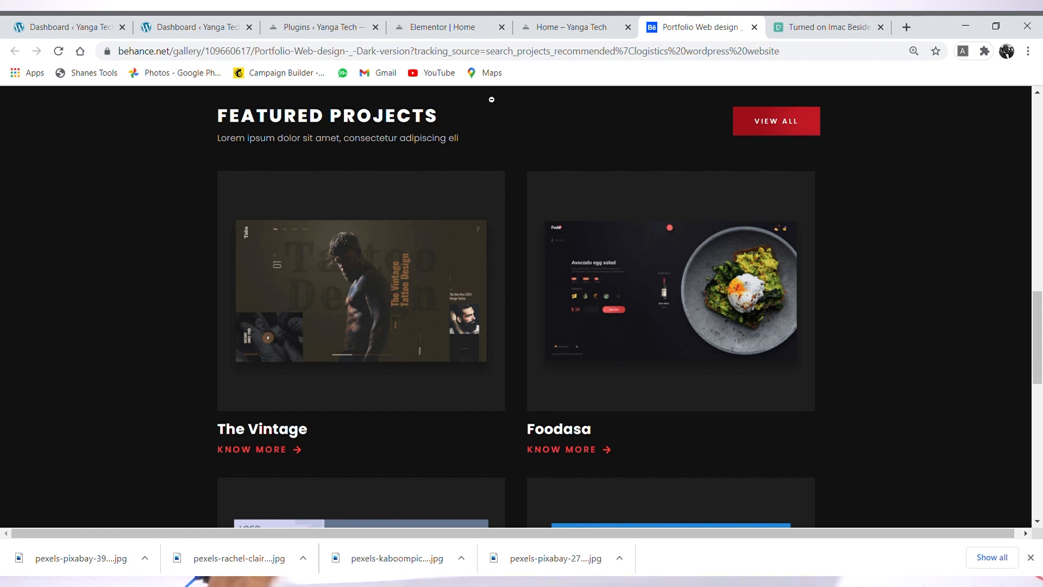
pyautogui.click(459, 29)
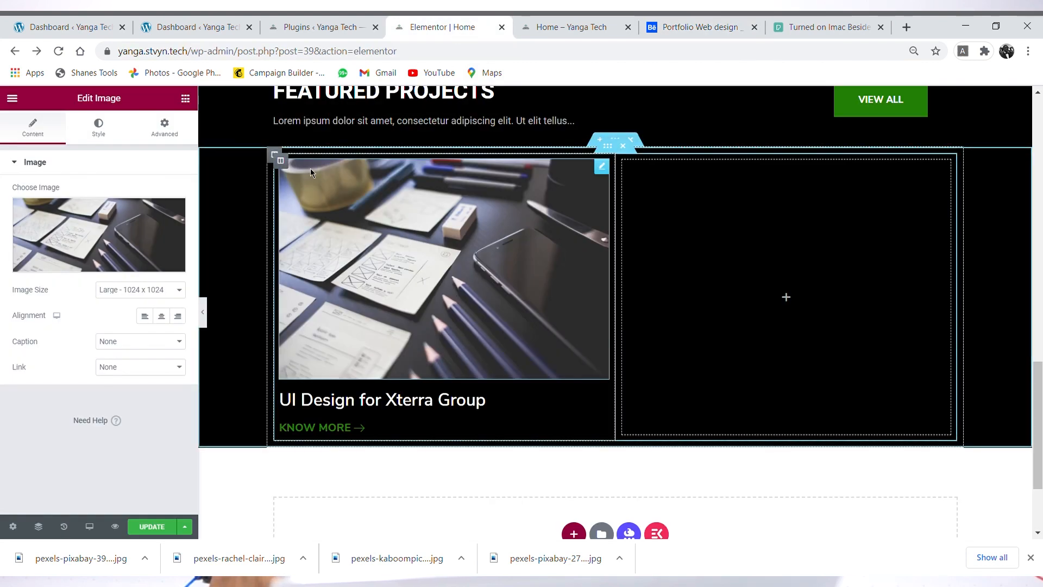
pyautogui.click(281, 162)
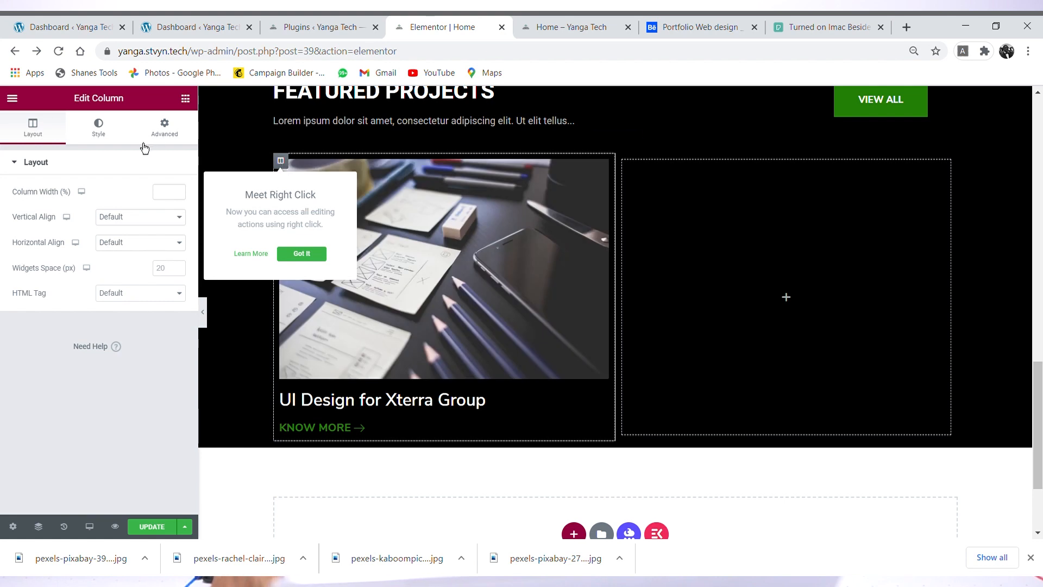
pyautogui.click(113, 137)
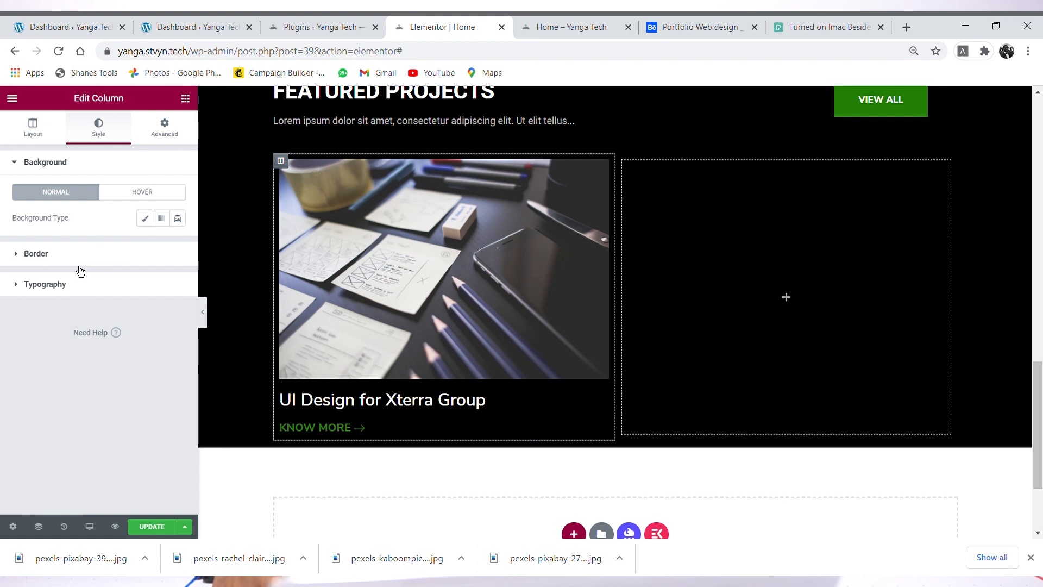
pyautogui.click(146, 220)
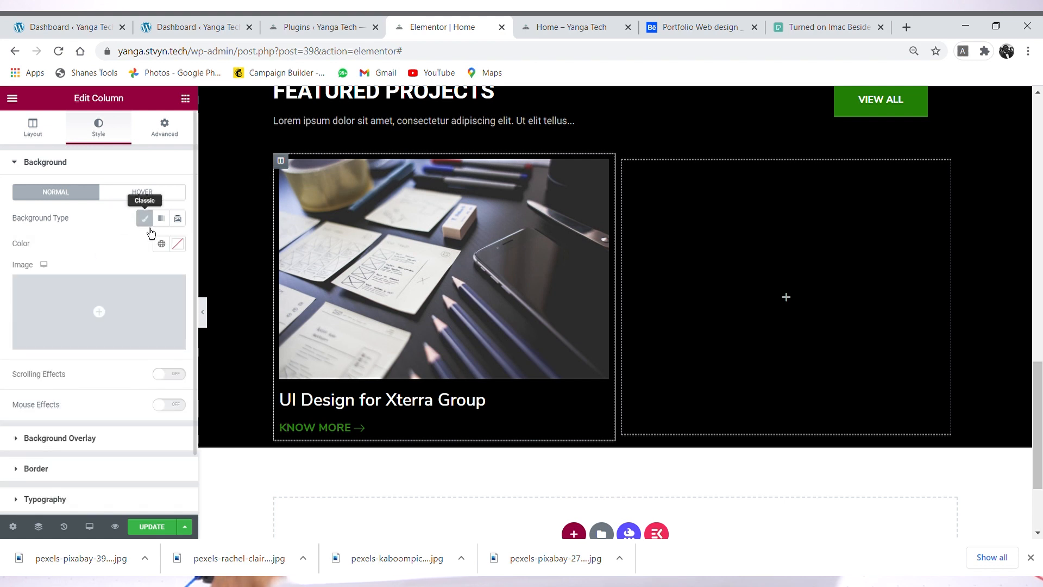
pyautogui.click(183, 248)
pyautogui.moveTo(70, 318); pyautogui.dragTo(45, 305)
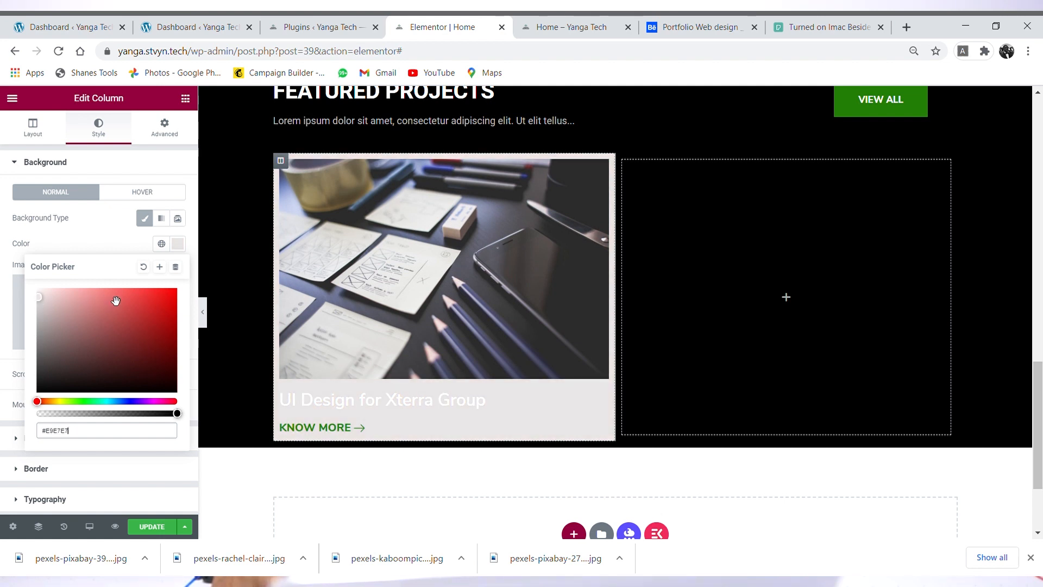
pyautogui.click(1, 305)
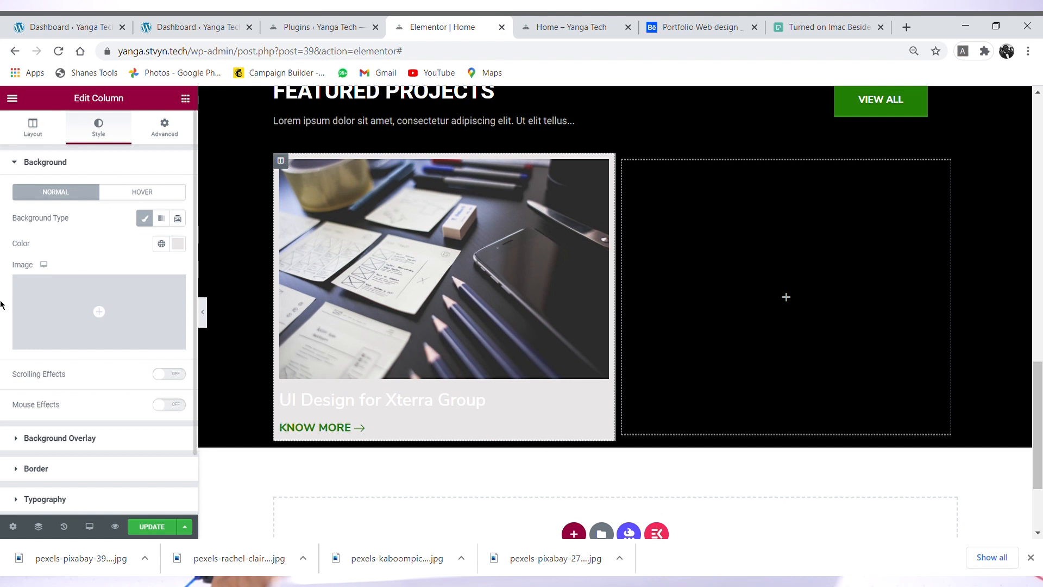
pyautogui.click(177, 244)
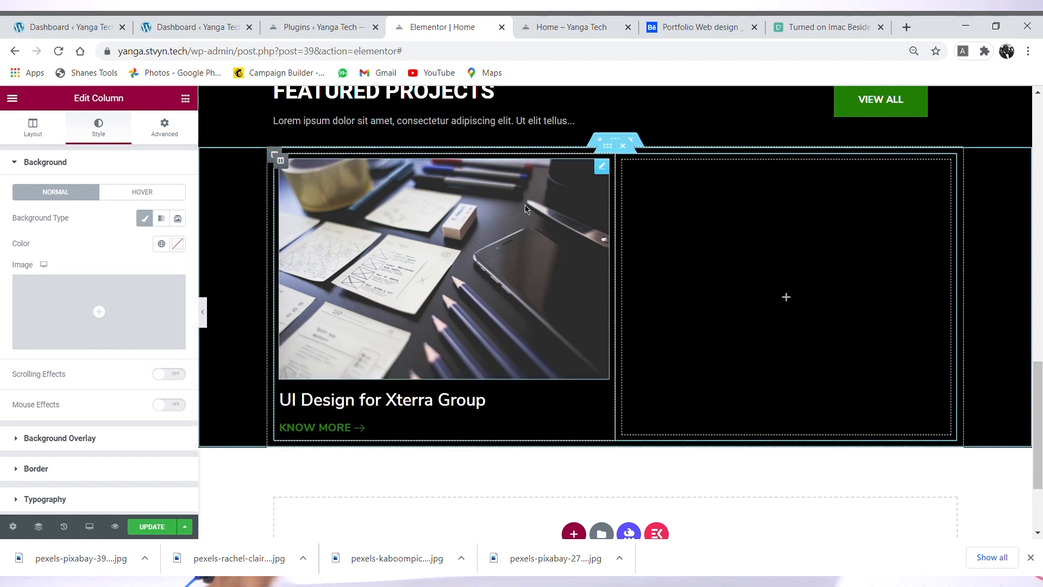
# Step: Set the first project image's width to 76%
pyautogui.click(602, 169)
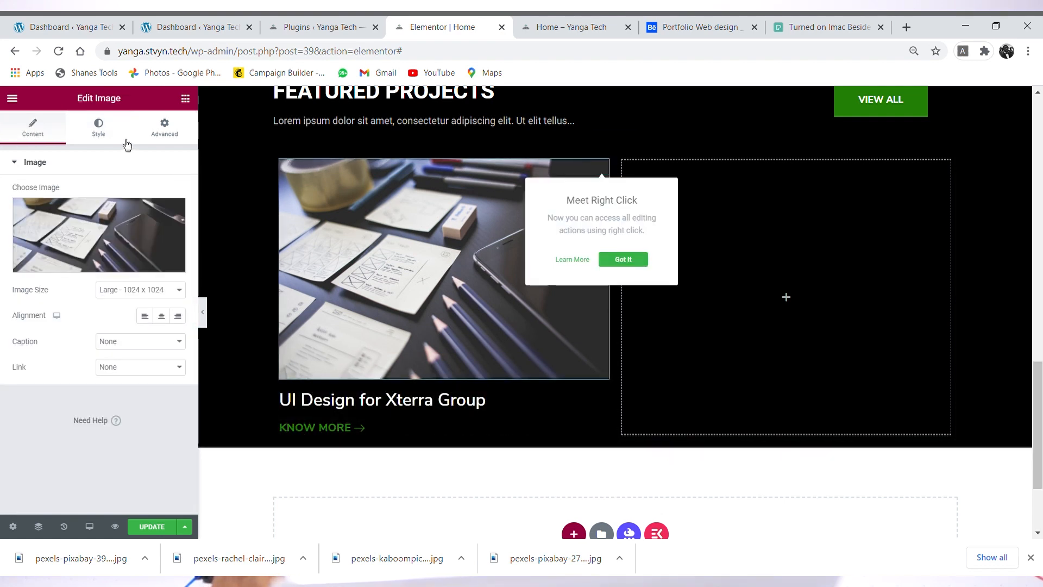
pyautogui.click(106, 137)
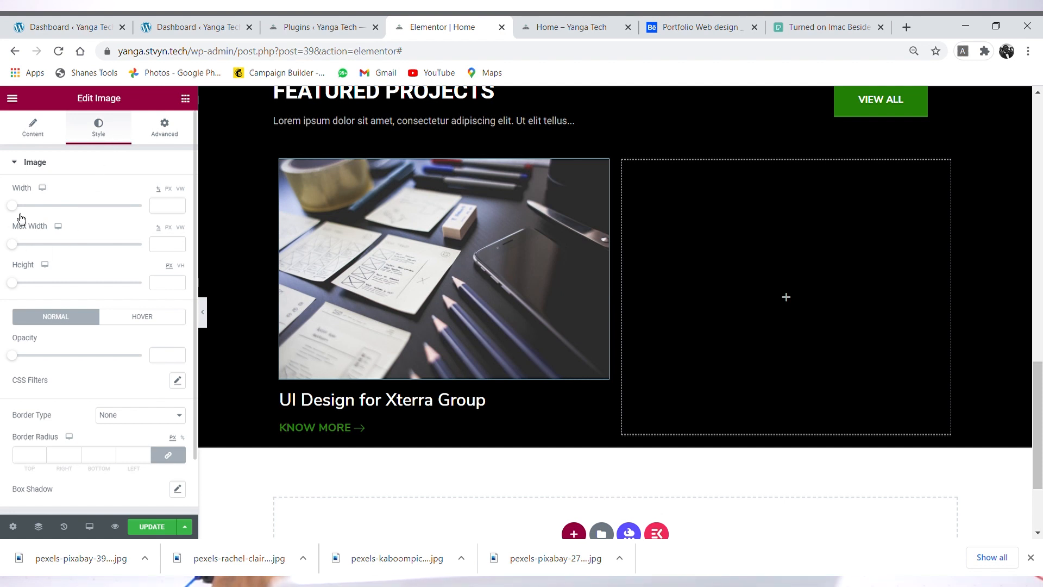
pyautogui.moveTo(21, 218); pyautogui.dragTo(119, 226)
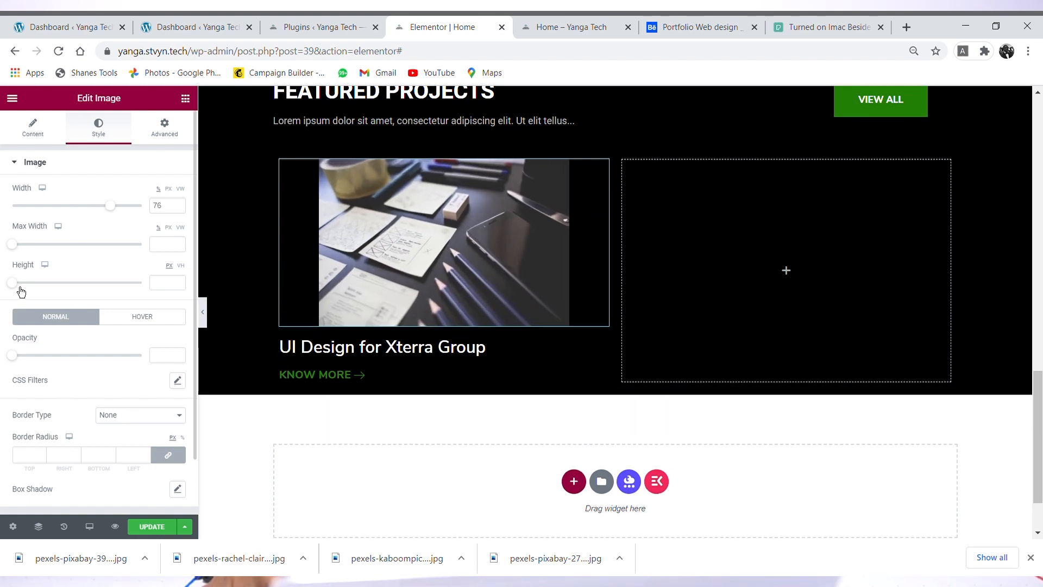
# Step: Give the project image 20 px of padding on all sides, and compare it with the reference design
pyautogui.scroll(-1, 112, 410)
pyautogui.scroll(1, 112, 406)
pyautogui.click(166, 130)
pyautogui.click(30, 259)
pyautogui.write('20')
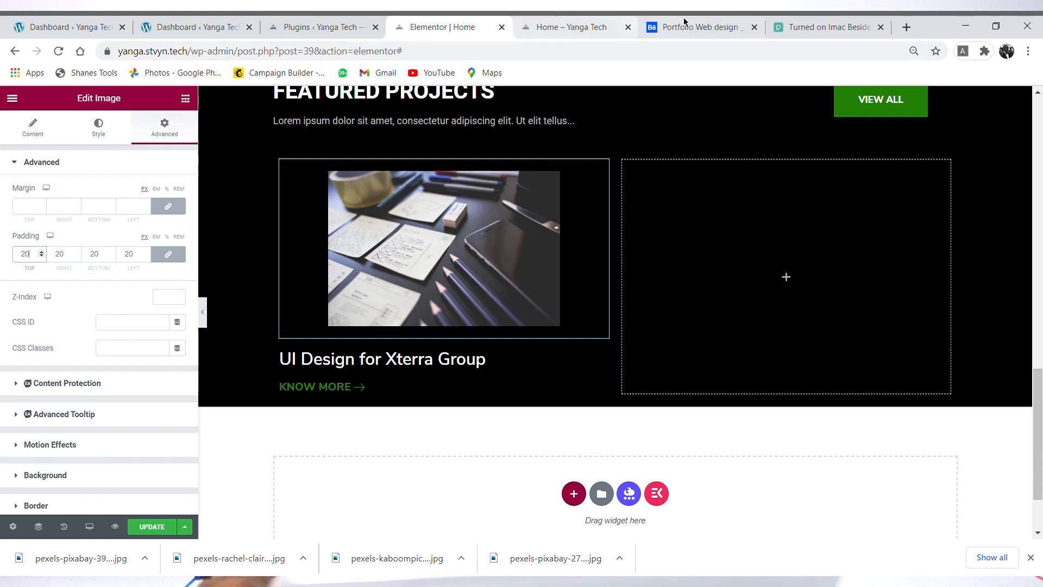
pyautogui.click(705, 24)
pyautogui.click(558, 24)
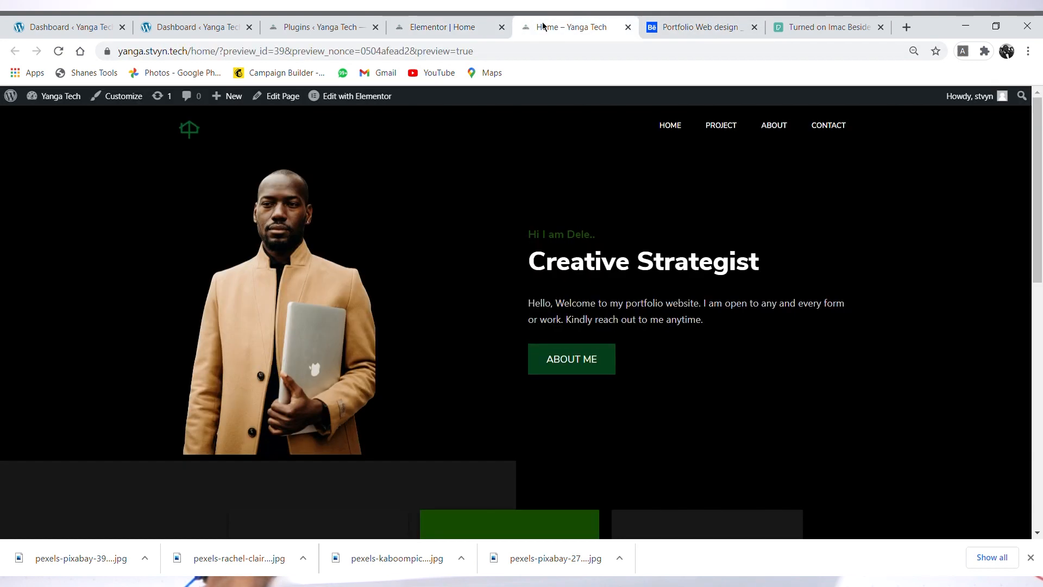
pyautogui.click(454, 27)
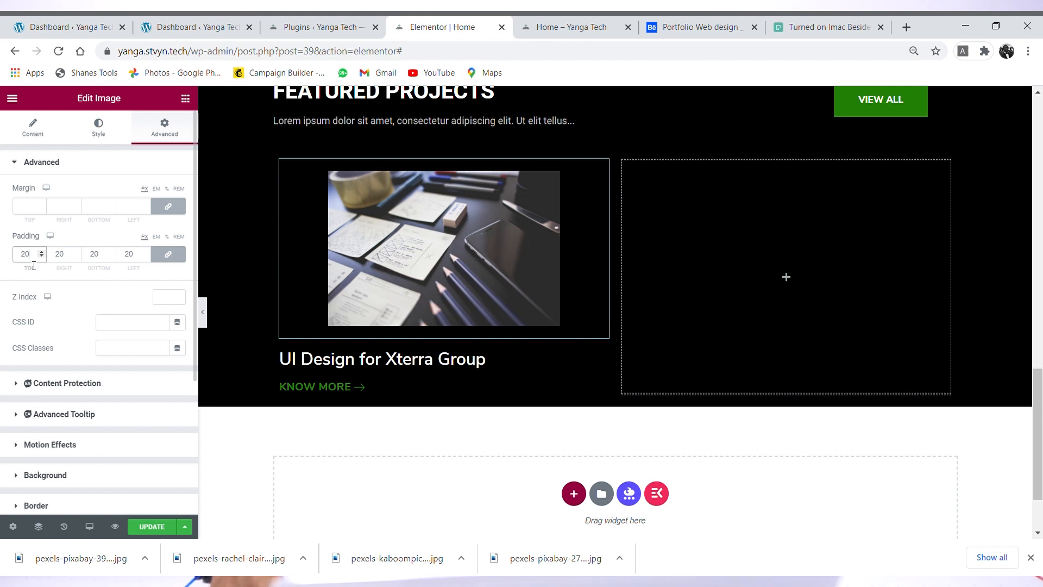
# Step: Unlink the project image's padding values and set top and bottom to 30 px, right and left to 0 px
pyautogui.click(169, 255)
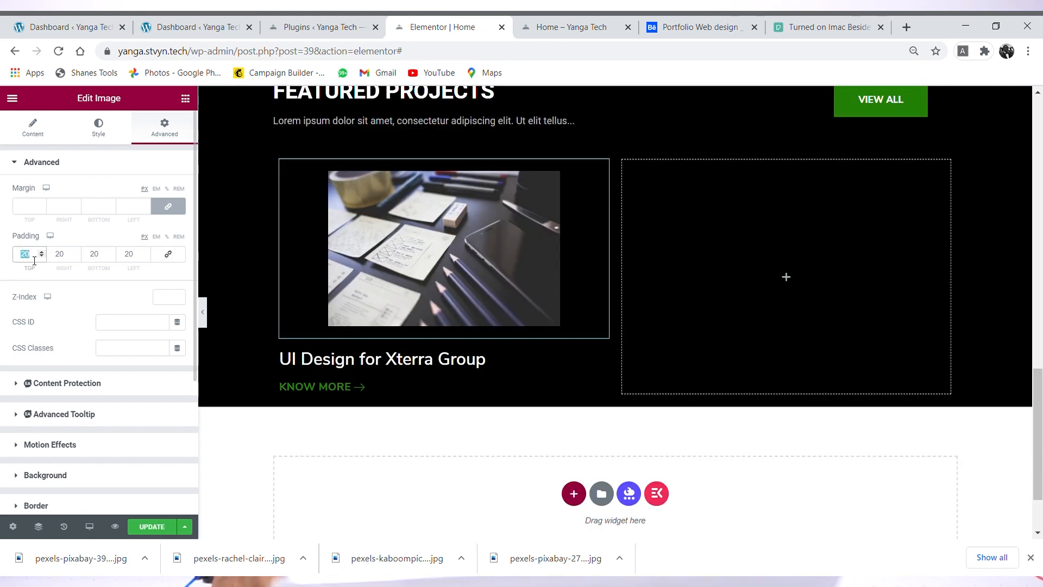
pyautogui.click(36, 260)
pyautogui.press('BackSpace')
pyautogui.write('3')
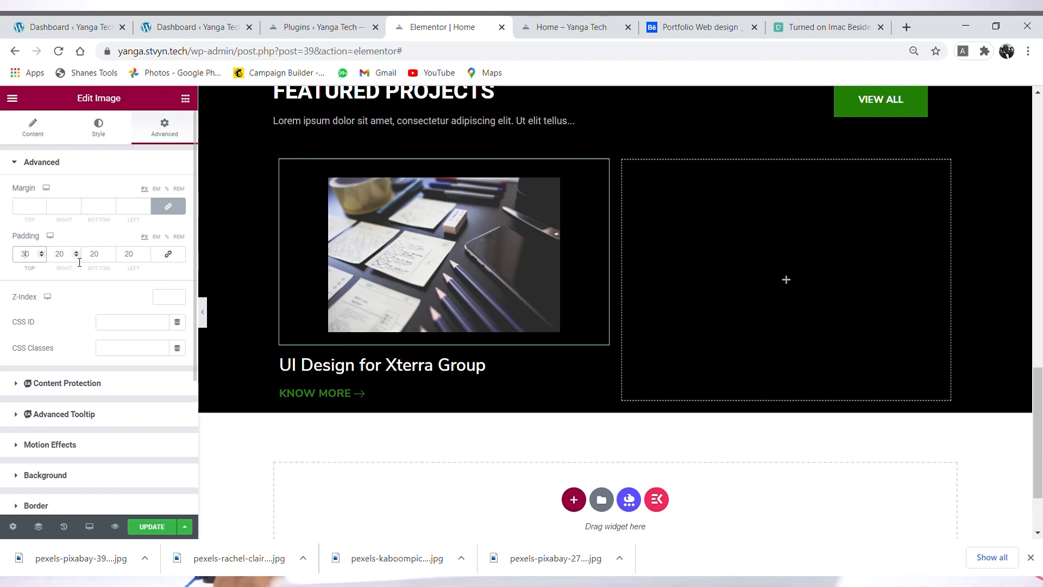
pyautogui.click(63, 256)
pyautogui.press('BackSpace')
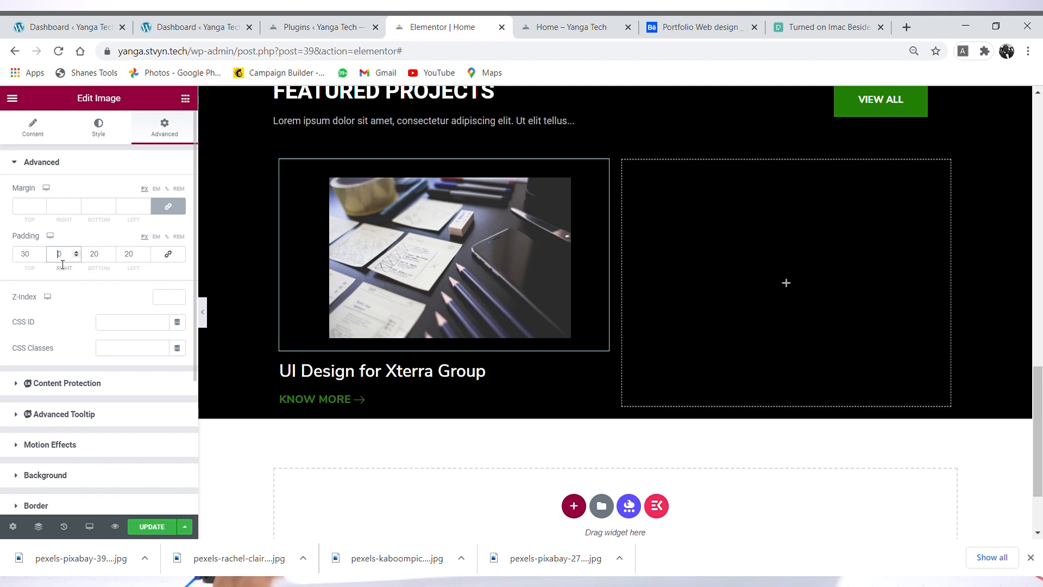
pyautogui.click(129, 259)
pyautogui.press('BackSpace')
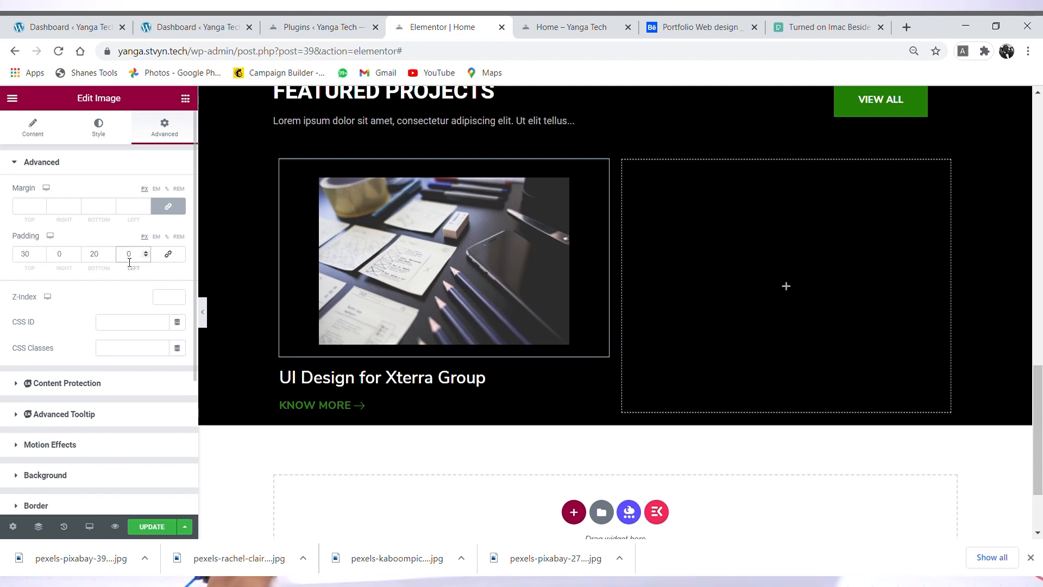
pyautogui.click(101, 259)
pyautogui.write('3')
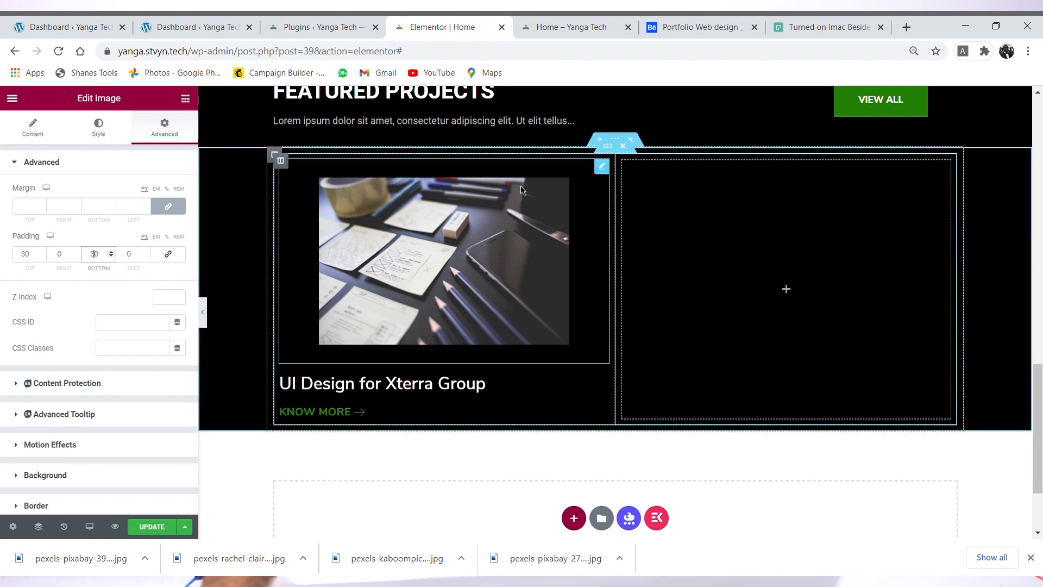
# Step: Give the project image widget a classic background in dark grey #242424, comparing it with the card backdrop in the Behance design
pyautogui.click(602, 166)
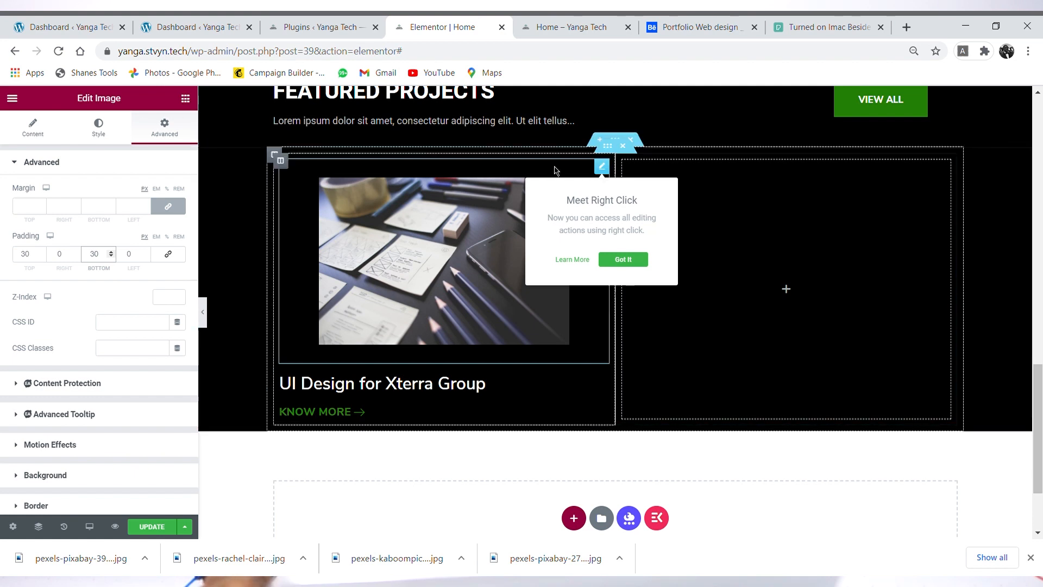
pyautogui.click(701, 27)
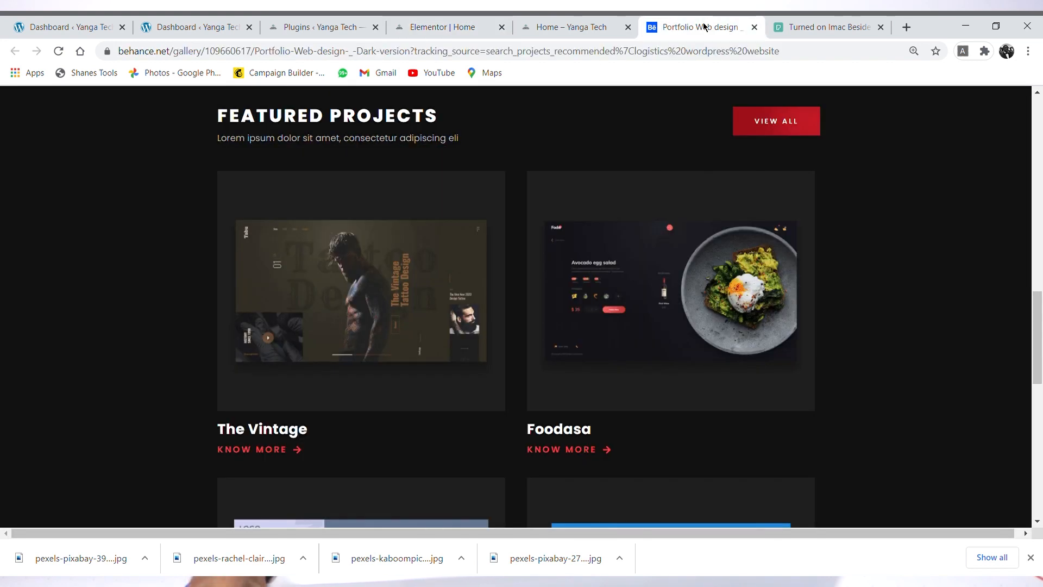
pyautogui.click(467, 27)
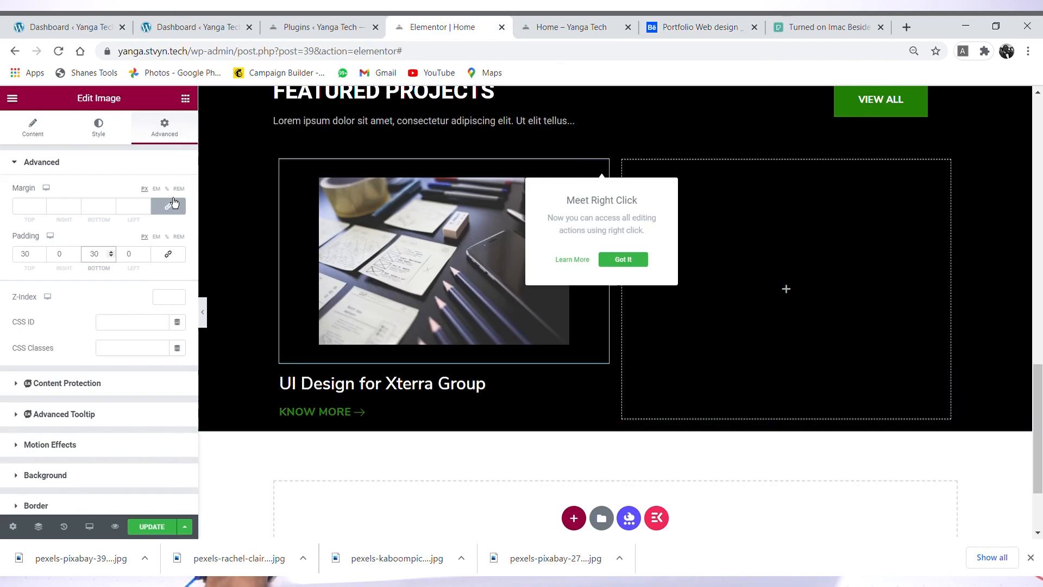
pyautogui.scroll(-3, 119, 377)
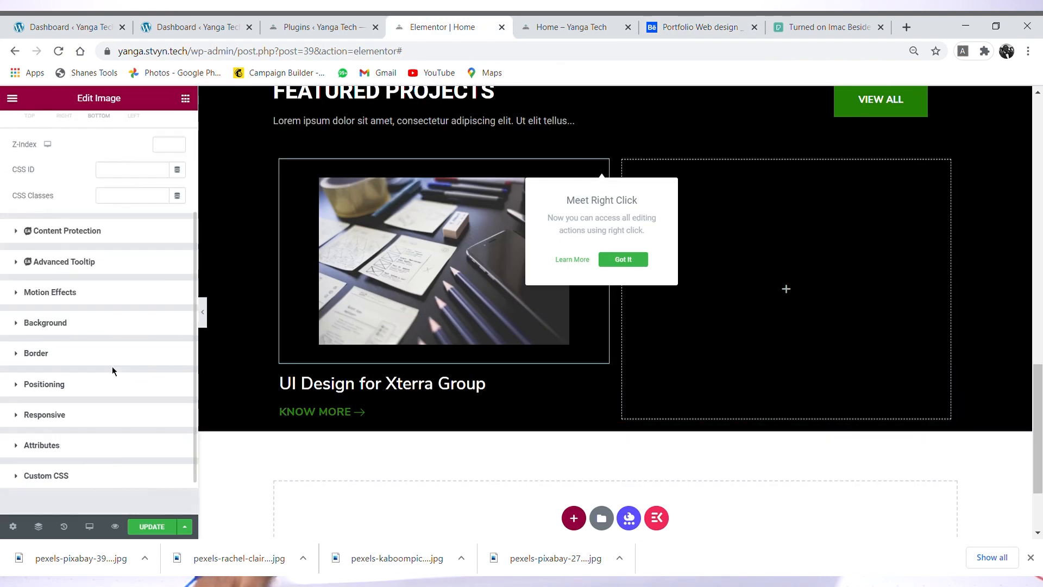
pyautogui.click(103, 325)
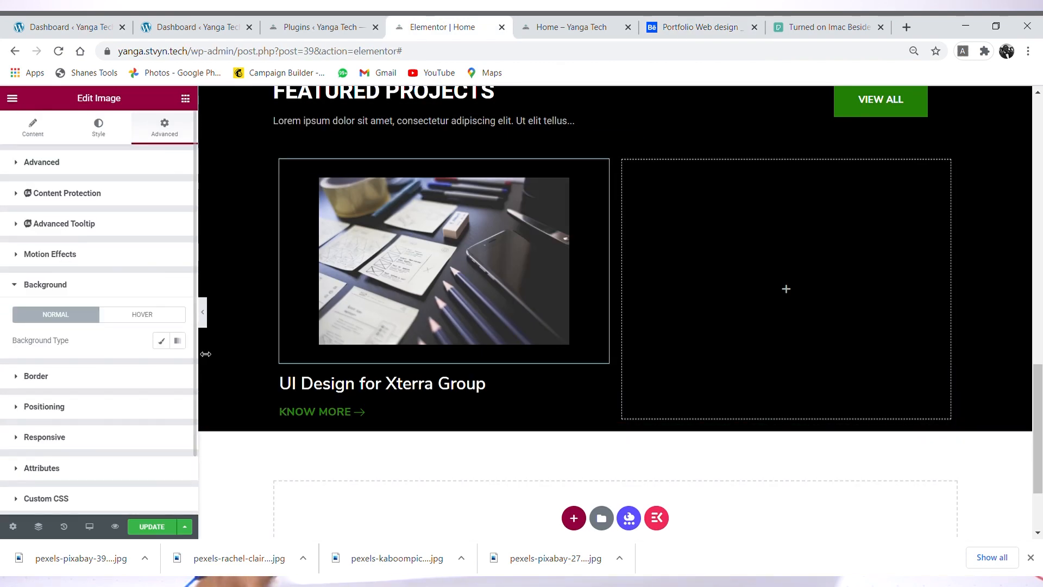
pyautogui.click(161, 341)
pyautogui.click(177, 366)
pyautogui.moveTo(51, 270); pyautogui.dragTo(7, 293)
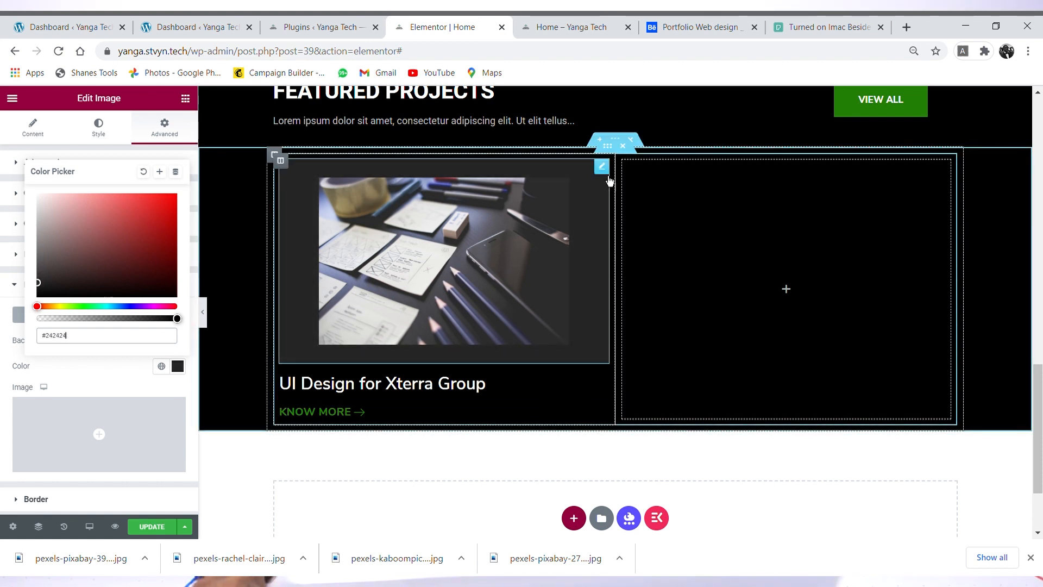
pyautogui.click(730, 20)
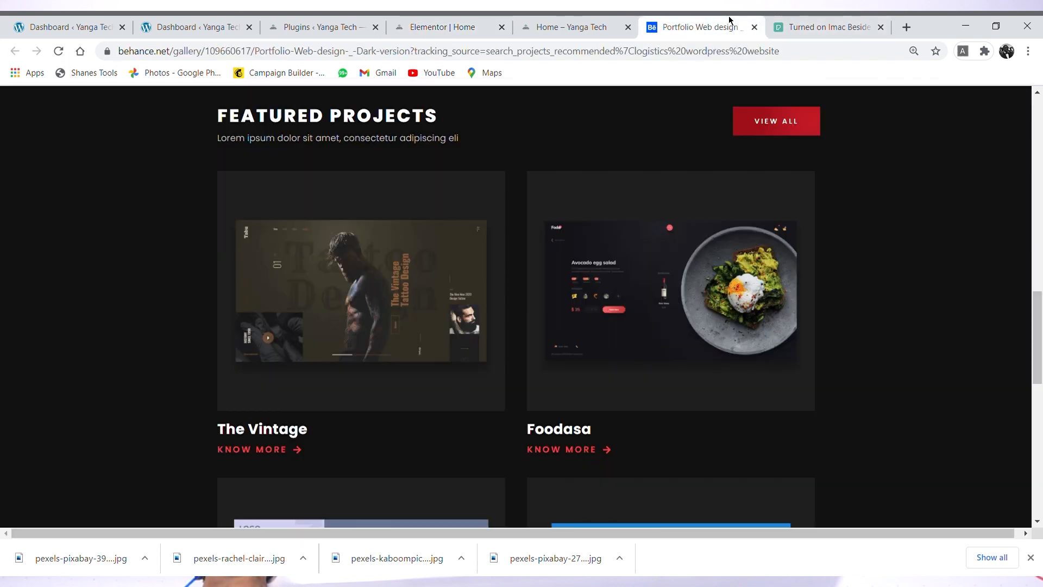
# Step: Return to the page editor and examine the project image's border settings, clearing the downloads bar from view
pyautogui.click(580, 23)
pyautogui.click(419, 25)
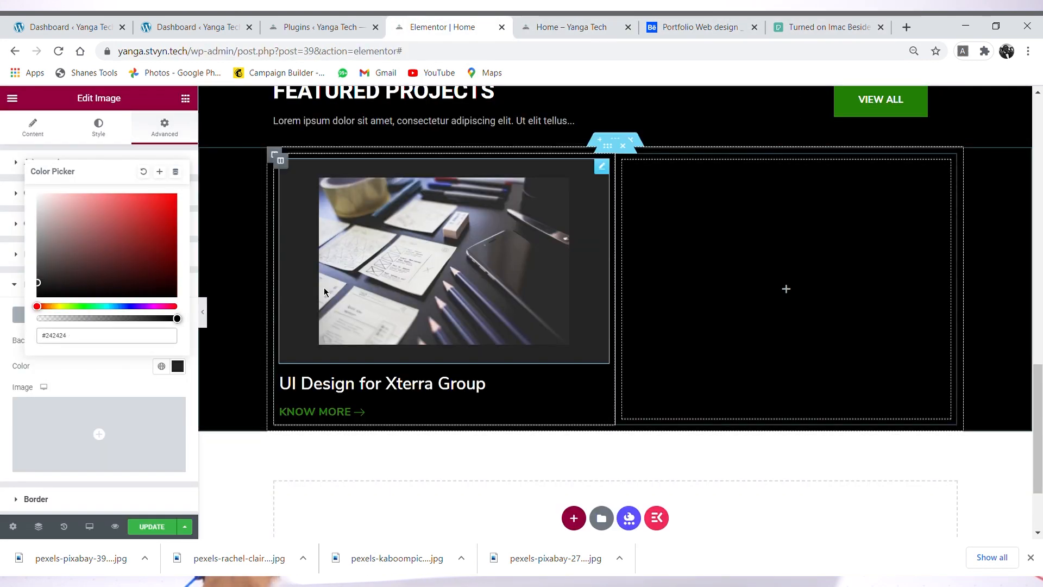
pyautogui.click(185, 375)
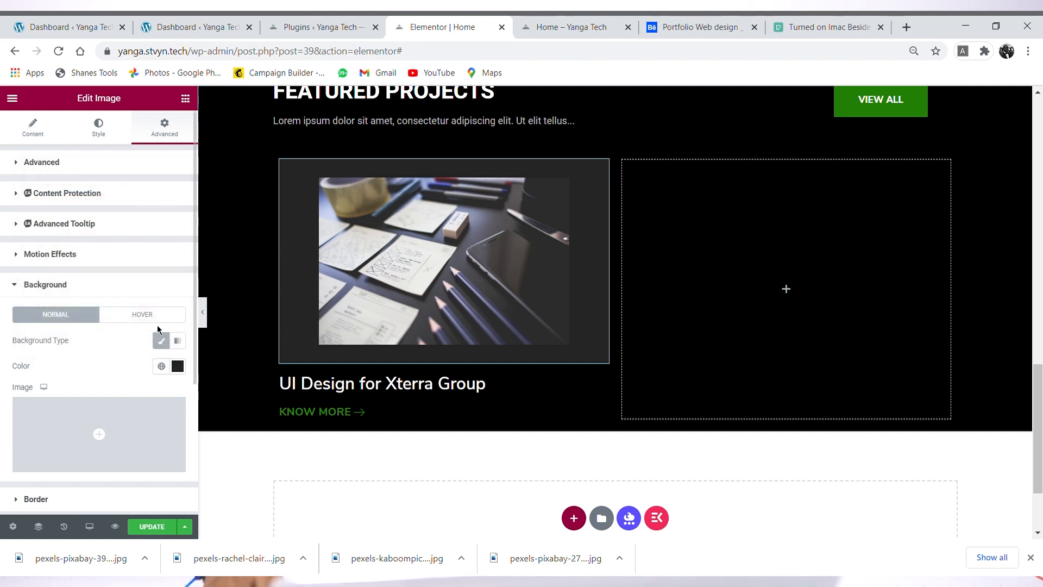
pyautogui.scroll(-3, 162, 367)
pyautogui.click(125, 360)
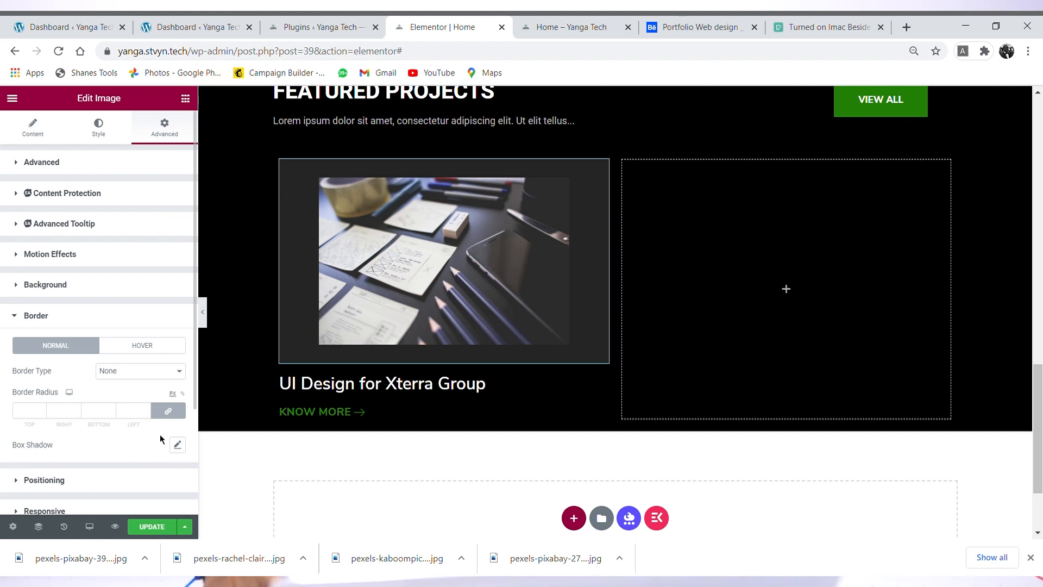
pyautogui.click(1031, 558)
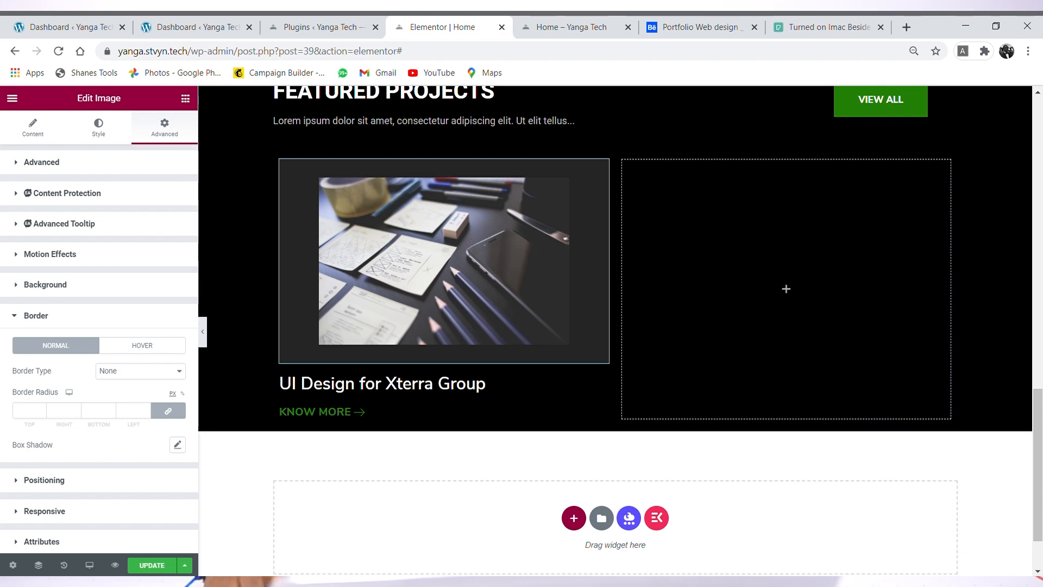
# Step: Save the page and compare the previewed Featured Projects card with the Behance reference design
pyautogui.hotkey('ctrl', 's')
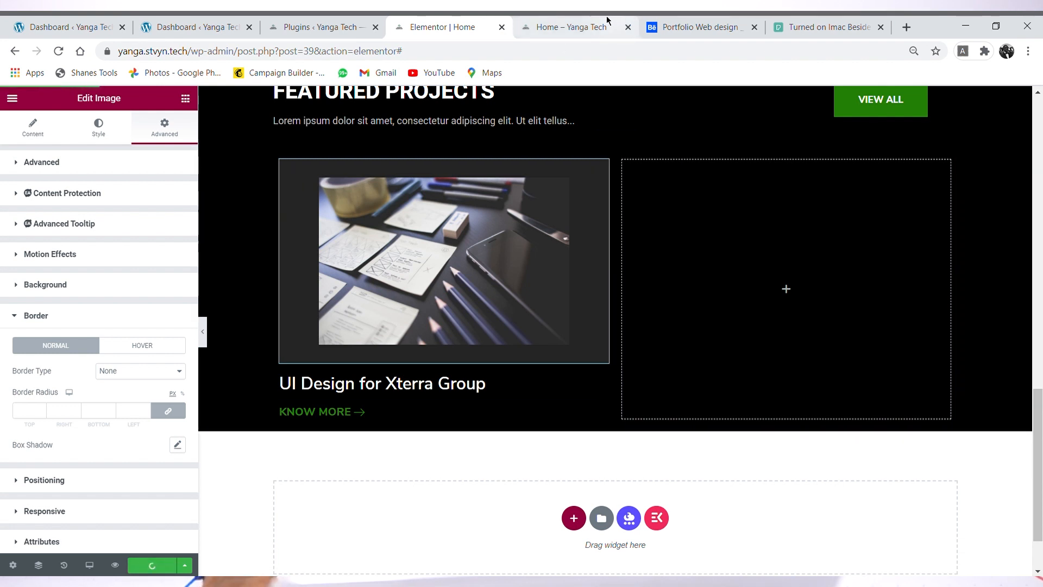
pyautogui.click(587, 20)
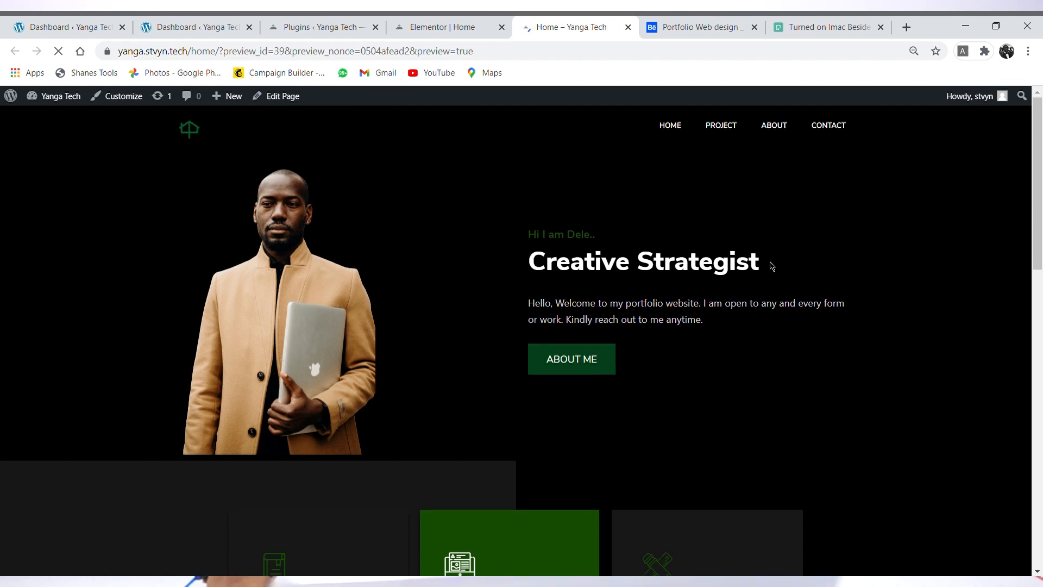
pyautogui.scroll(-15, 772, 265)
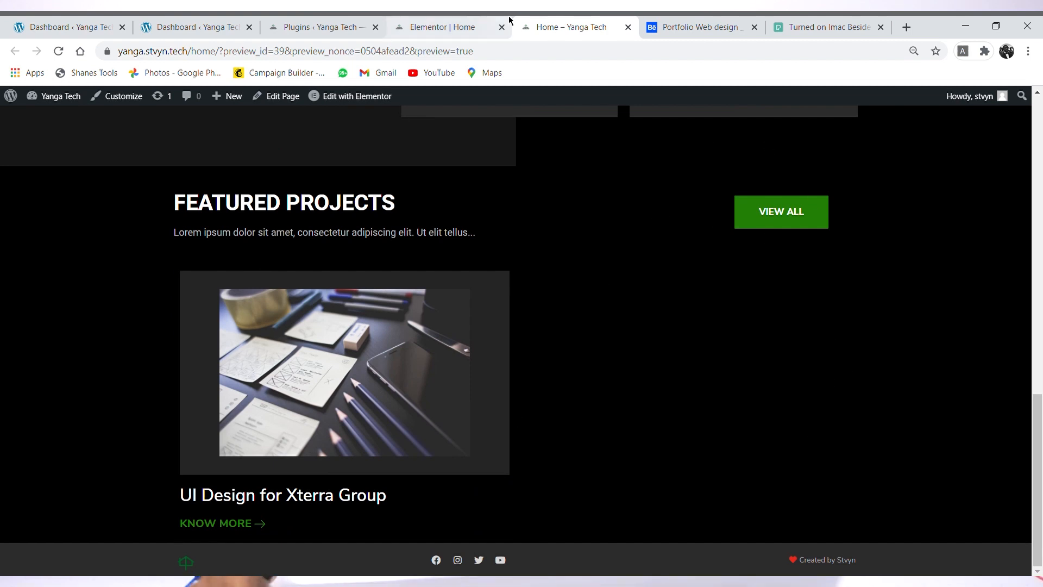
pyautogui.click(680, 32)
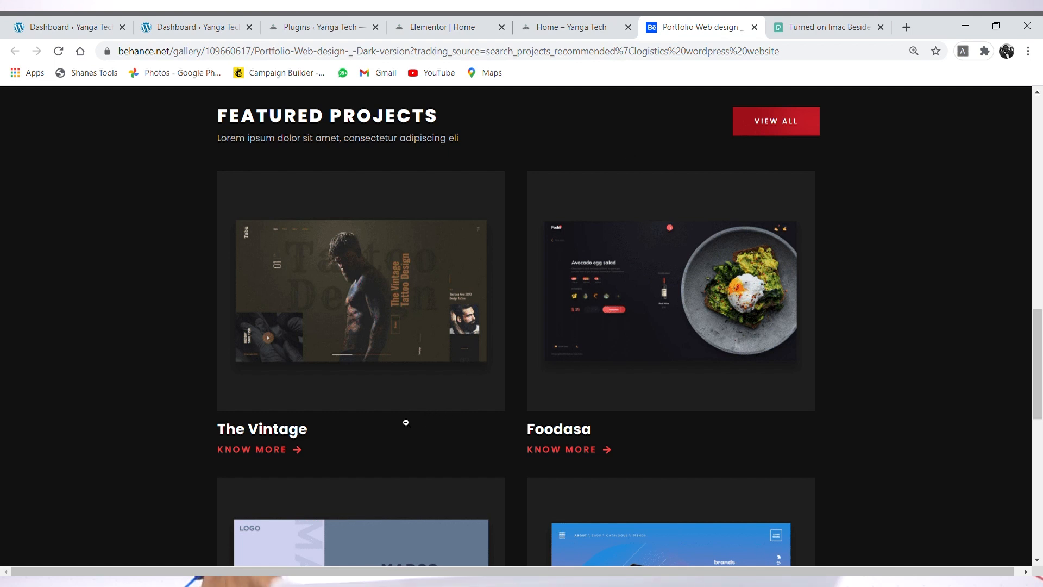
pyautogui.click(552, 23)
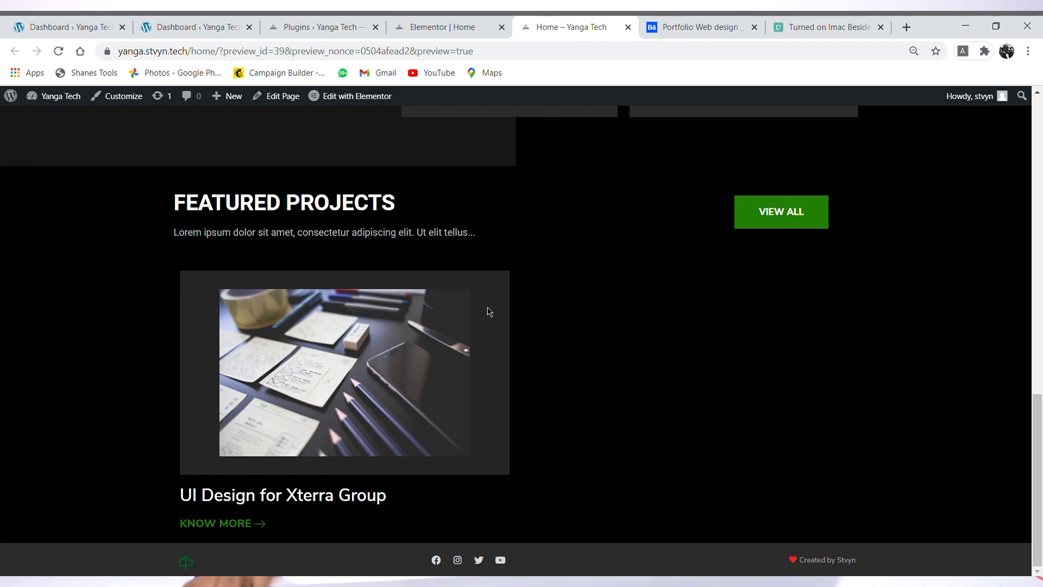
pyautogui.click(728, 23)
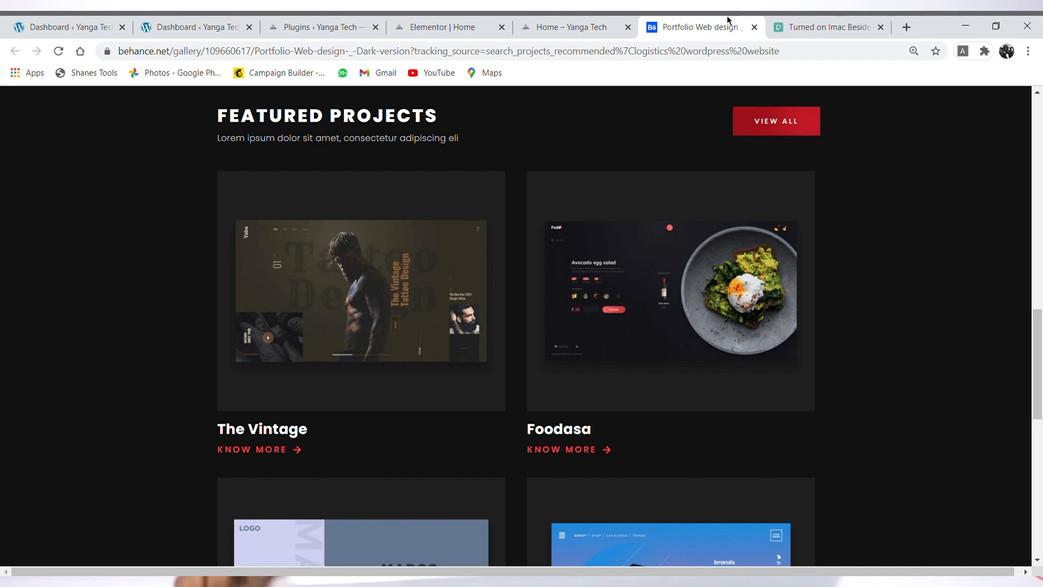
# Step: Set the first project image's width to 90% in the page editor
pyautogui.click(432, 23)
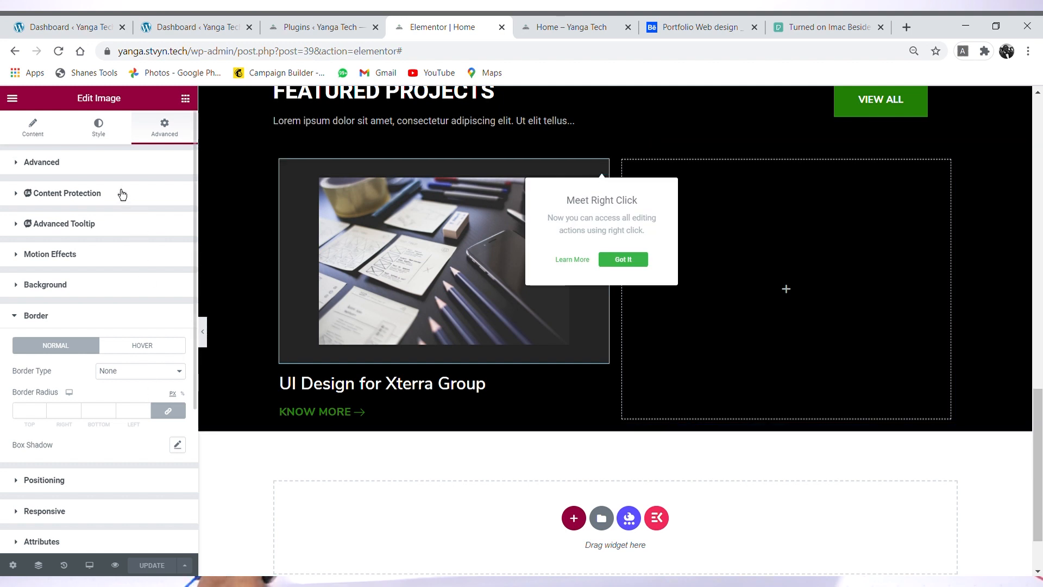
pyautogui.click(118, 172)
pyautogui.click(98, 129)
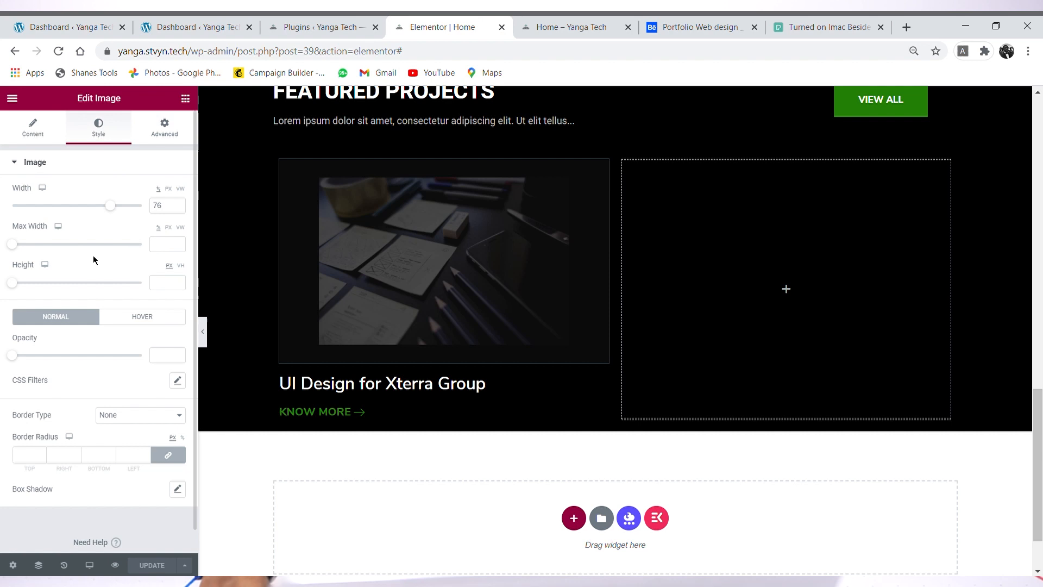
pyautogui.moveTo(120, 217); pyautogui.dragTo(140, 216)
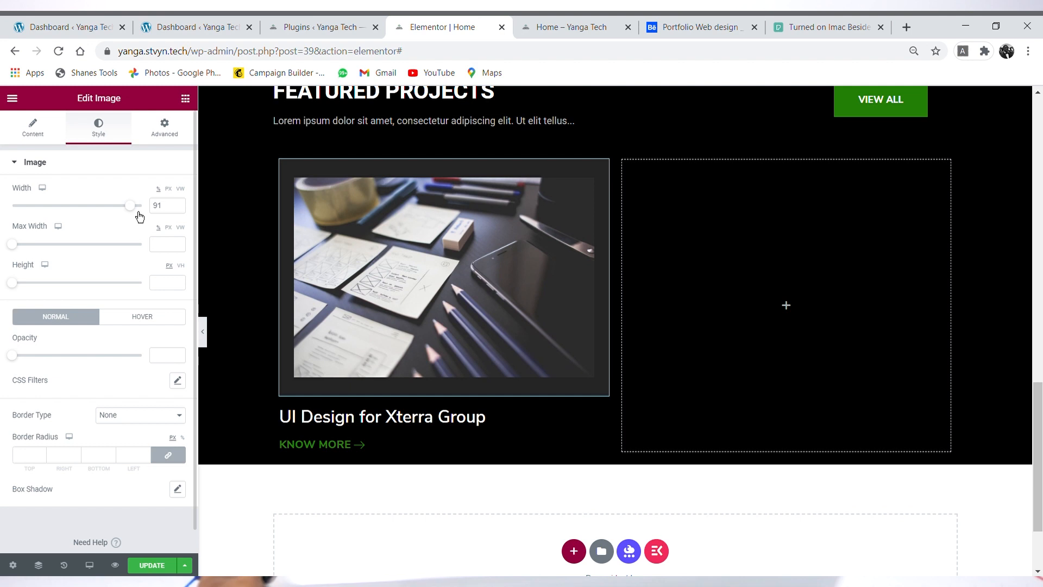
pyautogui.click(177, 210)
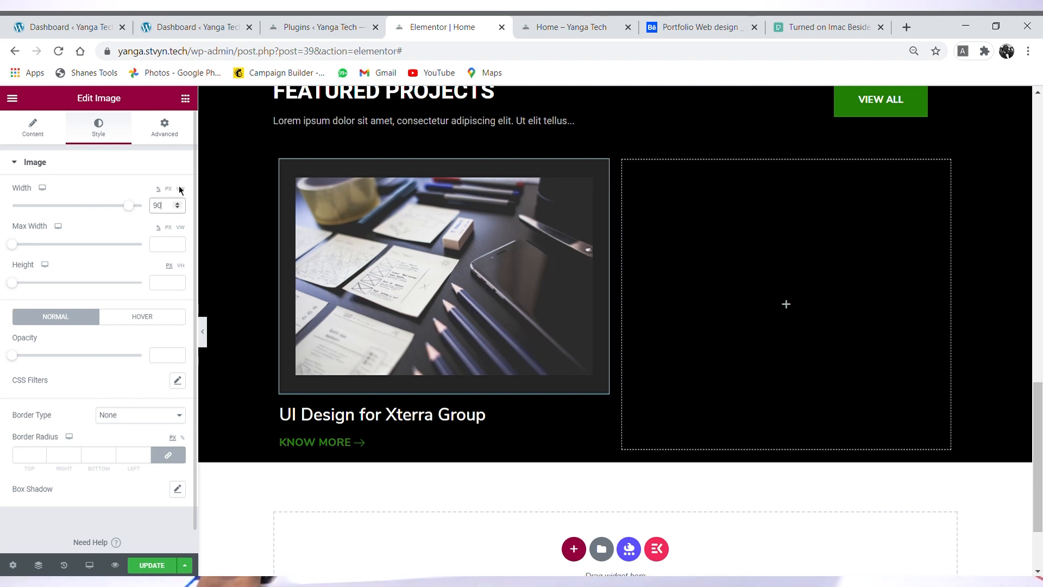
# Step: Set the project image widget's top and bottom padding to 50 px
pyautogui.click(169, 139)
pyautogui.moveTo(34, 253); pyautogui.dragTo(13, 256)
pyautogui.write('50')
pyautogui.moveTo(89, 260); pyautogui.dragTo(96, 263)
pyautogui.write('5')
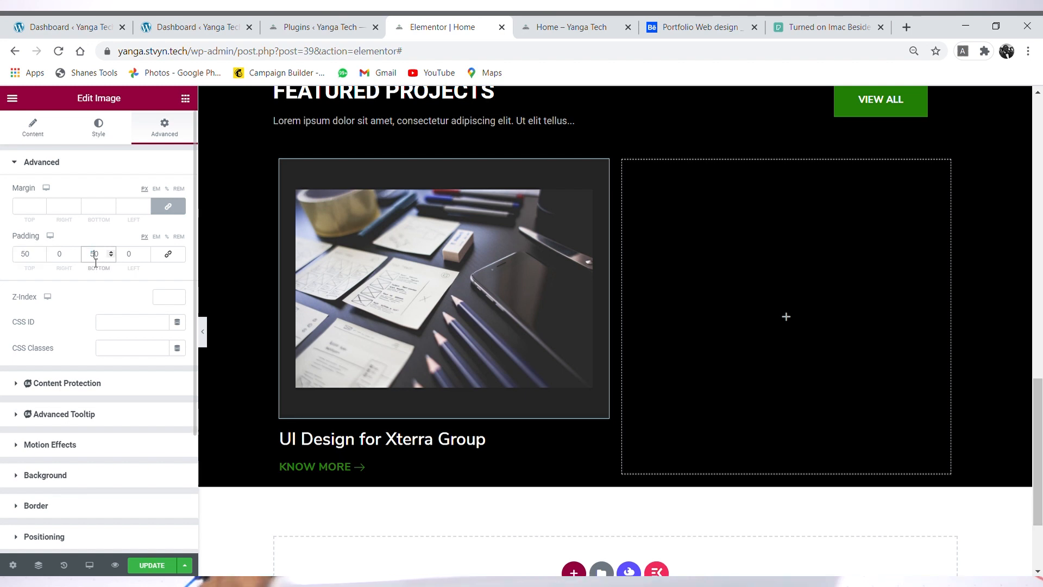
pyautogui.click(128, 172)
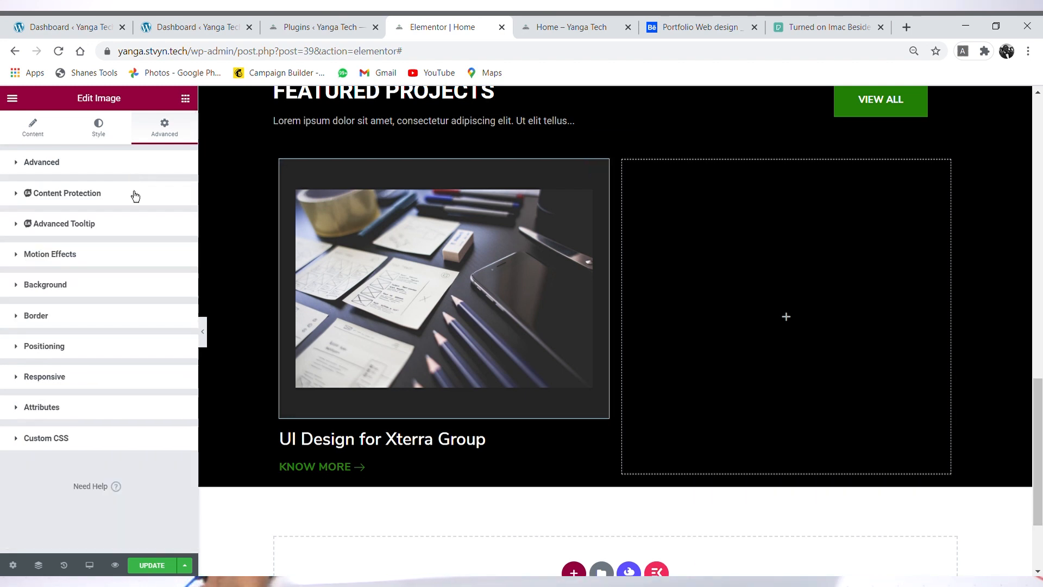
# Step: Darken the project image widget's background color to #181818
pyautogui.click(126, 298)
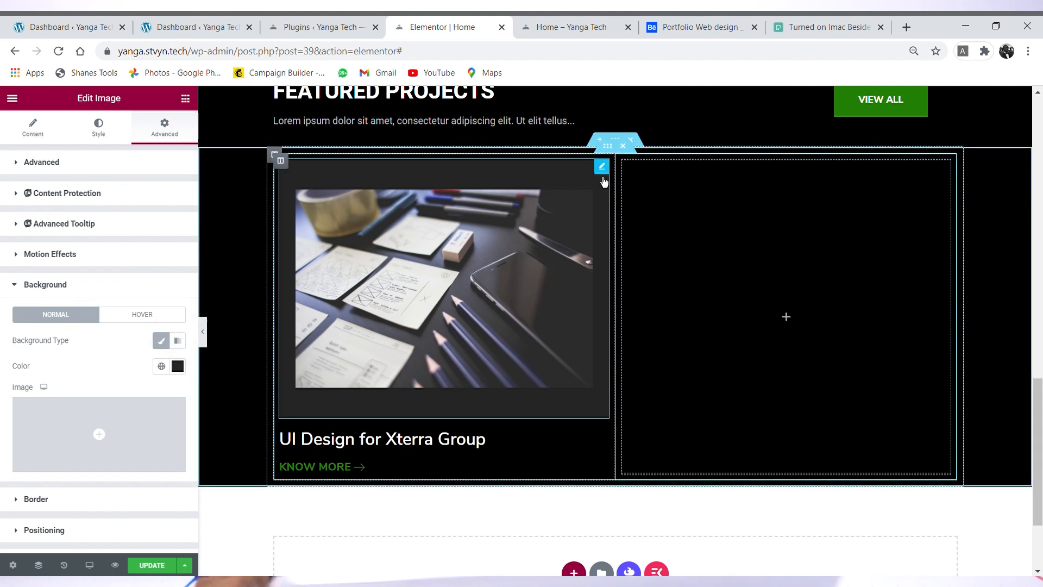
pyautogui.click(605, 174)
pyautogui.click(177, 365)
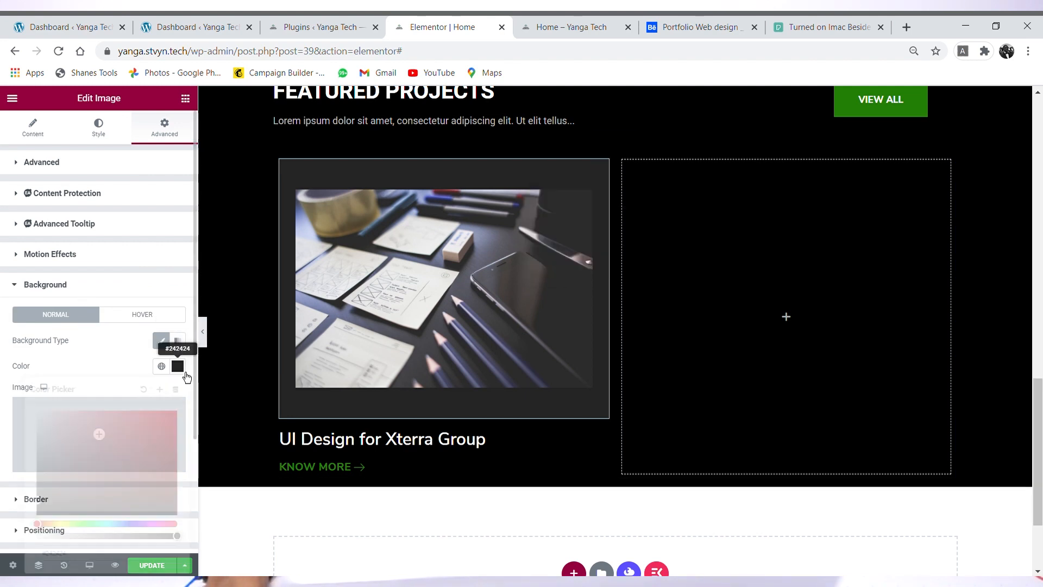
pyautogui.moveTo(46, 503); pyautogui.dragTo(33, 507)
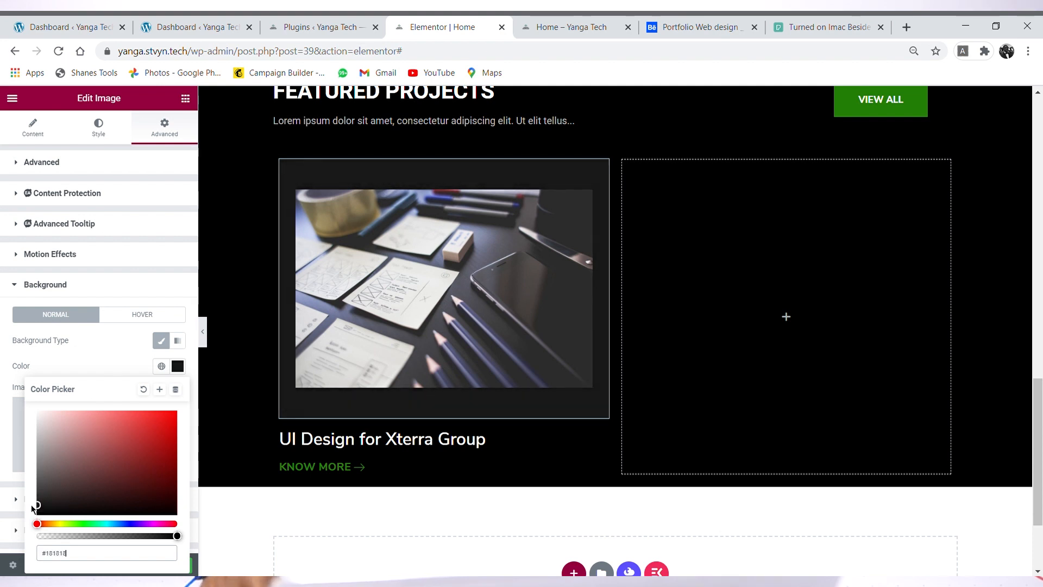
pyautogui.click(177, 366)
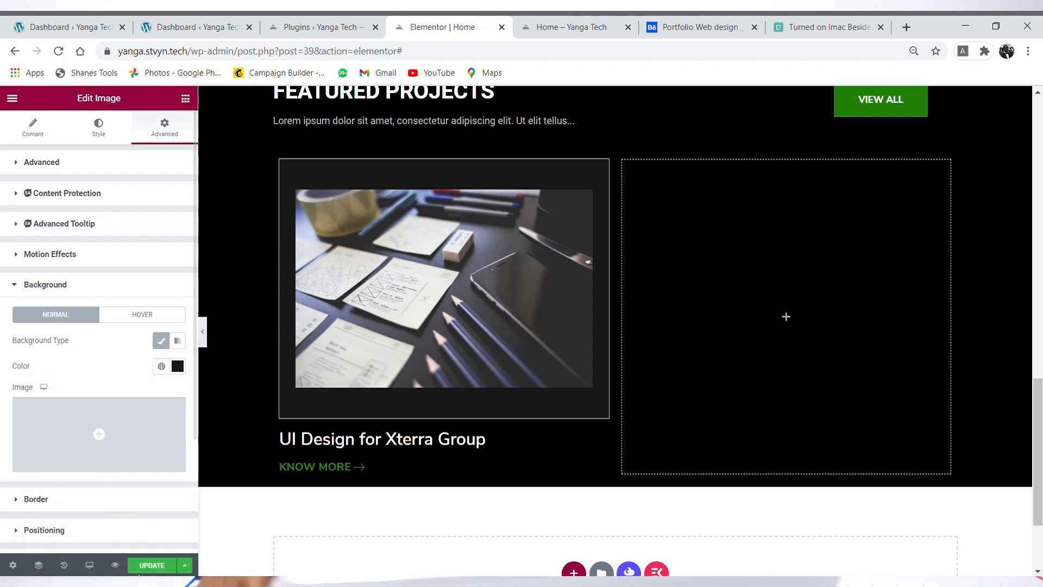
# Step: Update the page and compare the previewed project card's proportions and backdrop with the Behance design
pyautogui.click(146, 566)
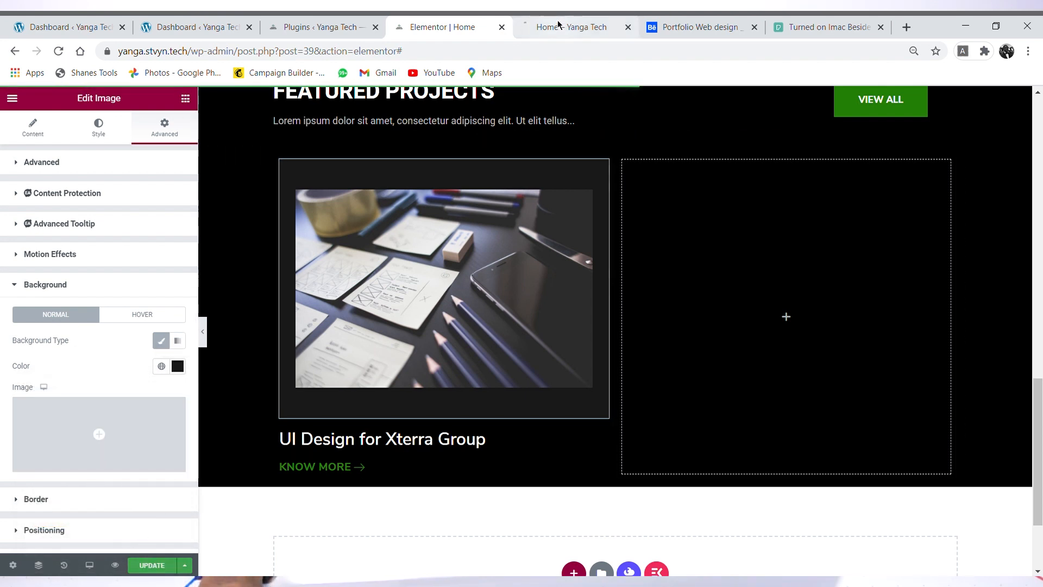
pyautogui.click(558, 25)
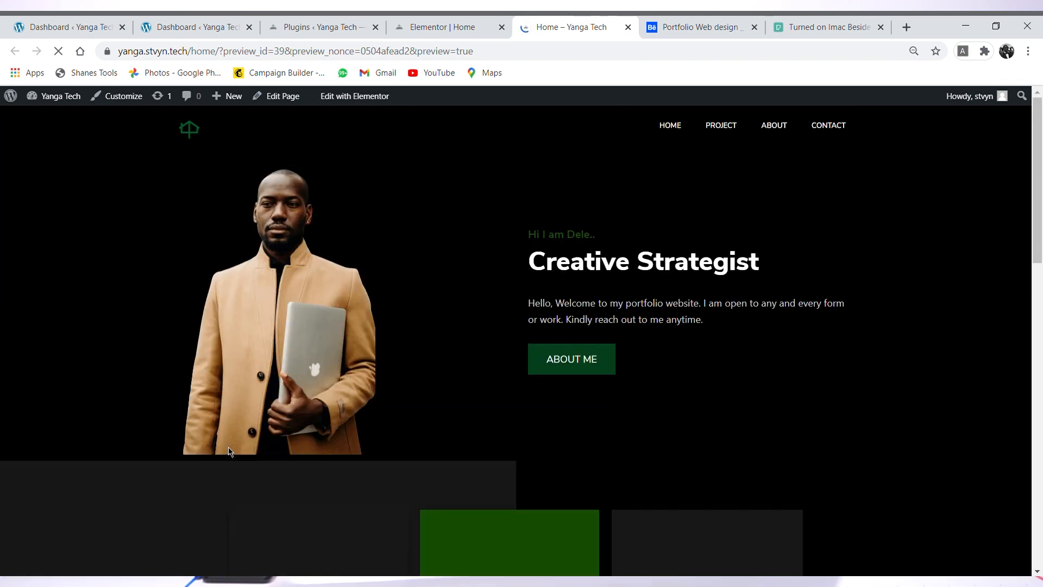
pyautogui.scroll(-15, 500, 433)
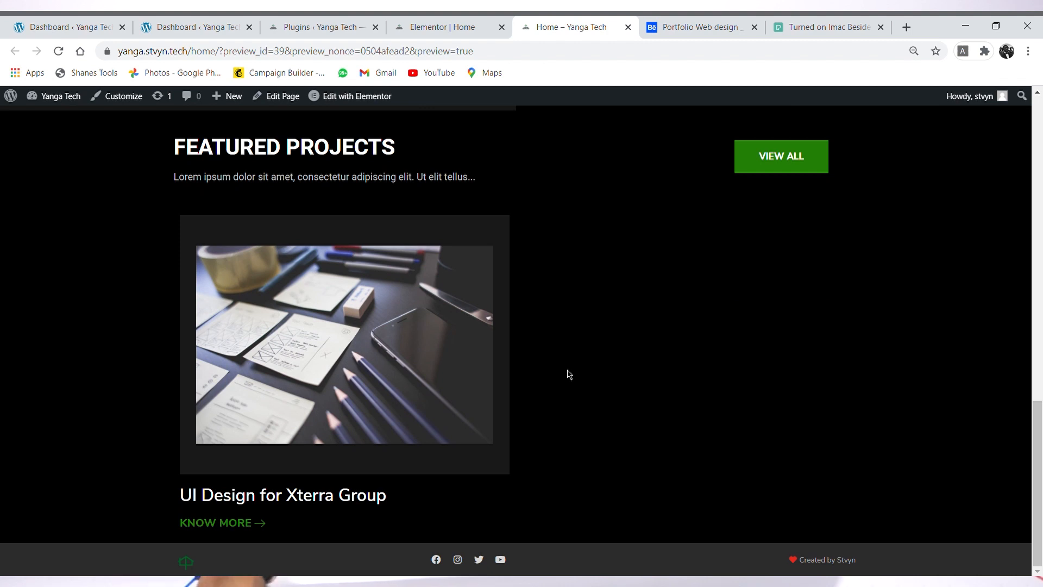
pyautogui.click(665, 26)
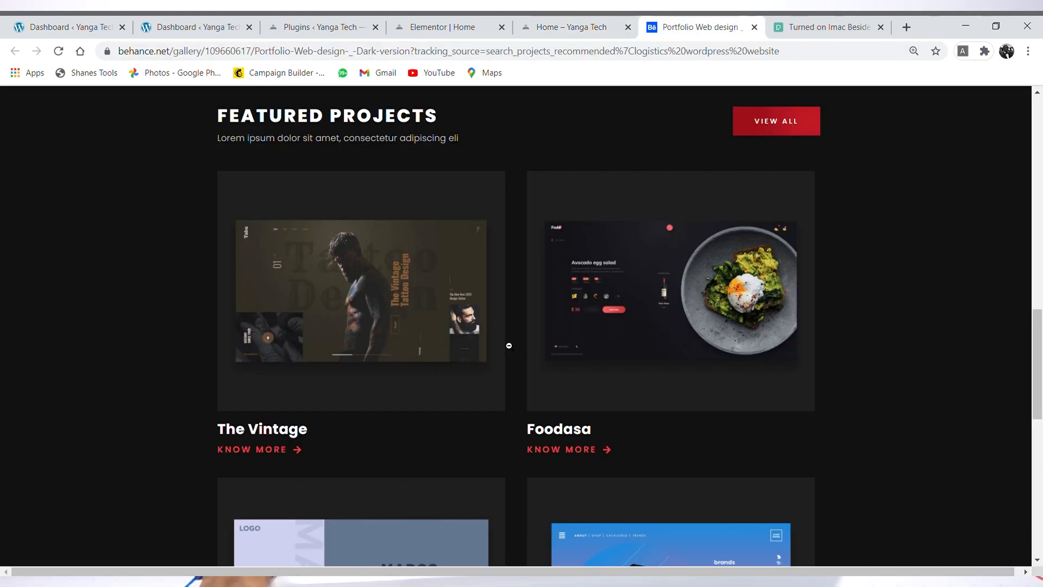
pyautogui.click(568, 27)
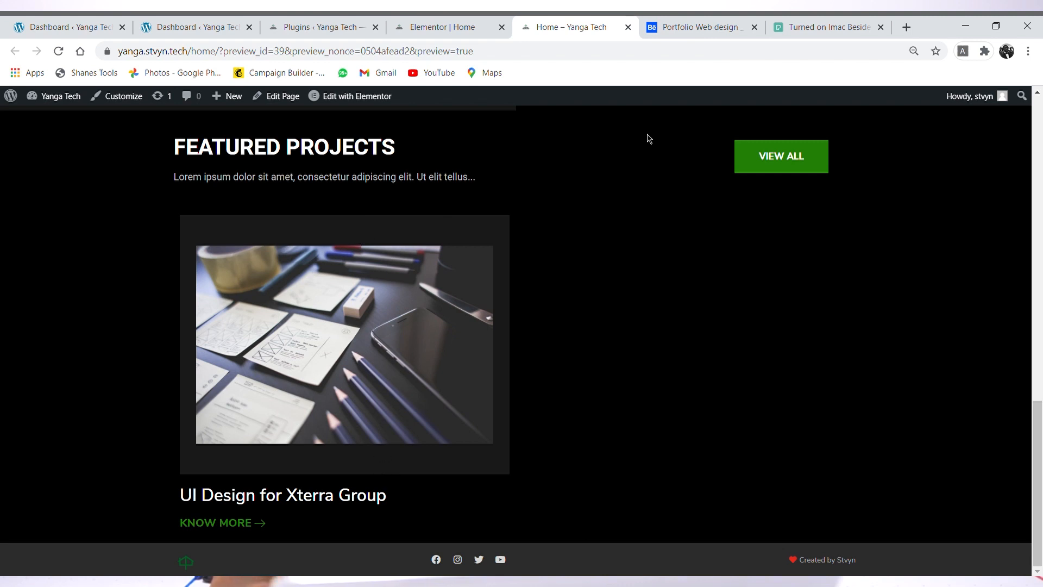
# Step: Increase the project image widget's top and bottom padding to 70 px in the page editor
pyautogui.click(443, 27)
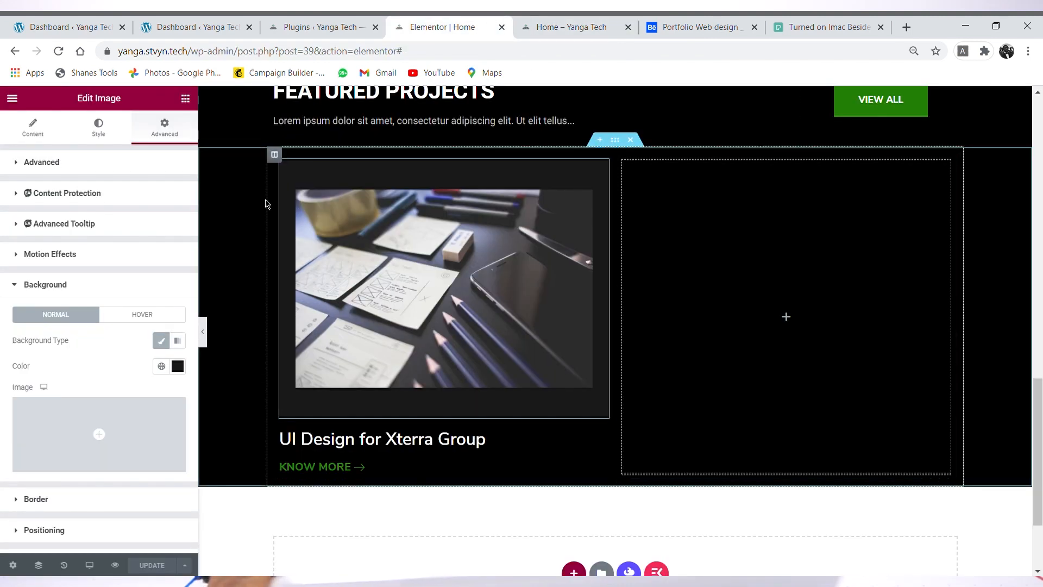
pyautogui.click(143, 162)
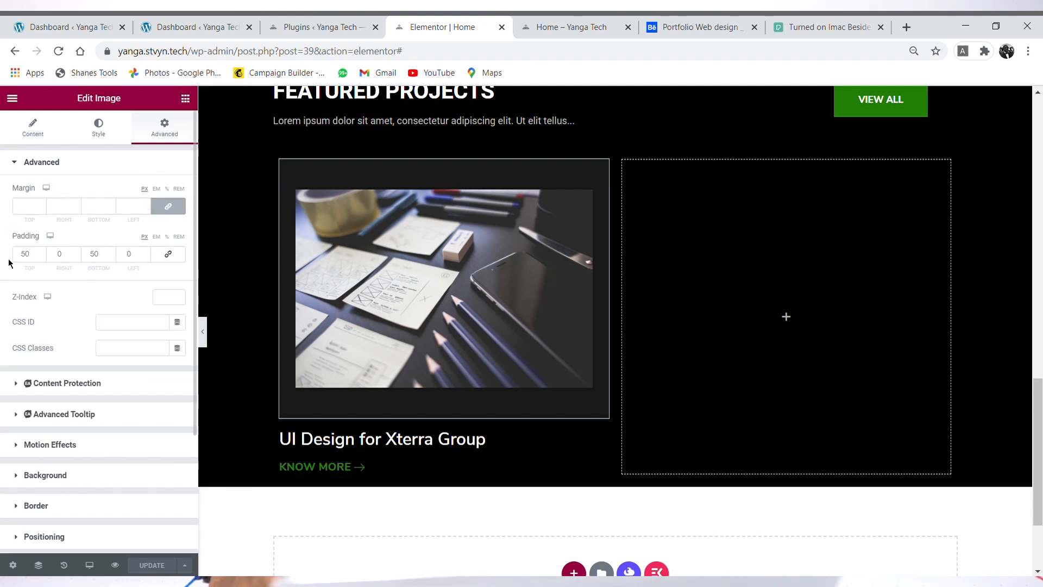
pyautogui.moveTo(34, 263); pyautogui.dragTo(10, 257)
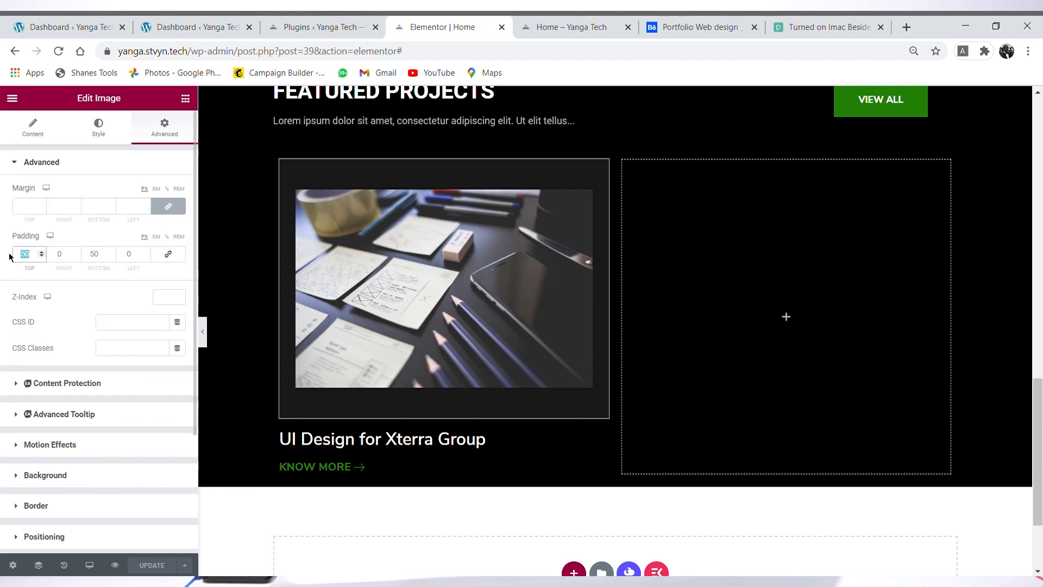
pyautogui.write('70')
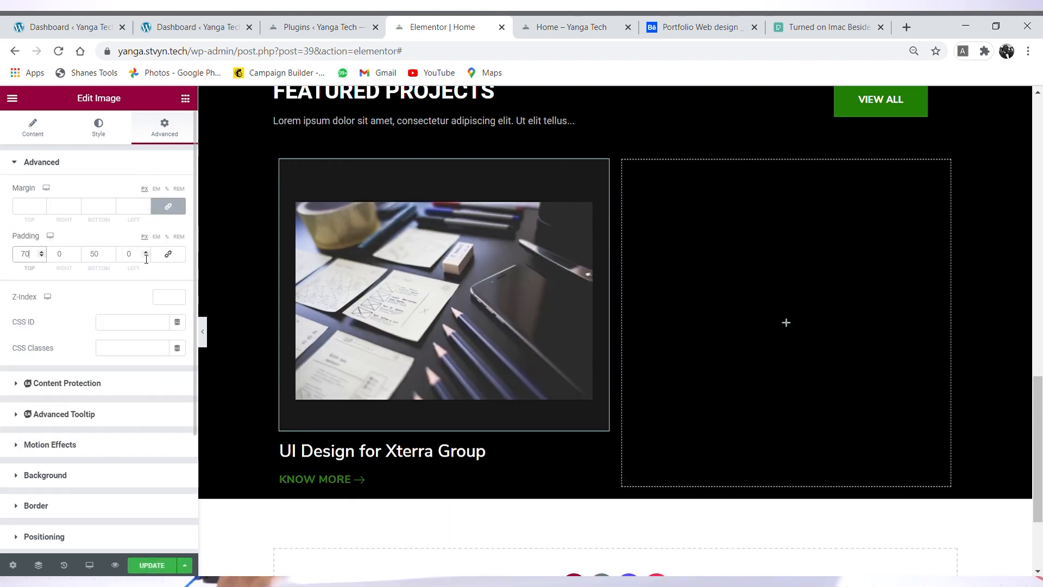
pyautogui.moveTo(110, 256); pyautogui.dragTo(78, 257)
pyautogui.write('70')
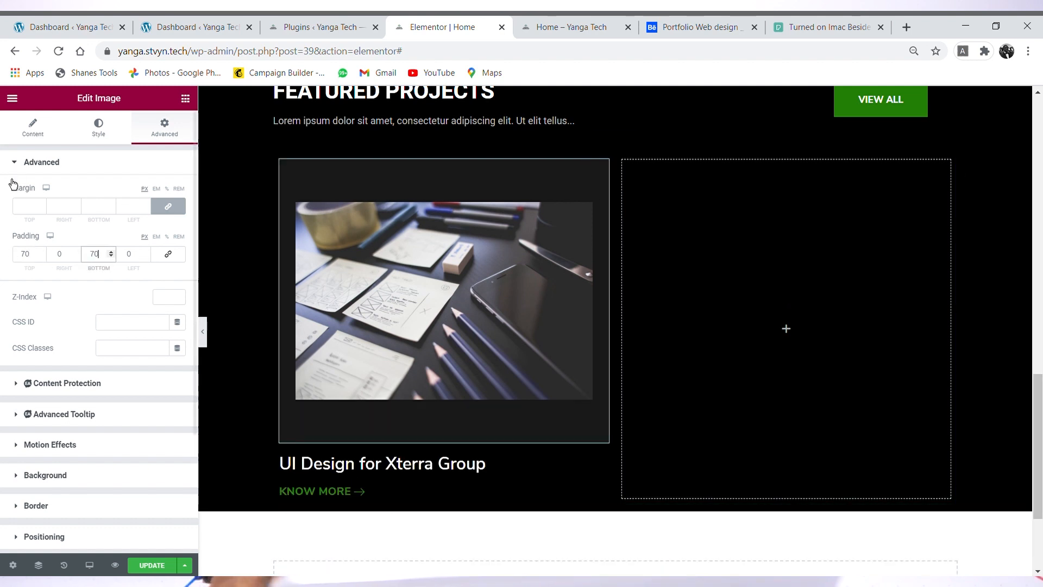
# Step: Reduce the project image's width to 80%, and fine-tune it to 85%
pyautogui.click(113, 135)
pyautogui.click(163, 216)
pyautogui.write('80')
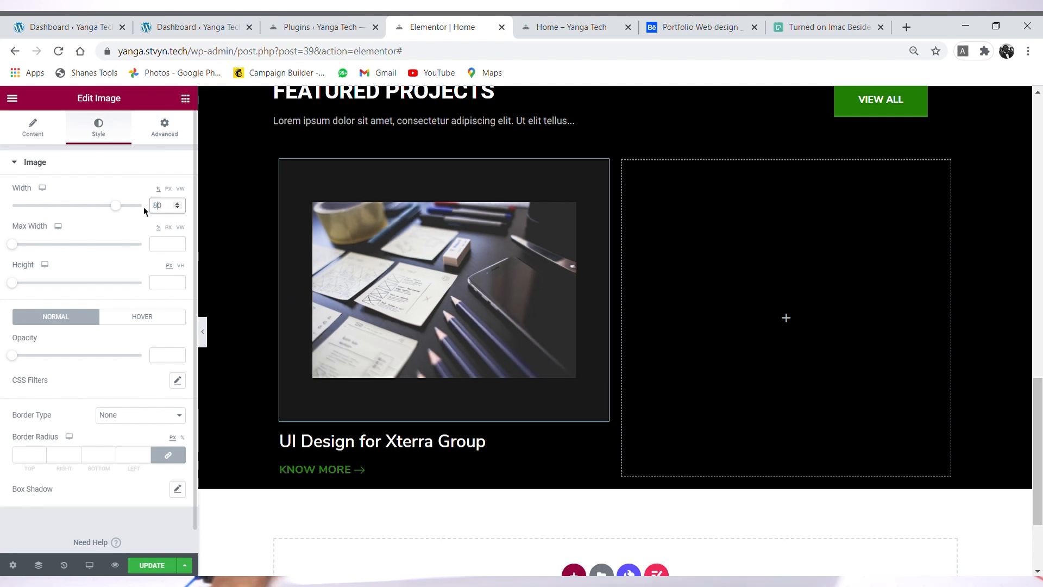
pyautogui.click(179, 203)
pyautogui.click(179, 203)
pyautogui.click(179, 203)
pyautogui.click(178, 203)
pyautogui.click(179, 204)
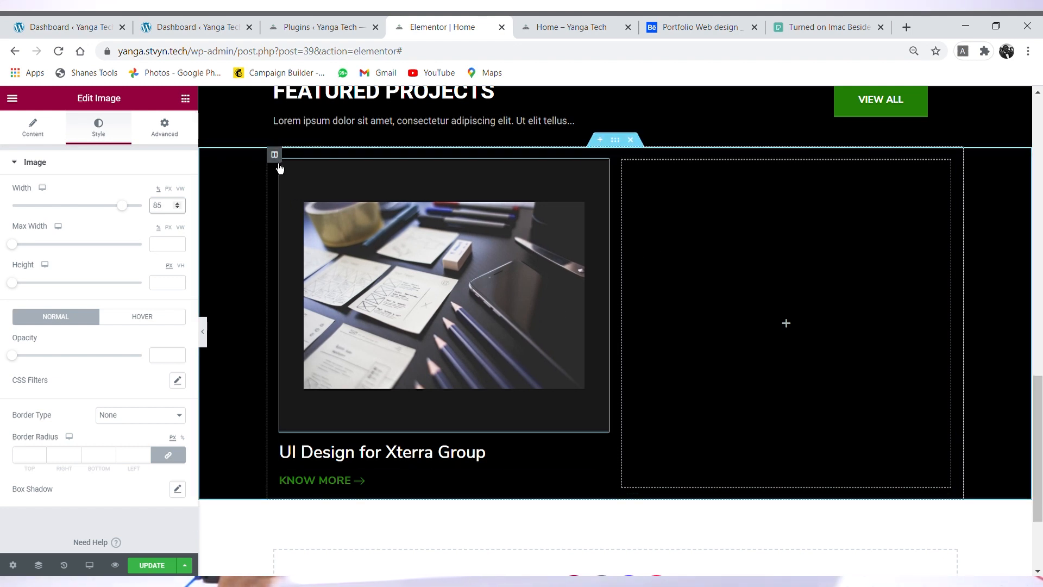
# Step: Try to duplicate the outer column holding the project card, and undo the duplication
pyautogui.rightClick(276, 157)
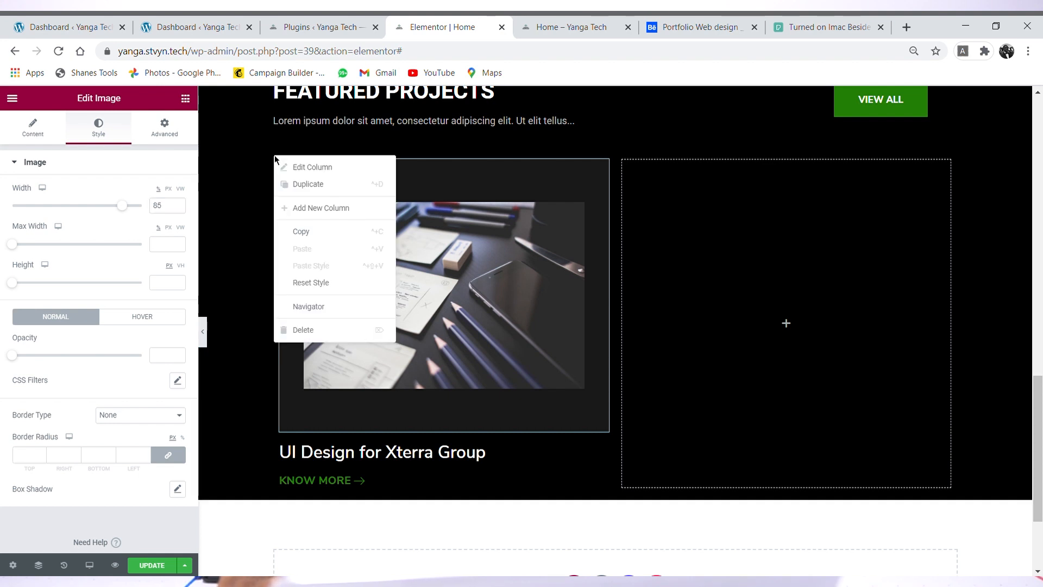
pyautogui.click(324, 185)
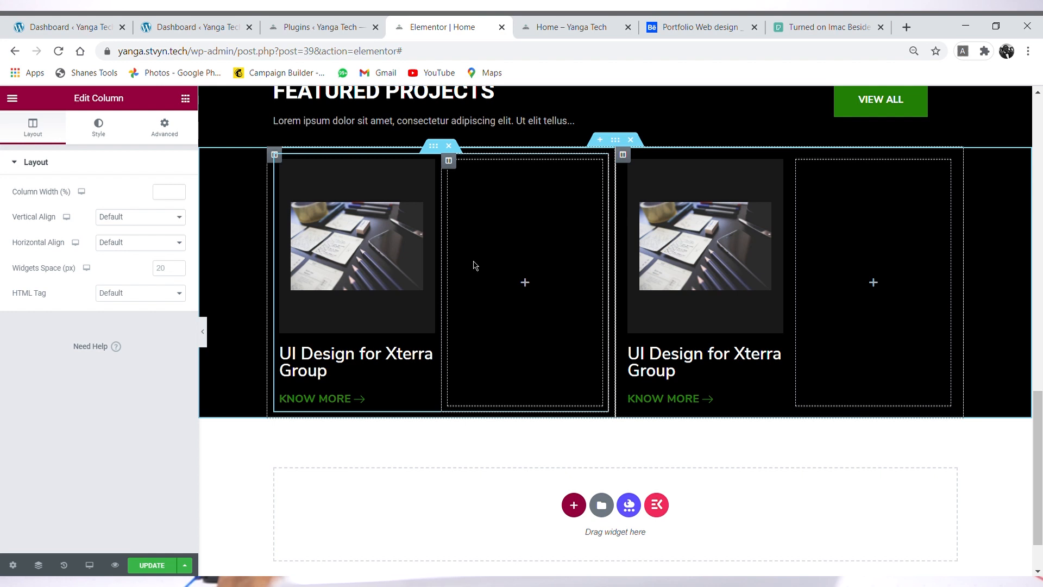
pyautogui.hotkey('ctrl', 'z')
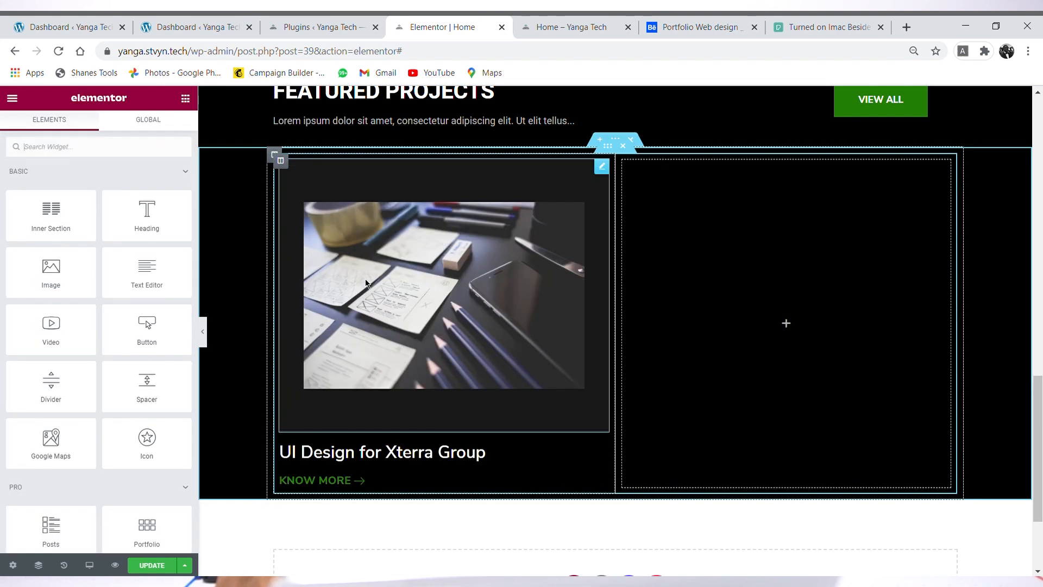
# Step: Duplicate the inner column holding the project card, and delete the empty column beside it
pyautogui.rightClick(281, 162)
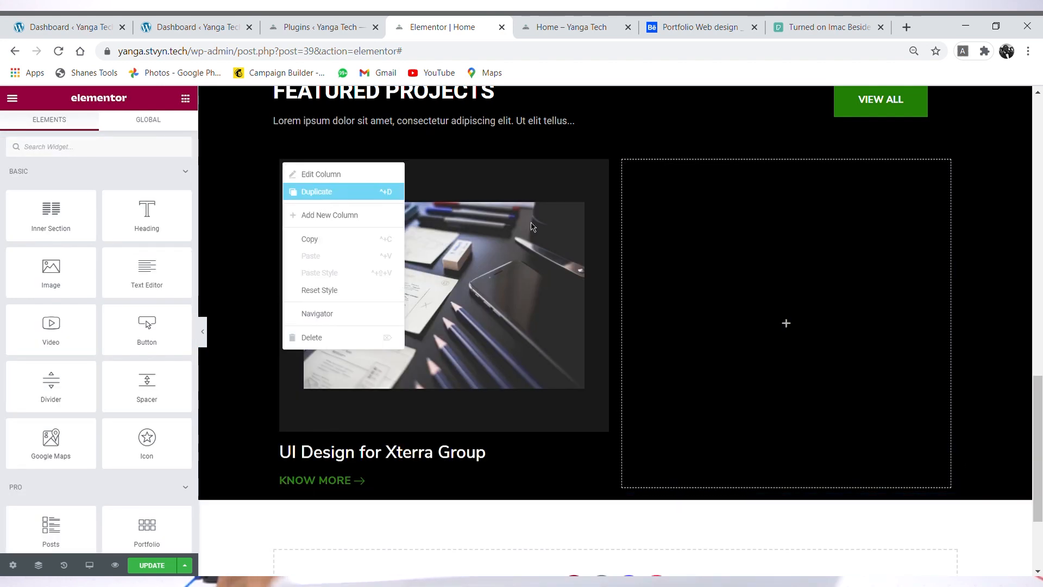
pyautogui.click(383, 192)
pyautogui.rightClick(744, 172)
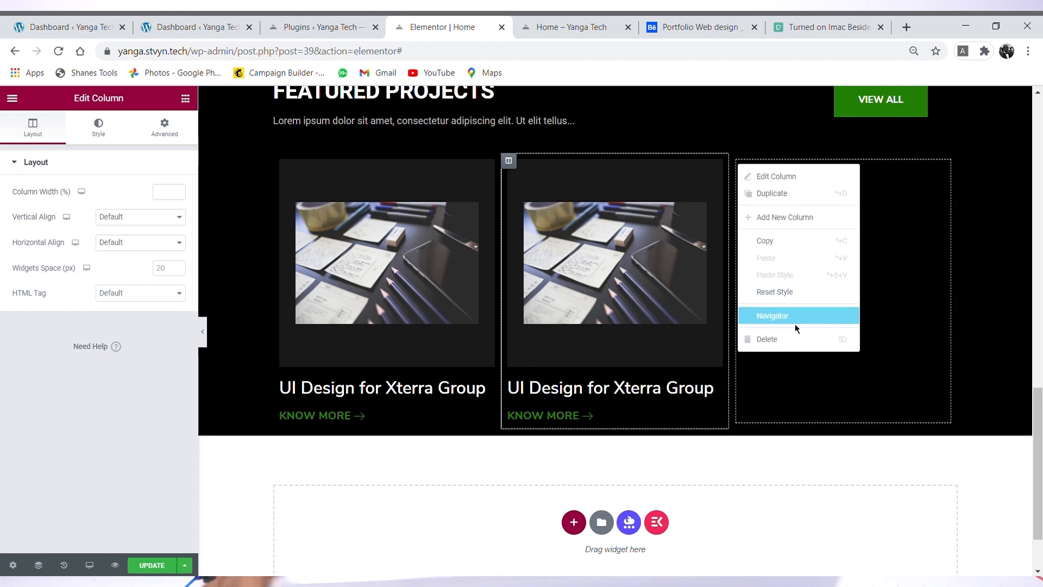
pyautogui.click(795, 346)
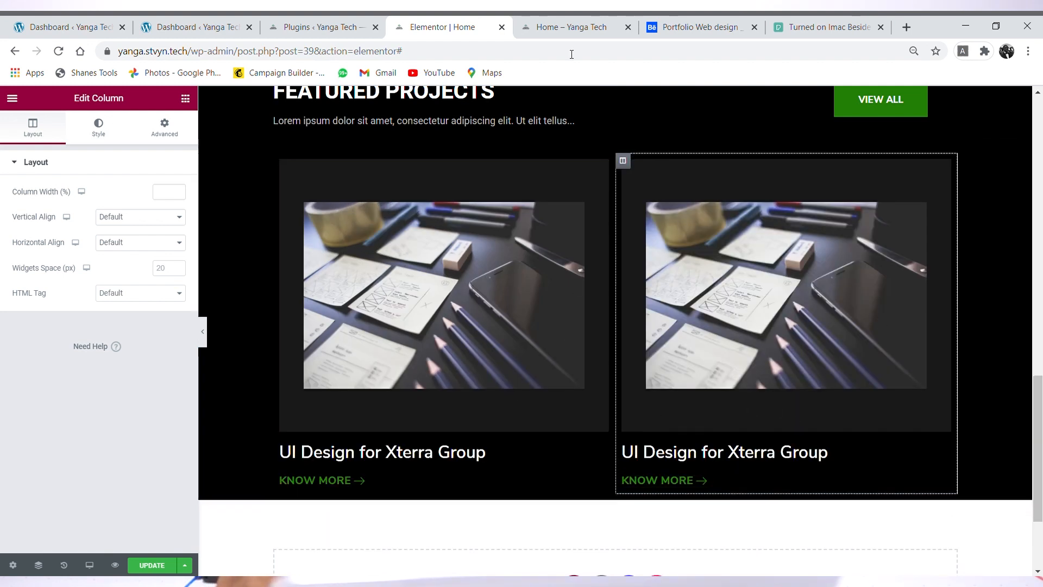
# Step: Check the second card in the Behance design, and replace the duplicated card's image in Elementor with an upload of pexels-kaboompics-com-6372.jpg
pyautogui.click(691, 25)
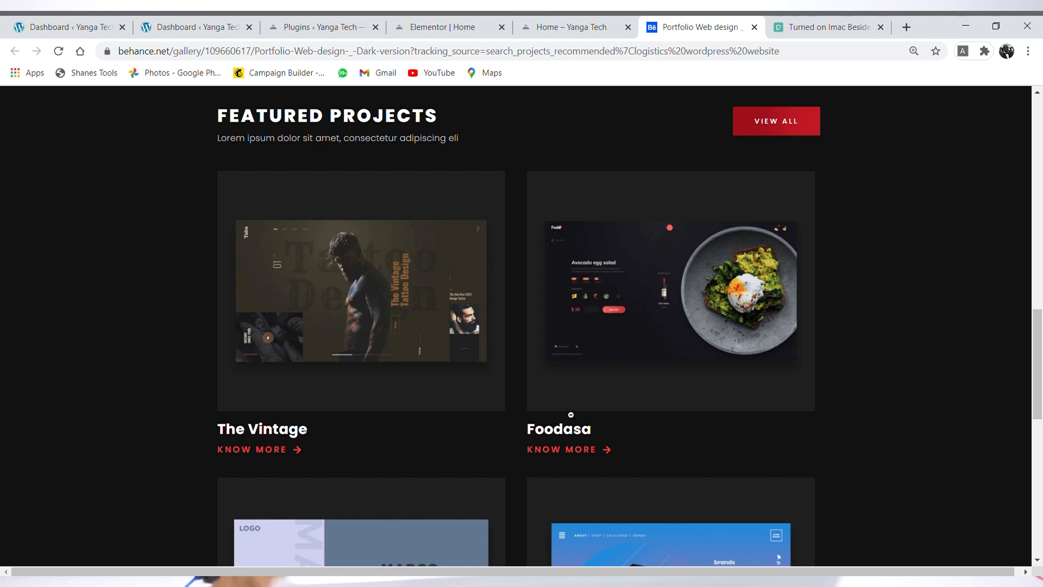
pyautogui.click(476, 25)
pyautogui.click(724, 293)
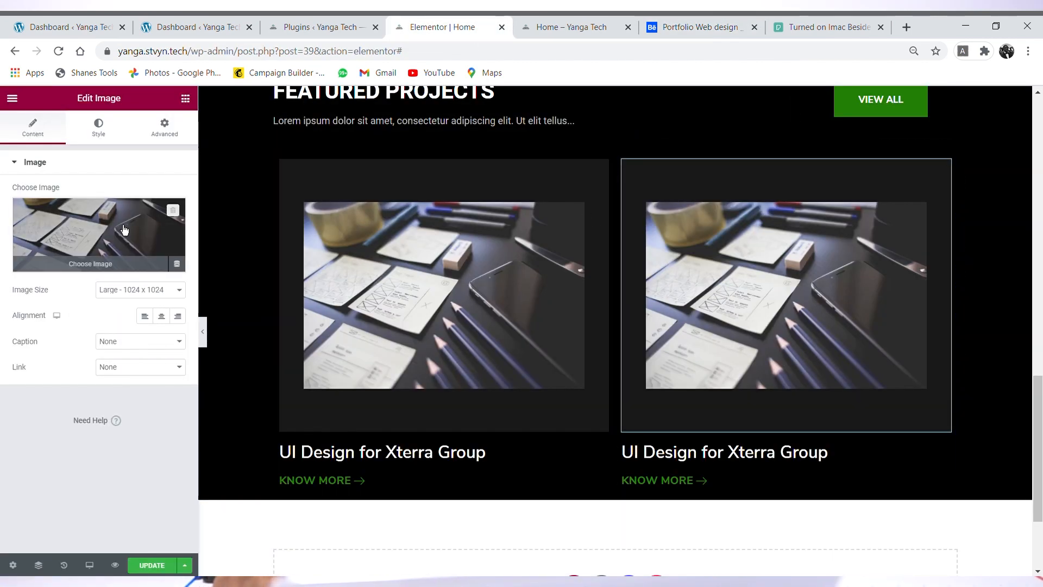
pyautogui.click(165, 231)
pyautogui.click(50, 144)
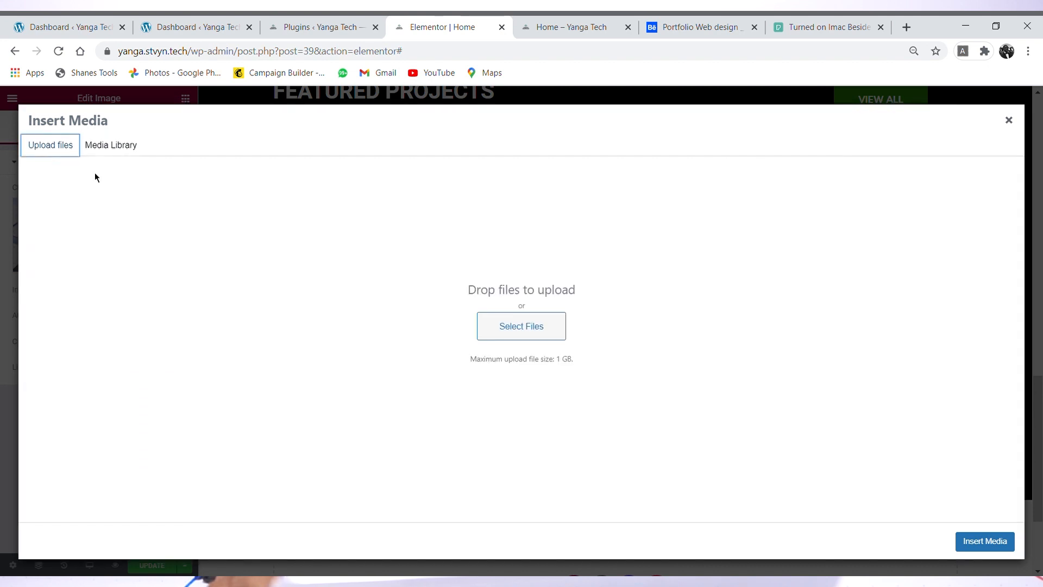
pyautogui.click(504, 325)
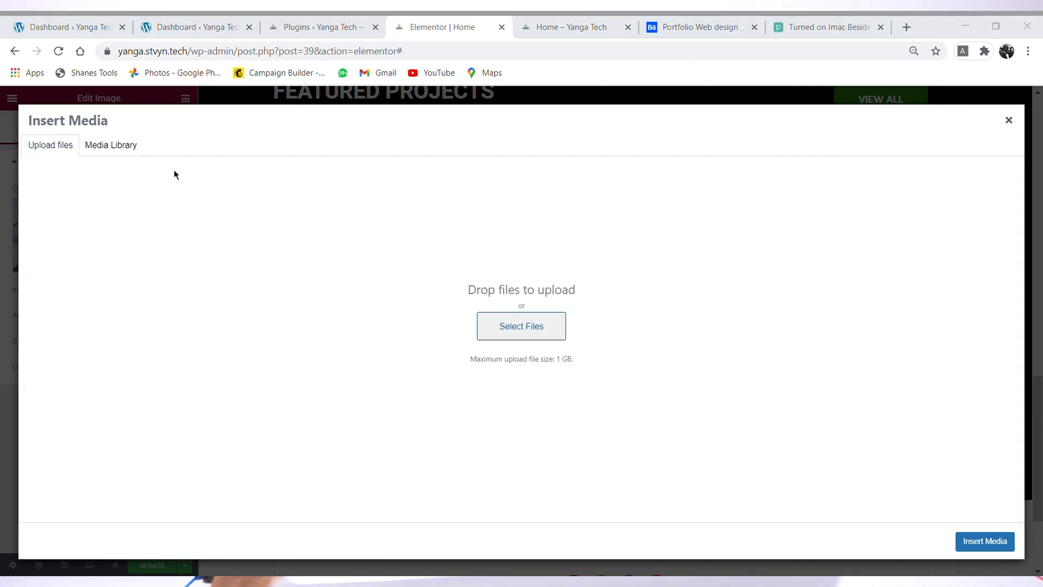
pyautogui.doubleClick(202, 164)
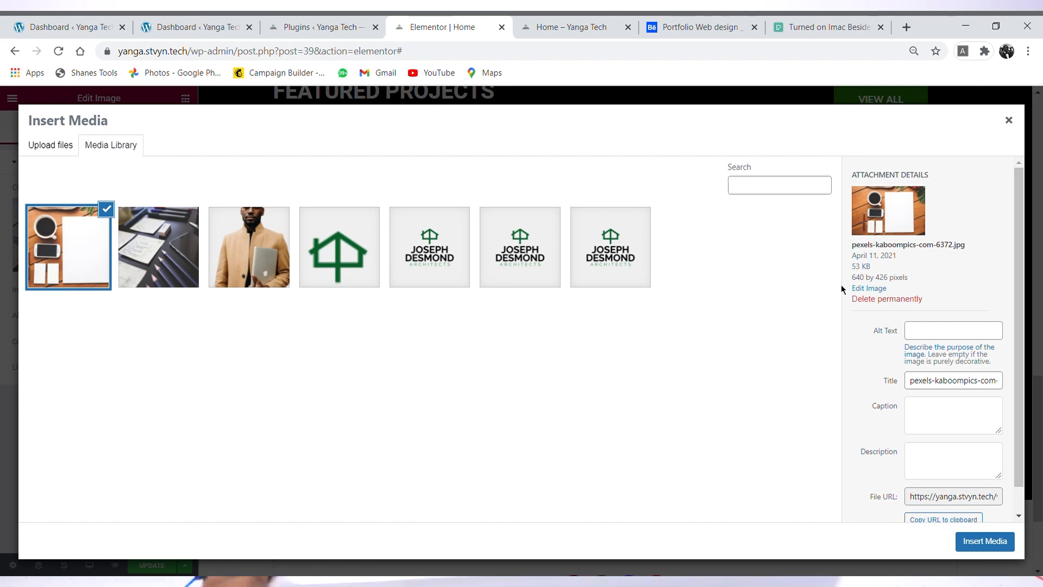
pyautogui.click(983, 550)
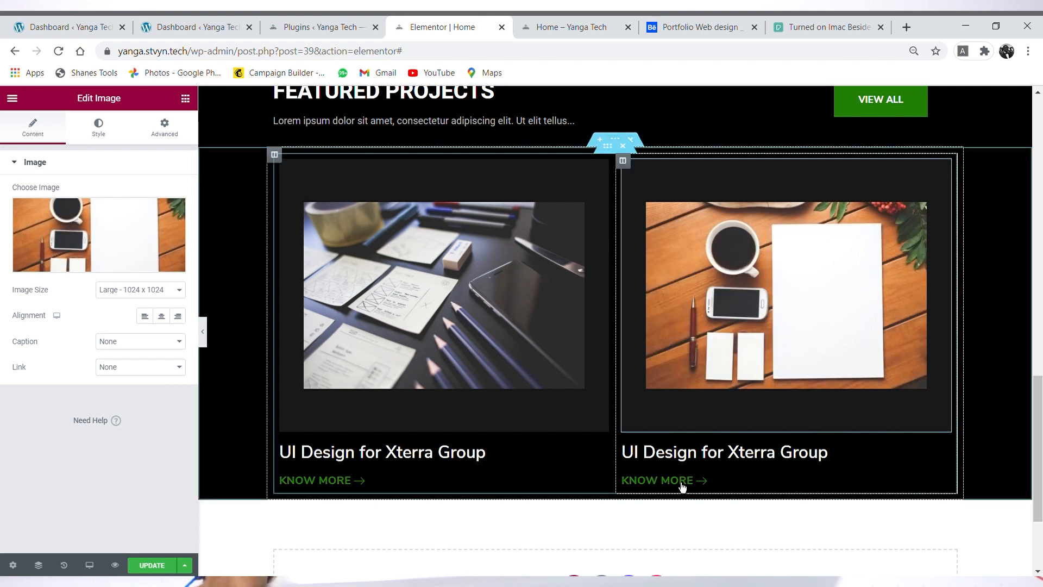
# Step: Change the second project card's heading to "Branding for Abeg App"
pyautogui.click(741, 464)
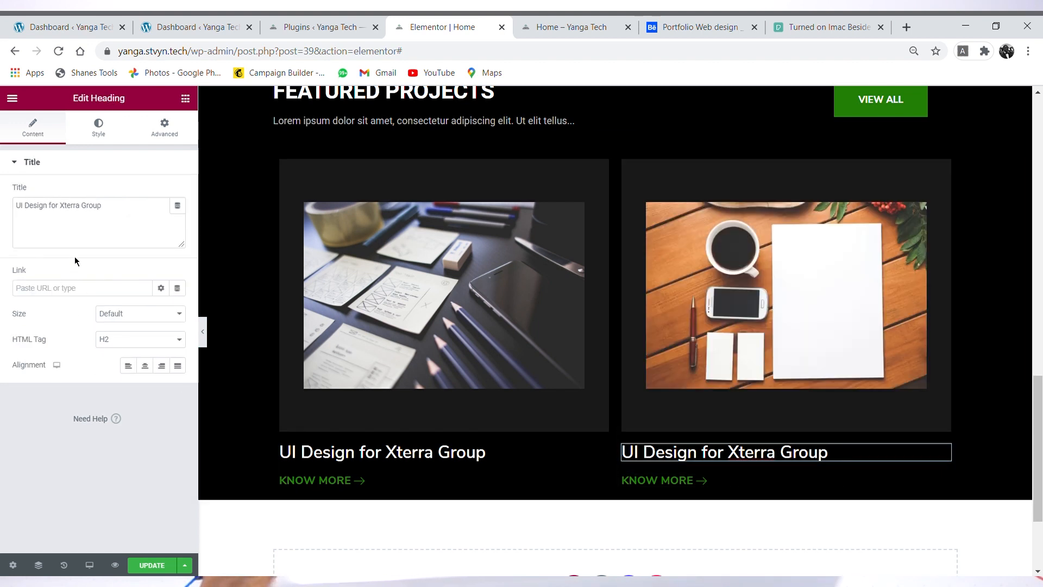
pyautogui.moveTo(115, 218); pyautogui.dragTo(1, 209)
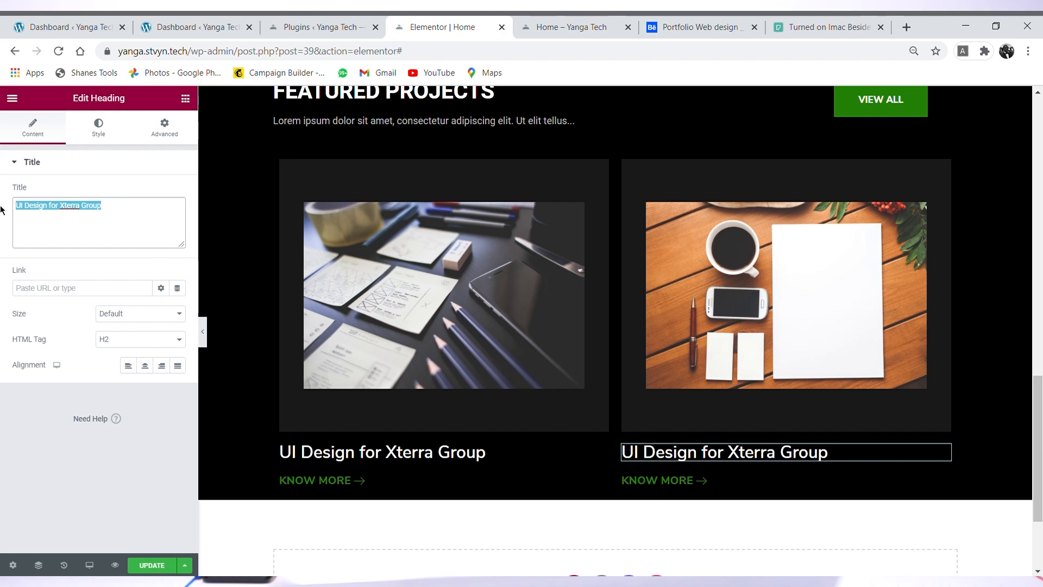
pyautogui.write('Br')
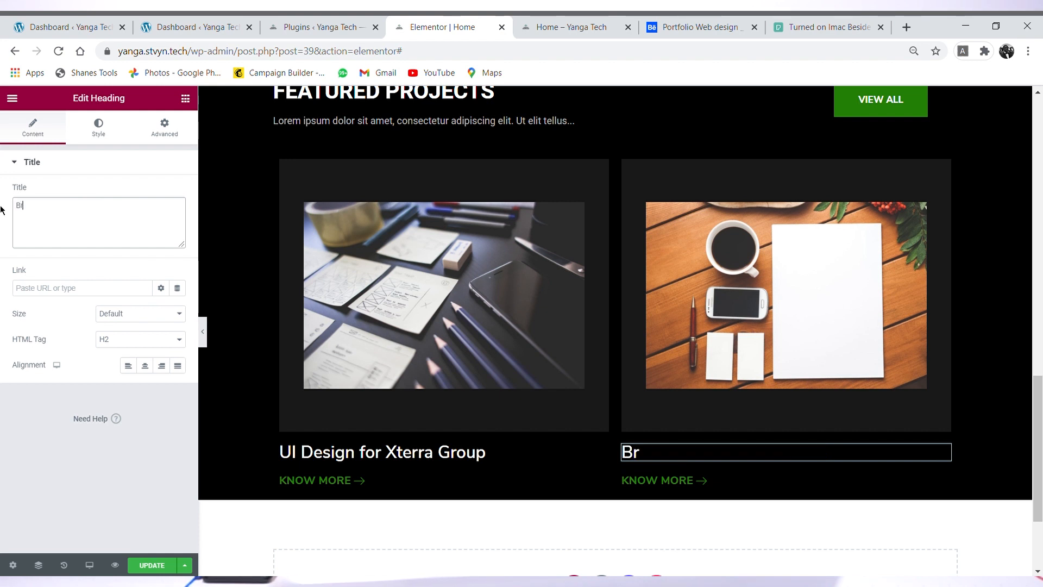
pyautogui.write('anding for Abeg App')
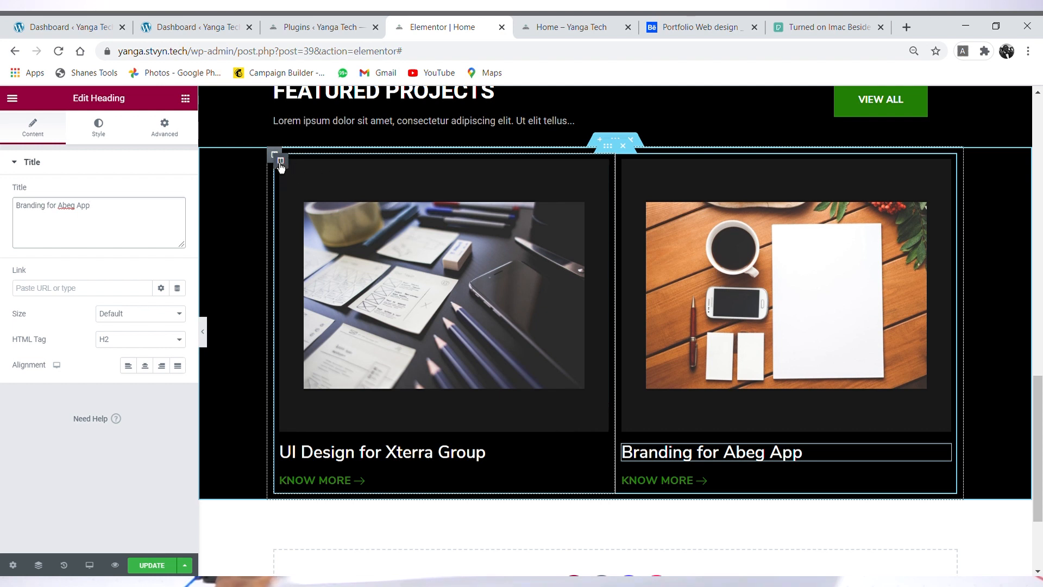
# Step: Duplicate the inner section holding both project cards, and compare the row spacing with the Behance design
pyautogui.rightClick(607, 146)
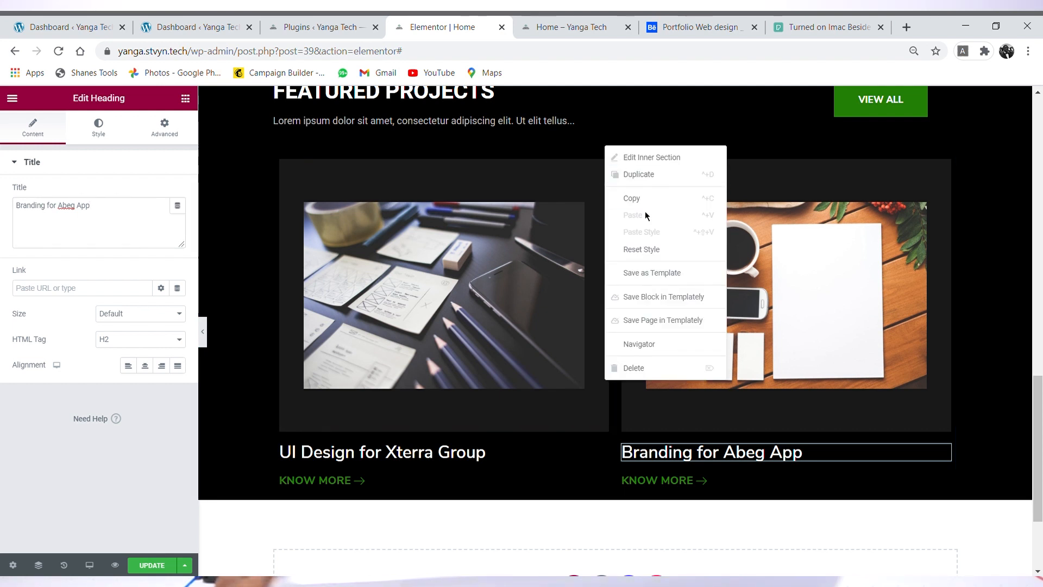
pyautogui.click(645, 175)
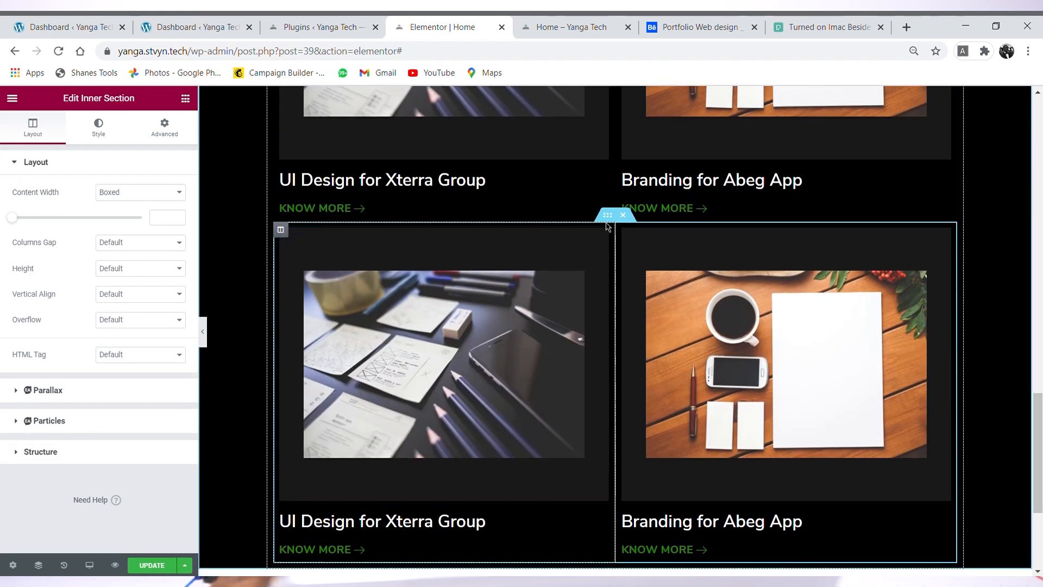
pyautogui.click(688, 28)
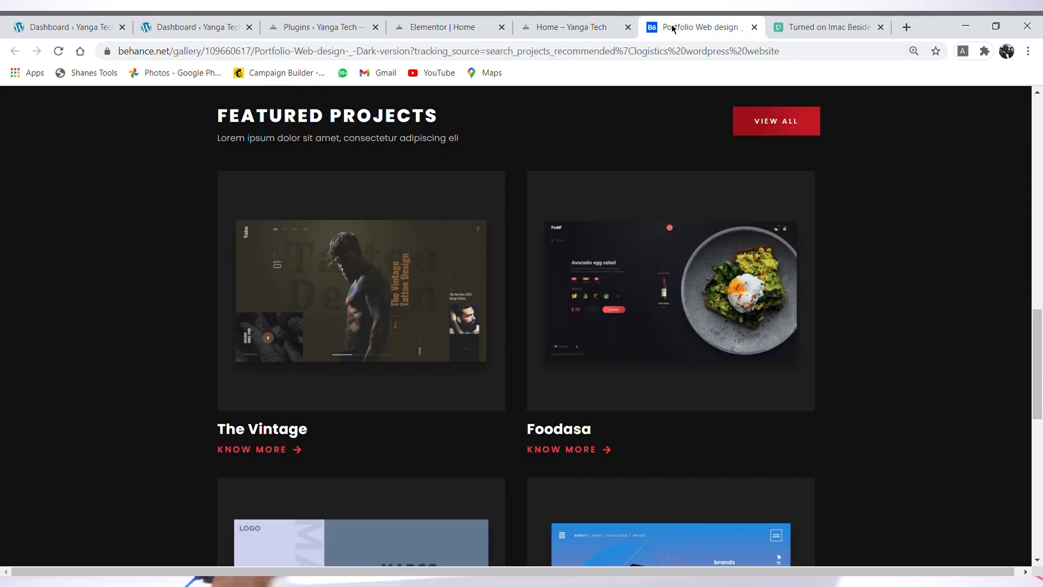
pyautogui.click(443, 27)
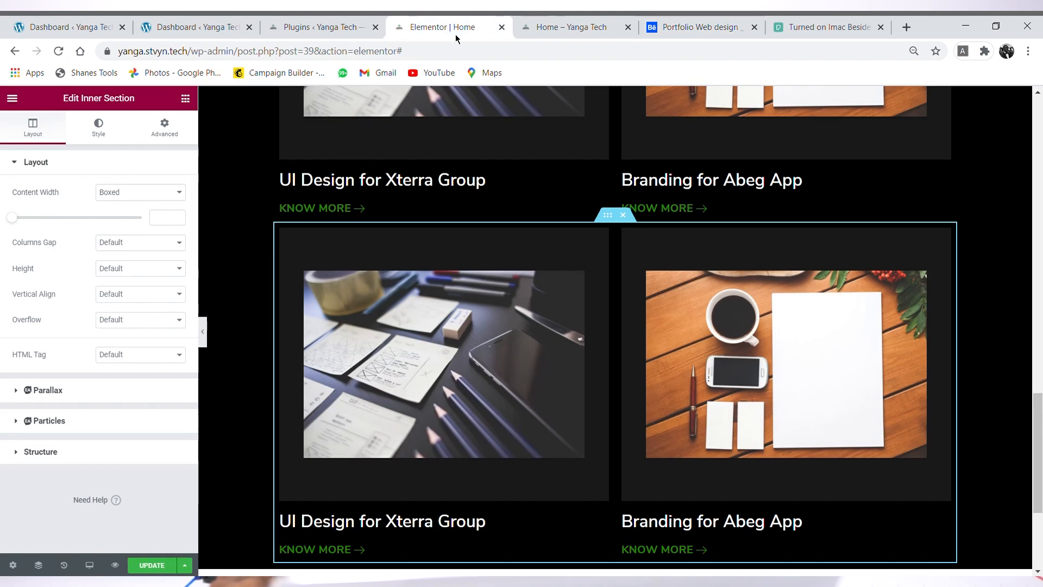
# Step: Set the duplicated inner section's top margin to 30 px, with the margin sides unlinked
pyautogui.click(618, 226)
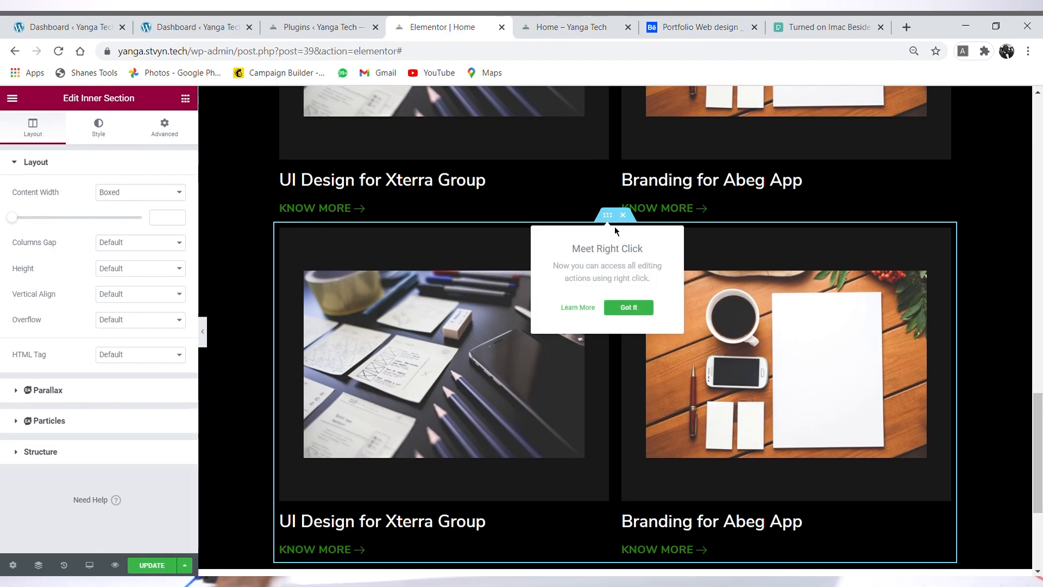
pyautogui.click(179, 141)
pyautogui.click(168, 207)
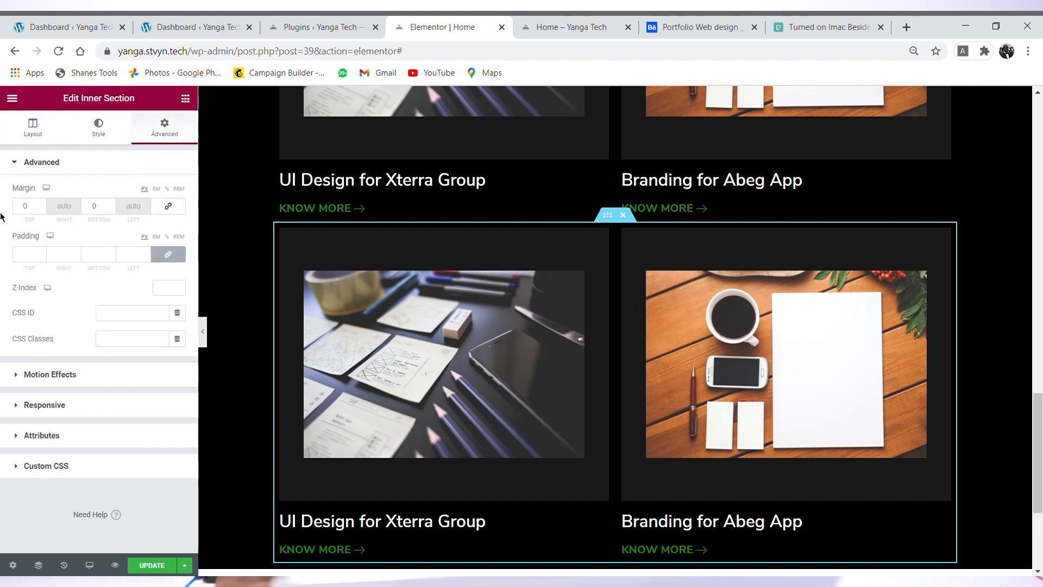
pyautogui.click(28, 212)
pyautogui.write('20')
pyautogui.press('BackSpace')
pyautogui.write('3')
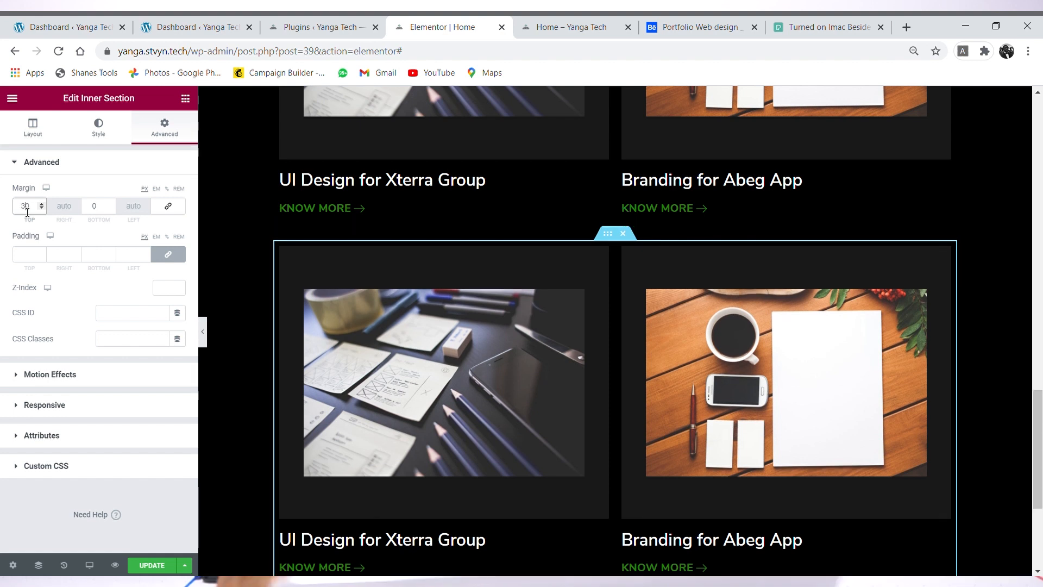
# Step: Replace the first image in the second project row with an uploaded photo of a white-walled desk workspace
pyautogui.click(386, 348)
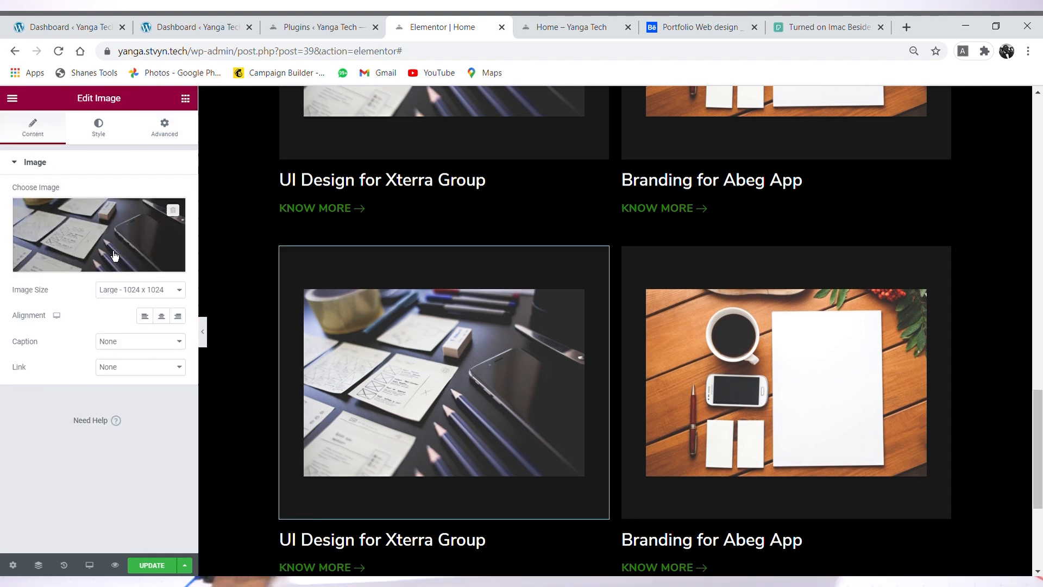
pyautogui.click(84, 234)
pyautogui.click(70, 150)
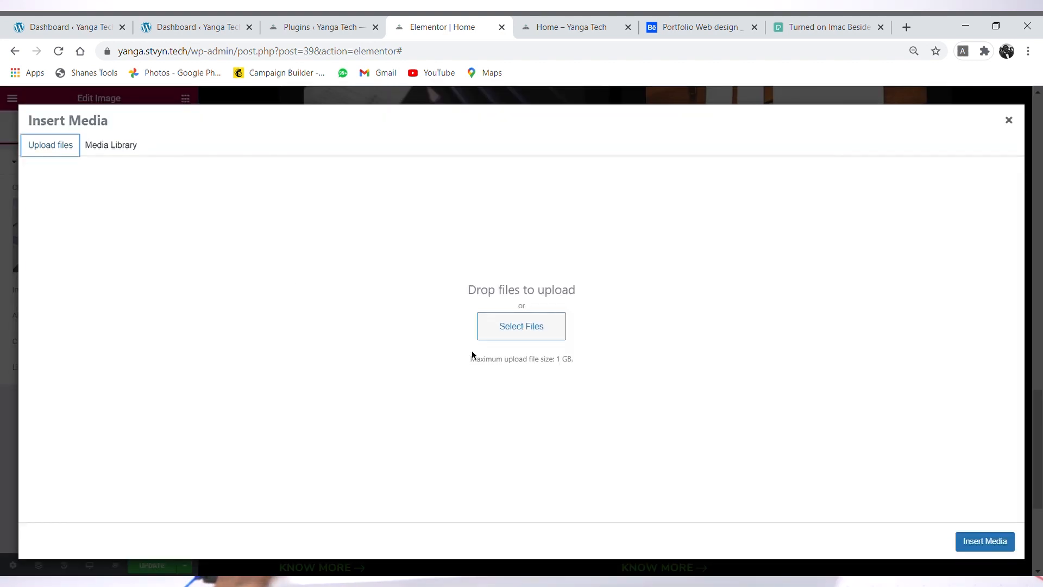
pyautogui.click(532, 335)
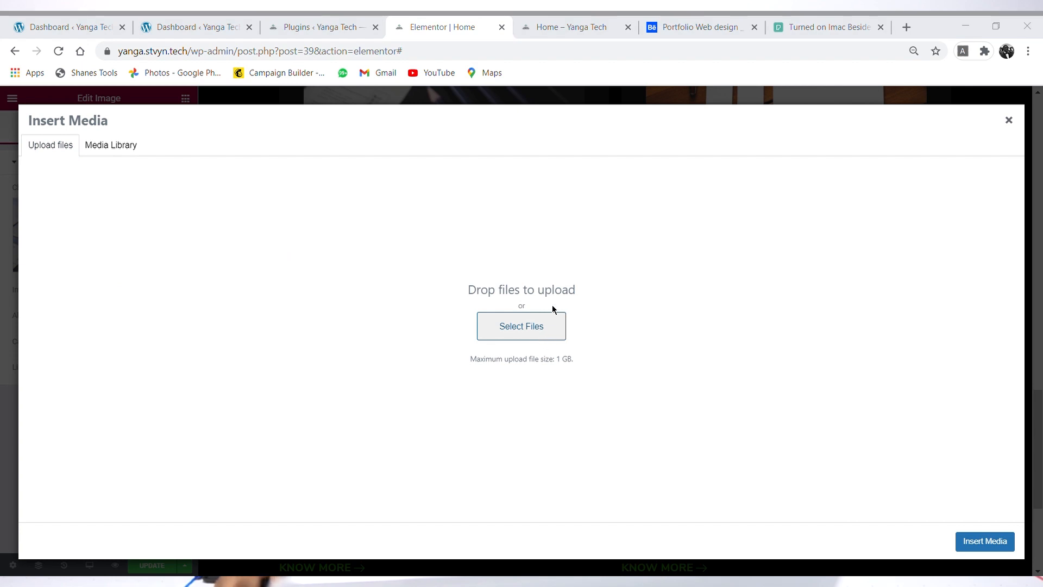
pyautogui.doubleClick(234, 151)
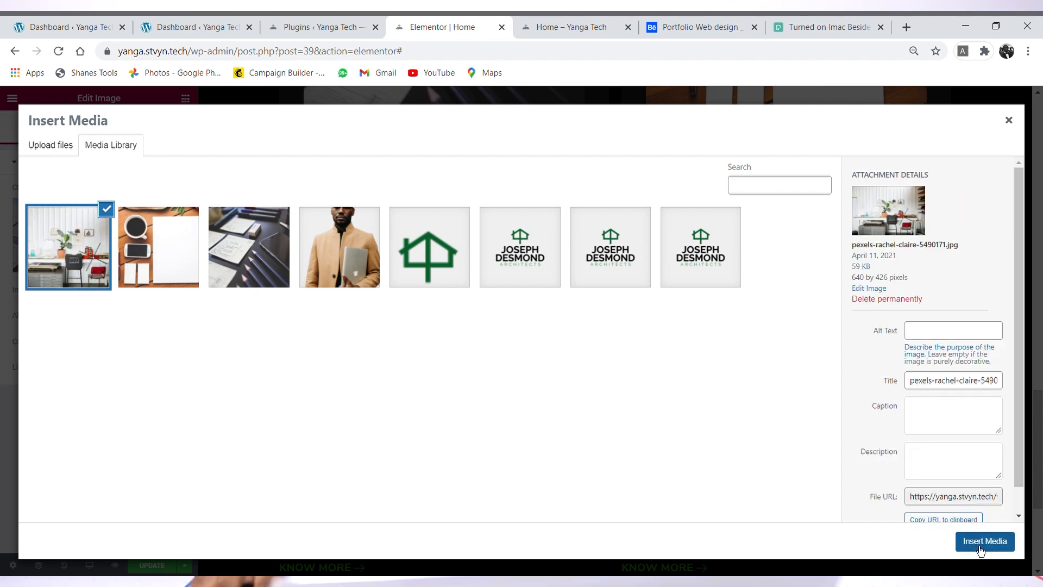
pyautogui.click(981, 550)
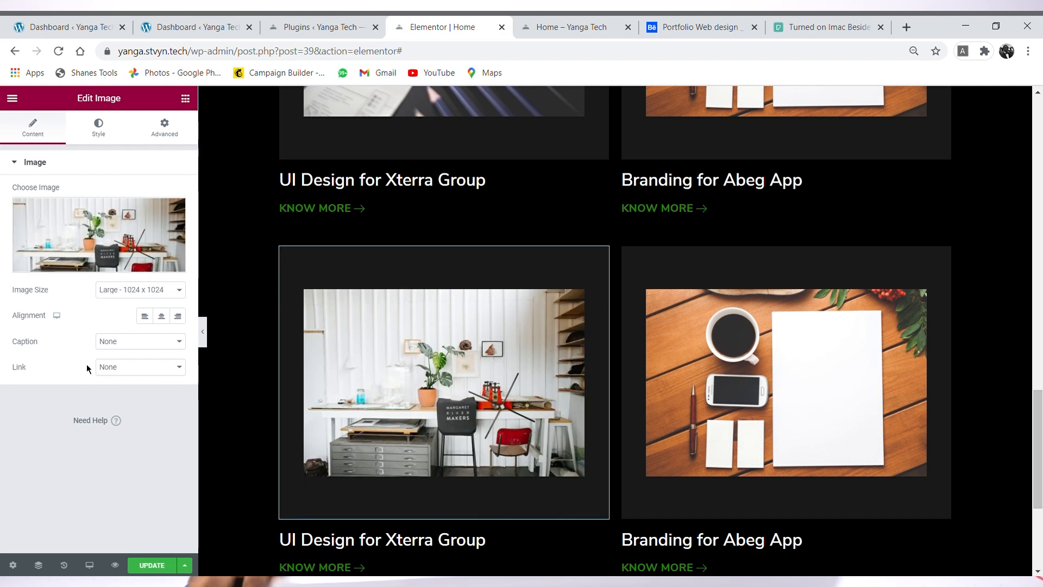
# Step: Change the heading below the white-walled workspace image to "Product Design for Chivita Homes"
pyautogui.click(380, 539)
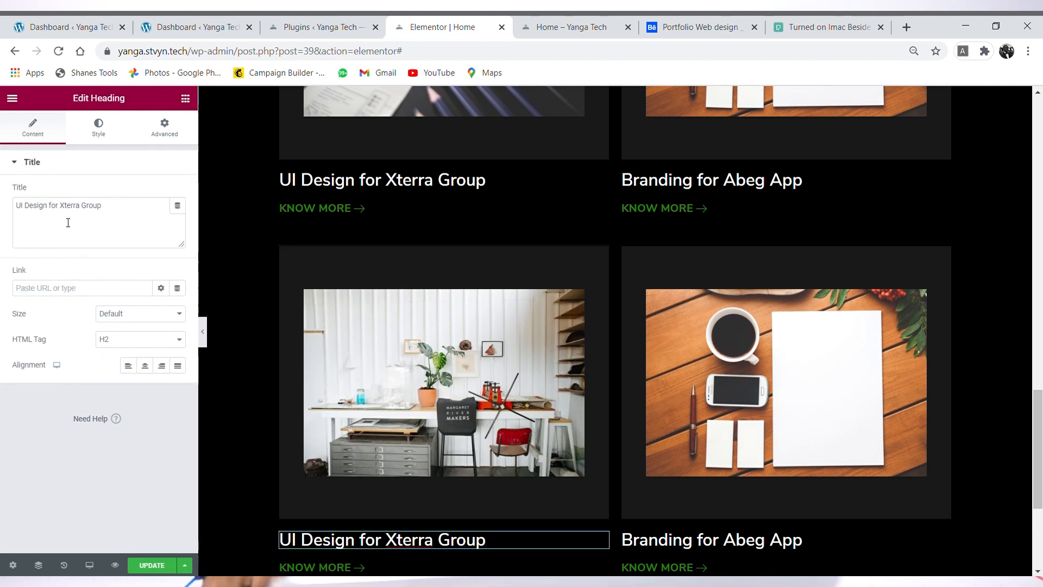
pyautogui.moveTo(23, 207); pyautogui.dragTo(3, 205)
pyautogui.write('Product')
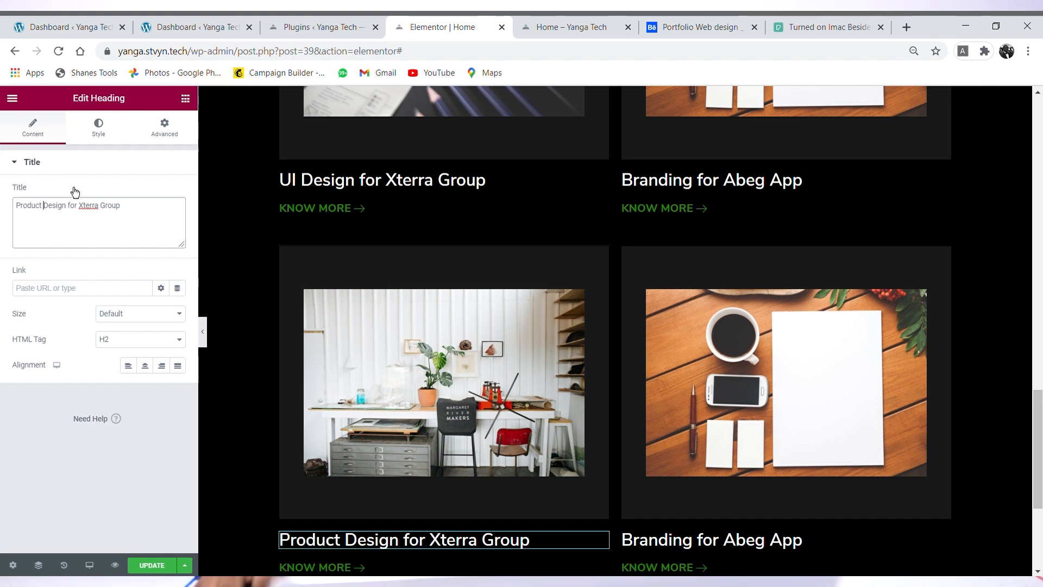
pyautogui.moveTo(80, 206); pyautogui.dragTo(155, 212)
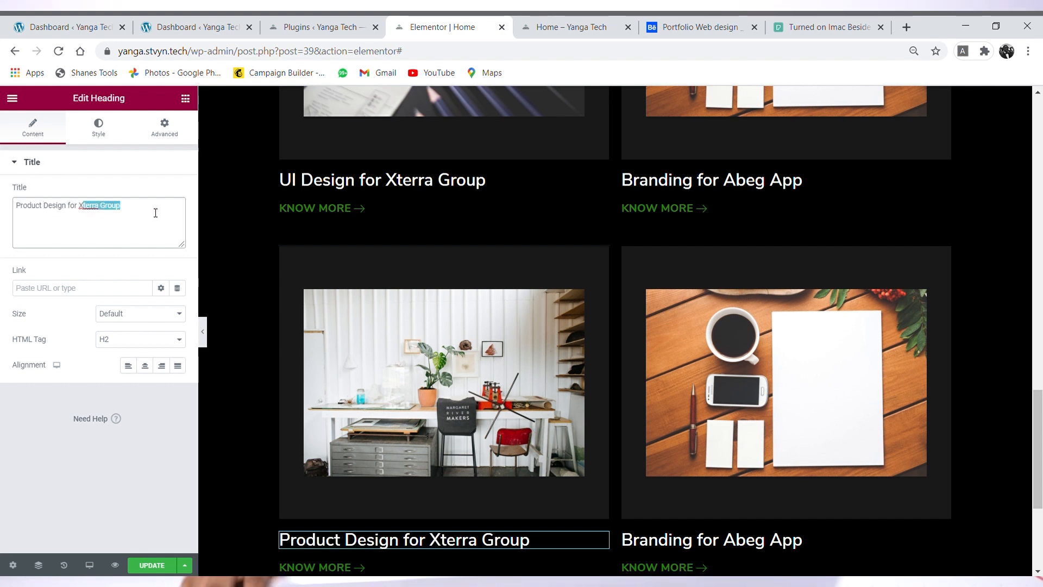
pyautogui.press('BackSpace')
pyautogui.write('Chi')
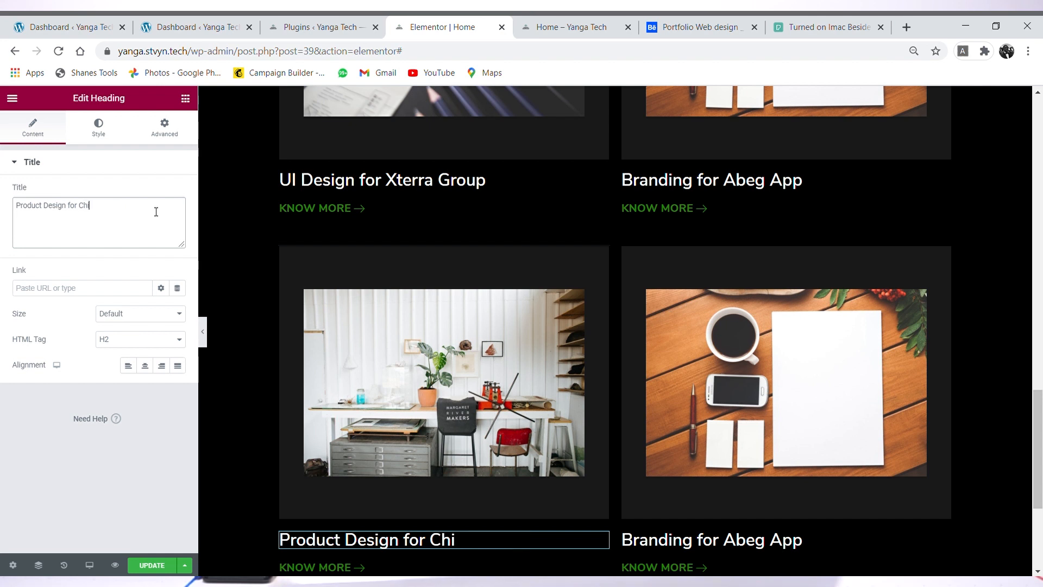
pyautogui.write('vita Homes')
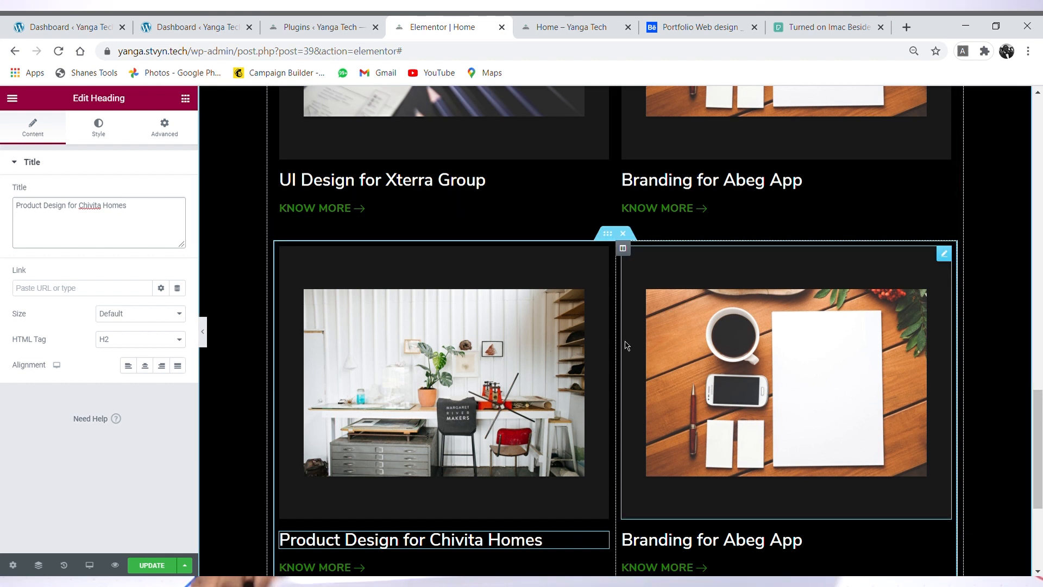
# Step: Replace the second image in the second project row with an upload of pexels-pixabay-39284.jpg
pyautogui.click(715, 354)
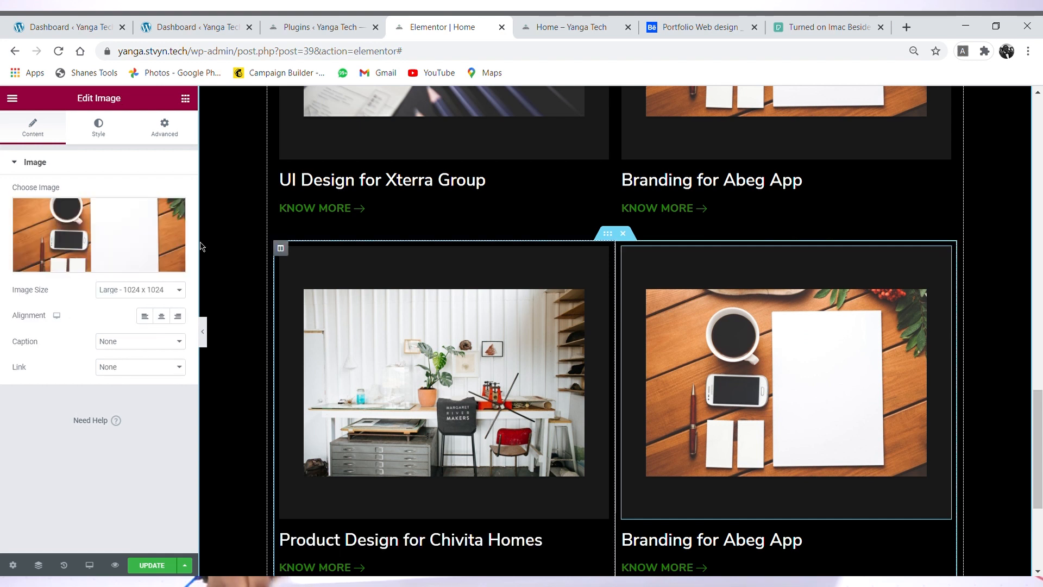
pyautogui.click(98, 239)
pyautogui.click(51, 146)
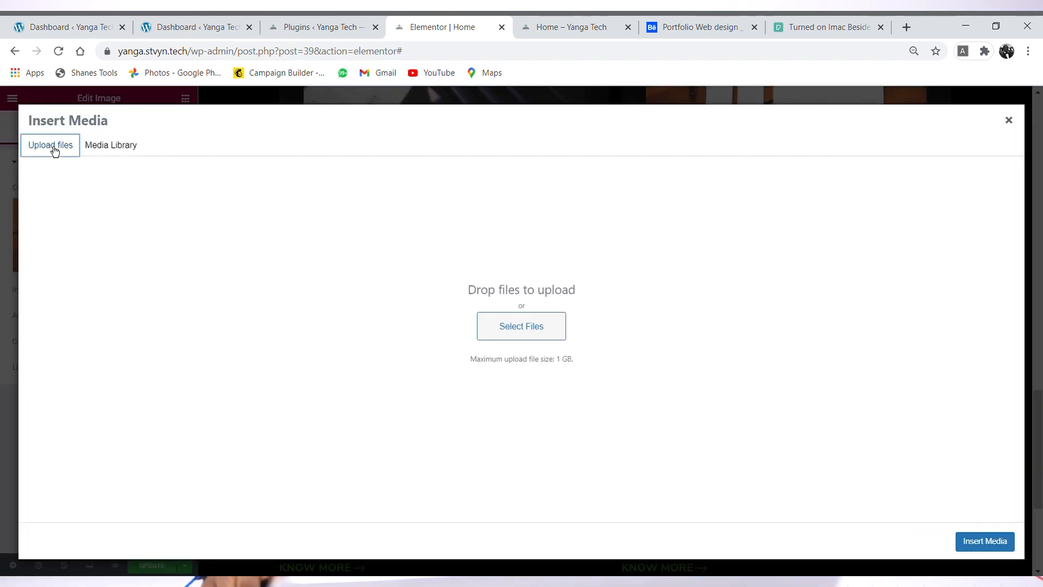
pyautogui.click(530, 331)
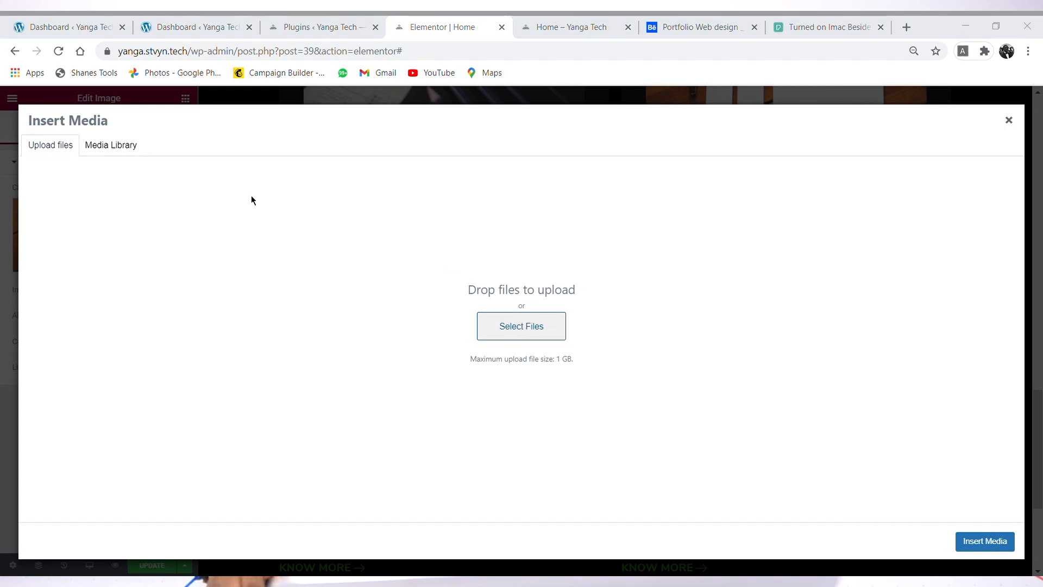
pyautogui.doubleClick(198, 135)
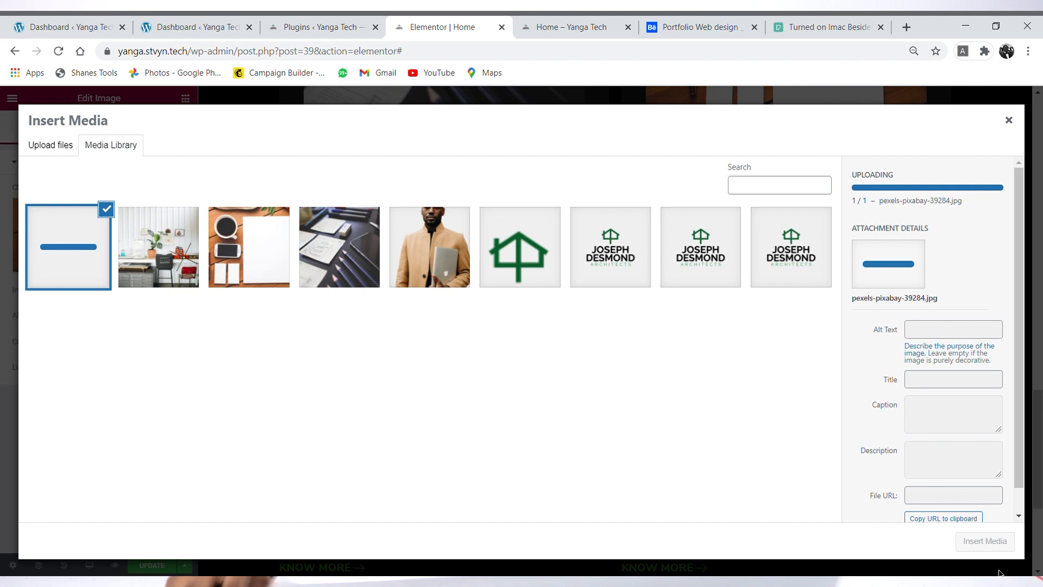
pyautogui.click(984, 542)
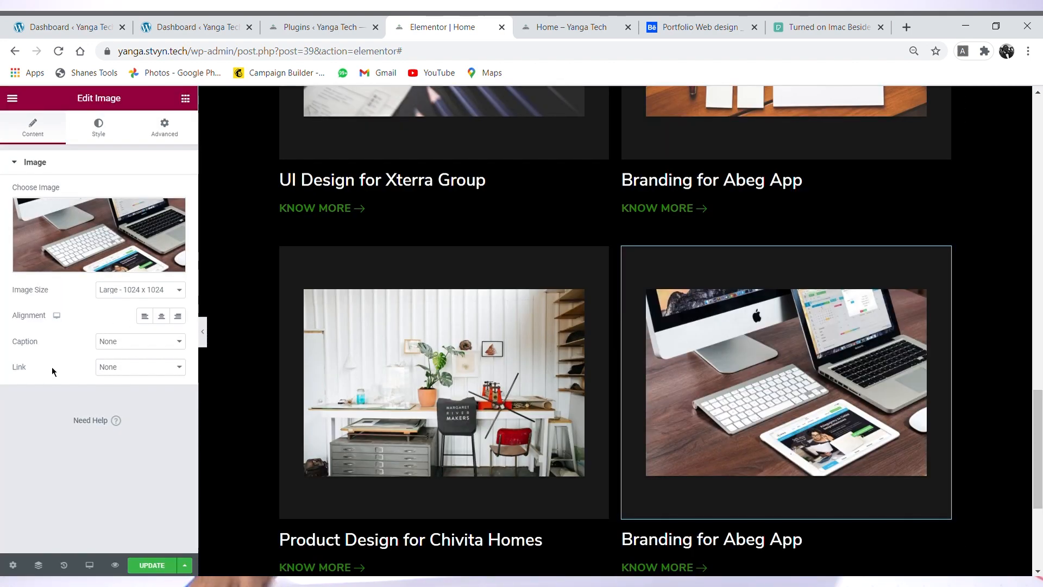
# Step: Change the heading below the second image in the second project row to "WebDesign for YangaBet"
pyautogui.click(694, 538)
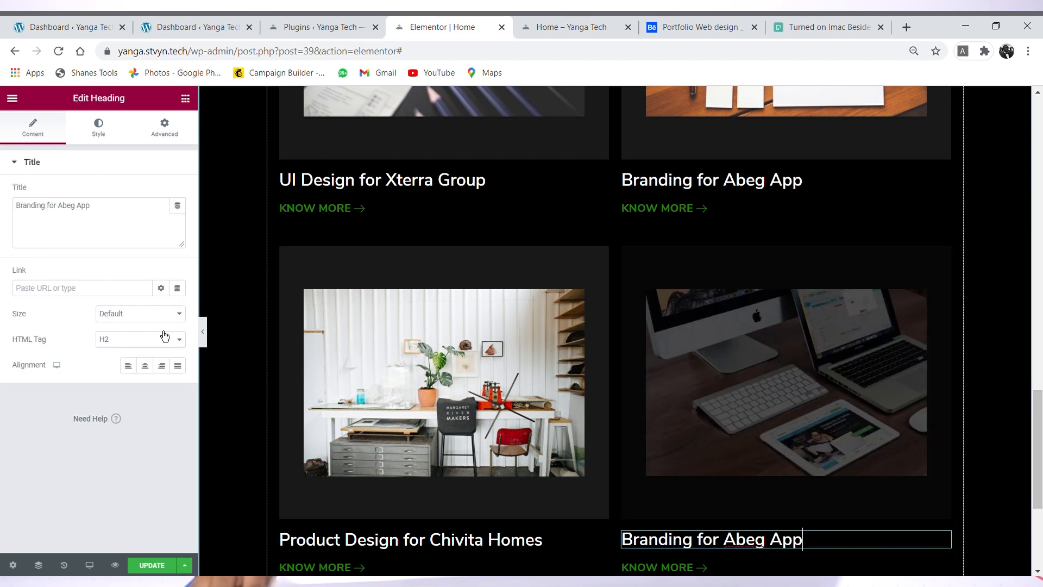
pyautogui.click(110, 211)
pyautogui.moveTo(110, 211); pyautogui.dragTo(1, 200)
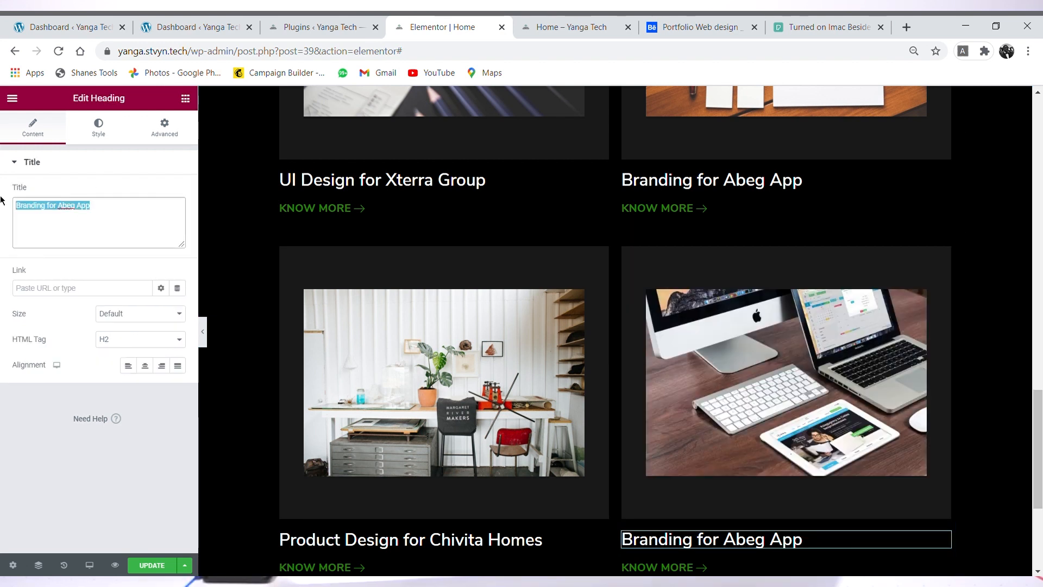
pyautogui.write('web')
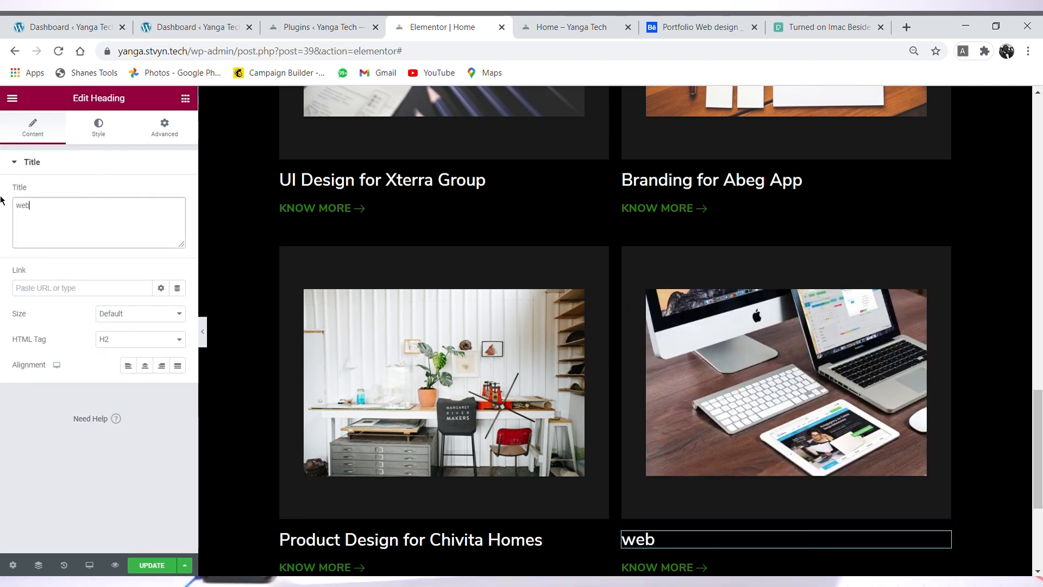
pyautogui.press('BackSpace')
pyautogui.press('BackSpace')
pyautogui.press('BackSpace')
pyautogui.write('WebDes')
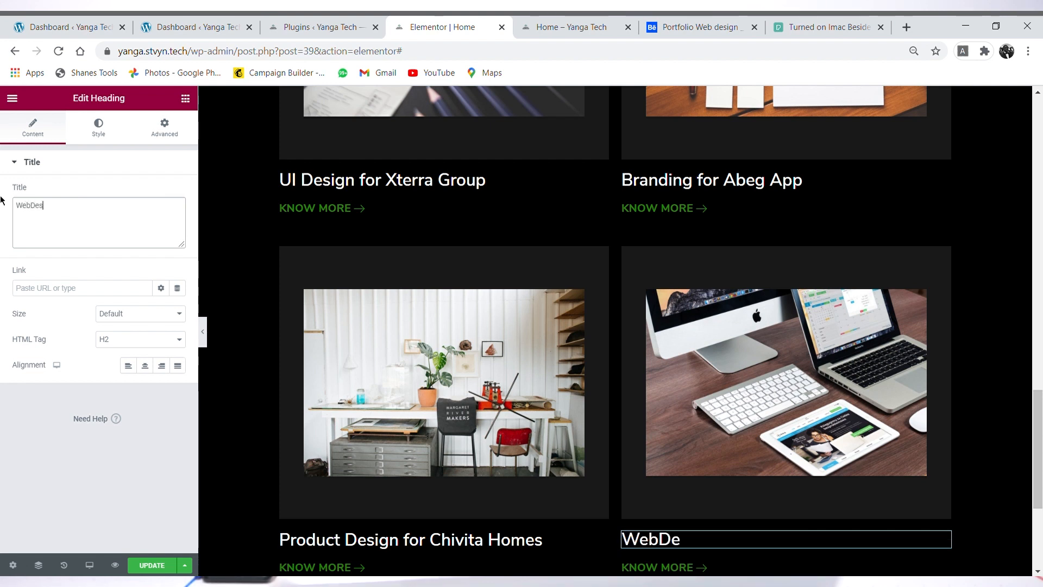
pyautogui.write('ign for Ya')
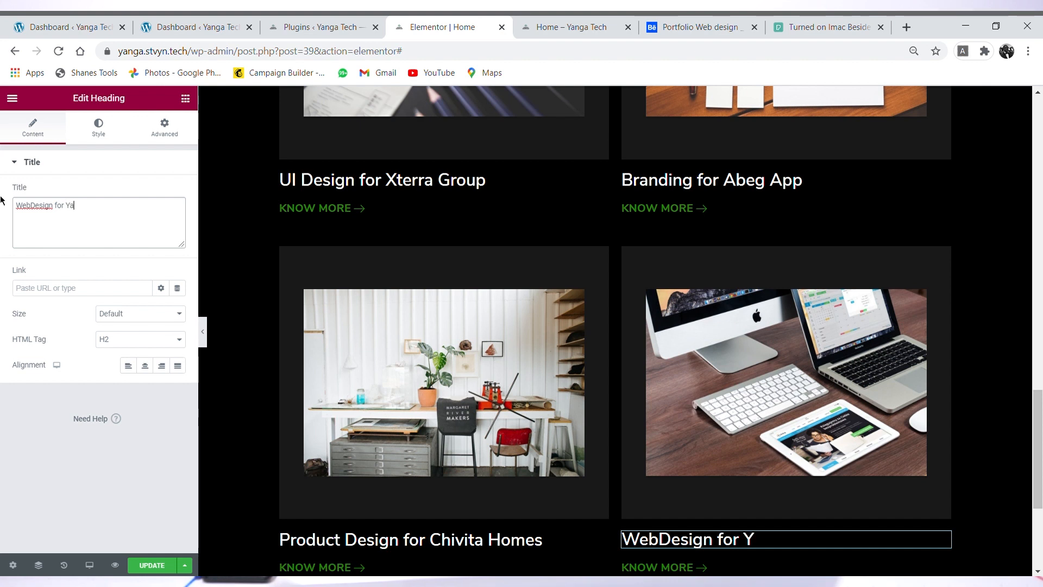
pyautogui.write('ngaBet')
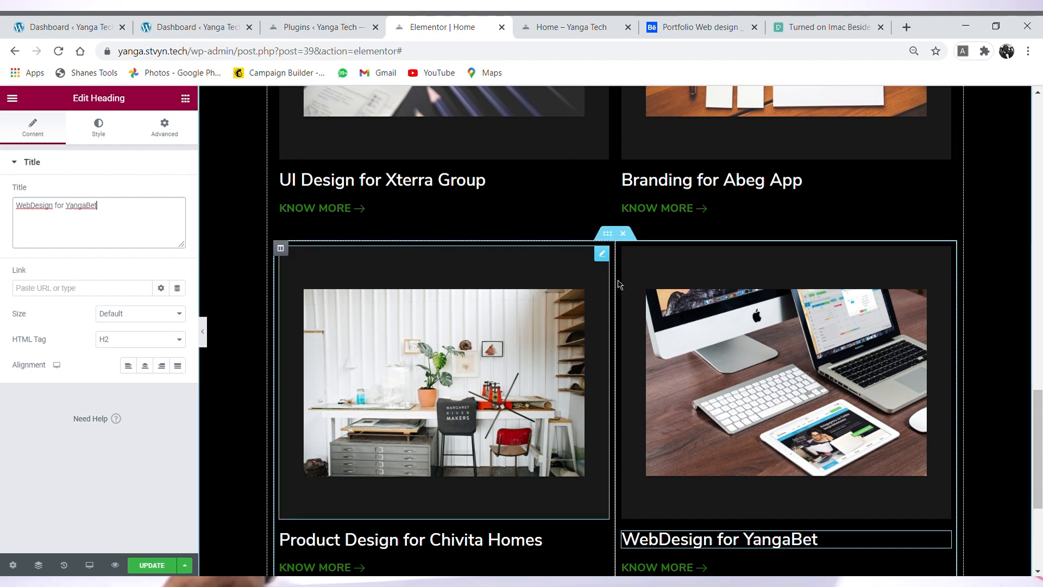
# Step: Update the page and review the Featured Projects section in the live homepage preview
pyautogui.scroll(-4, 740, 301)
pyautogui.scroll(15, 740, 301)
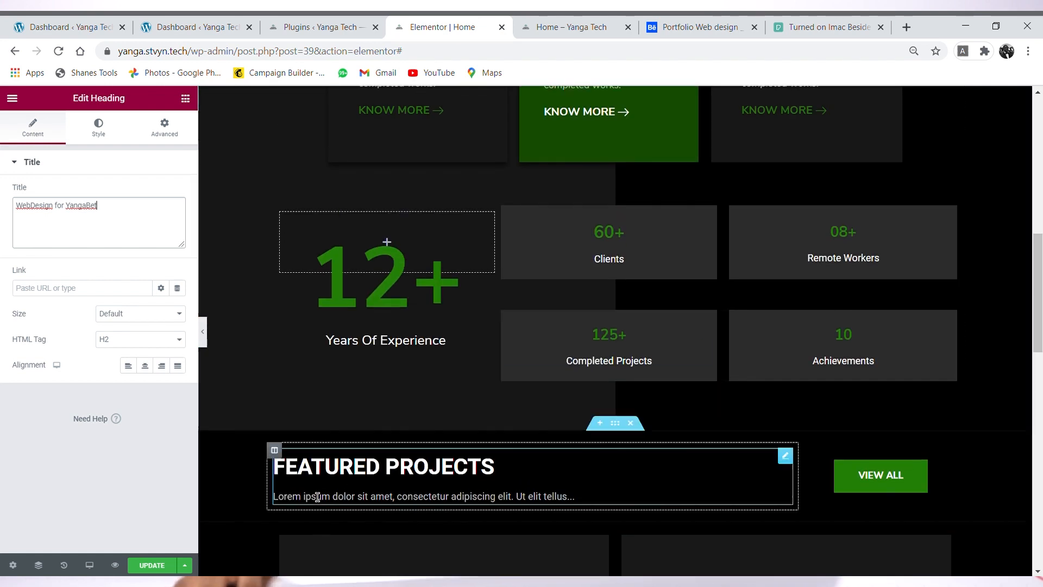
pyautogui.click(151, 570)
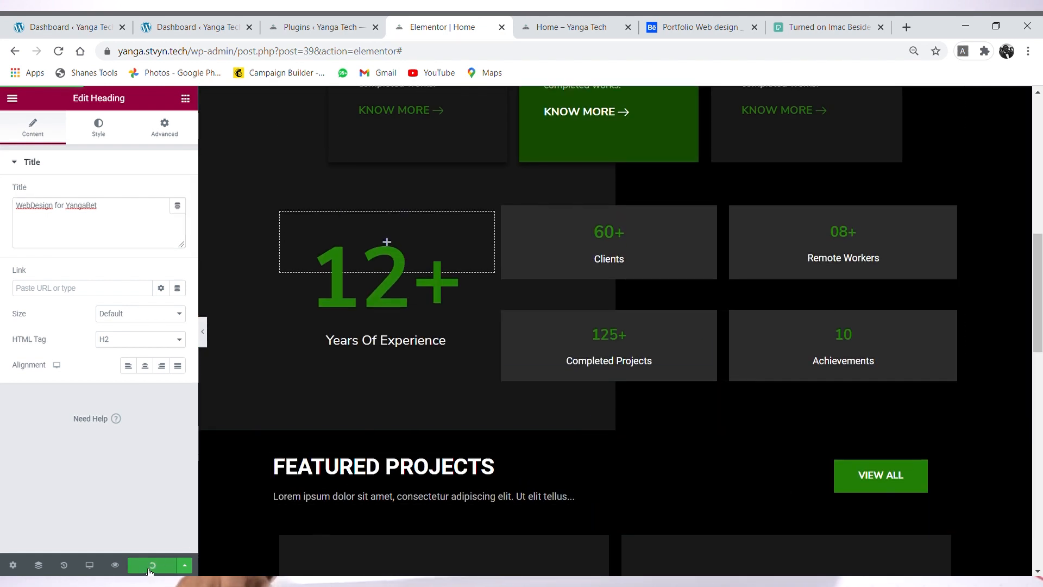
pyautogui.click(556, 24)
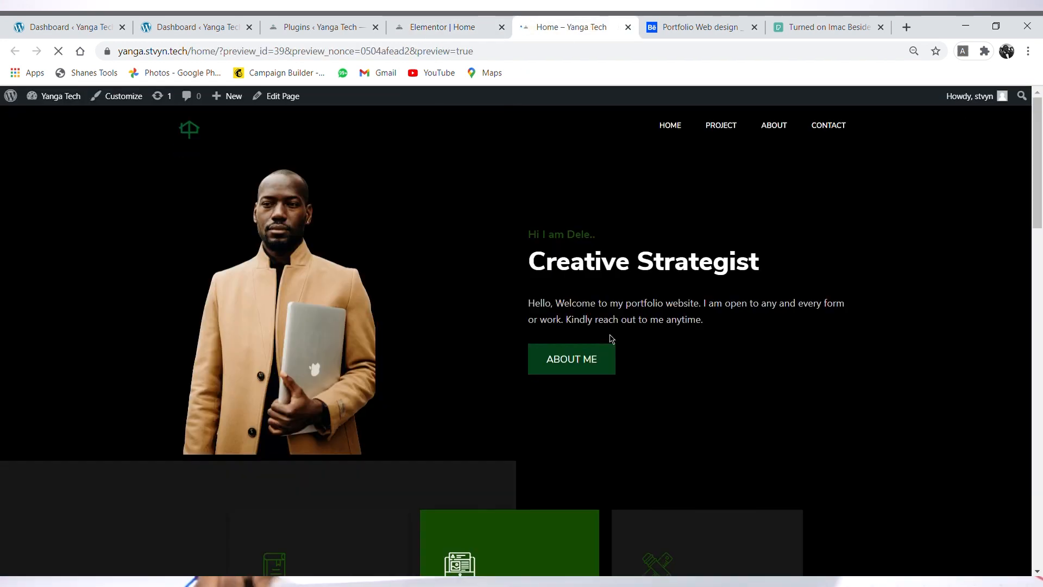
pyautogui.scroll(-20, 702, 327)
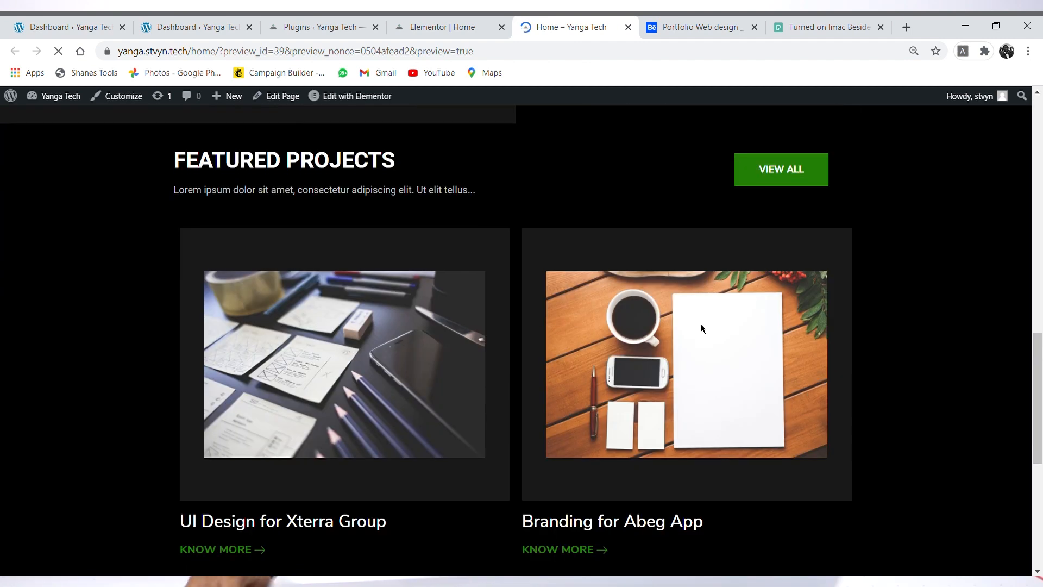
pyautogui.scroll(20, 700, 325)
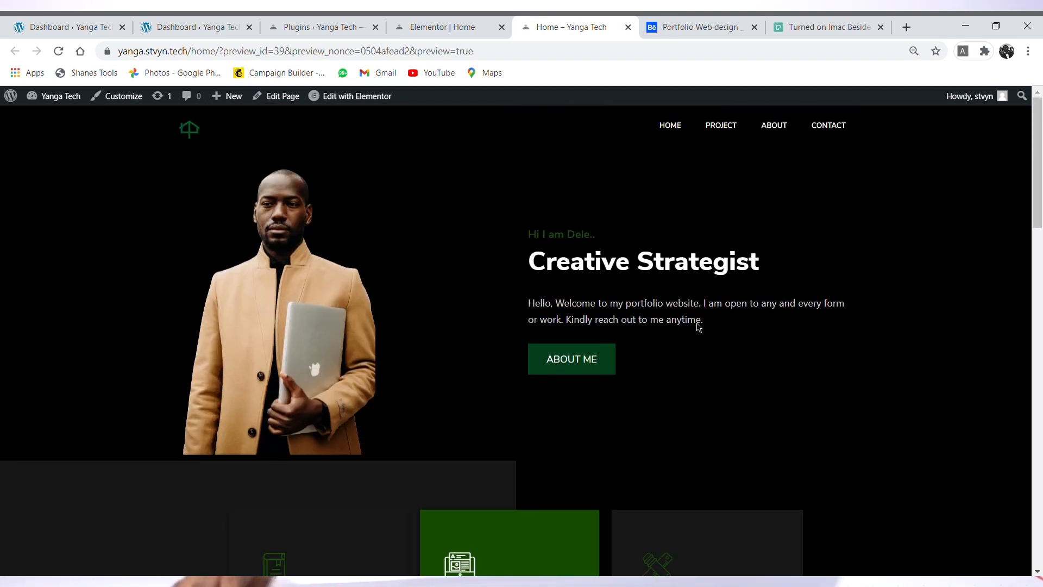
pyautogui.scroll(-20, 765, 438)
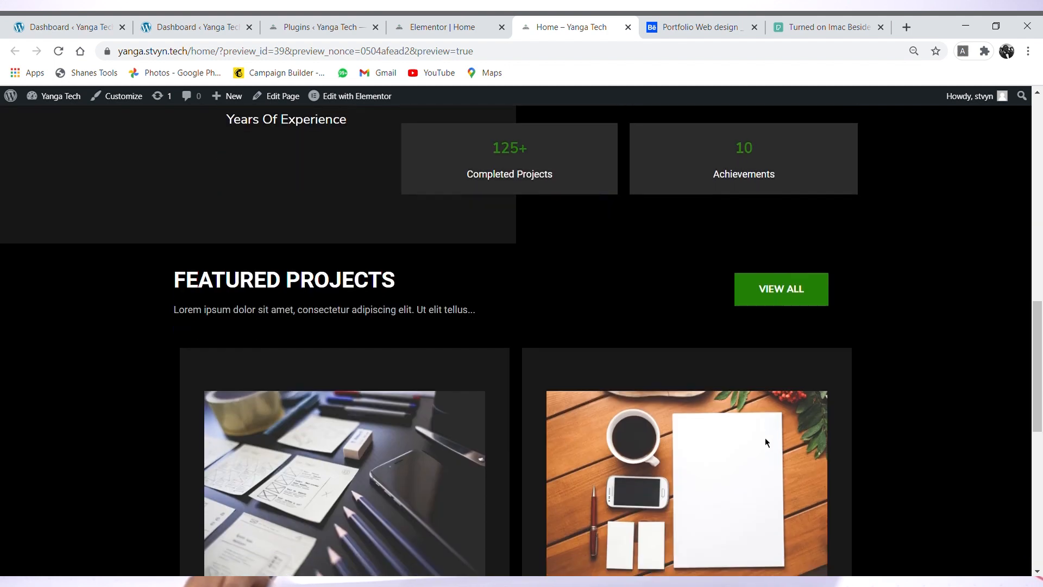
pyautogui.scroll(10, 765, 440)
pyautogui.scroll(5, 765, 440)
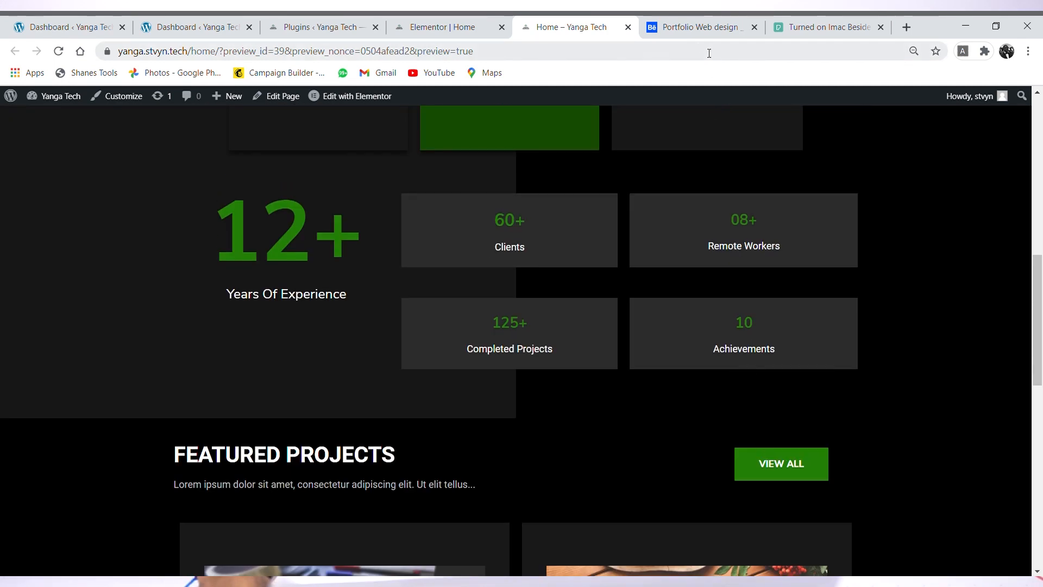
# Step: Switch to the Behance reference design and examine its Featured Projects cards and the "Let's work together on your next project" section
pyautogui.click(697, 31)
pyautogui.scroll(-10, 846, 468)
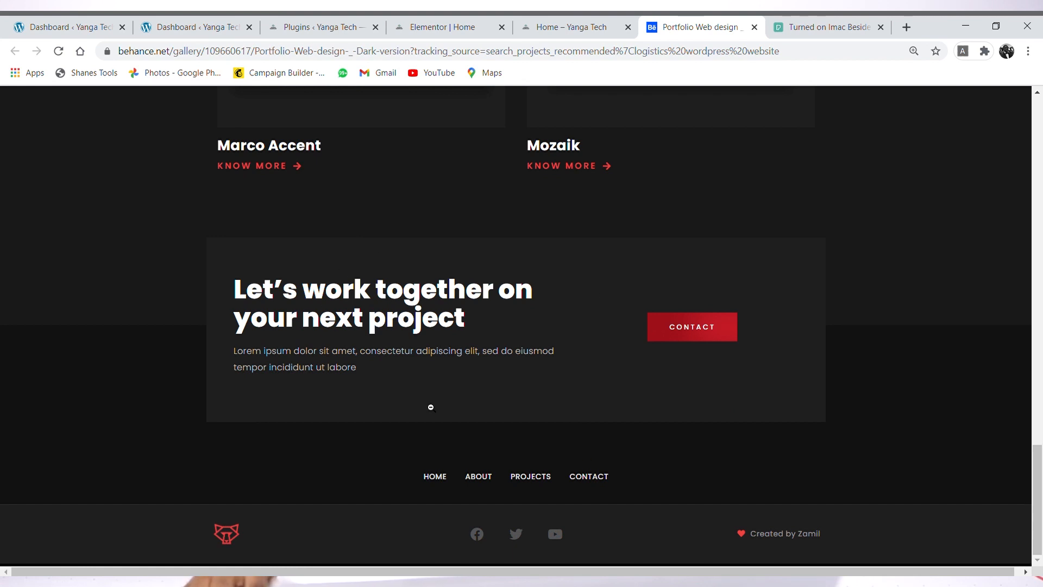
pyautogui.scroll(6, 498, 328)
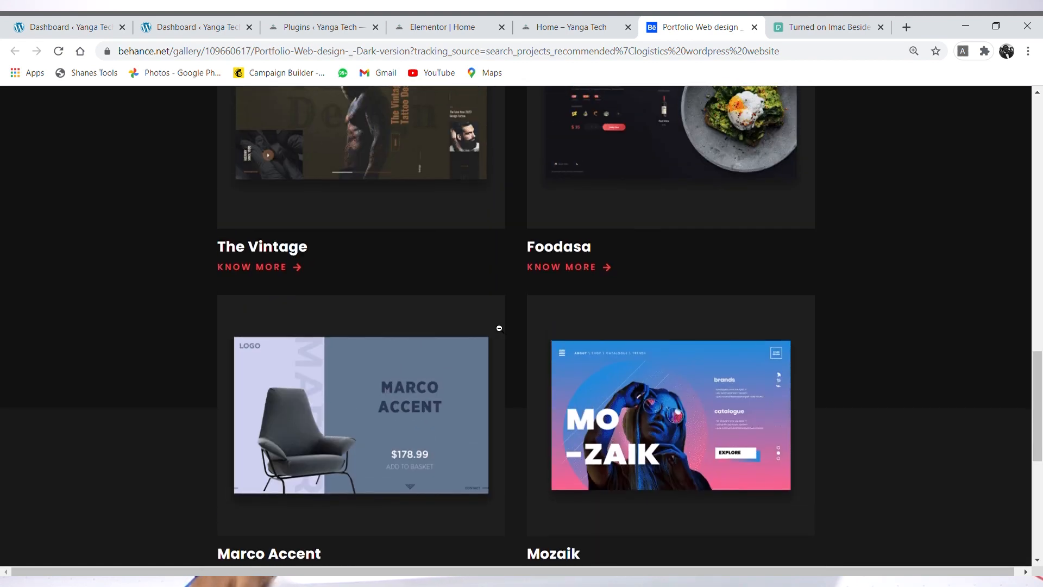
pyautogui.scroll(5, 499, 328)
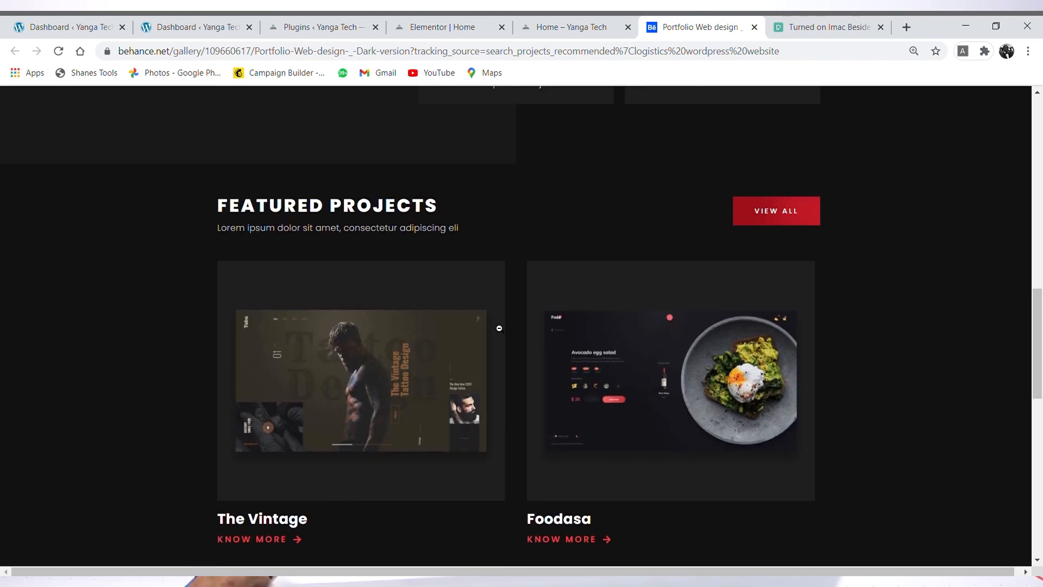
pyautogui.scroll(-10, 499, 328)
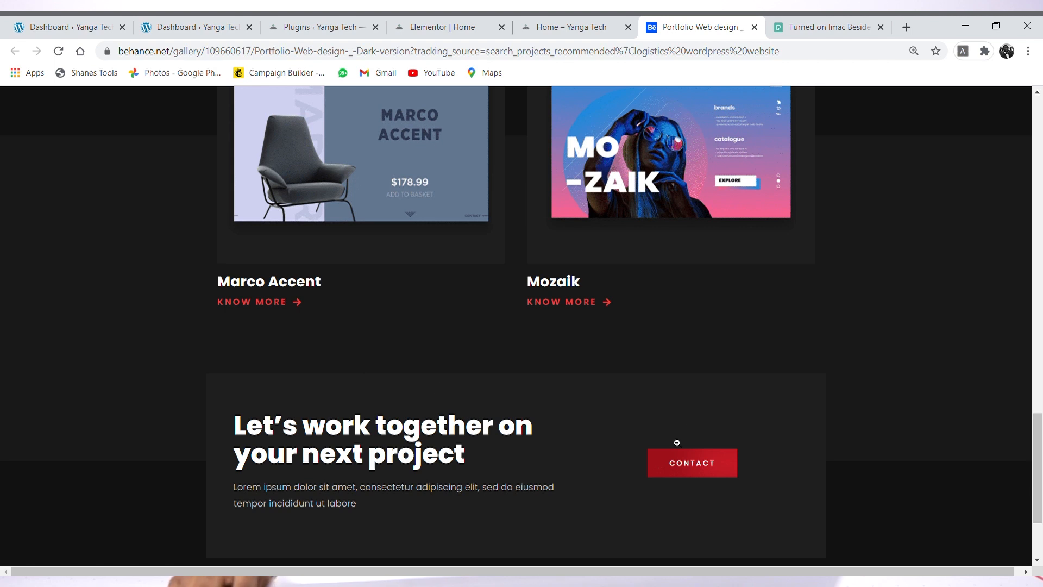
pyautogui.scroll(2, 537, 379)
pyautogui.scroll(7, 538, 378)
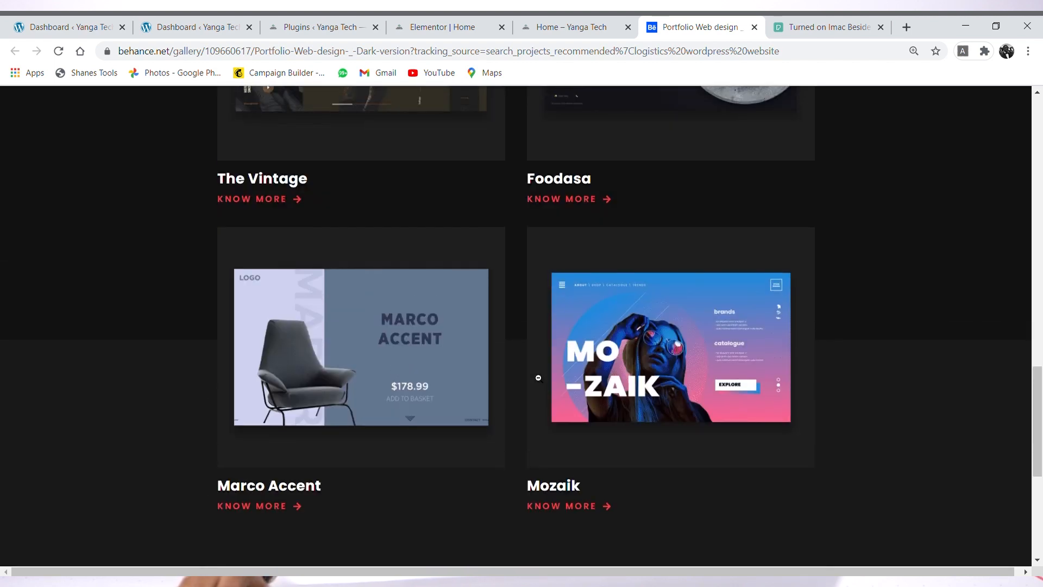
# Step: Examine the featured projects grid, its two-tone background and the call-to-action area in the Behance reference design
pyautogui.scroll(1, 538, 378)
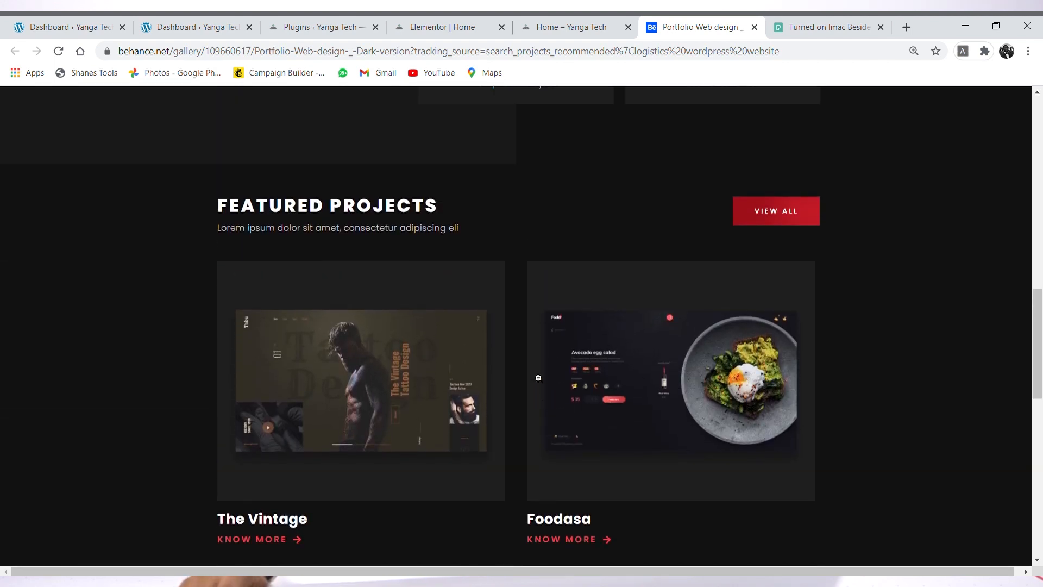
pyautogui.scroll(-4, 503, 187)
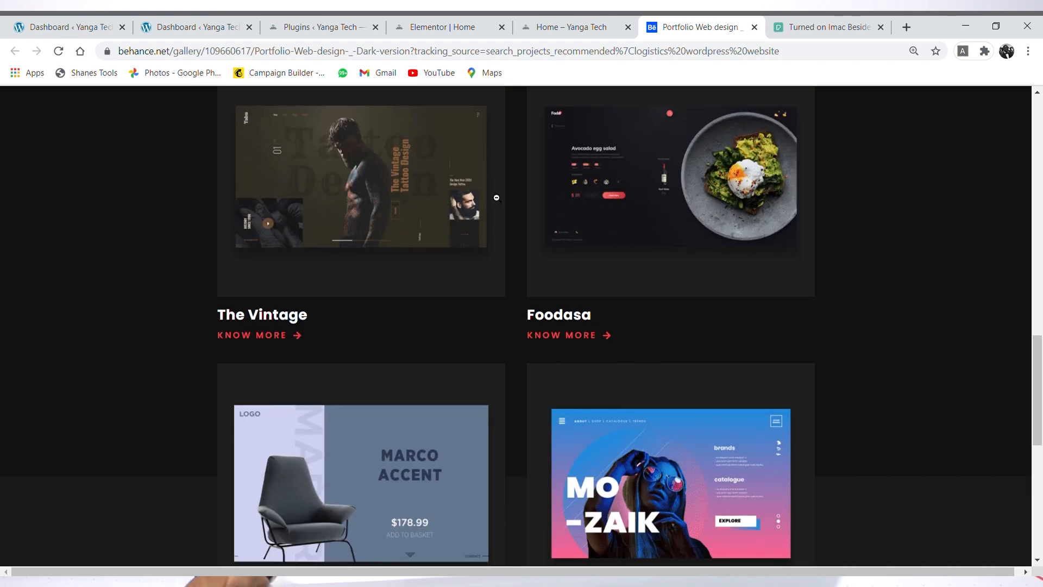
pyautogui.scroll(-4, 201, 384)
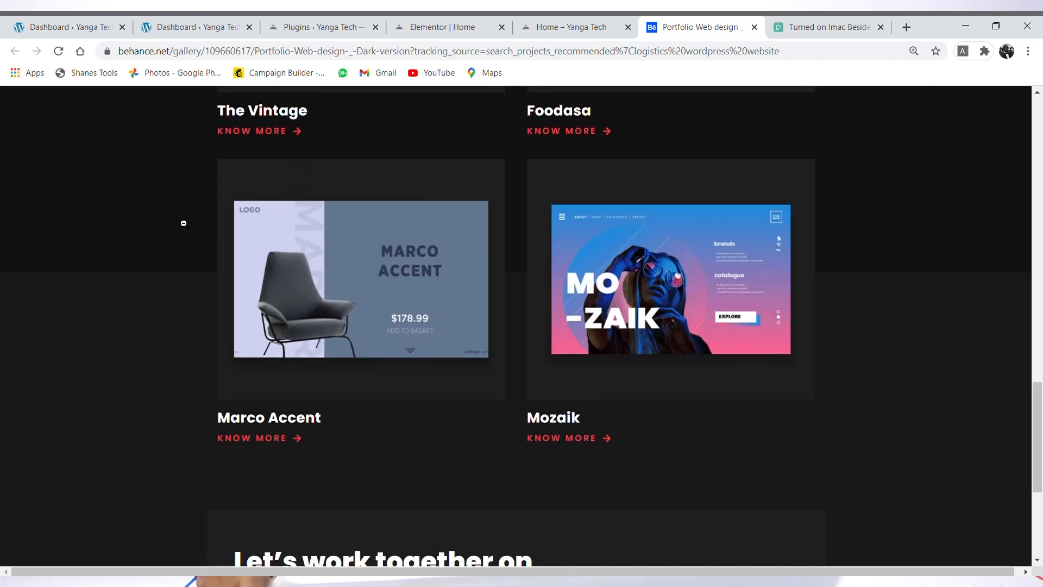
pyautogui.scroll(-5, 185, 221)
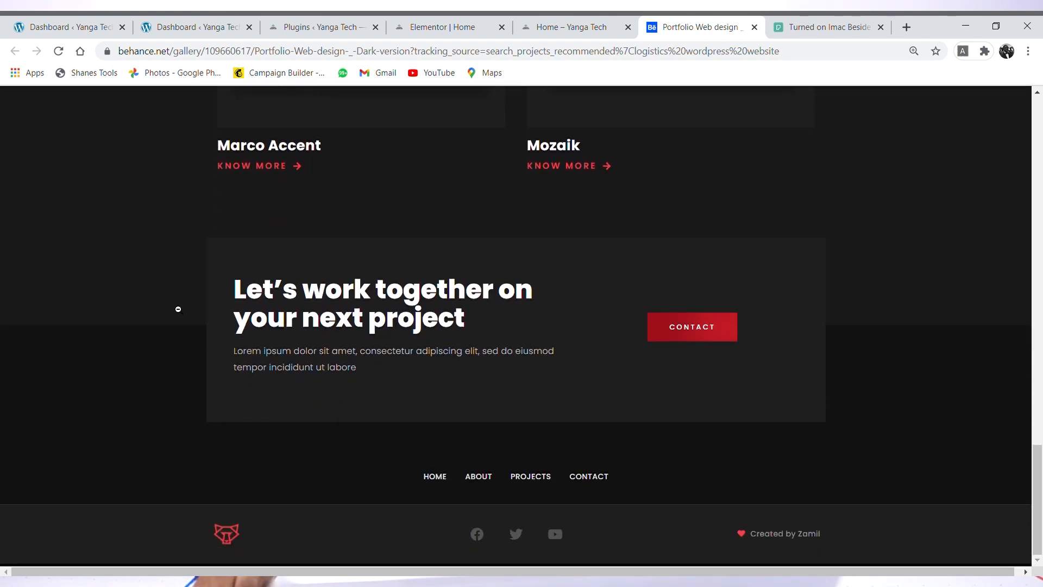
pyautogui.scroll(15, 174, 301)
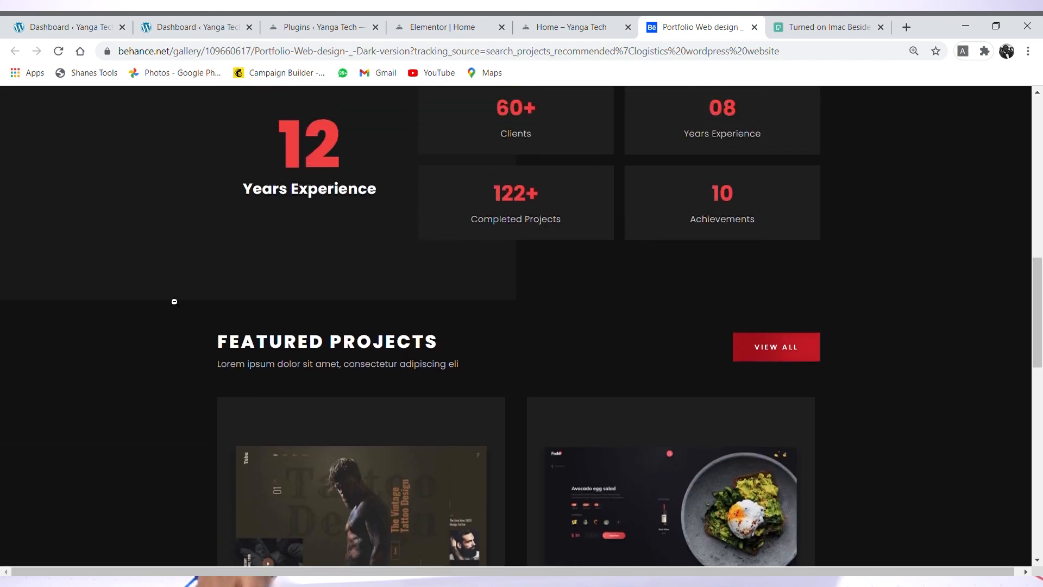
pyautogui.scroll(-8, 158, 360)
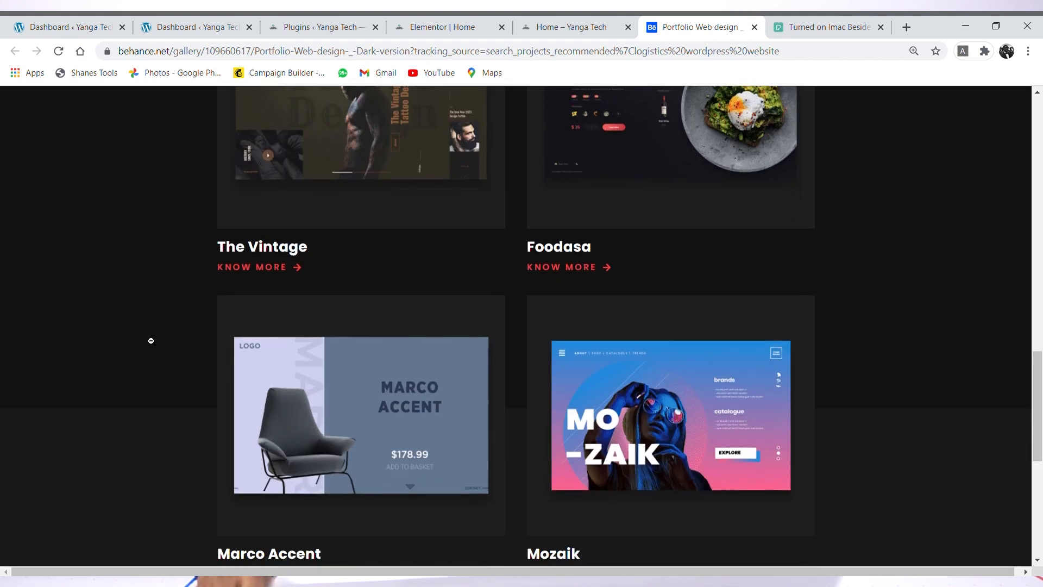
pyautogui.scroll(-4, 151, 341)
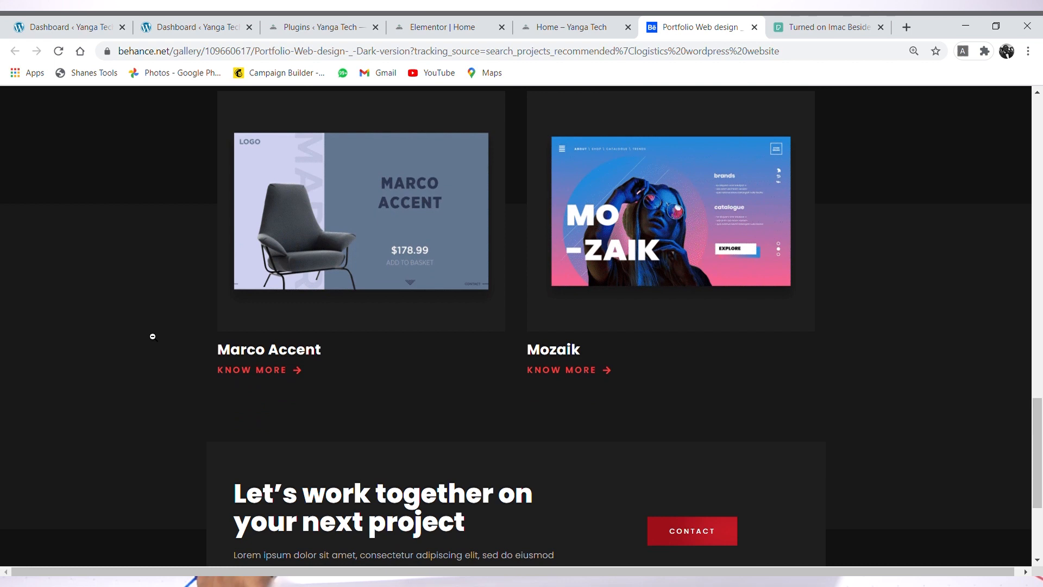
# Step: Switch to the Elementor editor and give the project grid section a gradient background with second color #1F1F1F
pyautogui.click(459, 25)
pyautogui.scroll(-3, 668, 451)
pyautogui.scroll(-3, 656, 421)
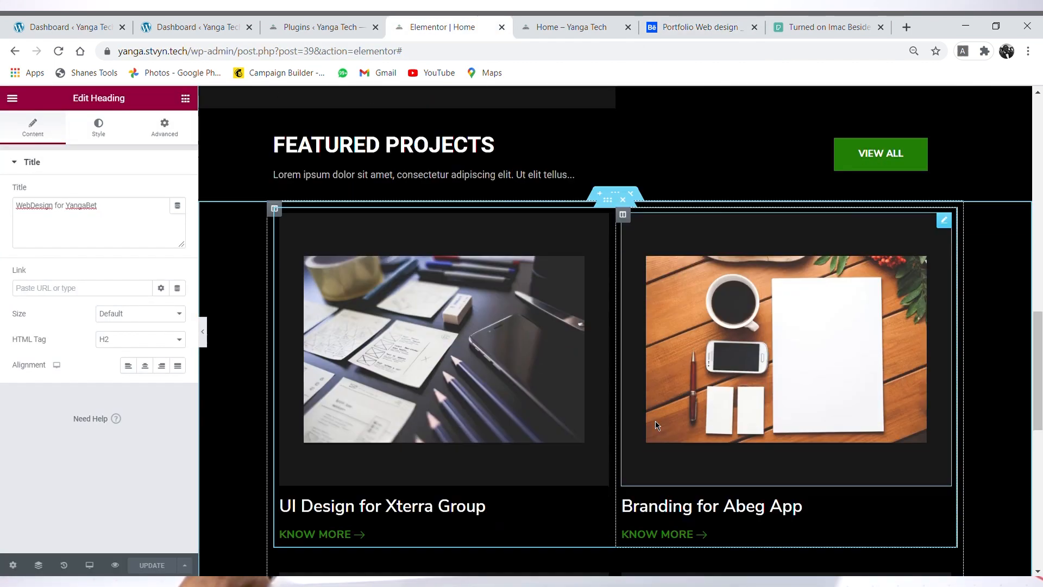
pyautogui.scroll(2, 647, 385)
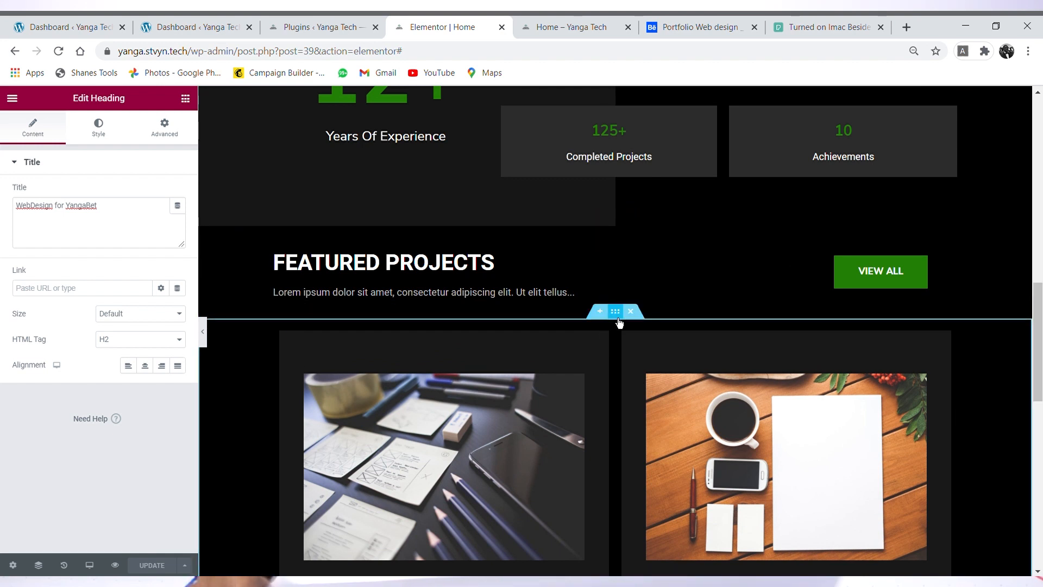
pyautogui.click(615, 314)
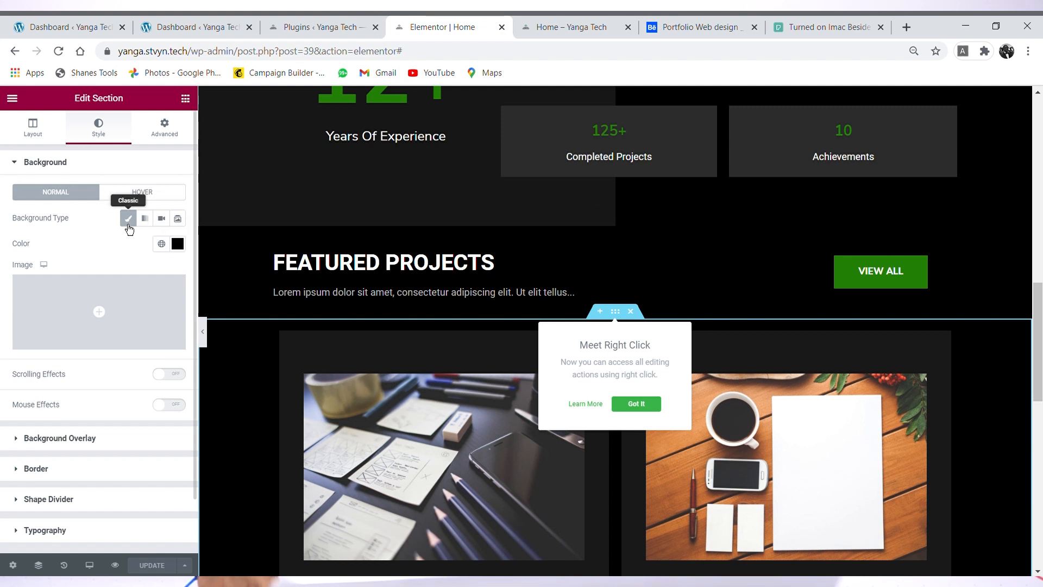
pyautogui.click(145, 220)
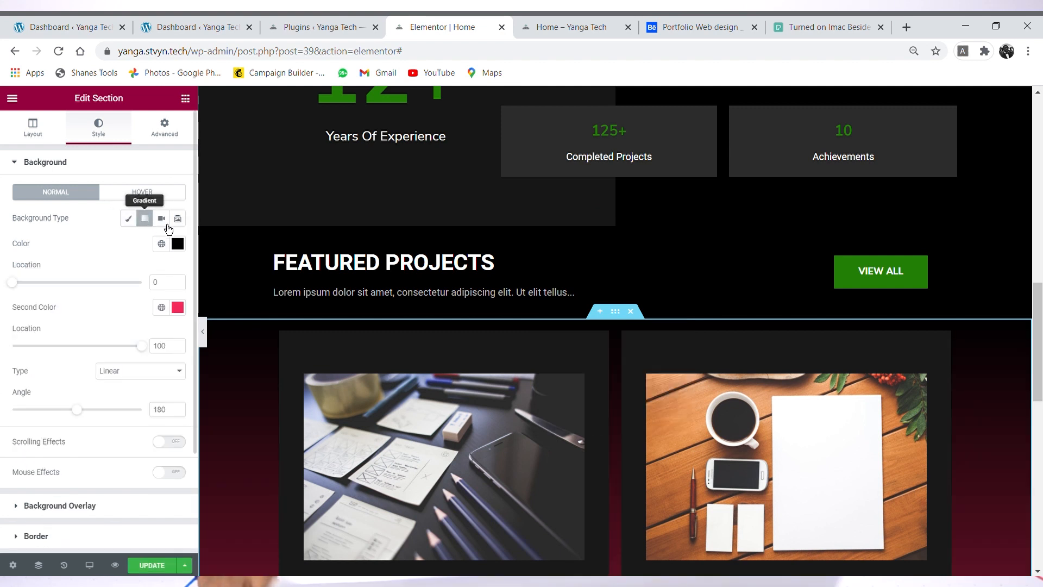
pyautogui.click(178, 308)
pyautogui.moveTo(79, 463); pyautogui.dragTo(23, 443)
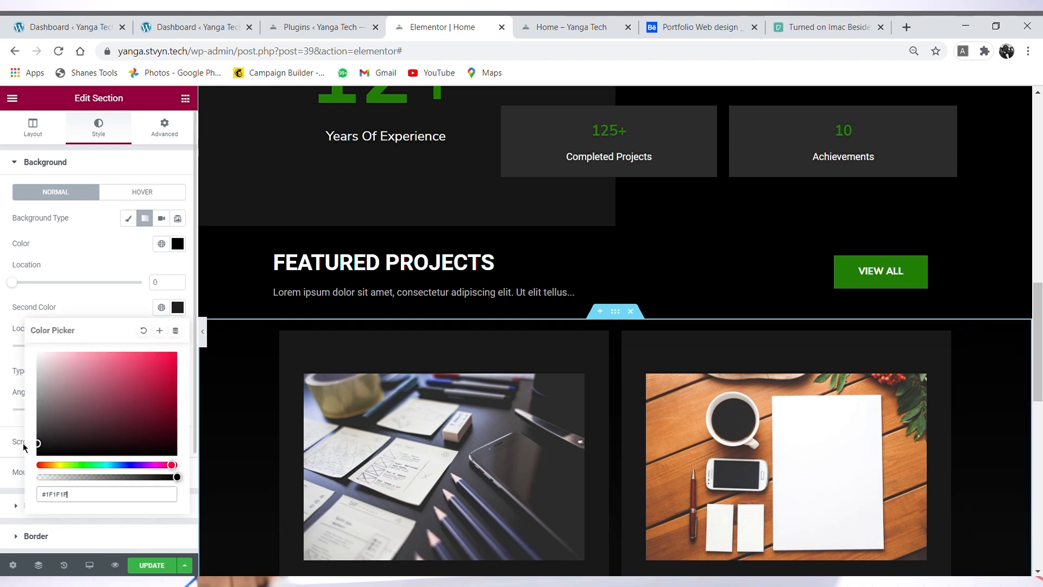
pyautogui.moveTo(1031, 356); pyautogui.dragTo(1030, 468)
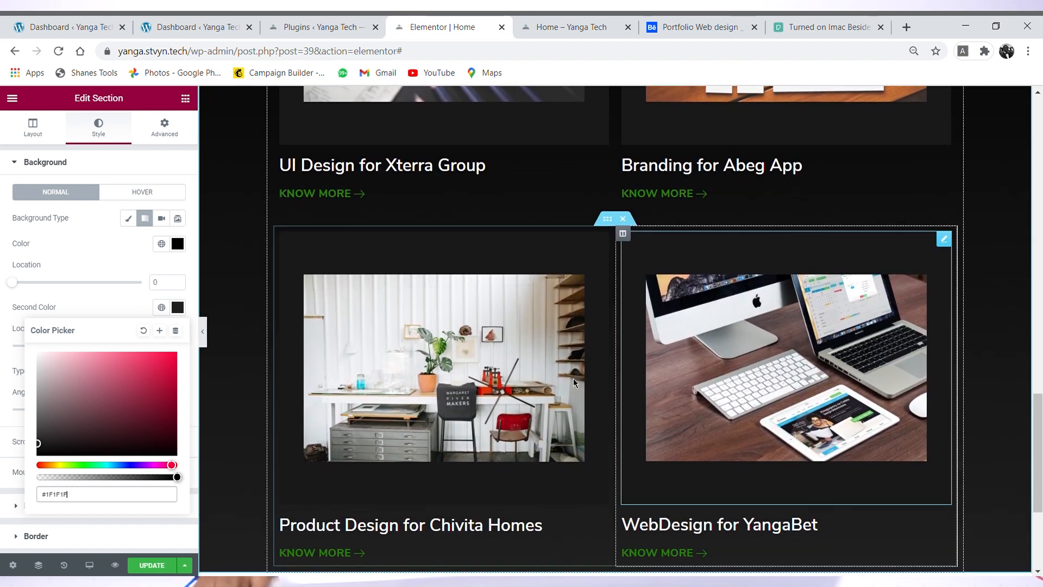
# Step: Change the gradient's second color to light grey and set both color locations to 75
pyautogui.click(52, 374)
pyautogui.click(161, 316)
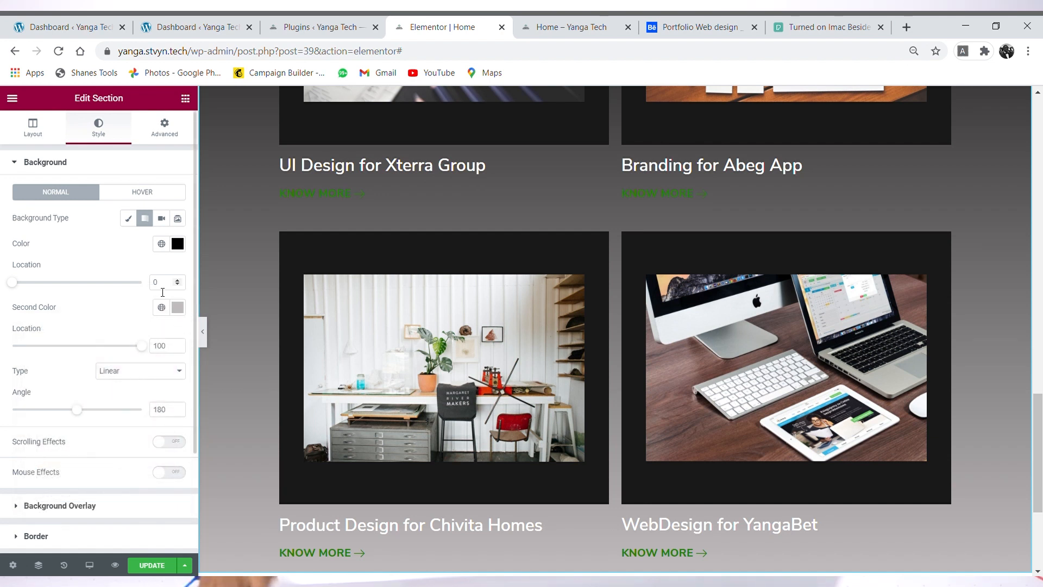
pyautogui.moveTo(24, 294); pyautogui.dragTo(69, 294)
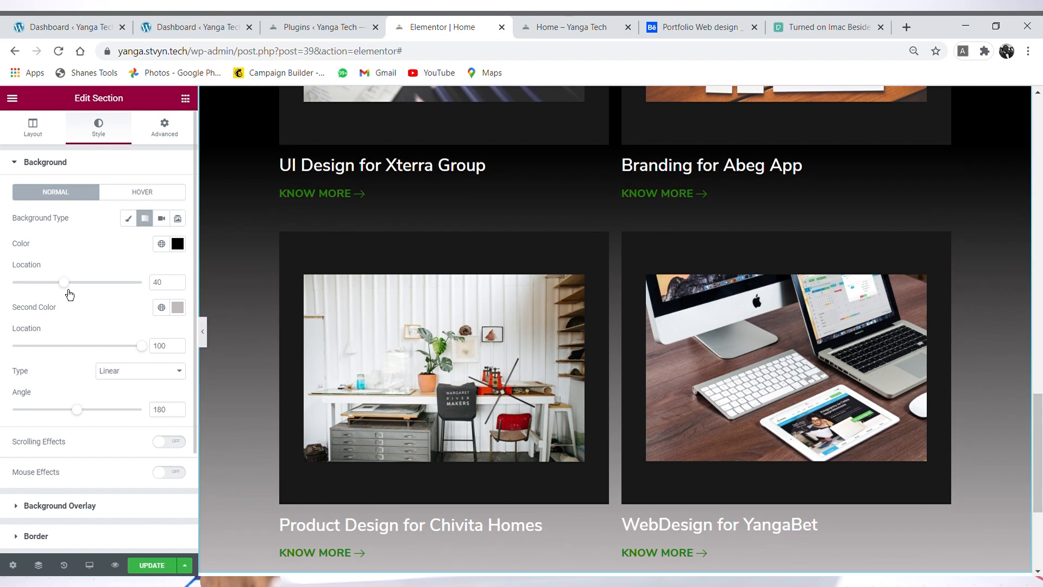
pyautogui.moveTo(147, 352)
pyautogui.mouseDown()
pyautogui.moveTo(71, 352)
pyautogui.moveTo(129, 351)
pyautogui.mouseUp()
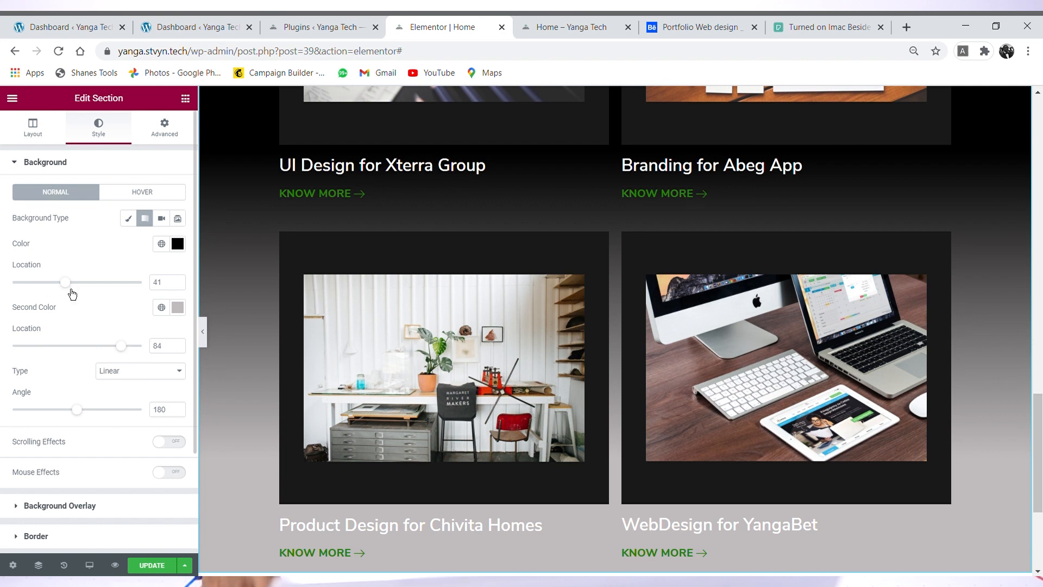
pyautogui.moveTo(67, 289); pyautogui.dragTo(136, 303)
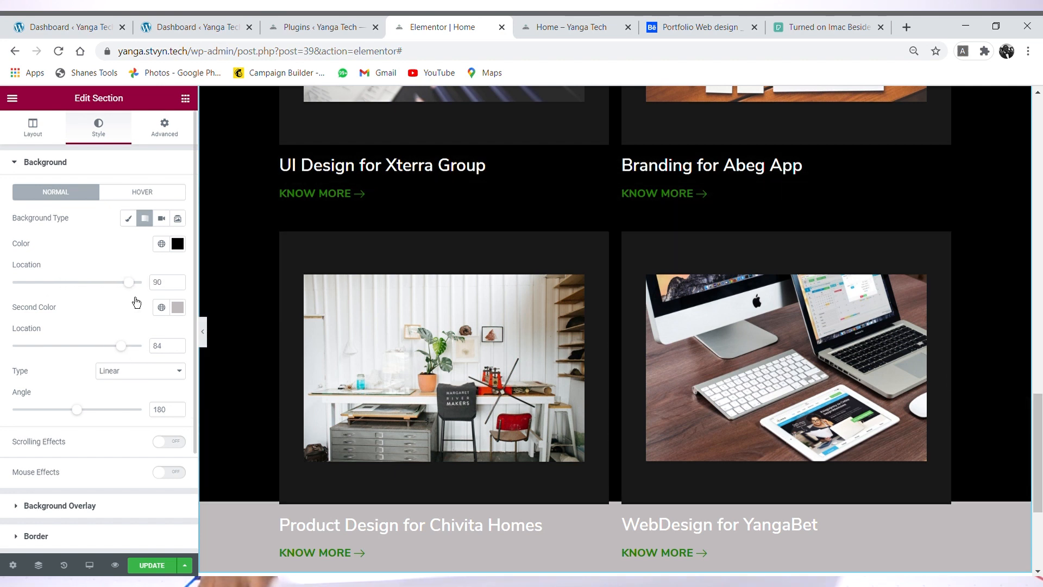
pyautogui.scroll(-5, 855, 468)
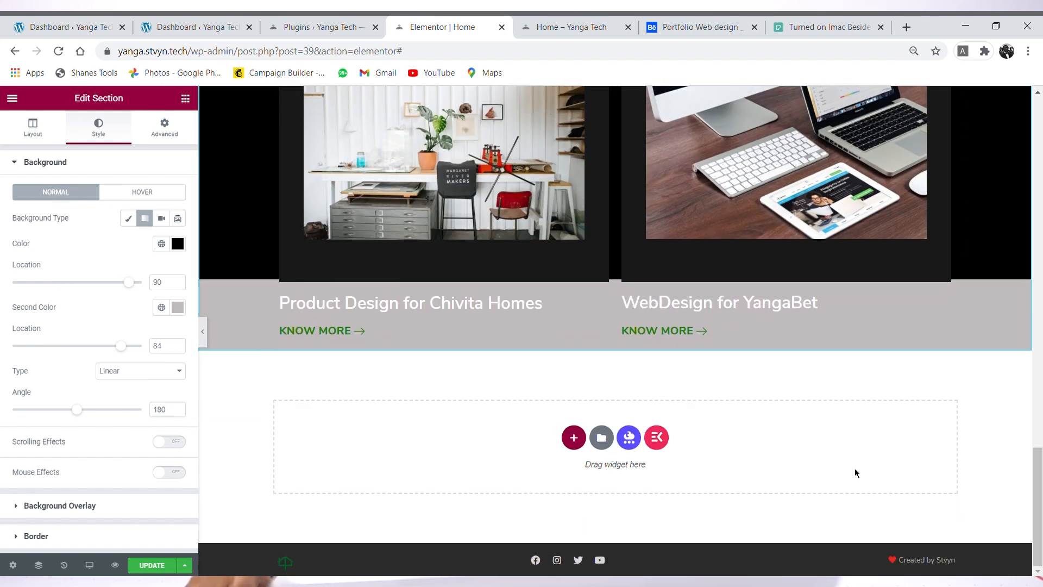
pyautogui.moveTo(134, 291); pyautogui.dragTo(118, 285)
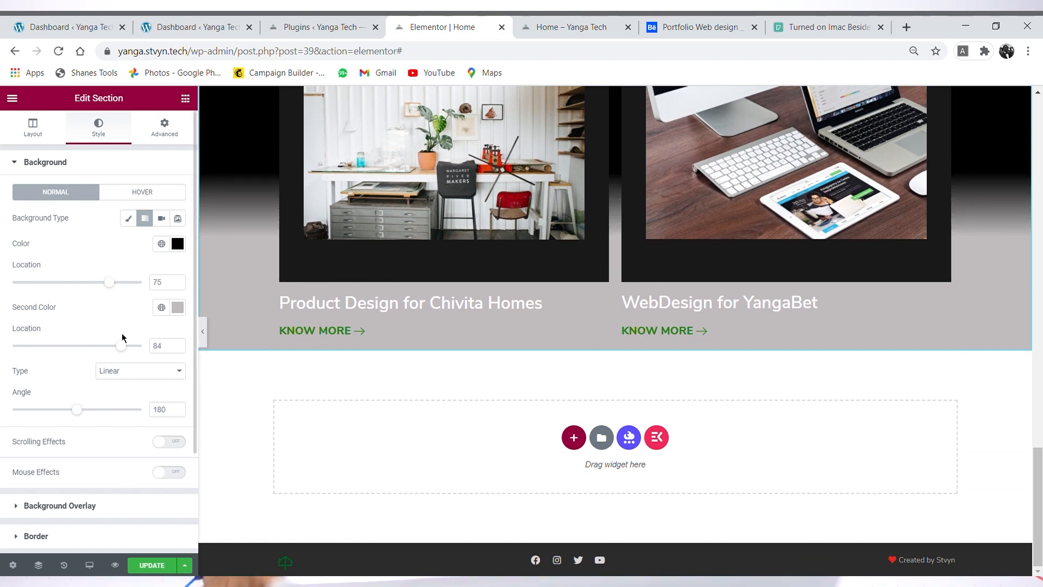
pyautogui.doubleClick(160, 352)
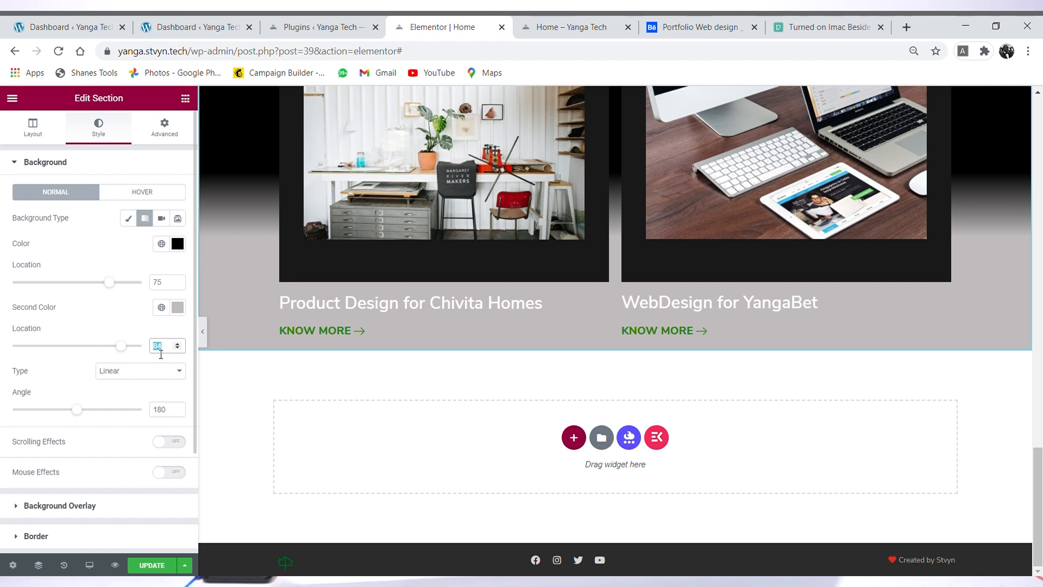
pyautogui.write('75')
# Step: Lower the gradient's first color location to 70 and its second color location to 69
pyautogui.scroll(5, 588, 412)
pyautogui.scroll(4, 588, 413)
pyautogui.scroll(-3, 585, 412)
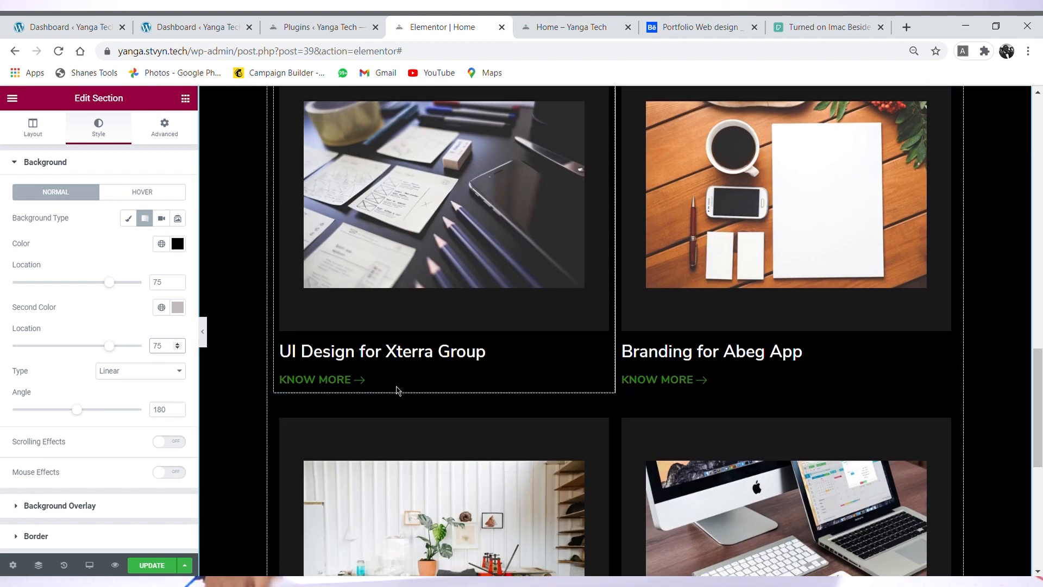
pyautogui.click(179, 284)
pyautogui.click(179, 285)
pyautogui.click(179, 285)
pyautogui.click(179, 284)
pyautogui.click(179, 285)
pyautogui.click(179, 348)
pyautogui.click(178, 348)
pyautogui.click(178, 348)
pyautogui.click(179, 349)
pyautogui.click(179, 348)
pyautogui.click(179, 348)
pyautogui.scroll(-6, 261, 358)
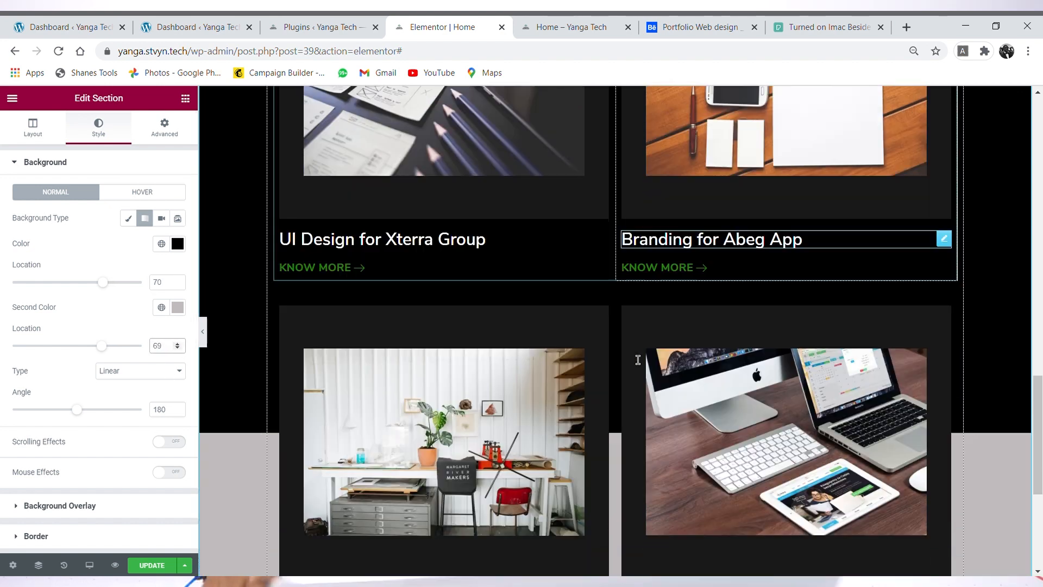
# Step: Set the second color of the project grid section's background gradient to #151515
pyautogui.click(178, 307)
pyautogui.moveTo(47, 432); pyautogui.dragTo(23, 449)
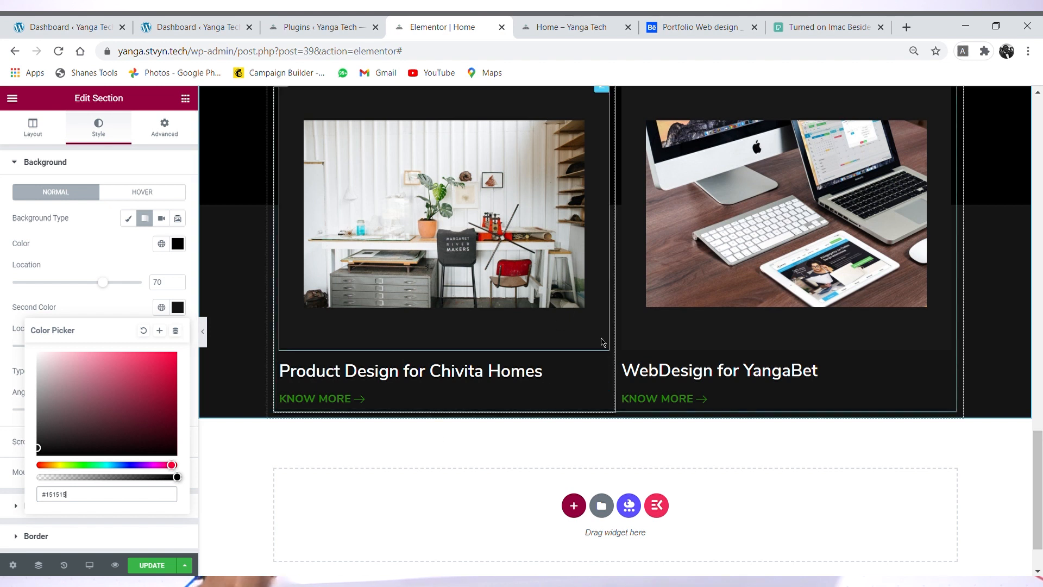
pyautogui.scroll(8, 582, 309)
pyautogui.scroll(-10, 606, 349)
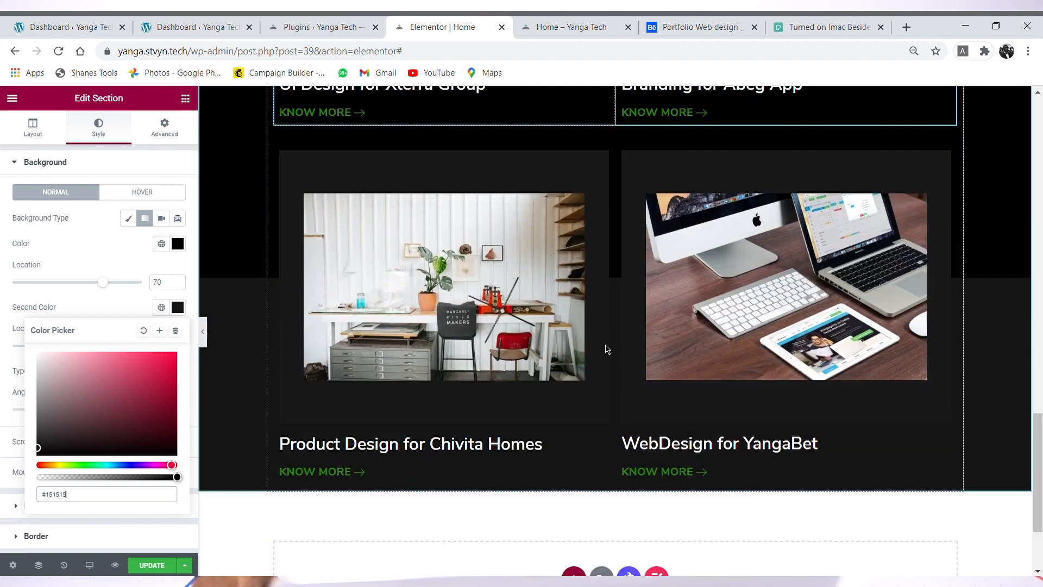
pyautogui.scroll(5, 611, 268)
# Step: Compare the call-to-action and footer area of the Behance reference with the end of the page in the Elementor editor
pyautogui.click(699, 27)
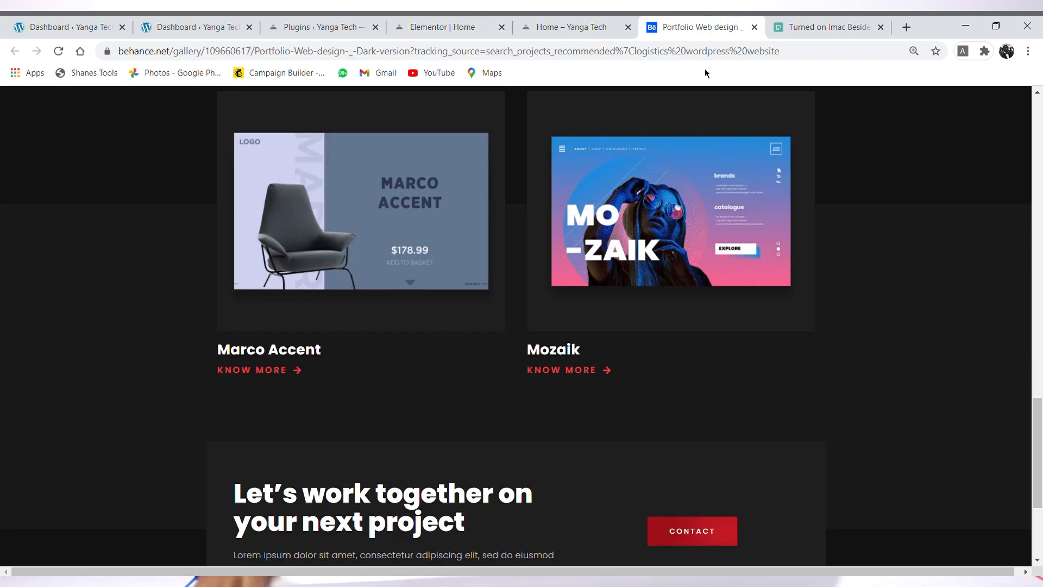
pyautogui.scroll(-3, 691, 320)
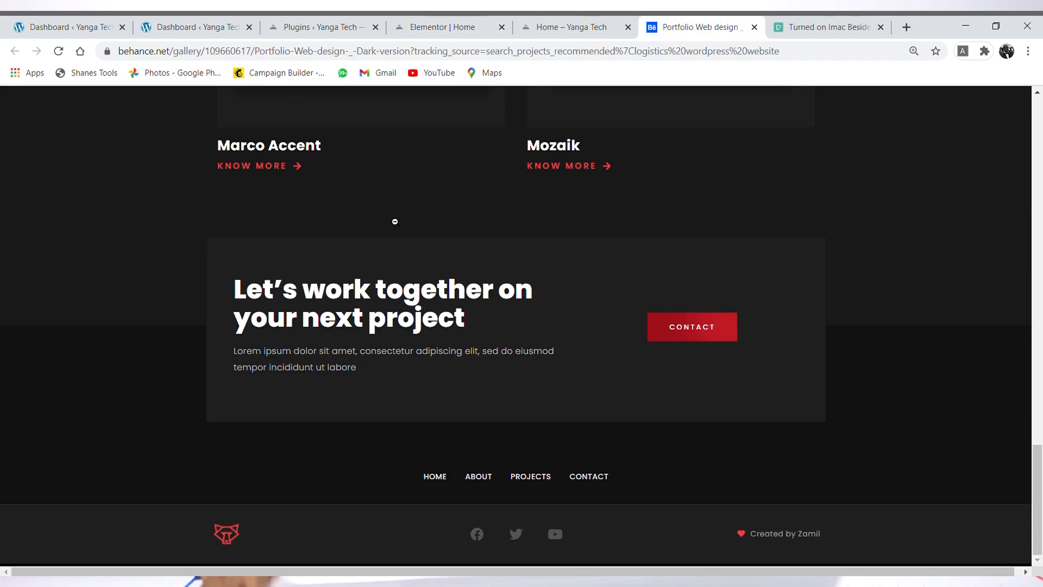
pyautogui.click(435, 27)
pyautogui.scroll(-6, 544, 354)
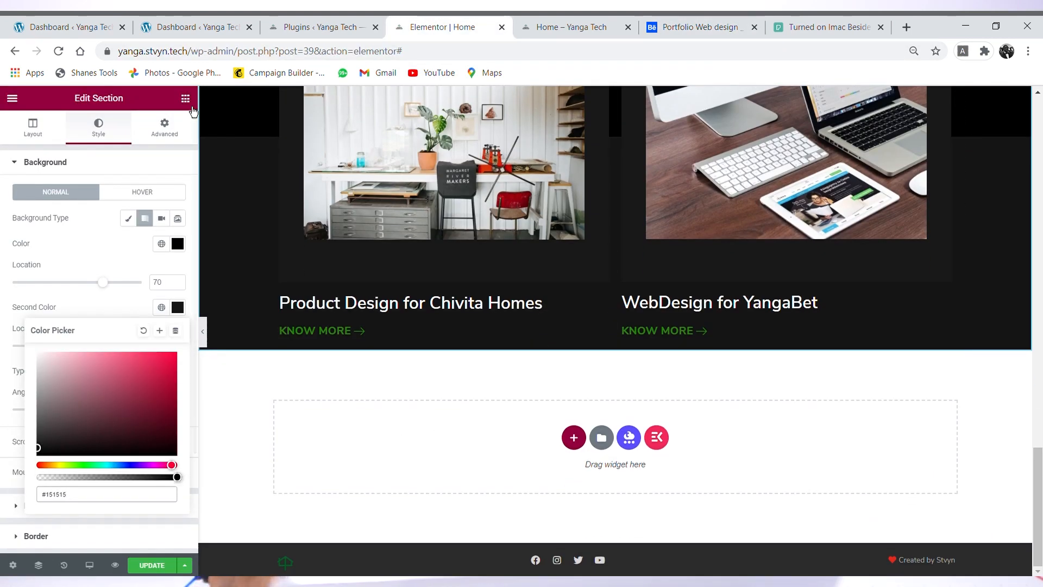
# Step: Recheck the Behance reference and add a single-column section below the project grid in the Elementor editor
pyautogui.click(189, 136)
pyautogui.click(185, 98)
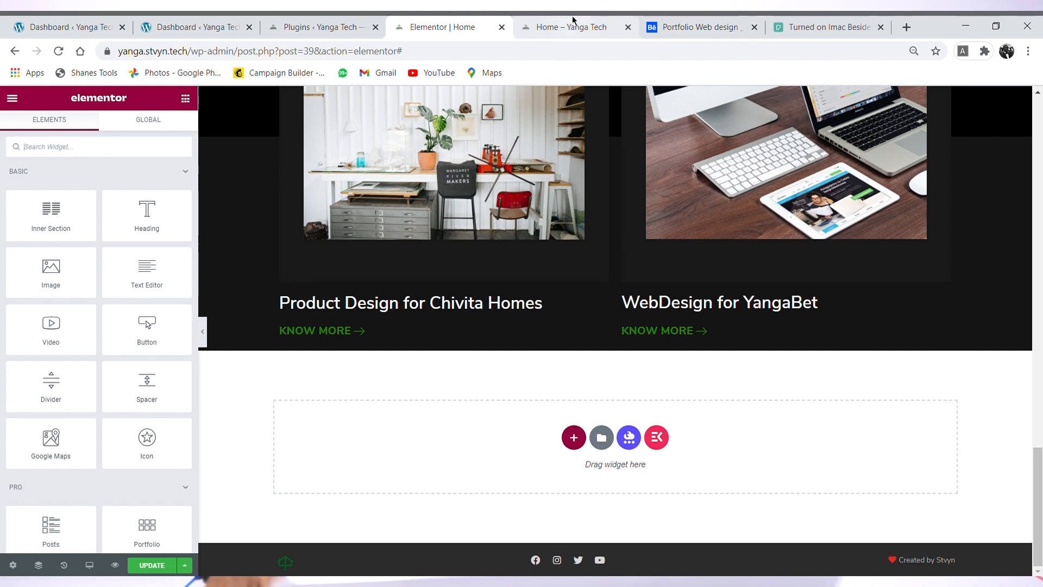
pyautogui.click(719, 20)
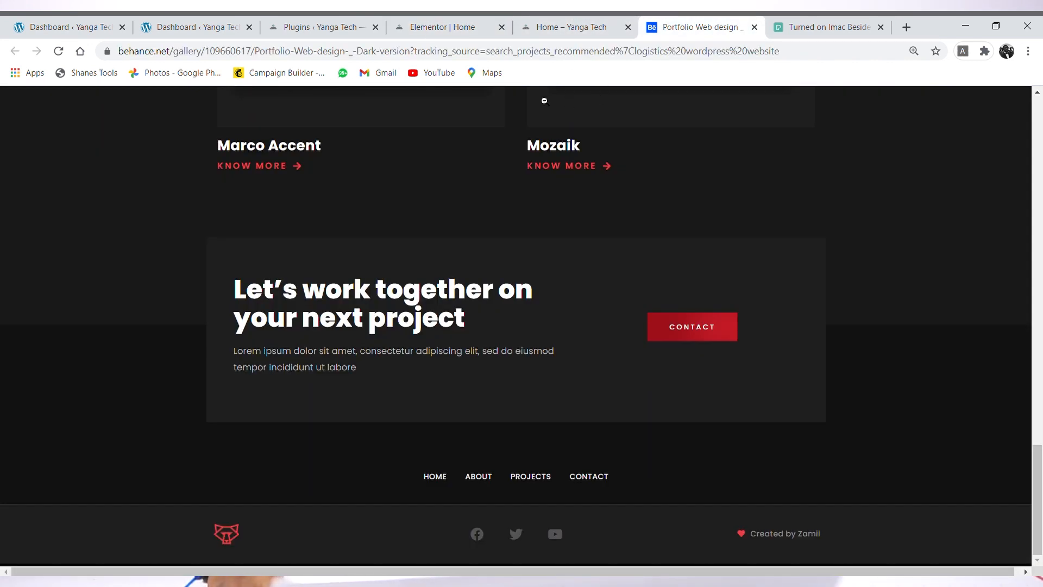
pyautogui.click(431, 24)
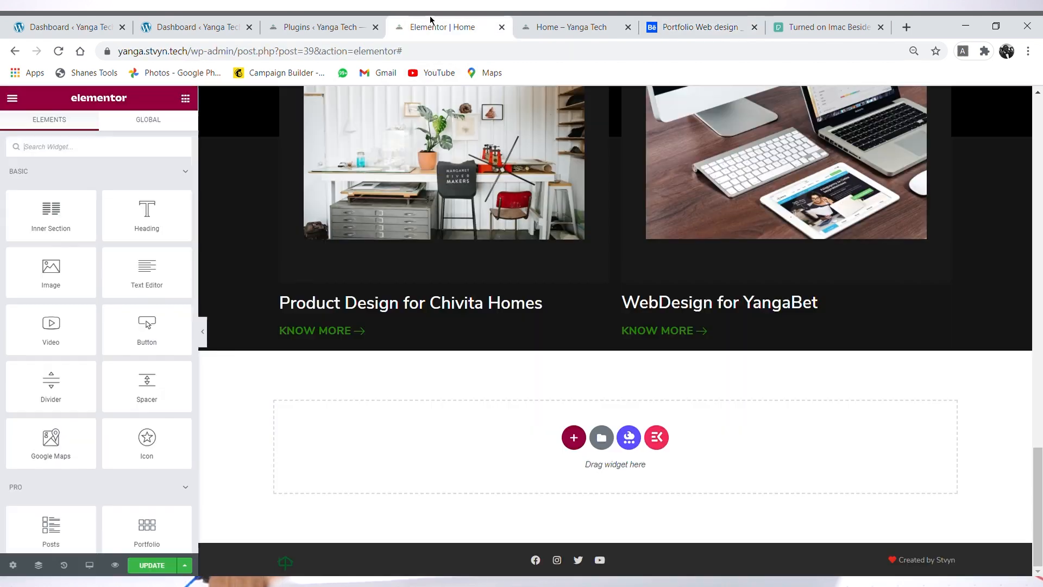
pyautogui.click(574, 438)
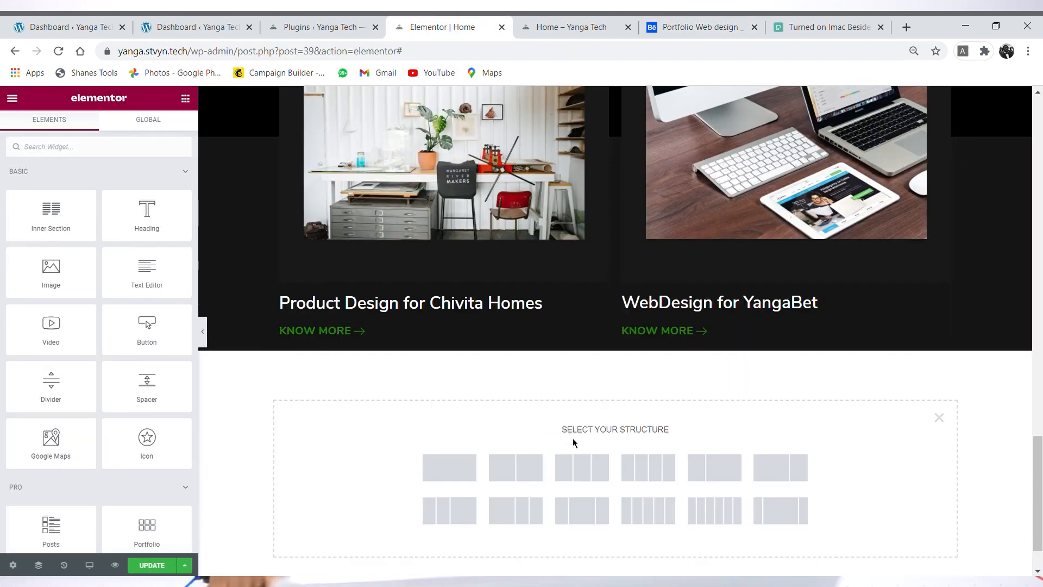
pyautogui.click(449, 468)
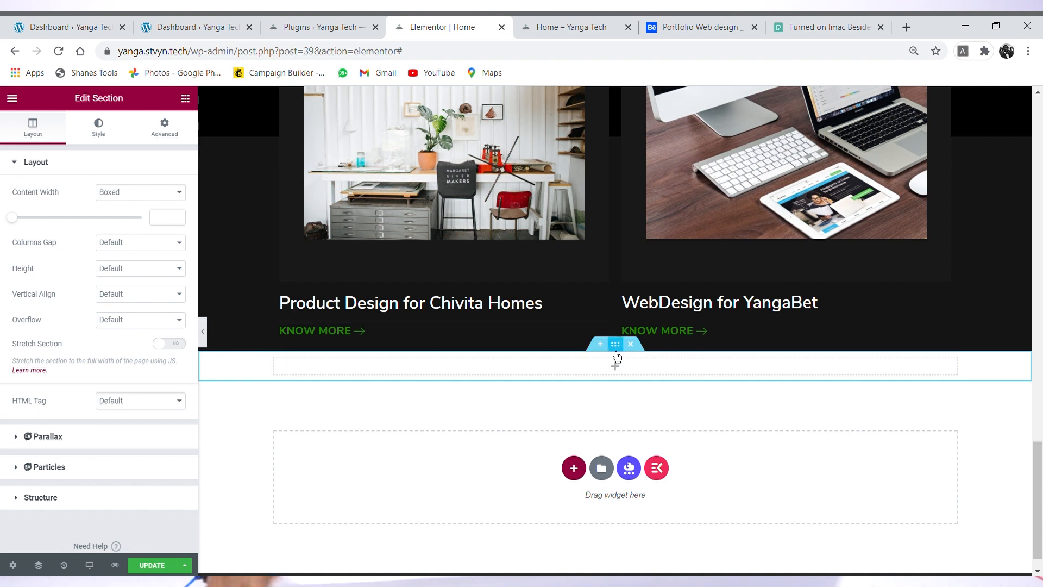
# Step: Give the new empty section below the project grid a classic background color of #000000
pyautogui.scroll(3, 617, 356)
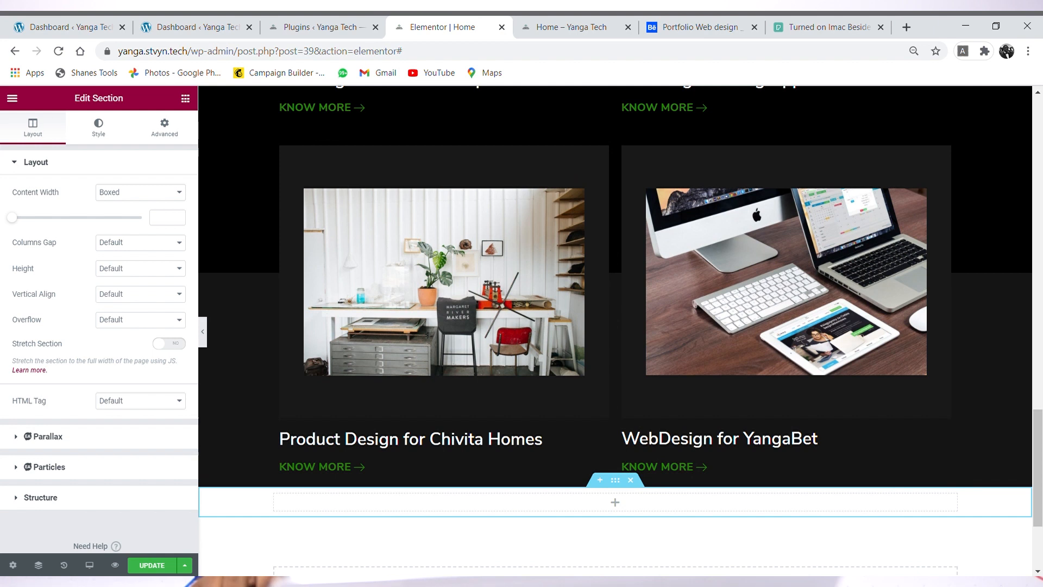
pyautogui.click(616, 482)
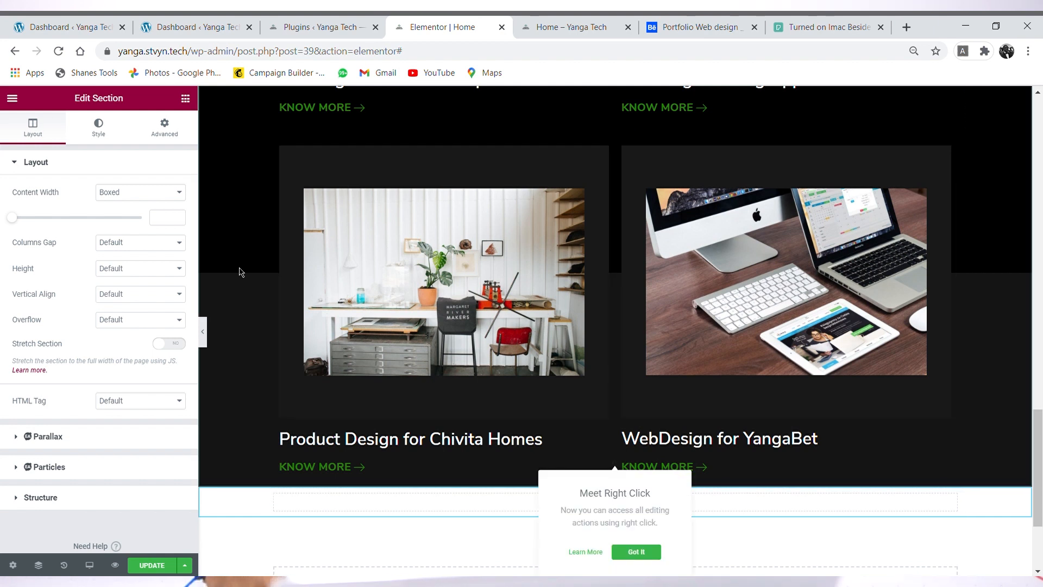
pyautogui.click(111, 140)
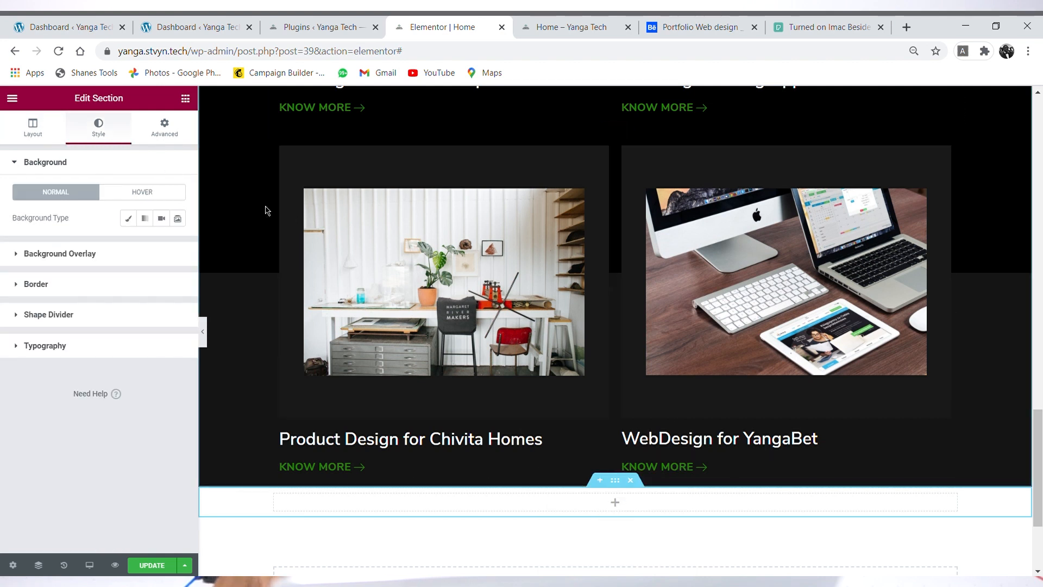
pyautogui.click(135, 225)
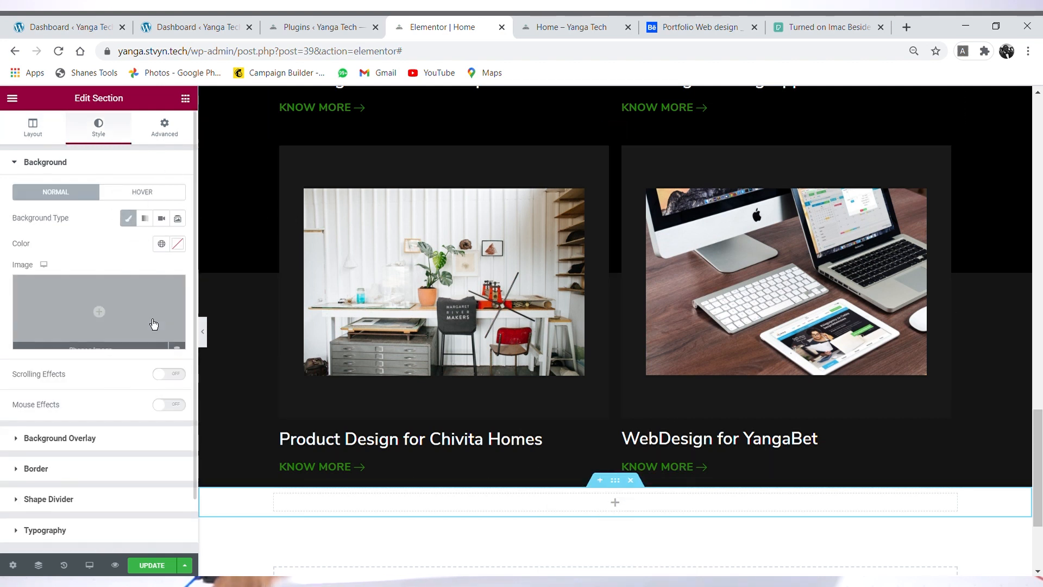
pyautogui.click(177, 244)
pyautogui.moveTo(59, 377); pyautogui.dragTo(14, 400)
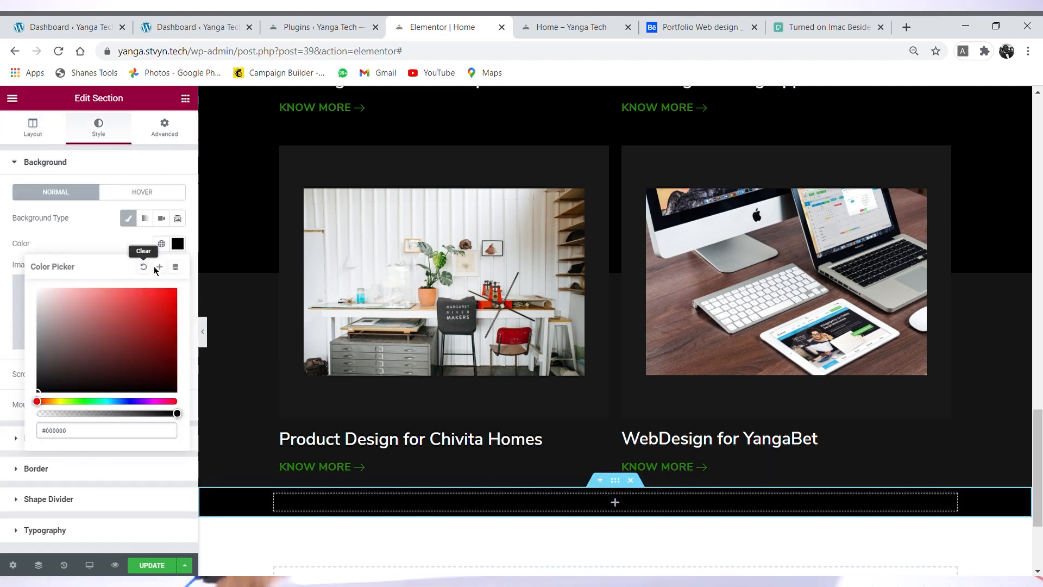
pyautogui.click(185, 251)
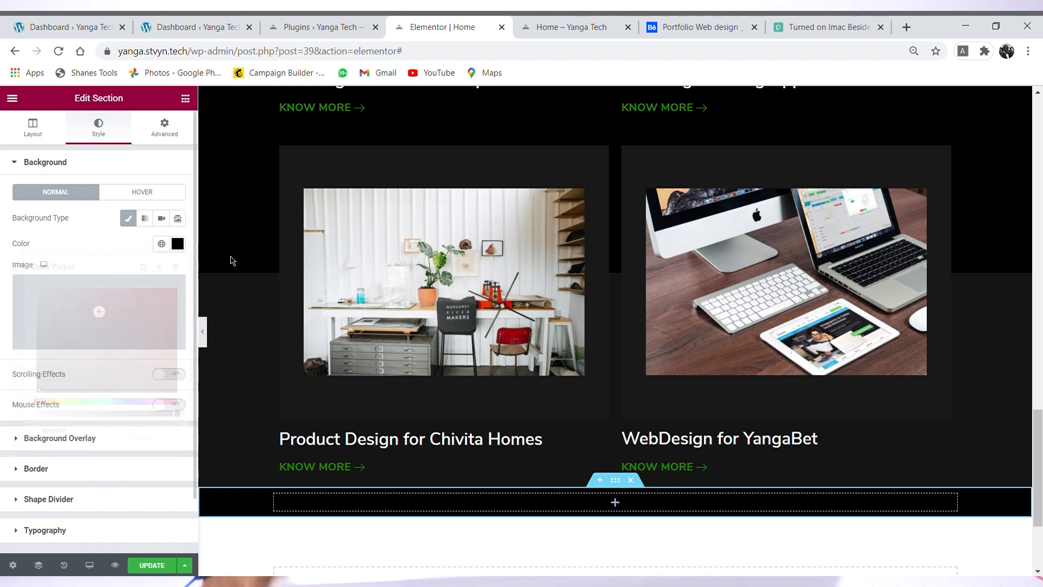
# Step: Check the call-to-action block in the Behance reference and duplicate the Featured Projects heading section in the Elementor editor
pyautogui.click(575, 28)
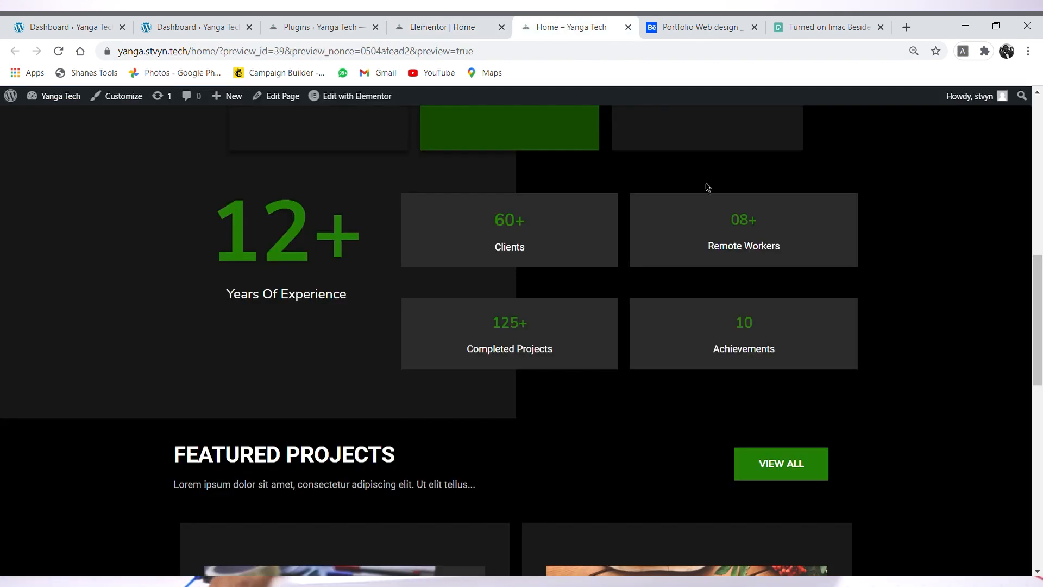
pyautogui.scroll(-5, 660, 126)
pyautogui.click(686, 22)
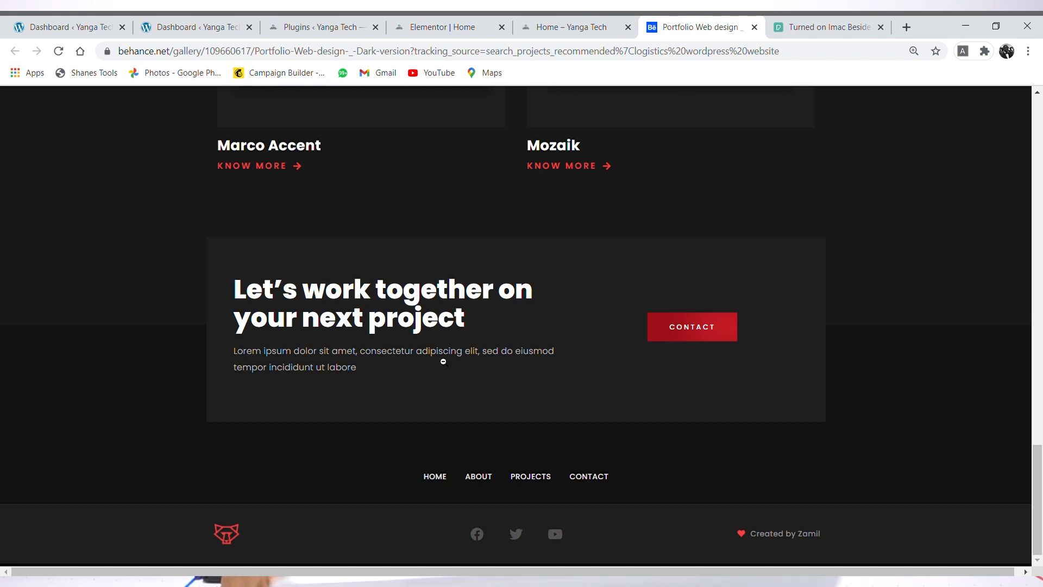
pyautogui.moveTo(1036, 482); pyautogui.dragTo(1037, 521)
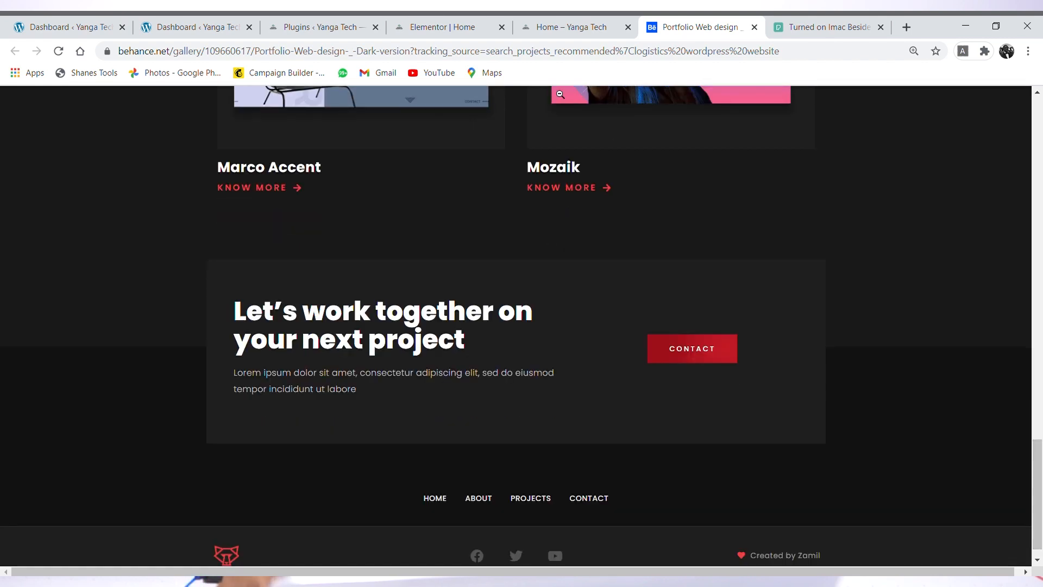
pyautogui.click(458, 26)
pyautogui.scroll(12, 568, 414)
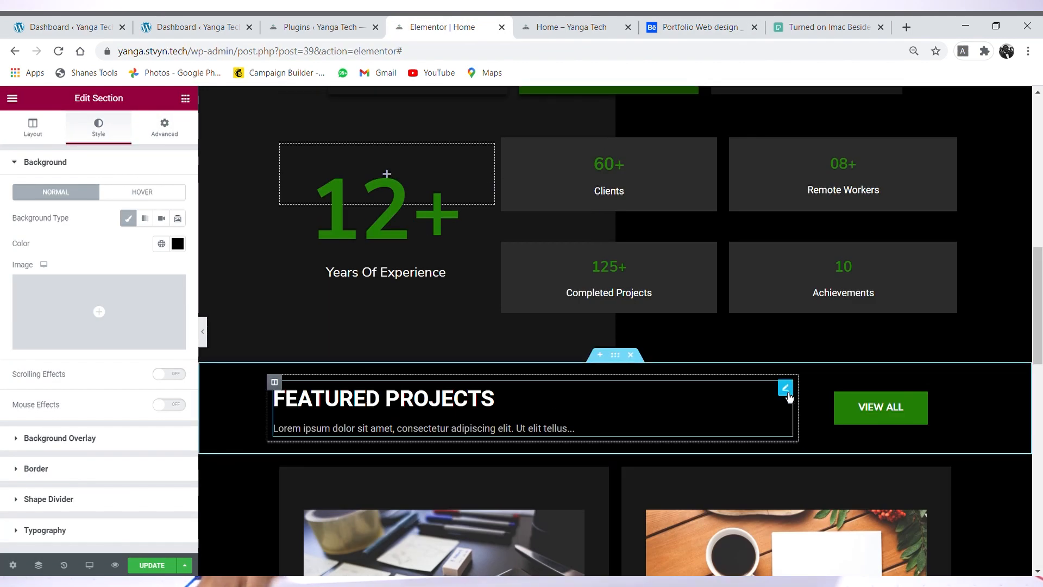
pyautogui.rightClick(786, 396)
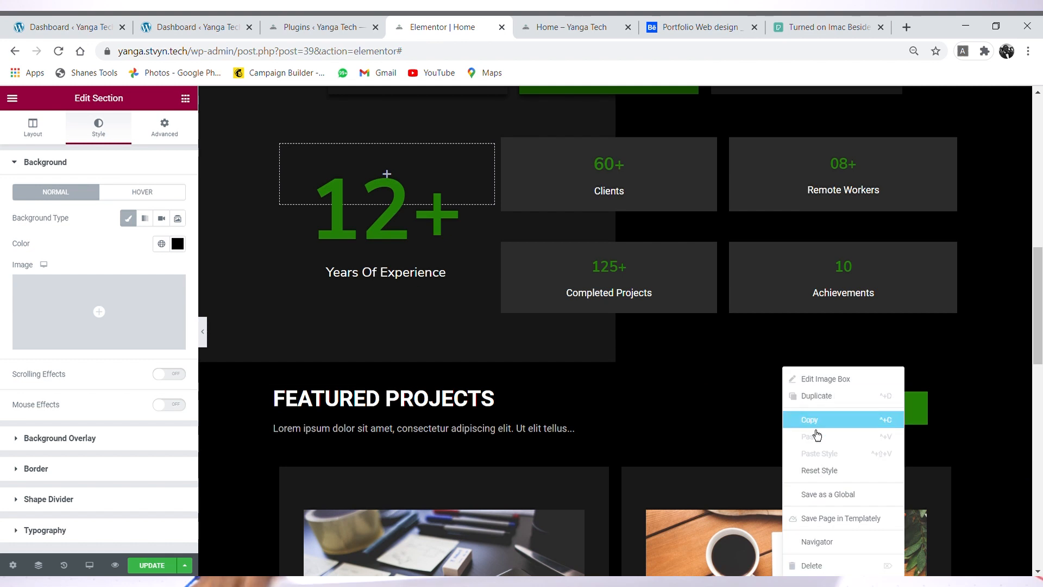
pyautogui.click(816, 426)
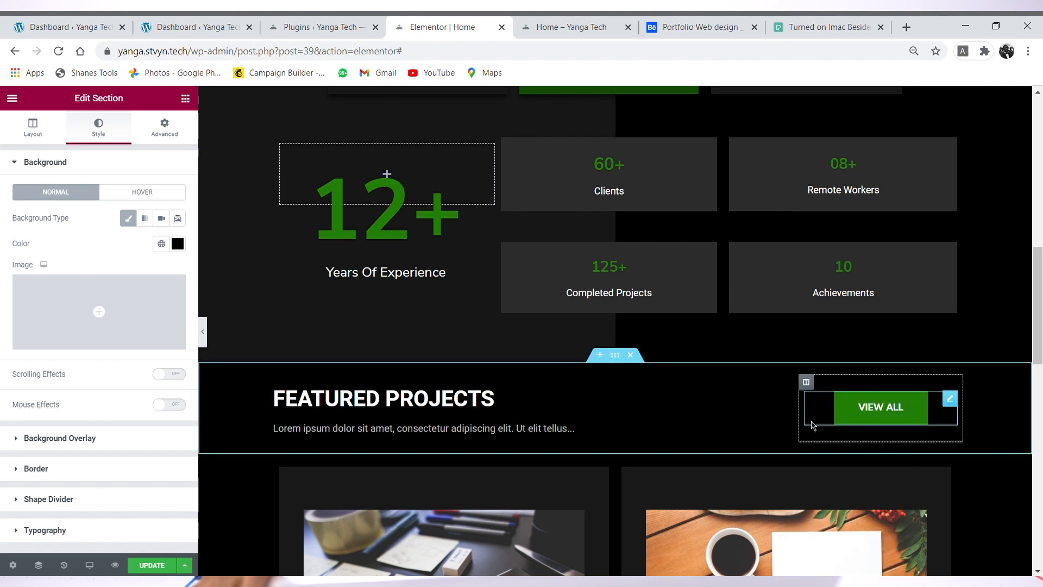
pyautogui.rightClick(618, 346)
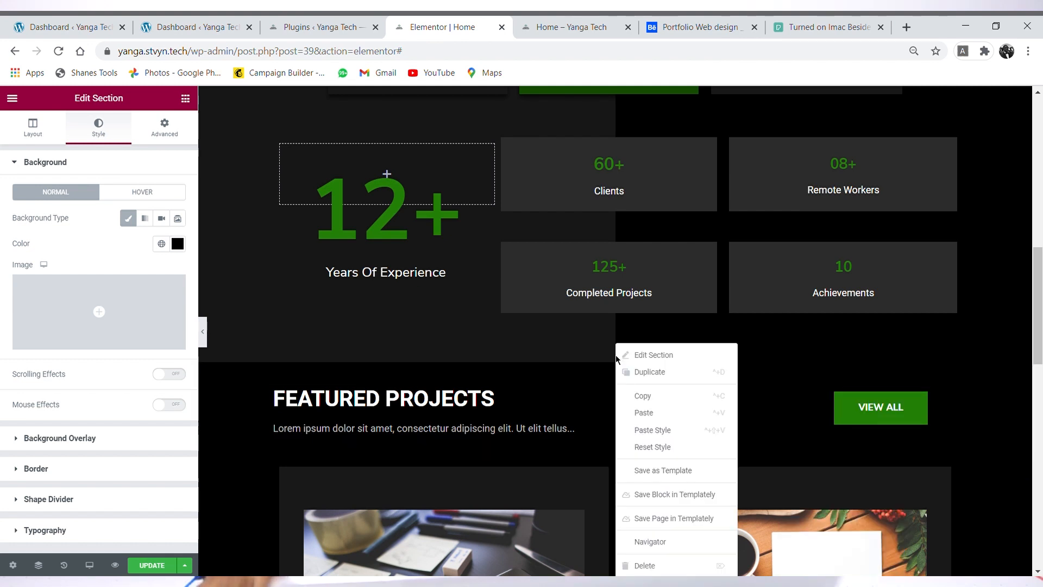
pyautogui.click(649, 380)
# Step: Move the duplicated Featured Projects section directly below the project grid and delete the empty black section beneath it
pyautogui.moveTo(1039, 333); pyautogui.dragTo(1040, 385)
pyautogui.moveTo(621, 197); pyautogui.dragTo(582, 440)
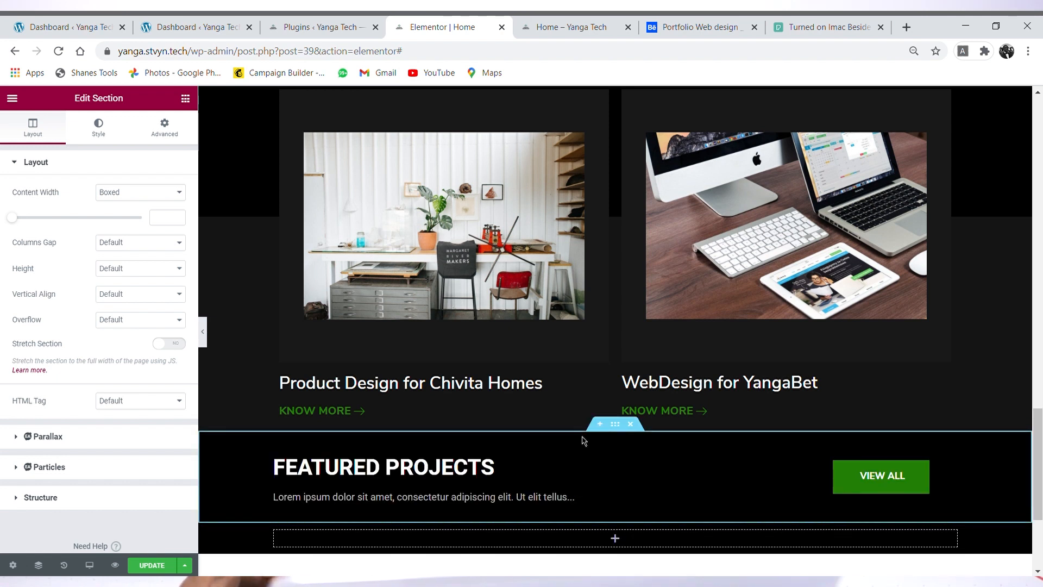
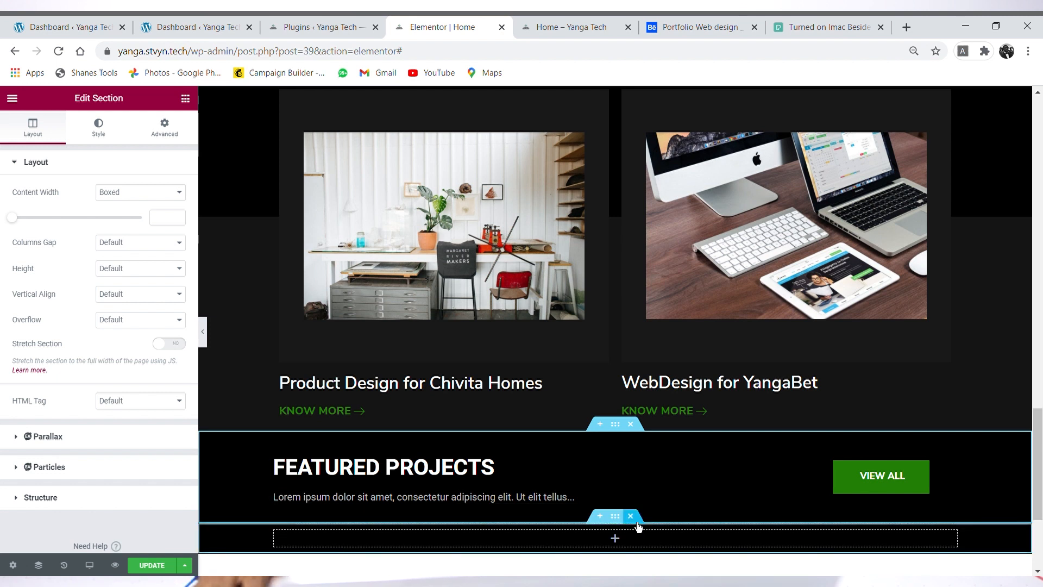
pyautogui.click(630, 517)
# Step: Change the copied image box's title to "Lets' work together on your next project", following the Behance reference
pyautogui.click(524, 466)
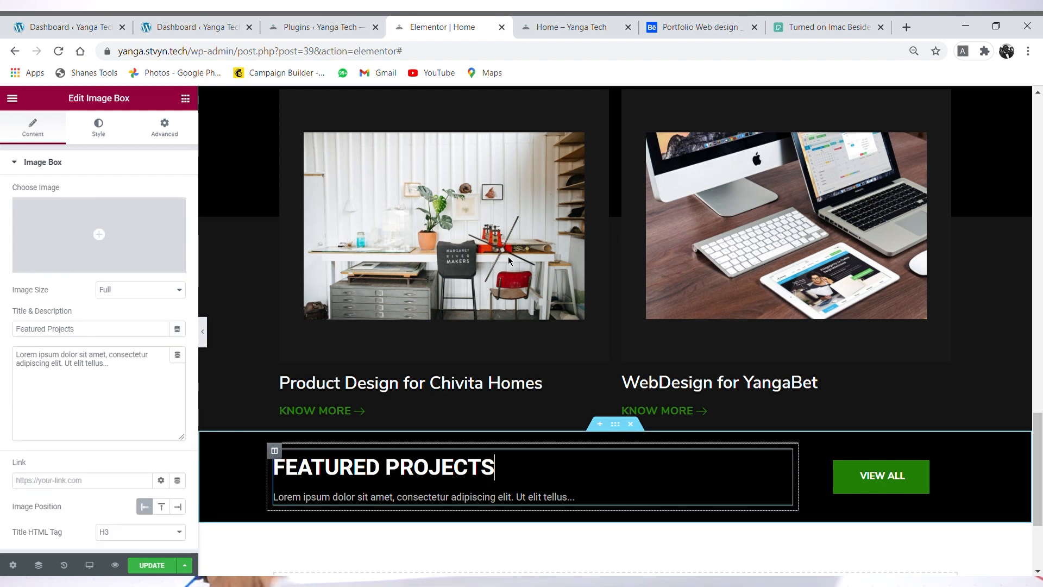
pyautogui.click(590, 25)
pyautogui.click(703, 29)
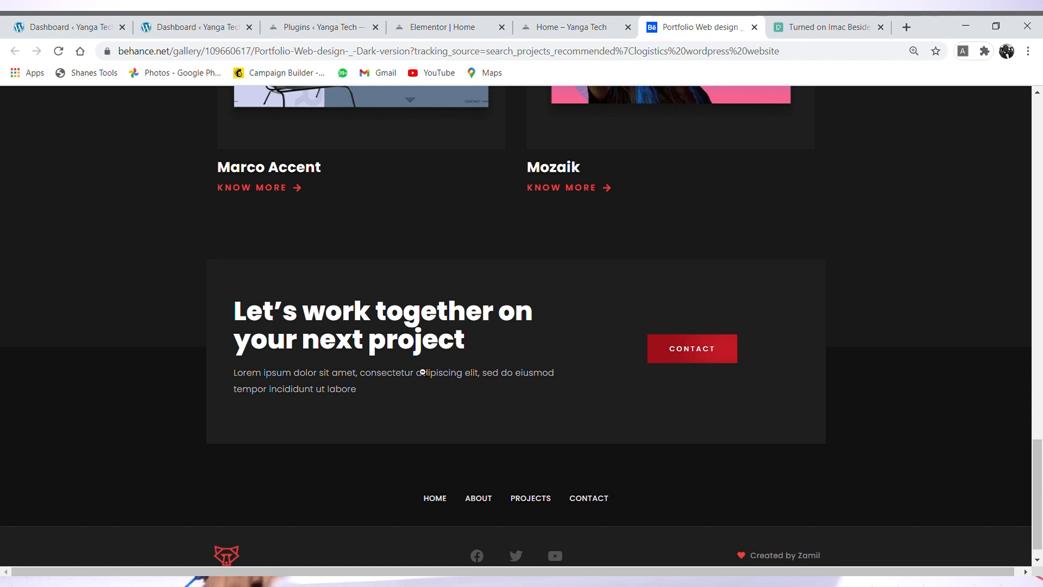
pyautogui.click(437, 26)
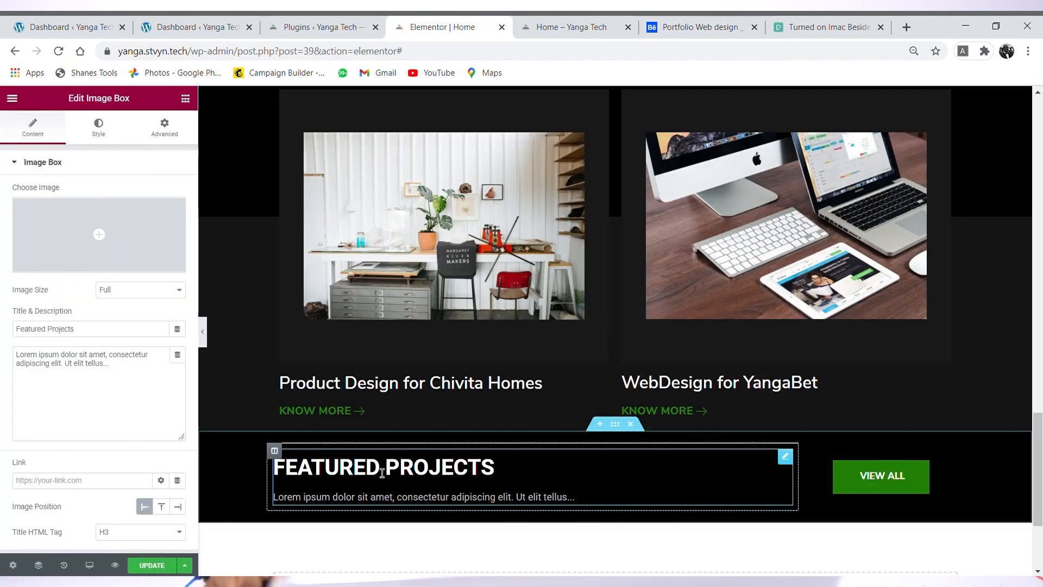
pyautogui.moveTo(81, 330); pyautogui.dragTo(1, 320)
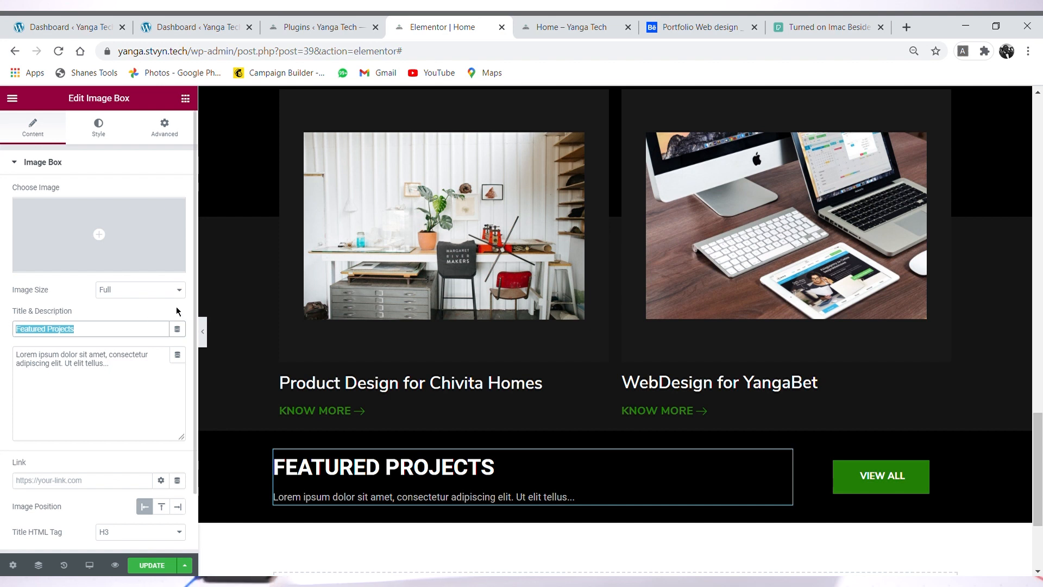
pyautogui.write('Lets work')
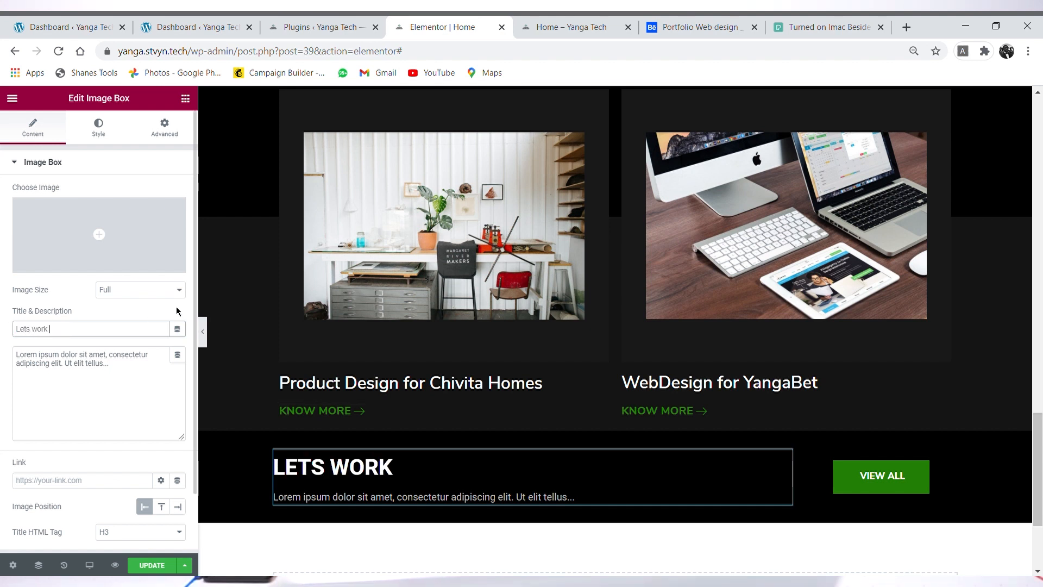
pyautogui.write(' together on your next pr')
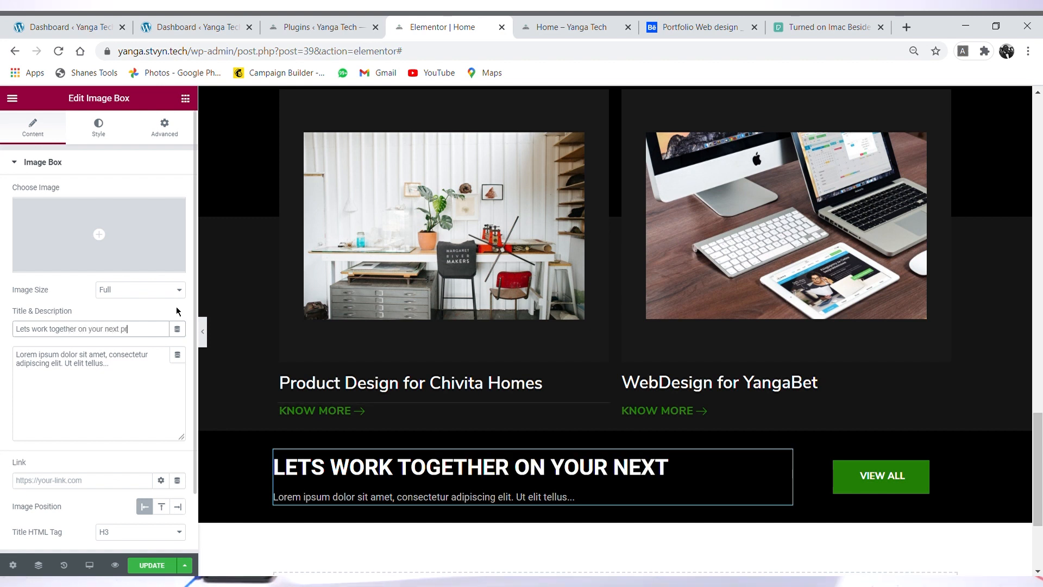
pyautogui.write('oject')
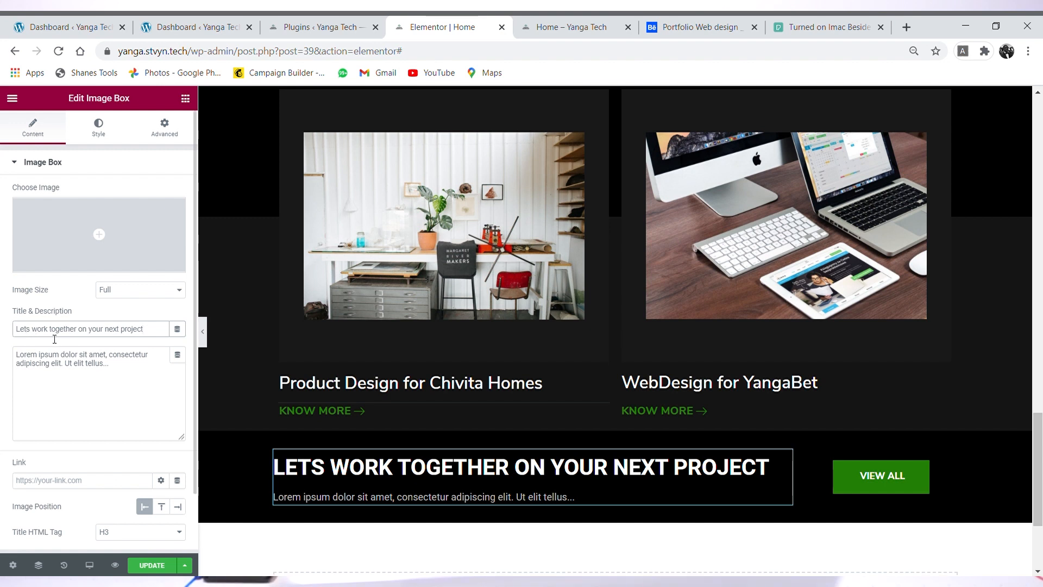
pyautogui.write("'")
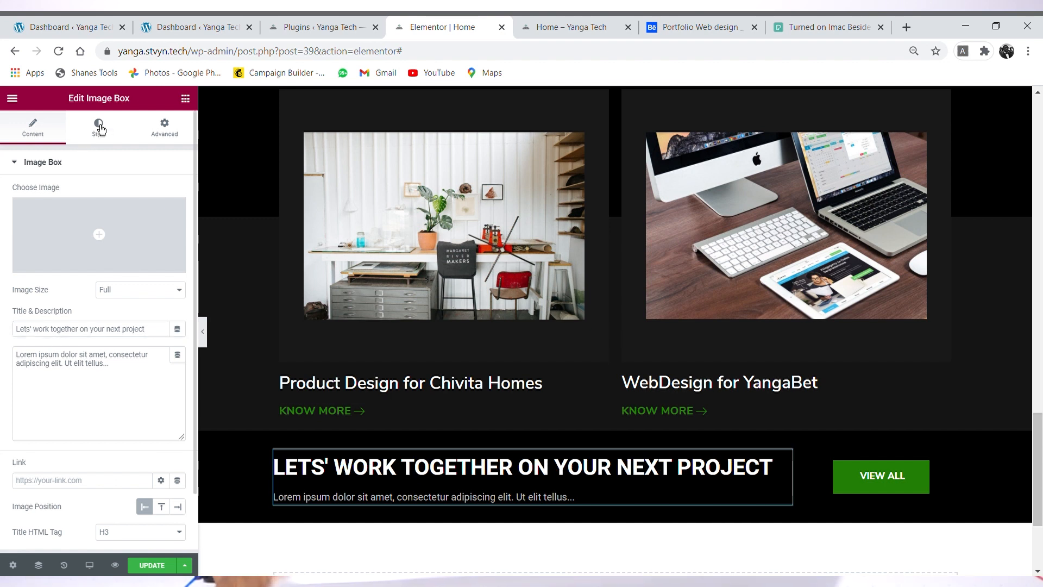
# Step: Set the text transform of the call-to-action title's typography to Default
pyautogui.click(98, 128)
pyautogui.click(100, 169)
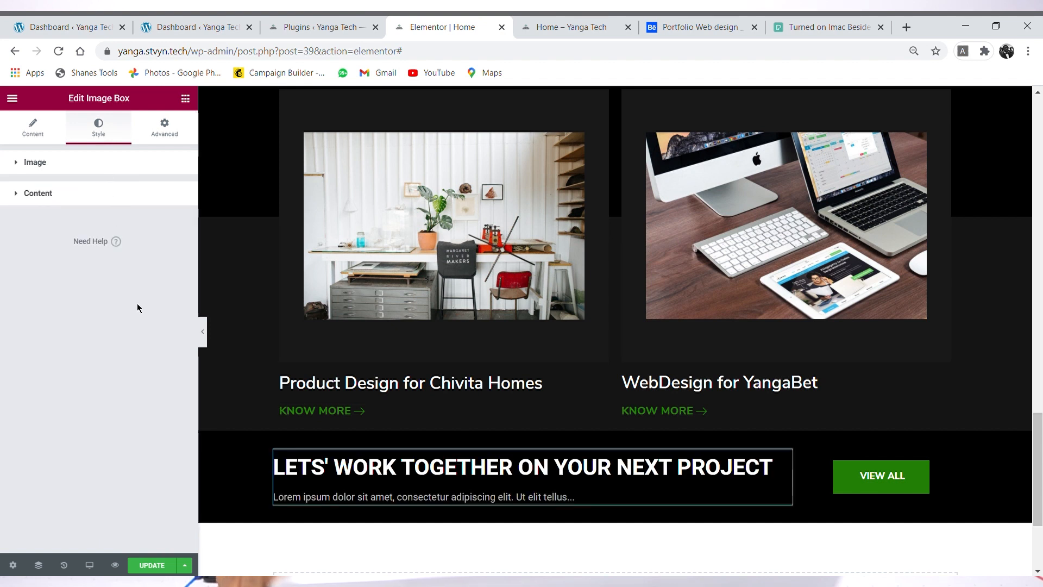
pyautogui.click(118, 196)
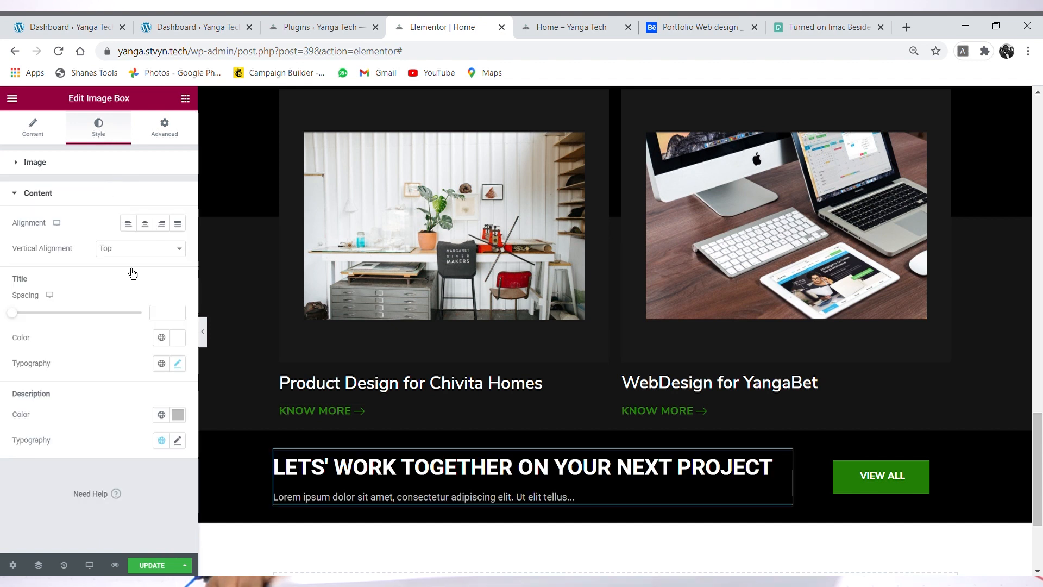
pyautogui.click(178, 364)
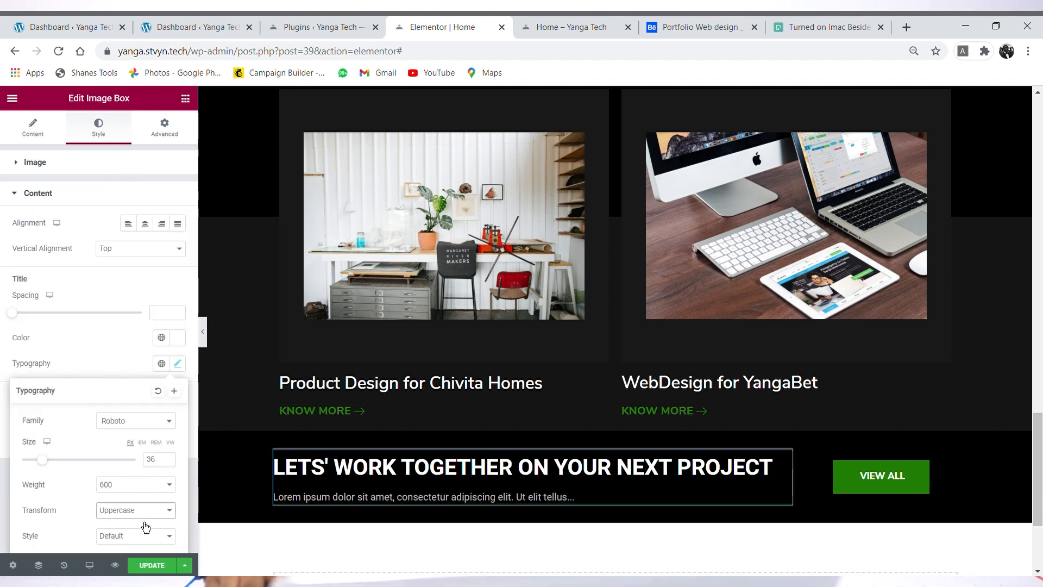
pyautogui.click(121, 410)
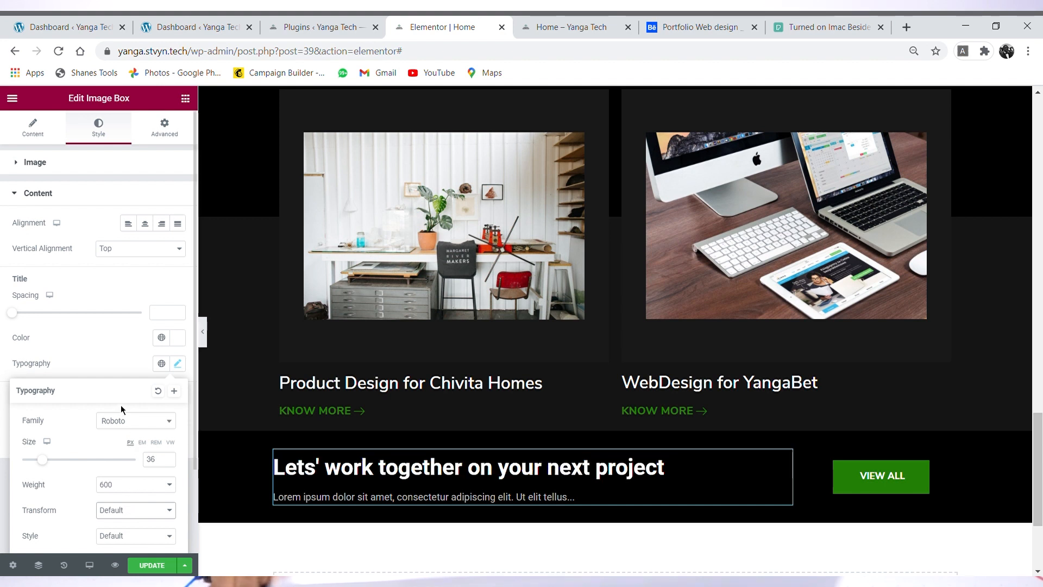
pyautogui.click(183, 371)
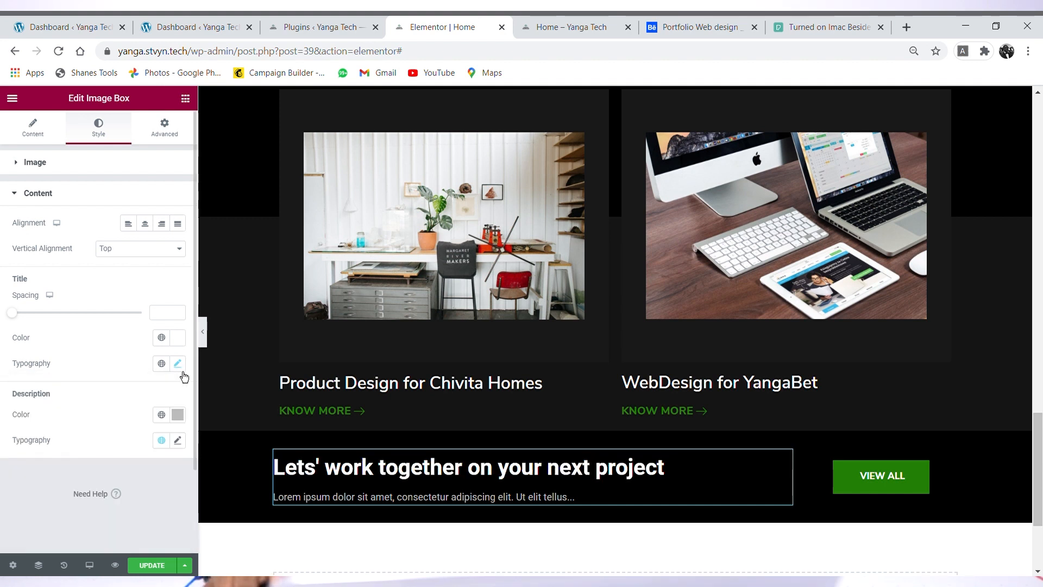
# Step: Set the call-to-action title's font size to 52 px
pyautogui.click(182, 371)
pyautogui.doubleClick(151, 460)
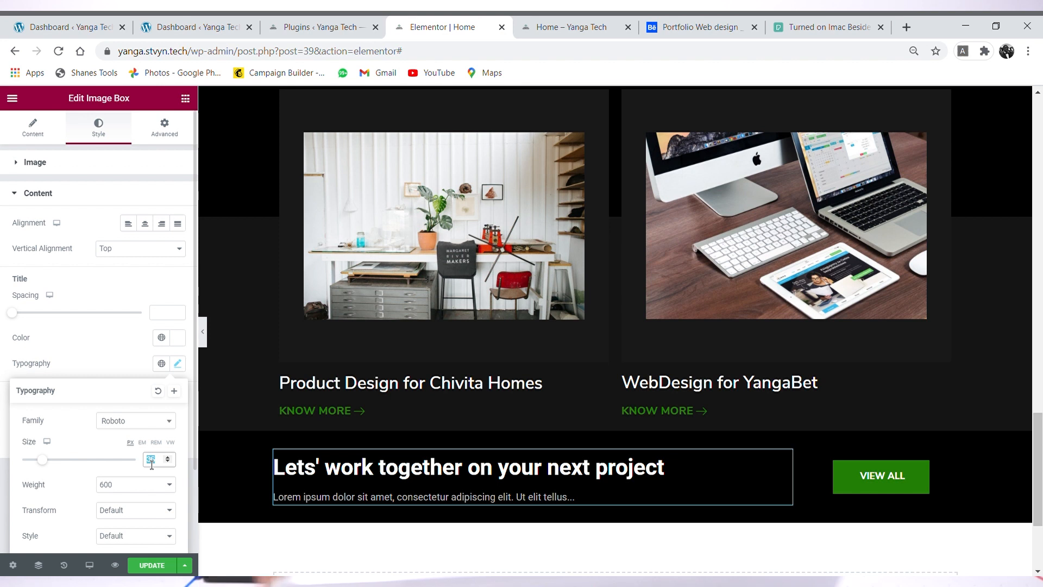
pyautogui.write('42')
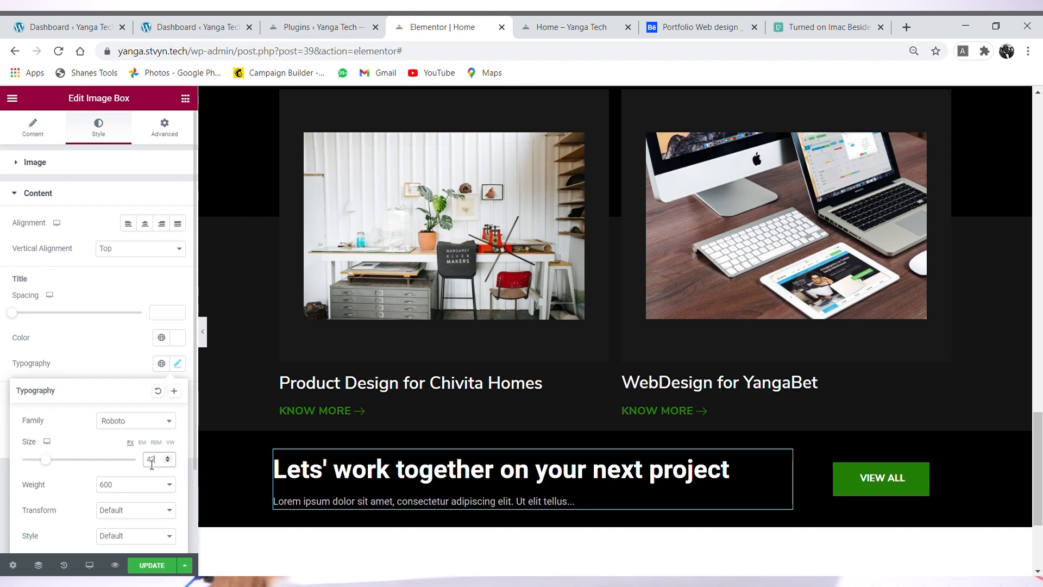
pyautogui.click(168, 458)
pyautogui.click(168, 458)
pyautogui.click(167, 458)
pyautogui.click(168, 458)
pyautogui.click(168, 458)
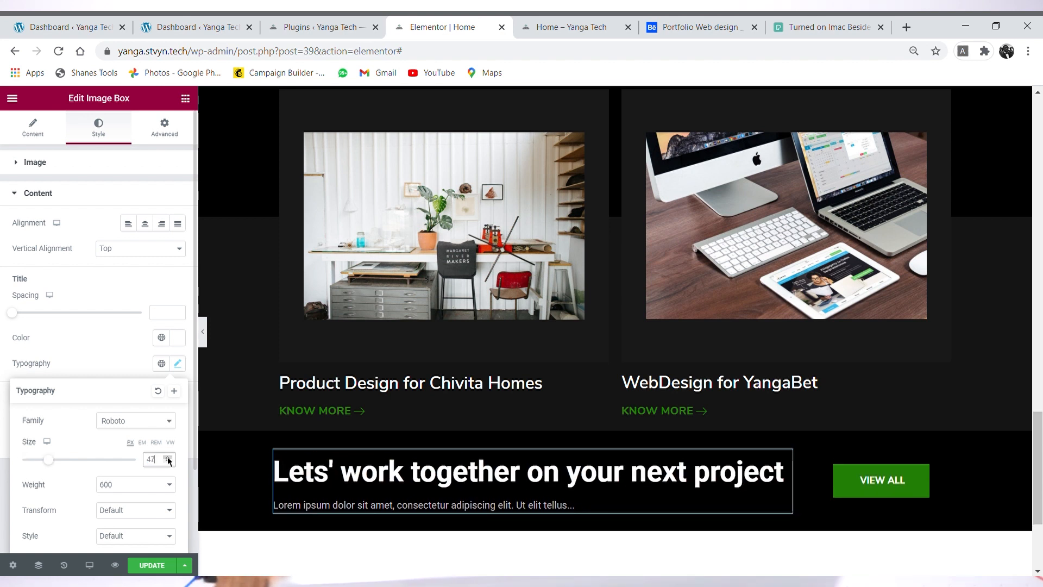
pyautogui.click(168, 458)
pyautogui.click(168, 458)
pyautogui.click(168, 458)
pyautogui.click(168, 458)
pyautogui.click(168, 458)
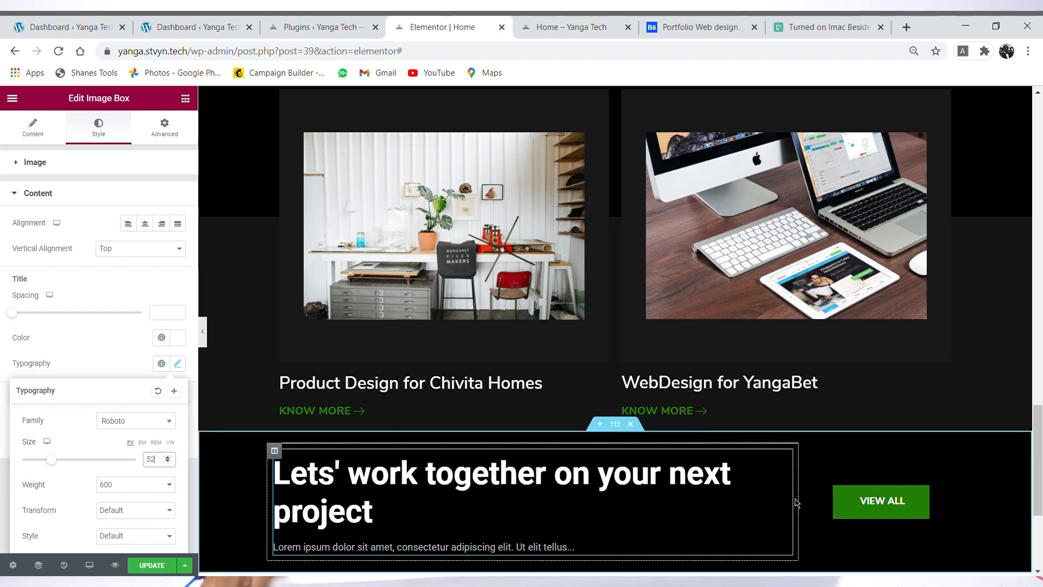
# Step: Check the Behance reference and set the call-to-action section's boxed content width to 1008
pyautogui.click(694, 21)
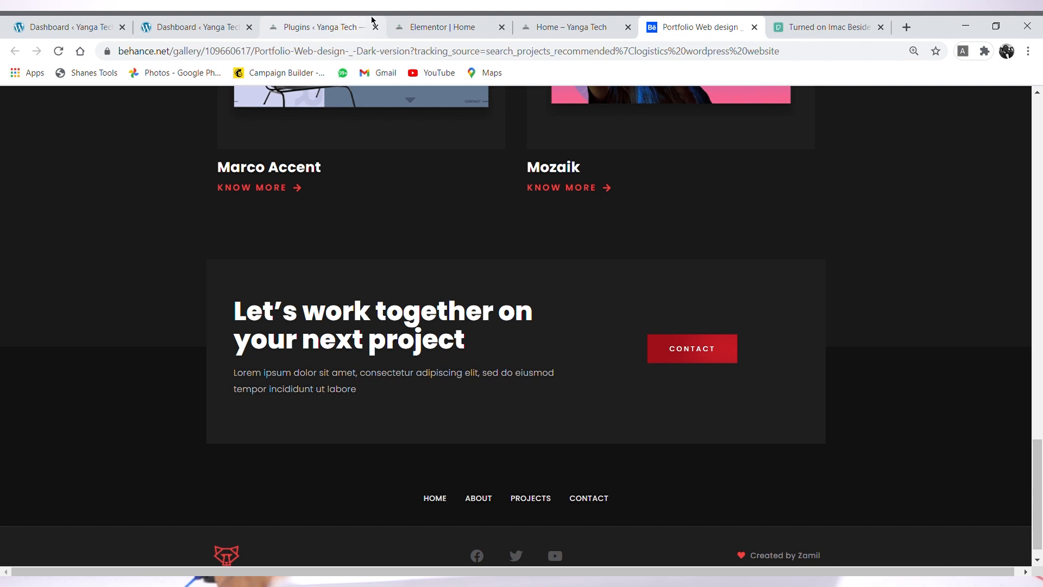
pyautogui.click(446, 26)
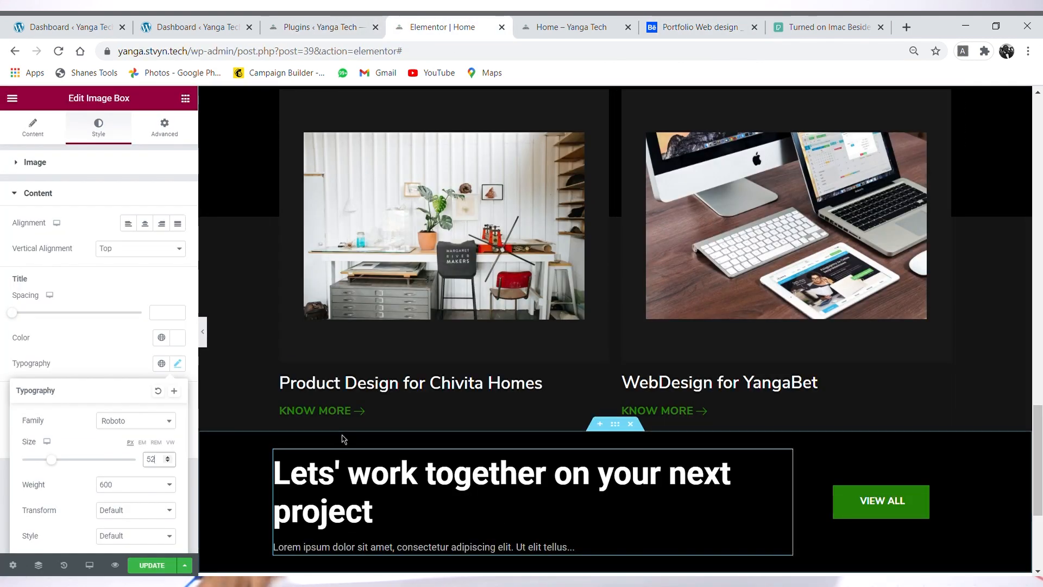
pyautogui.click(621, 432)
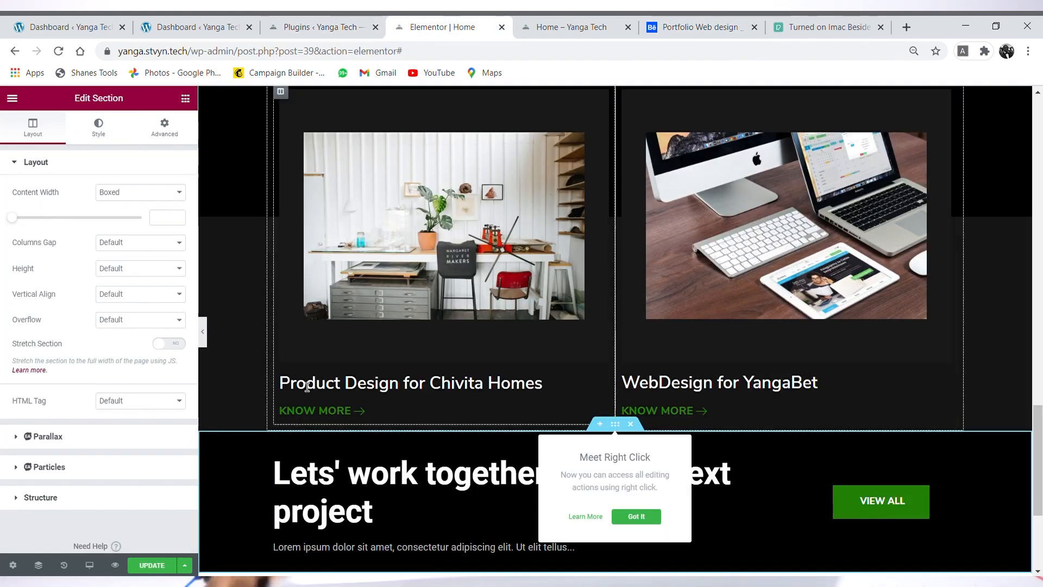
pyautogui.click(17, 220)
pyautogui.moveTo(50, 227); pyautogui.dragTo(78, 231)
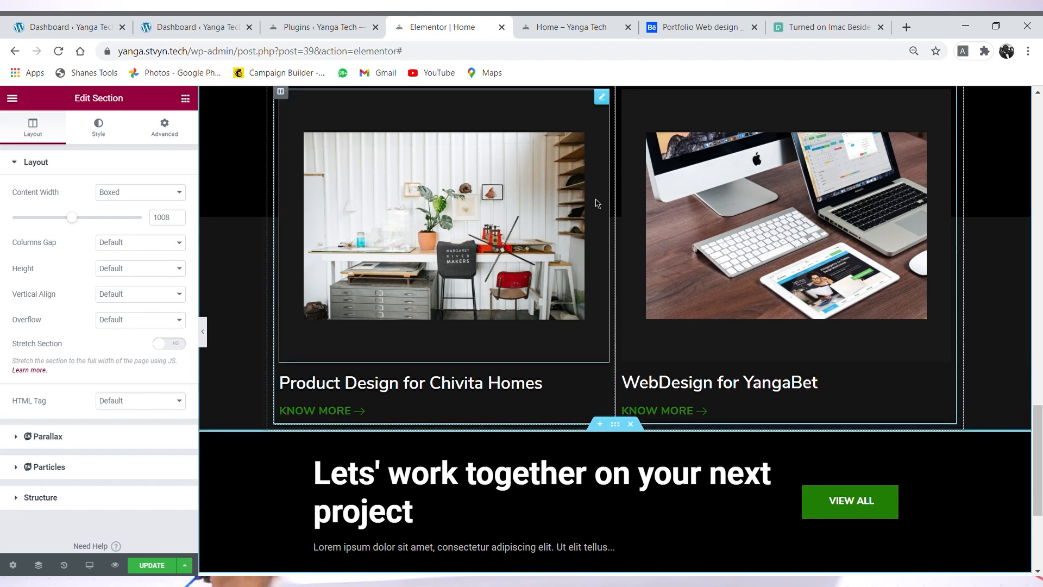
# Step: Compare with the Behance reference and set the call-to-action text column's padding to 20 px on all sides
pyautogui.click(569, 18)
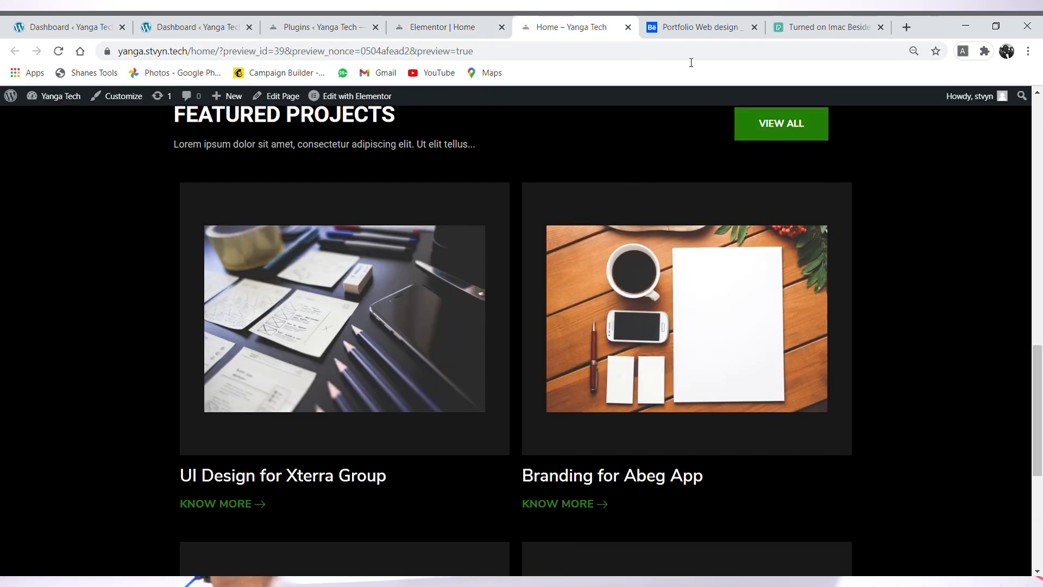
pyautogui.click(699, 28)
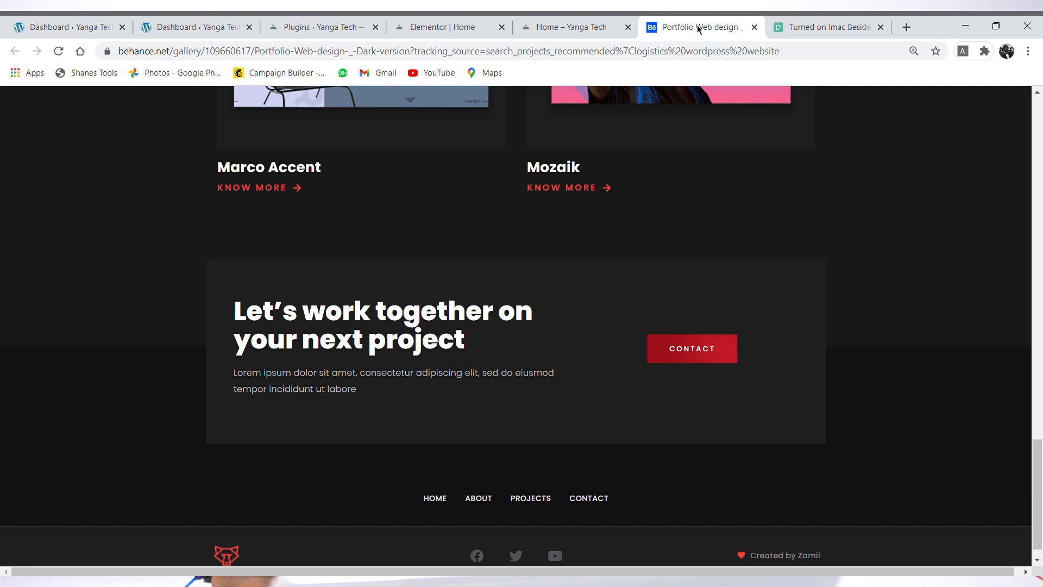
pyautogui.click(285, 22)
pyautogui.click(443, 21)
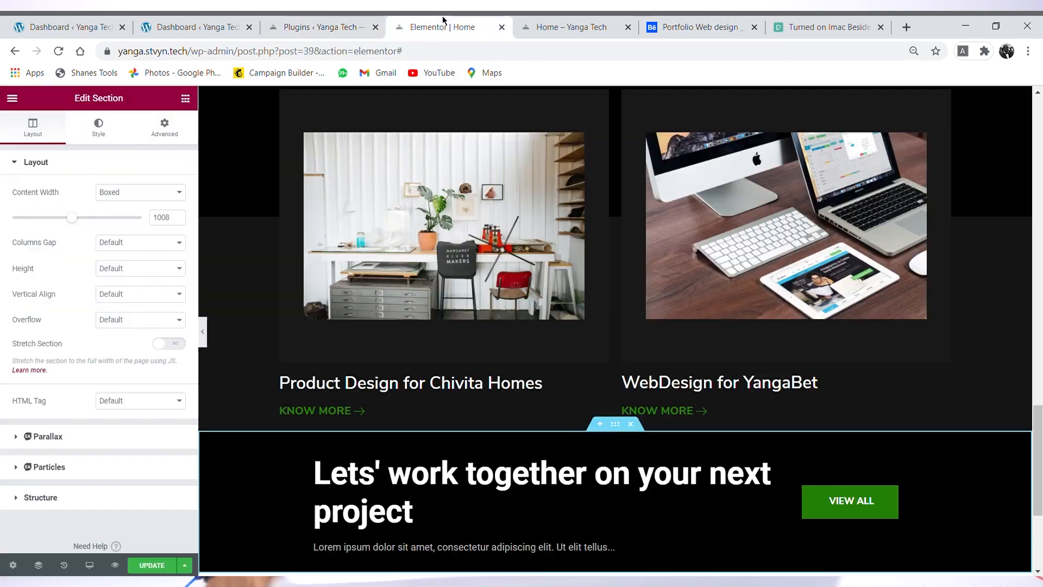
pyautogui.scroll(-3, 560, 466)
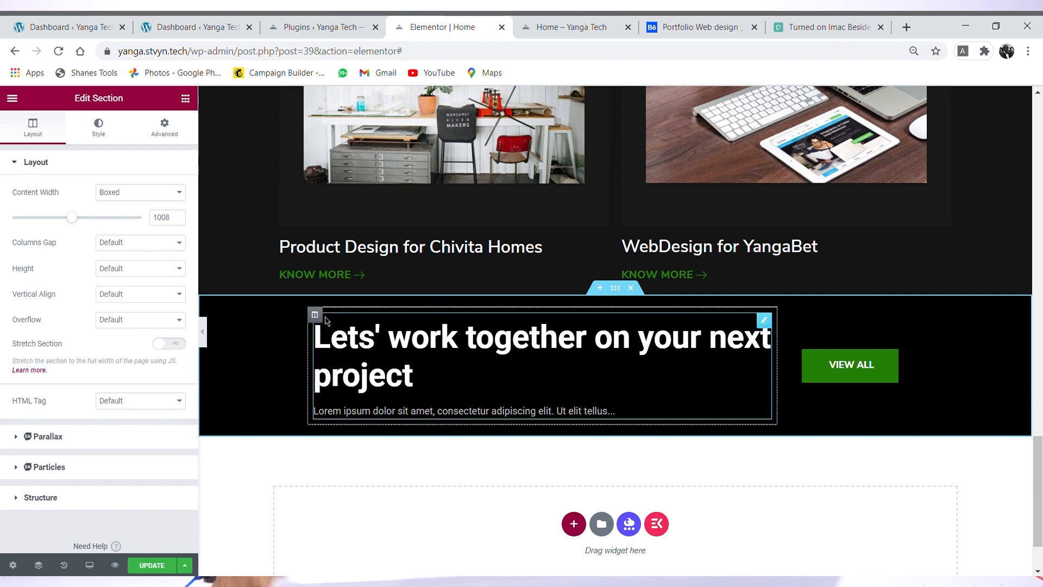
pyautogui.click(315, 314)
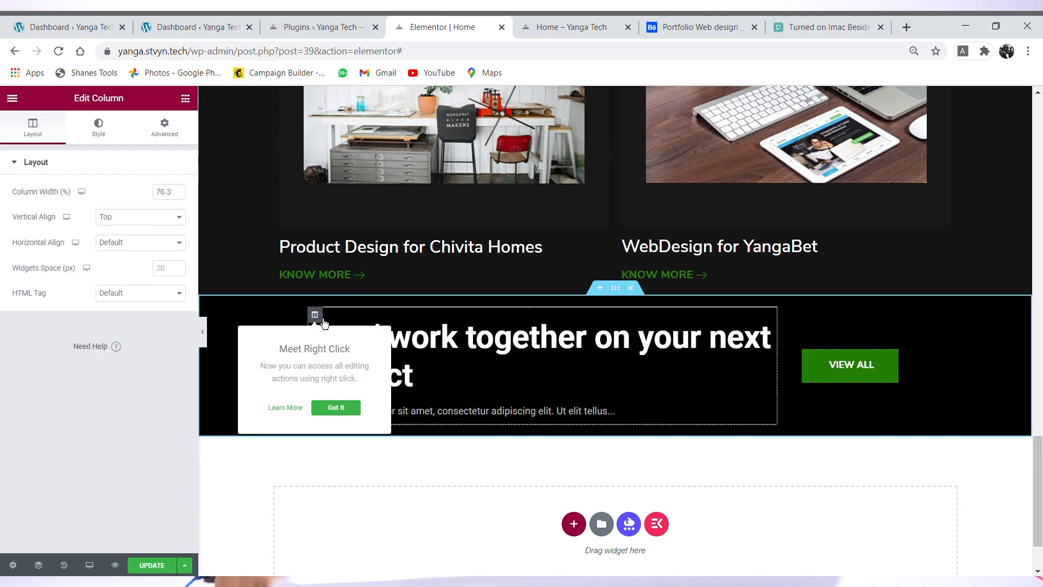
pyautogui.click(178, 143)
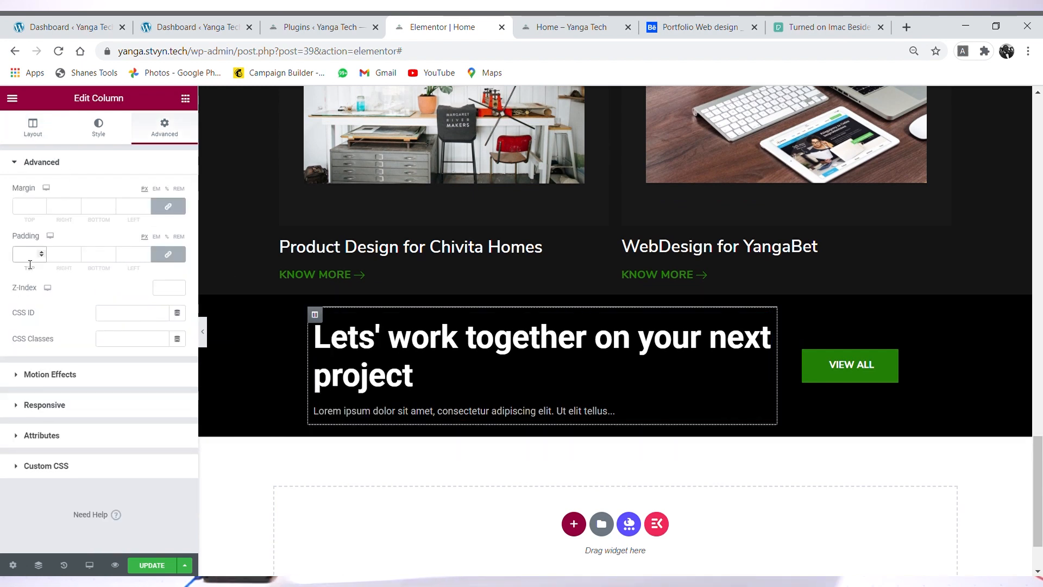
pyautogui.write('20')
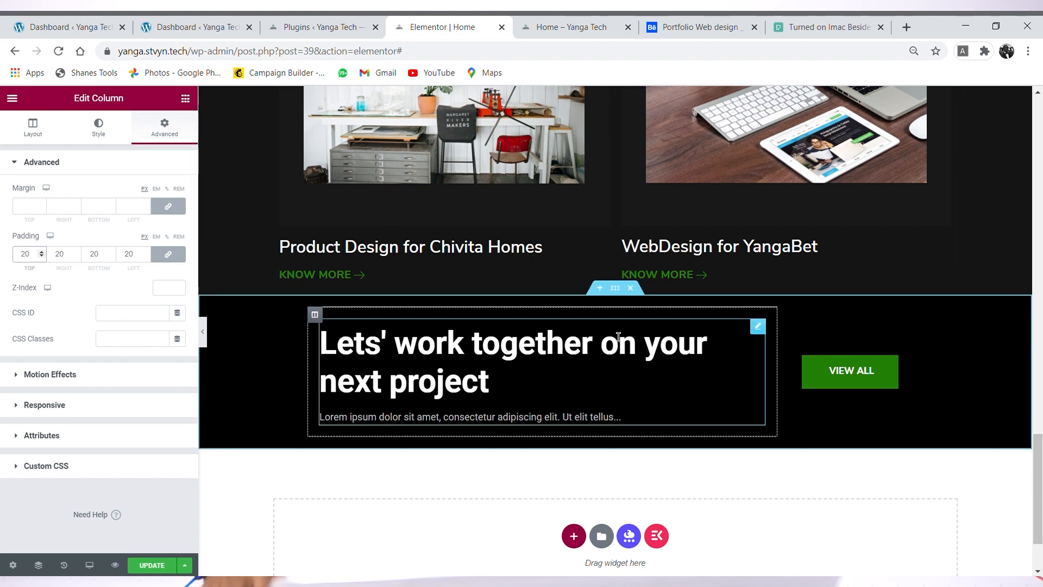
# Step: Try to place an Inner Section widget inside the call-to-action section
pyautogui.click(185, 98)
pyautogui.moveTo(50, 224); pyautogui.dragTo(658, 470)
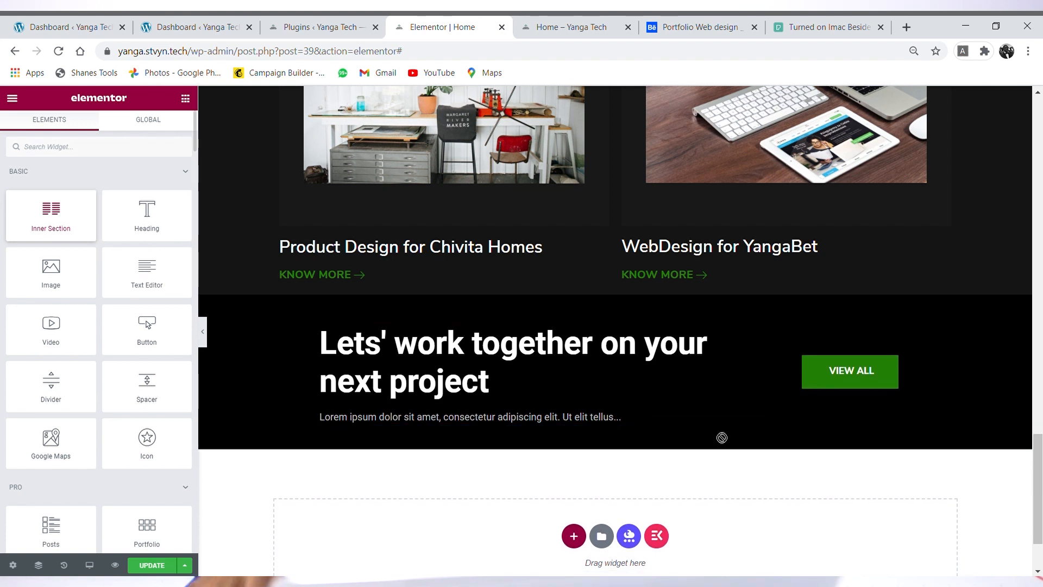
pyautogui.moveTo(720, 431); pyautogui.dragTo(690, 308)
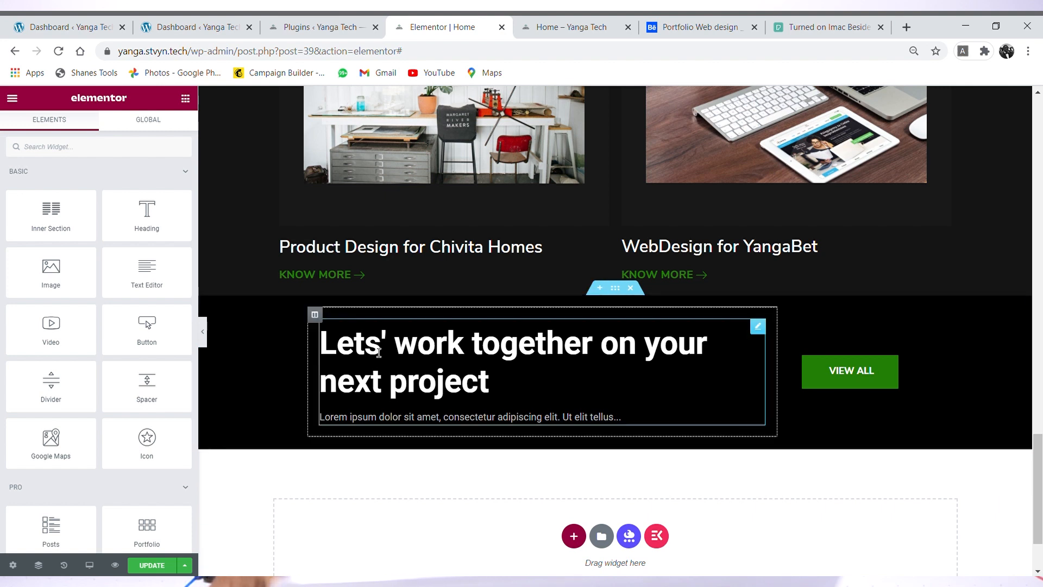
# Step: Add a single-column section below the call-to-action section and place a two-column Inner Section in it
pyautogui.click(574, 536)
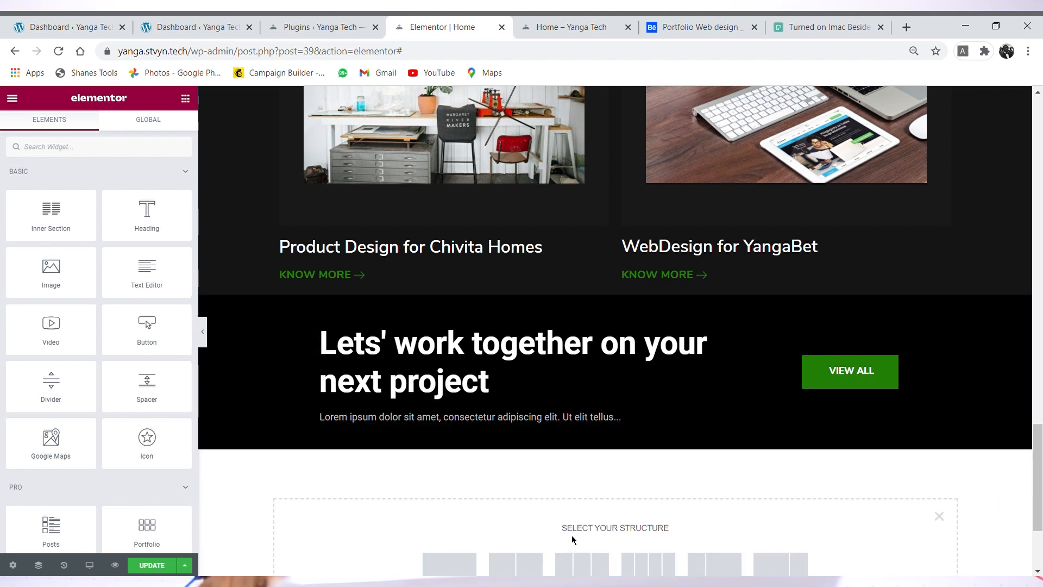
pyautogui.click(449, 563)
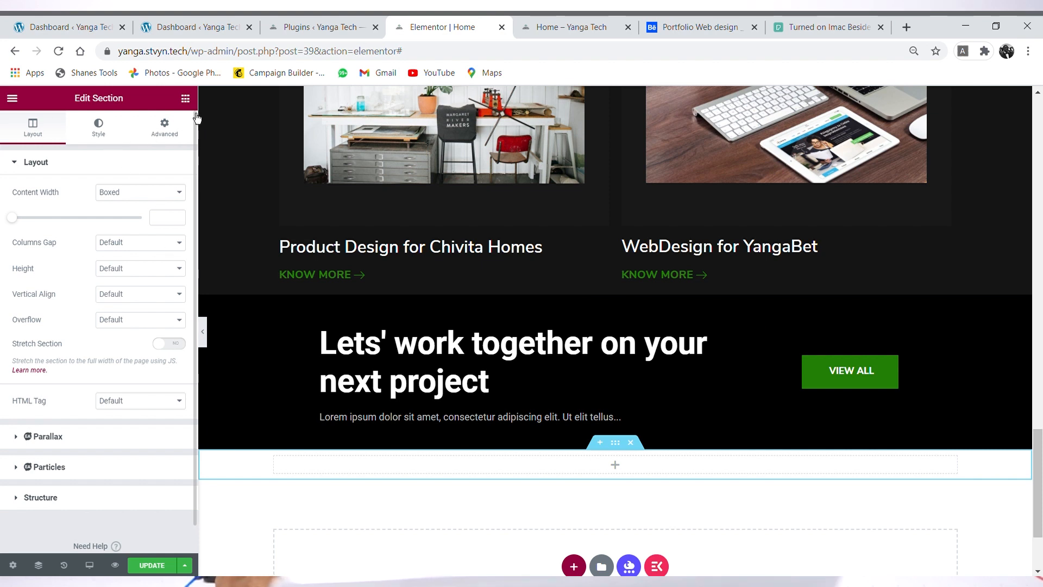
pyautogui.click(185, 98)
pyautogui.moveTo(343, 348); pyautogui.dragTo(528, 467)
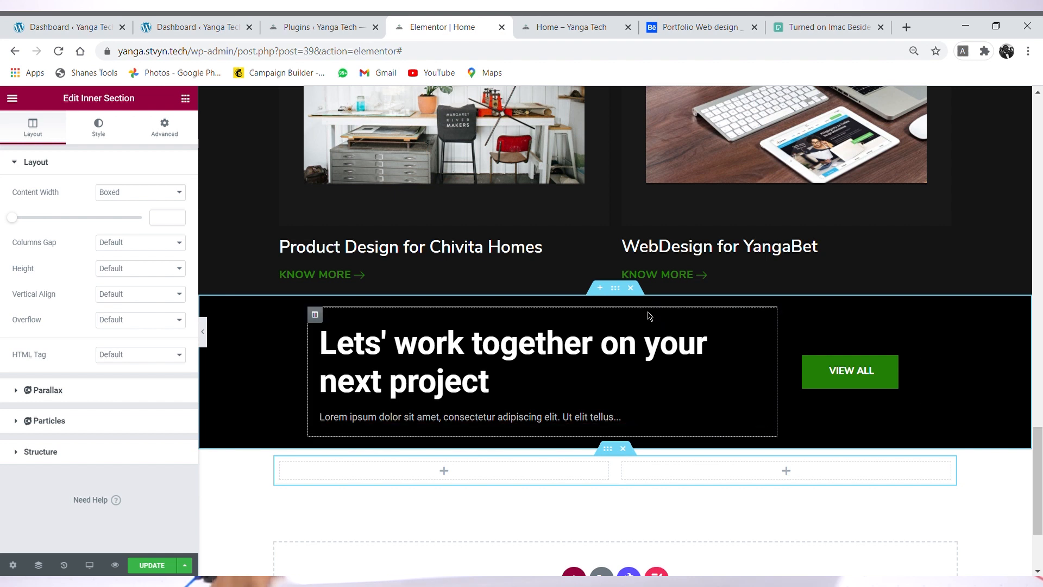
# Step: Give the call-to-action text column a classic background in dark grey #1A1A1A
pyautogui.click(616, 289)
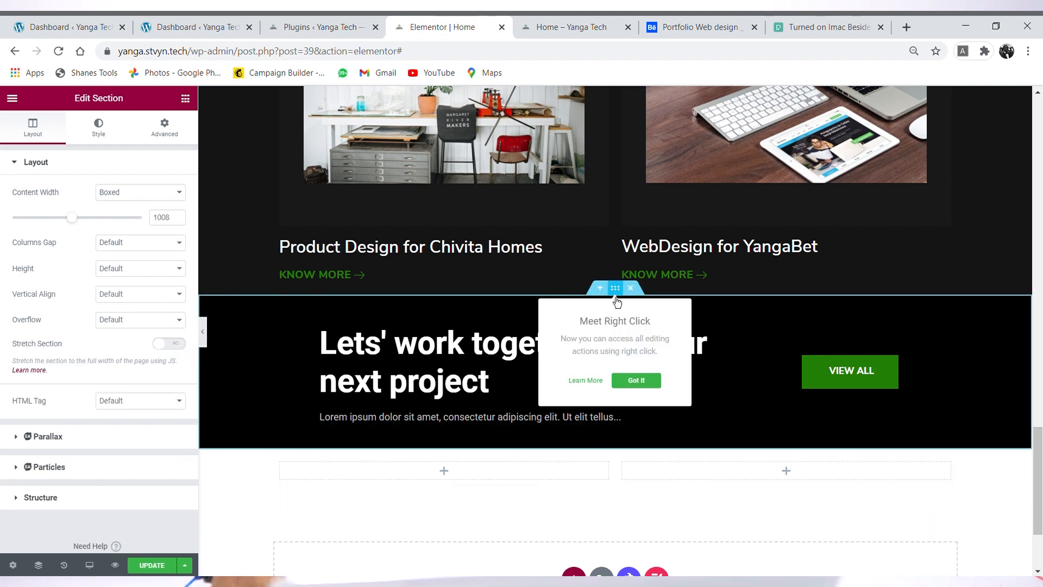
pyautogui.click(370, 339)
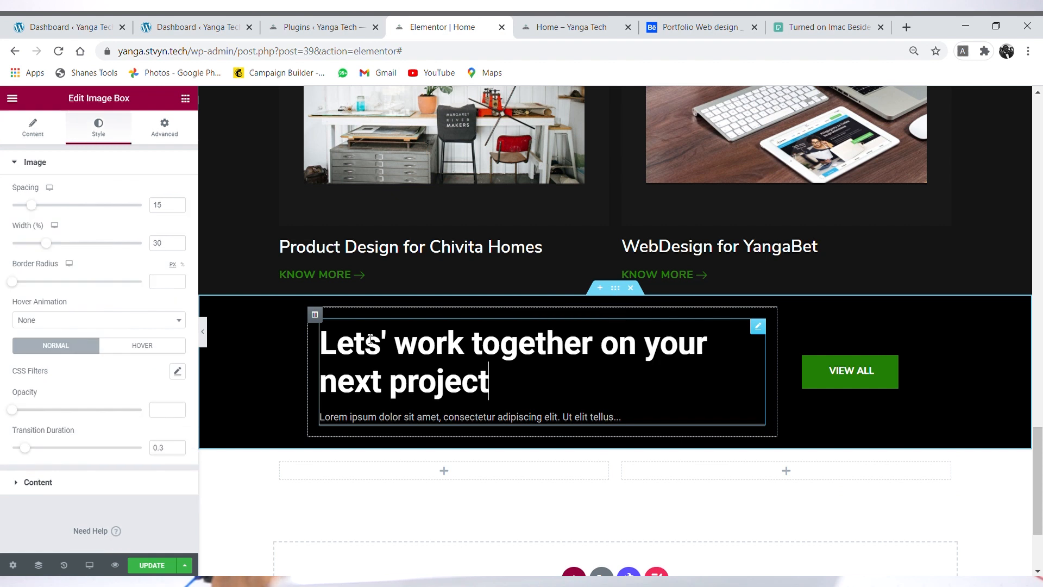
pyautogui.click(316, 315)
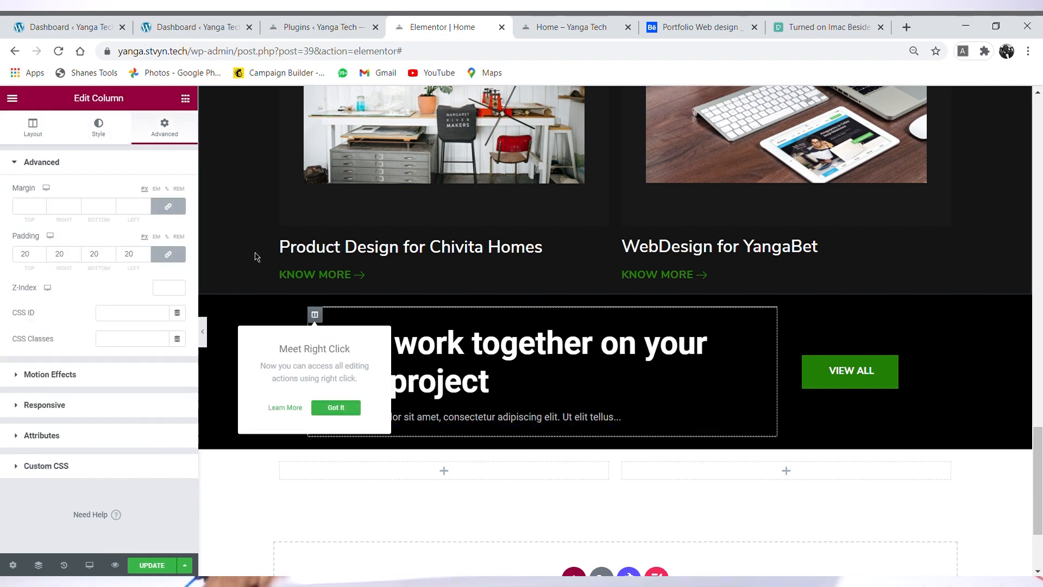
pyautogui.click(98, 130)
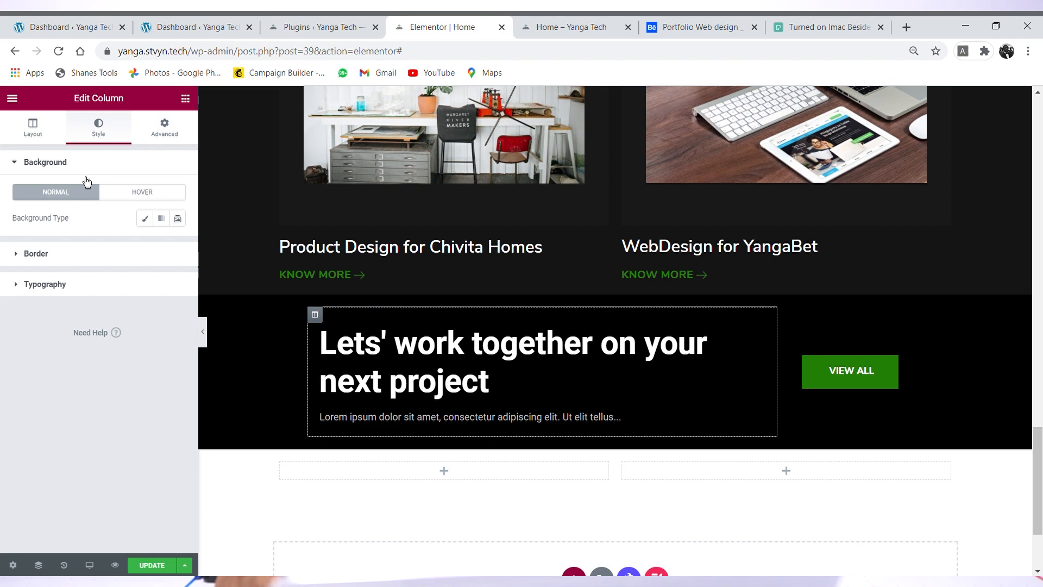
pyautogui.click(145, 220)
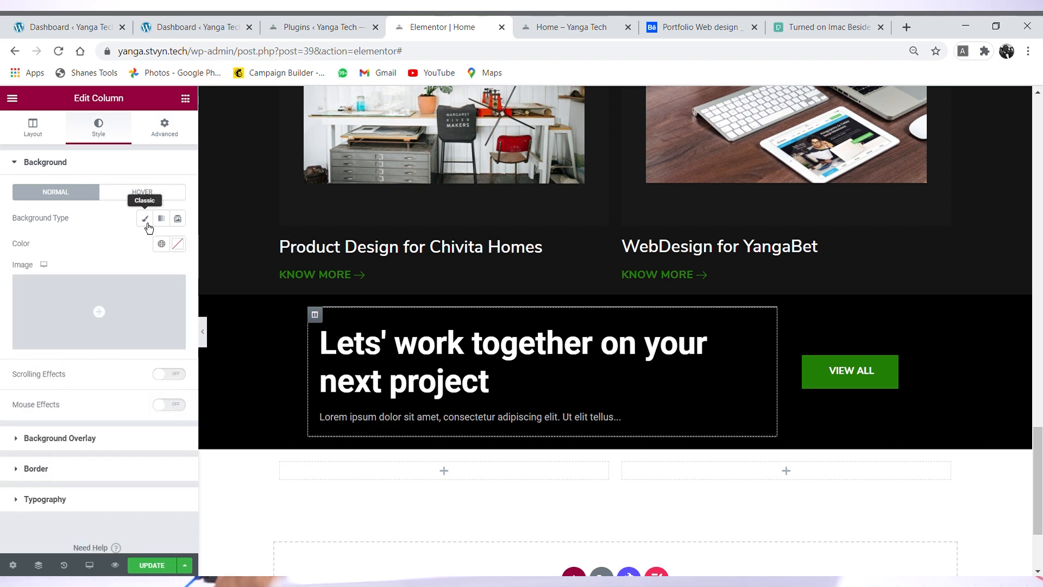
pyautogui.click(178, 243)
pyautogui.moveTo(72, 354)
pyautogui.mouseDown()
pyautogui.moveTo(44, 345)
pyautogui.moveTo(30, 303)
pyautogui.moveTo(35, 366)
pyautogui.moveTo(11, 395)
pyautogui.mouseUp()
pyautogui.click(50, 429)
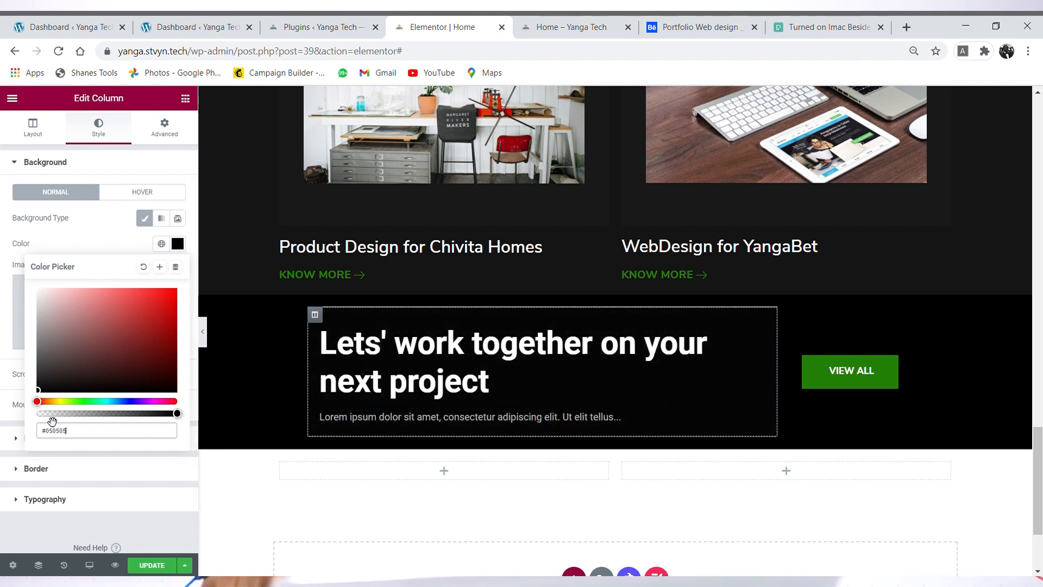
pyautogui.moveTo(46, 392); pyautogui.dragTo(37, 384)
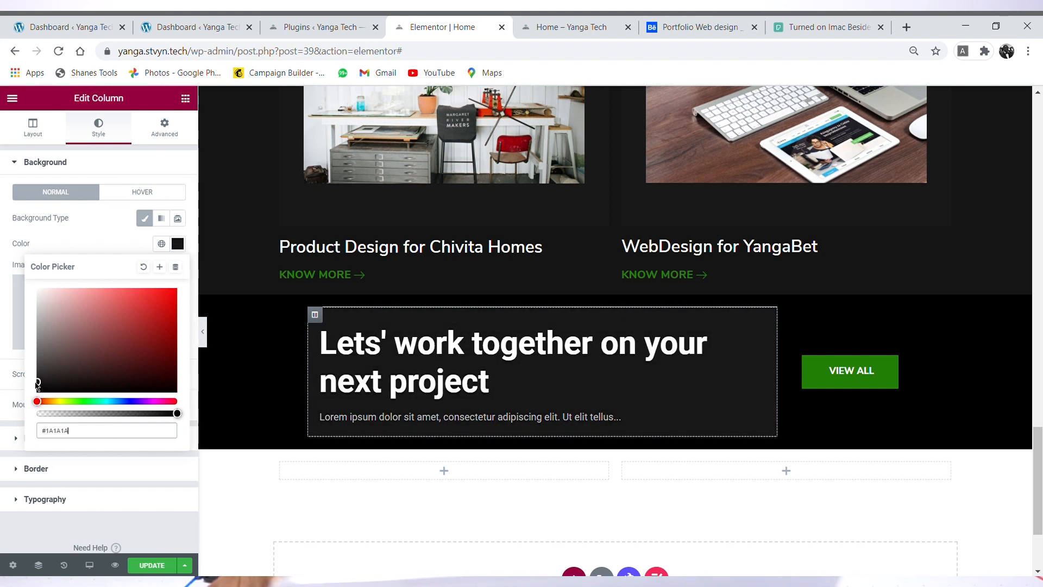
pyautogui.moveTo(69, 430); pyautogui.dragTo(57, 437)
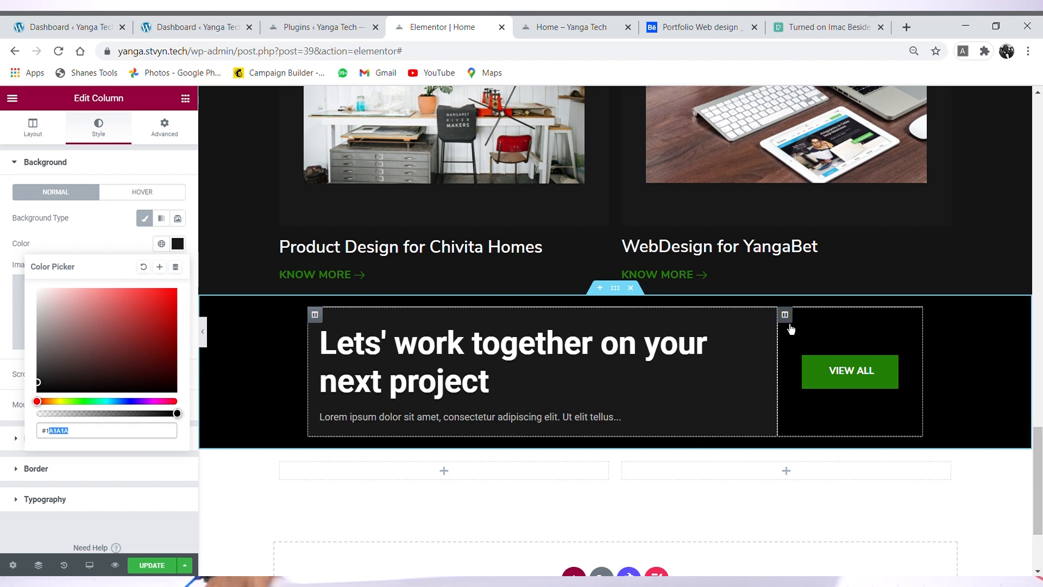
# Step: Give the column holding the VIEW ALL button a classic background colour of 1a1a1a
pyautogui.click(286, 326)
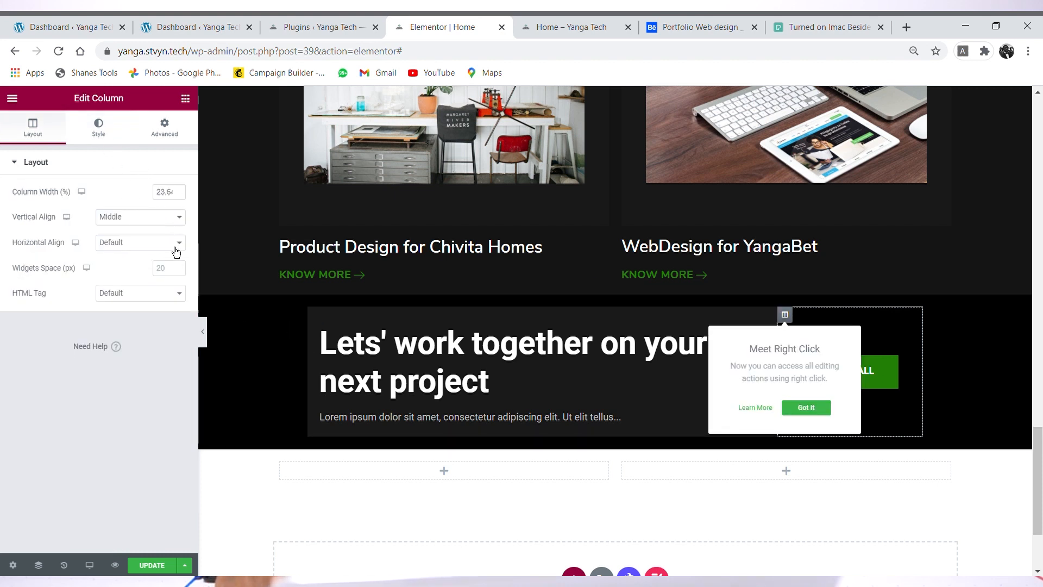
pyautogui.click(98, 128)
pyautogui.click(145, 218)
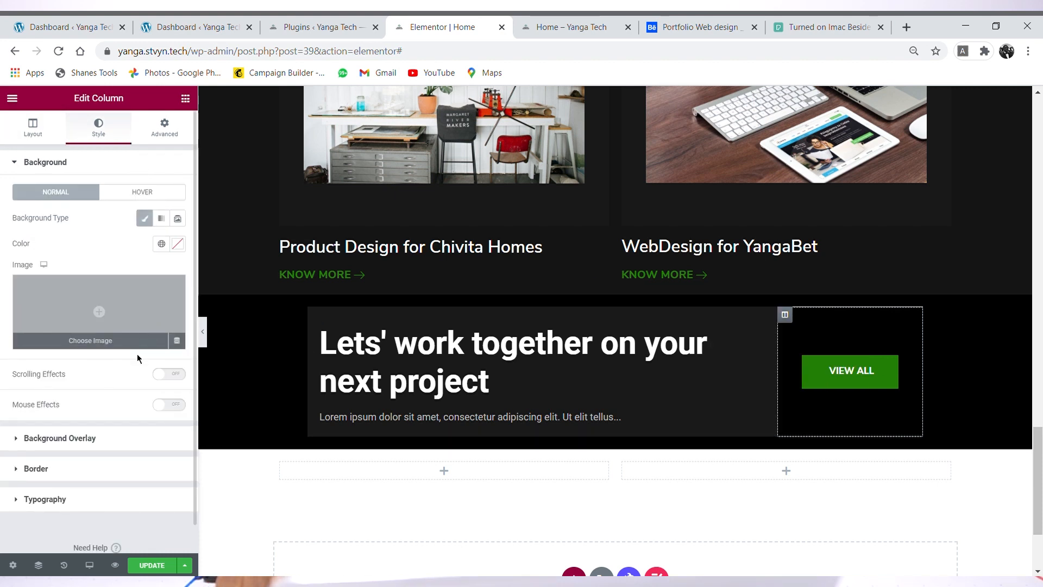
pyautogui.click(177, 244)
pyautogui.tripleClick(133, 435)
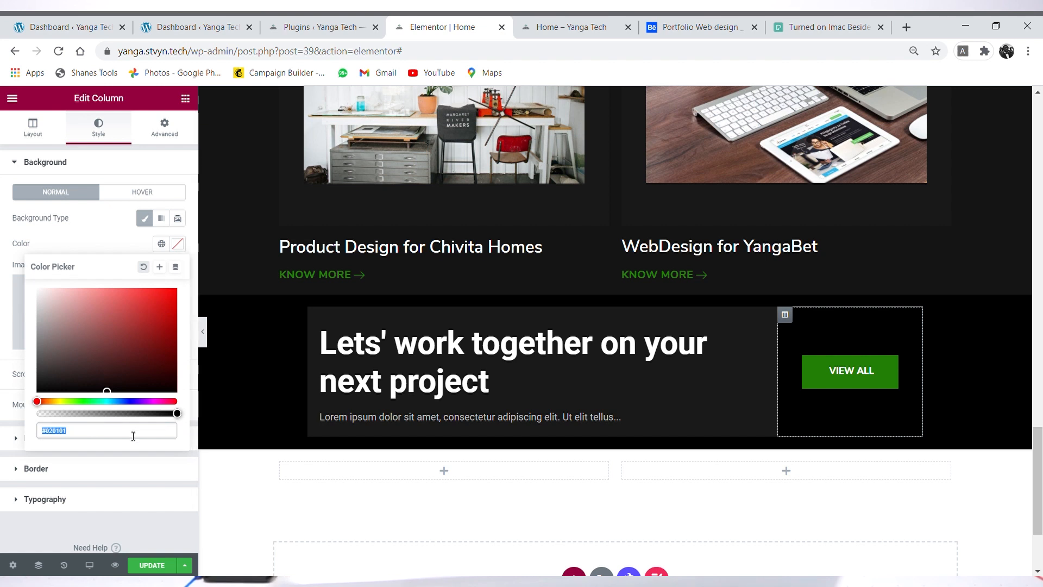
pyautogui.write('1a1a1a')
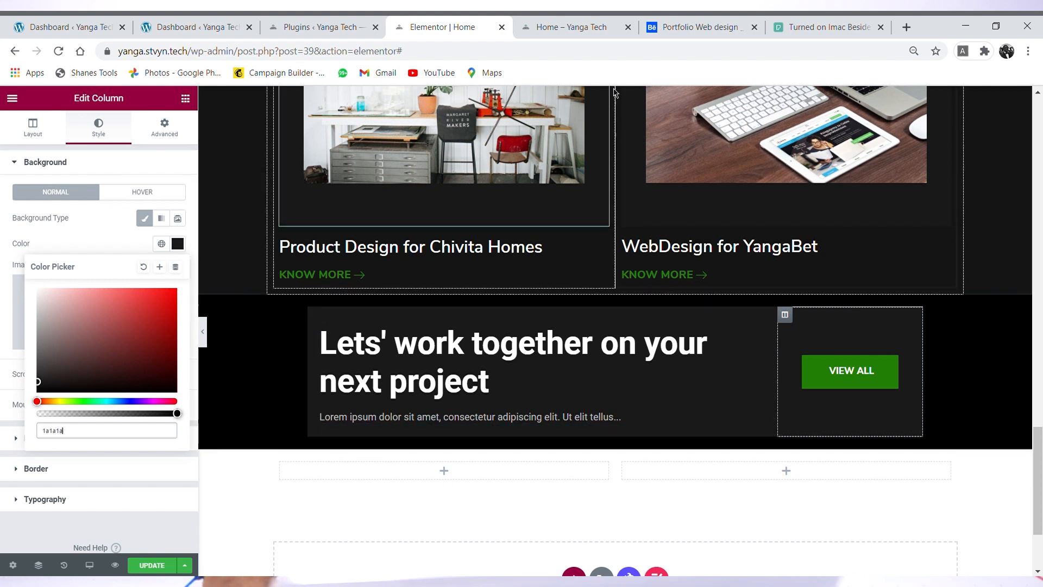
# Step: Check the Behance reference and set the call-to-action text column's padding to 40 px on all sides
pyautogui.click(672, 24)
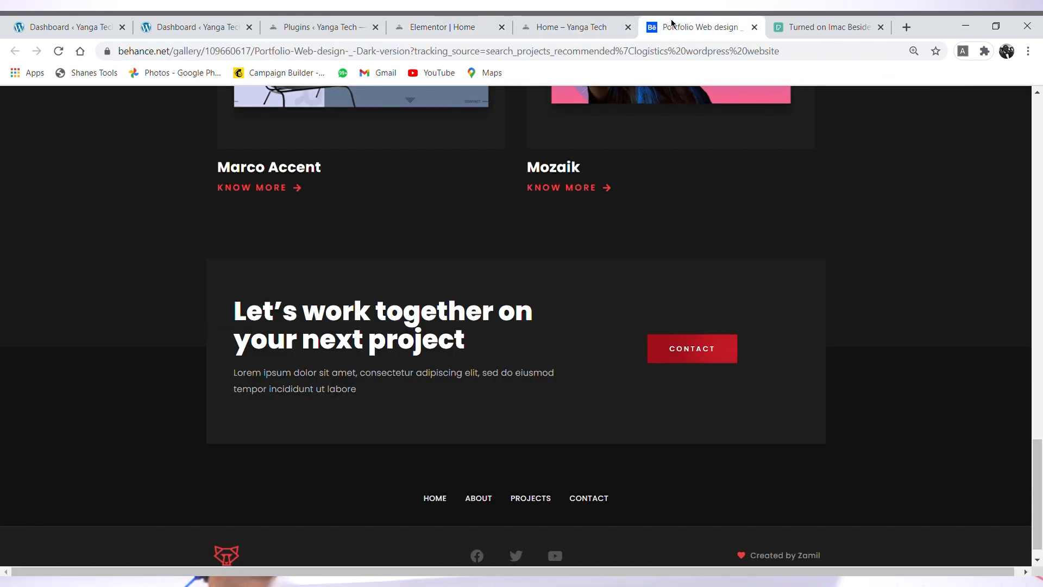
pyautogui.click(318, 27)
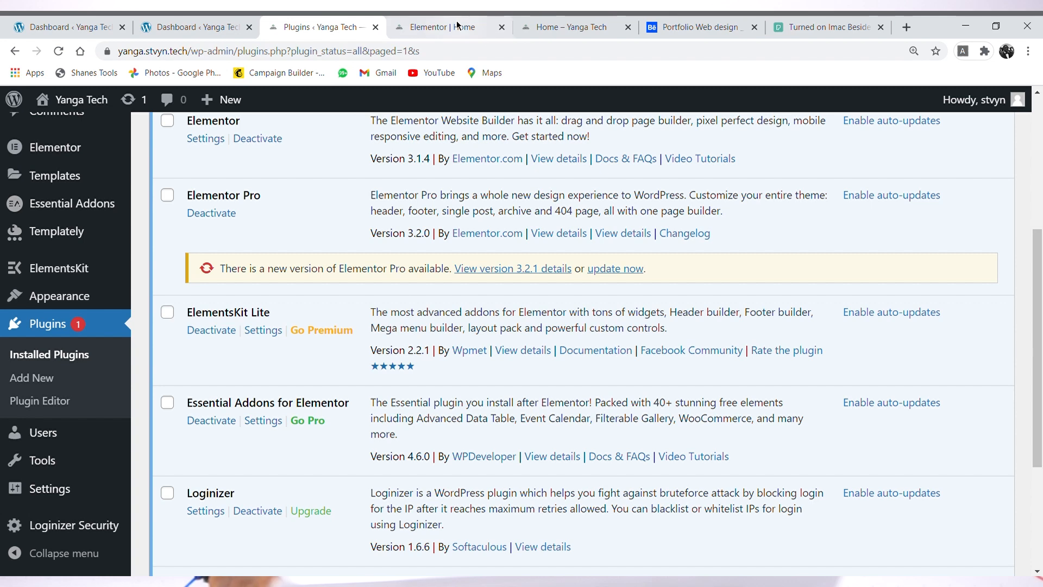
pyautogui.click(442, 26)
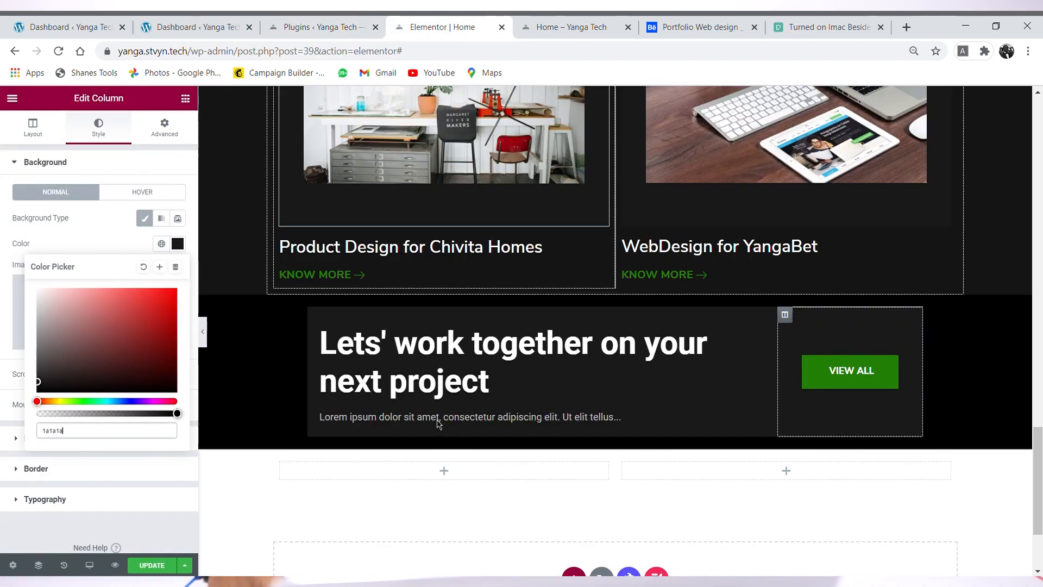
pyautogui.click(325, 332)
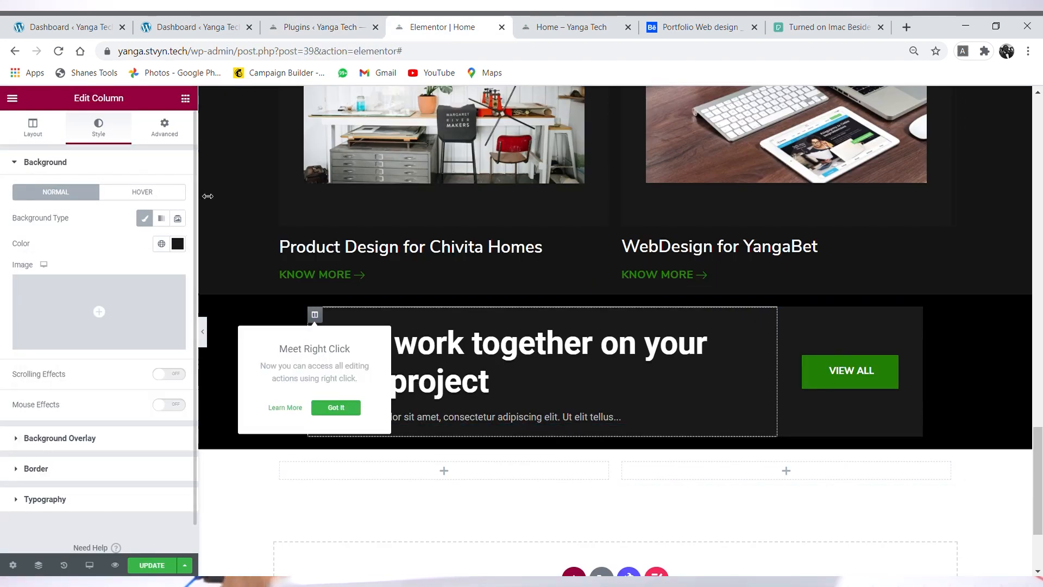
pyautogui.click(165, 134)
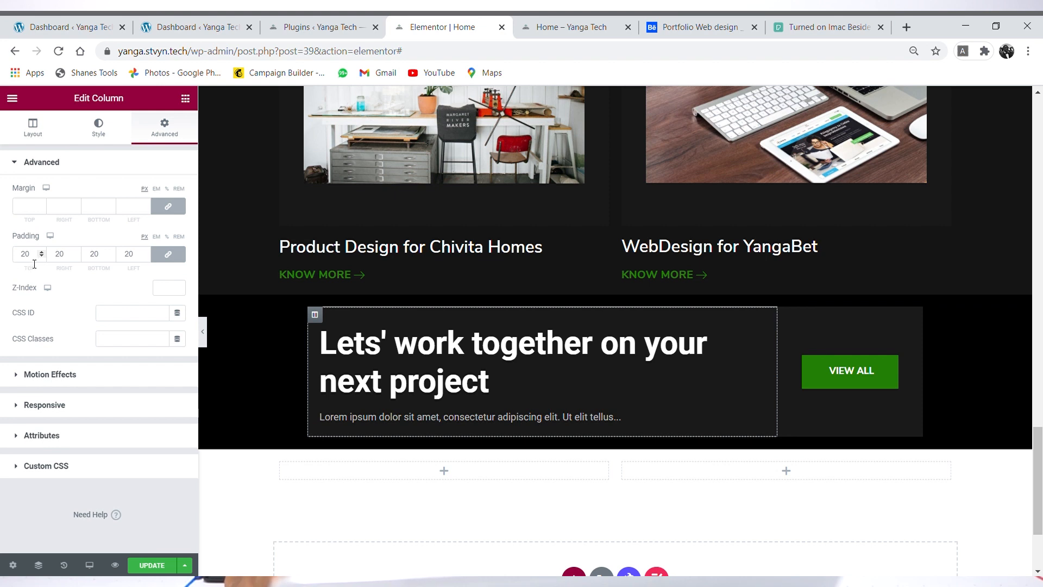
pyautogui.write('3')
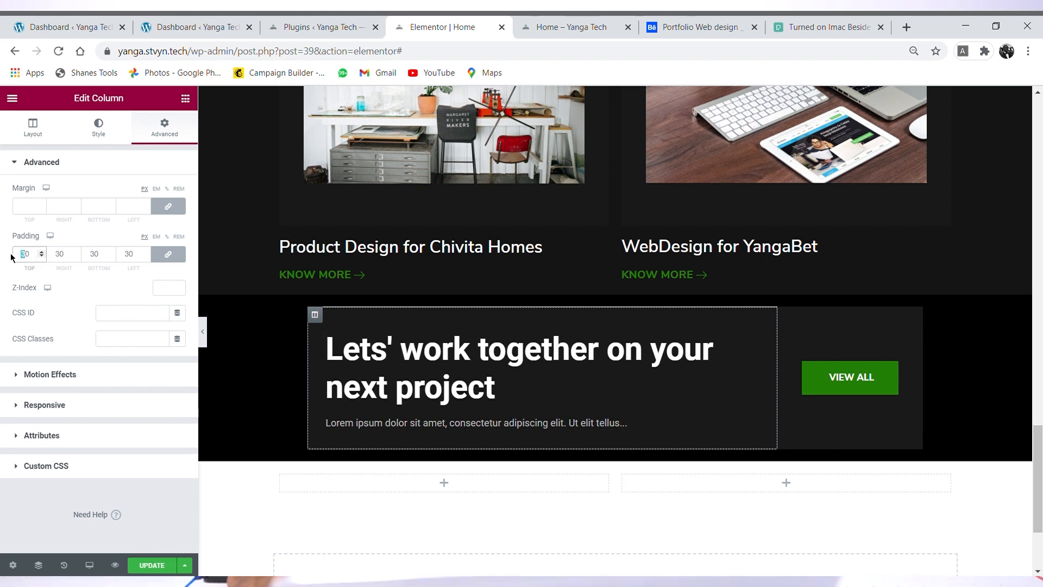
pyautogui.write('4')
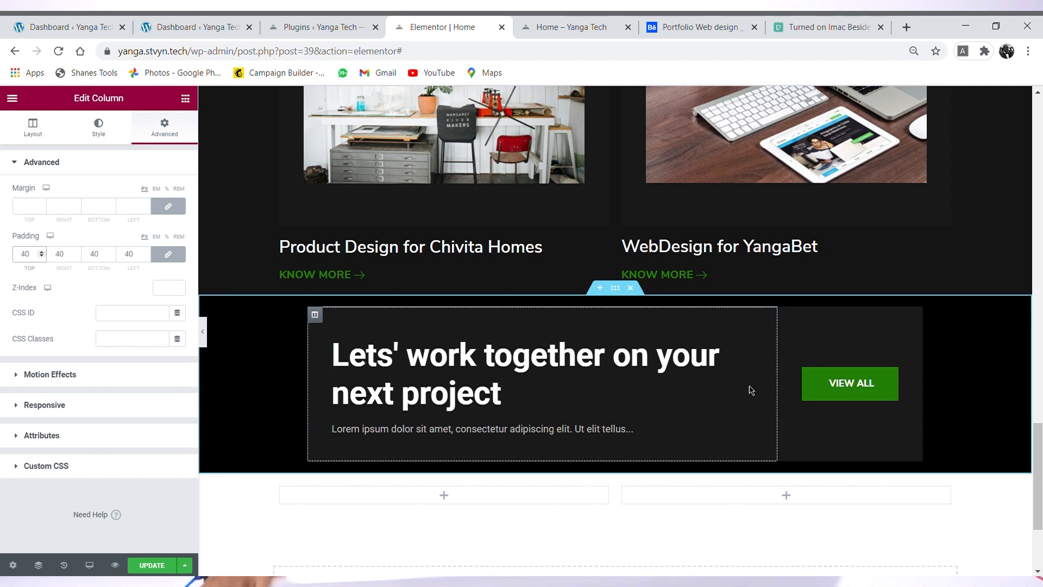
# Step: Update the page, reload its preview, and compare the call-to-action section with the Behance reference
pyautogui.click(590, 22)
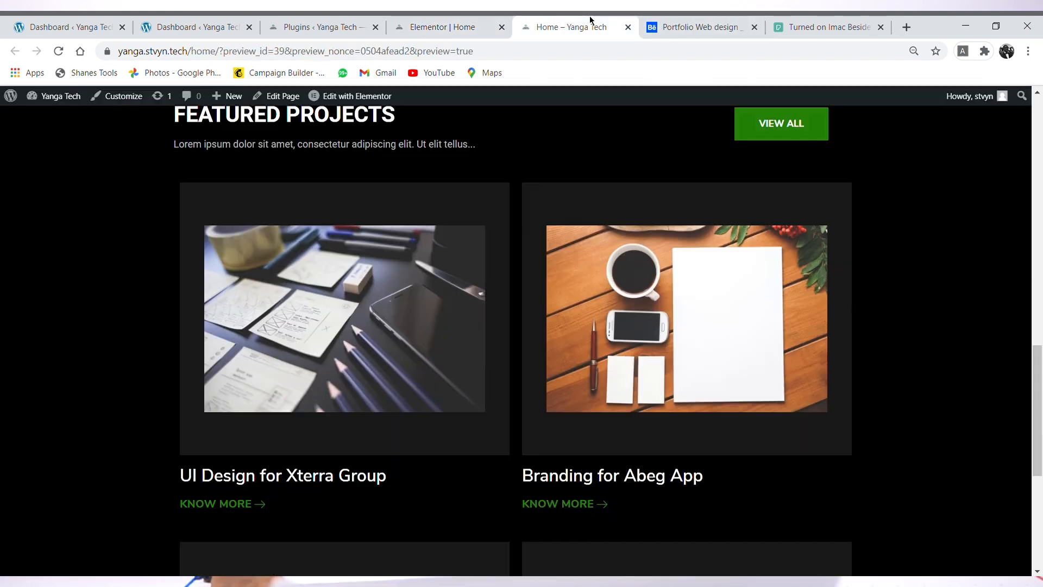
pyautogui.click(727, 23)
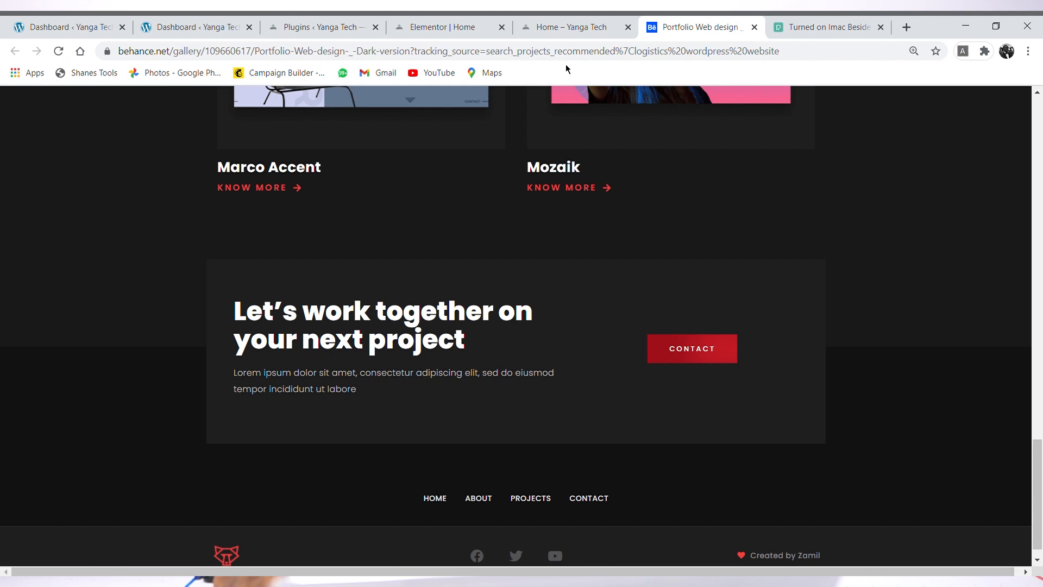
pyautogui.click(398, 22)
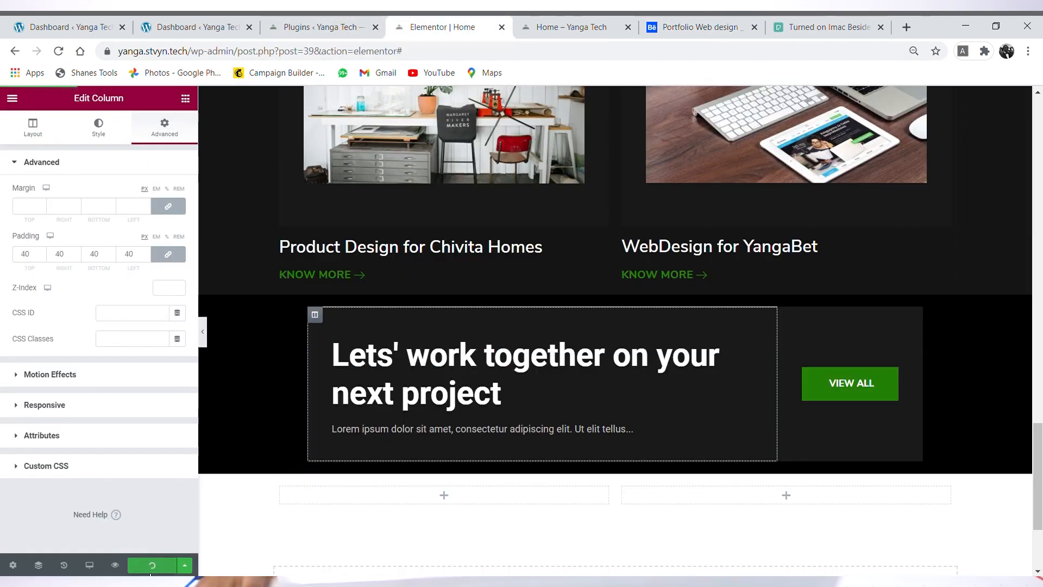
pyautogui.click(557, 24)
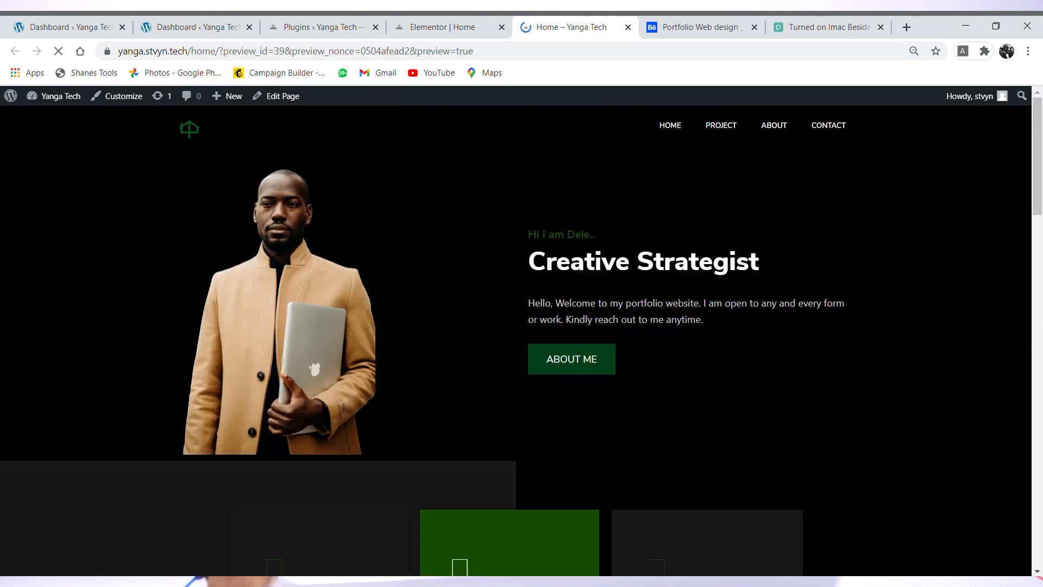
pyautogui.moveTo(1036, 174); pyautogui.dragTo(1023, 557)
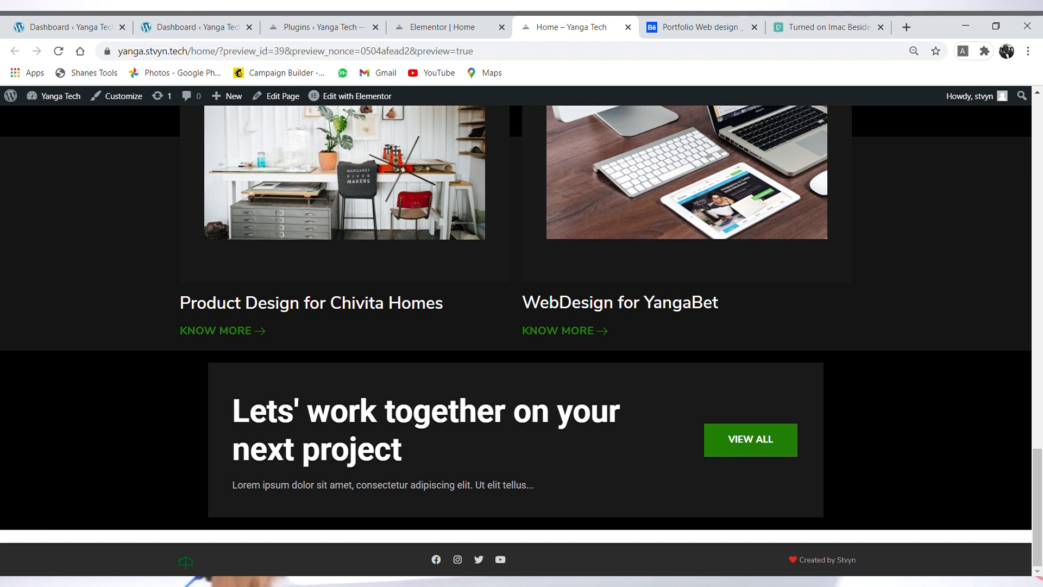
pyautogui.click(695, 22)
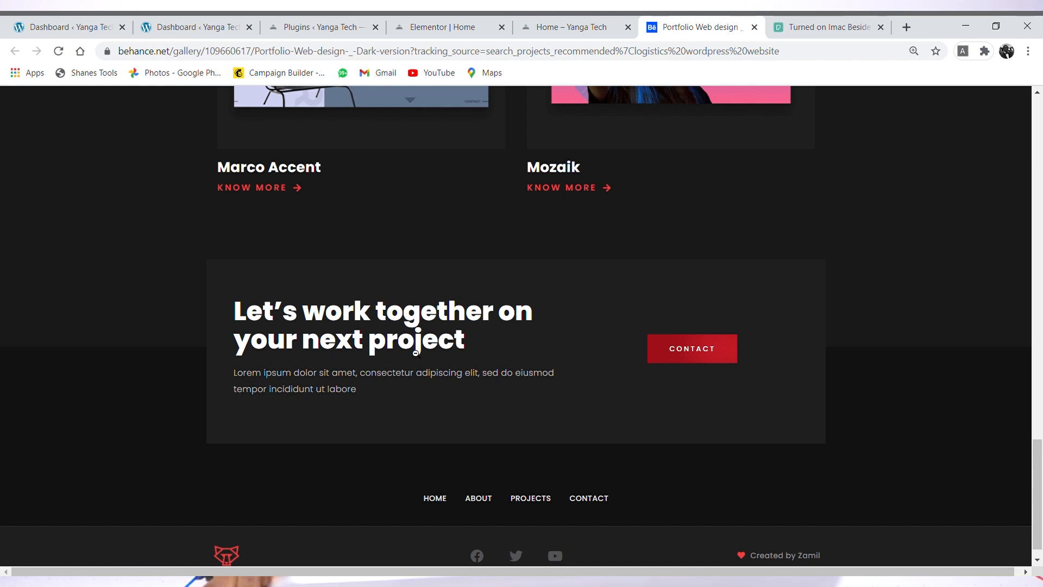
pyautogui.click(549, 22)
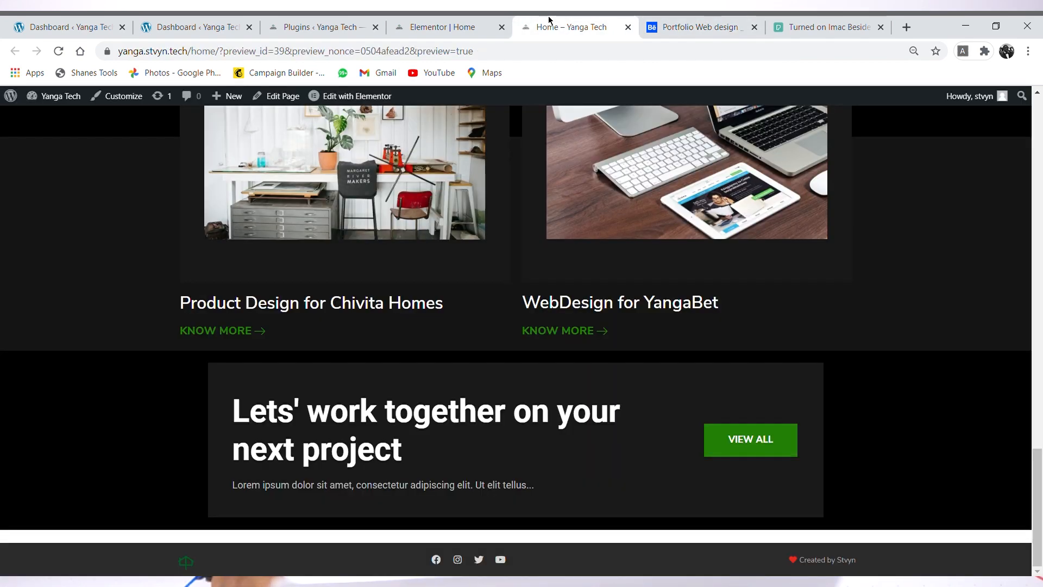
pyautogui.click(726, 21)
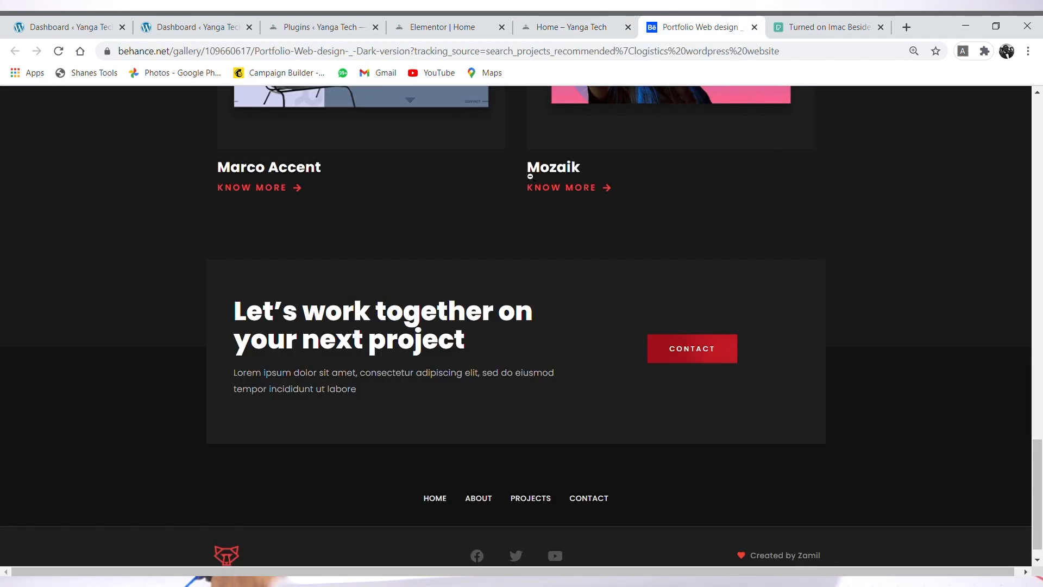
pyautogui.click(555, 22)
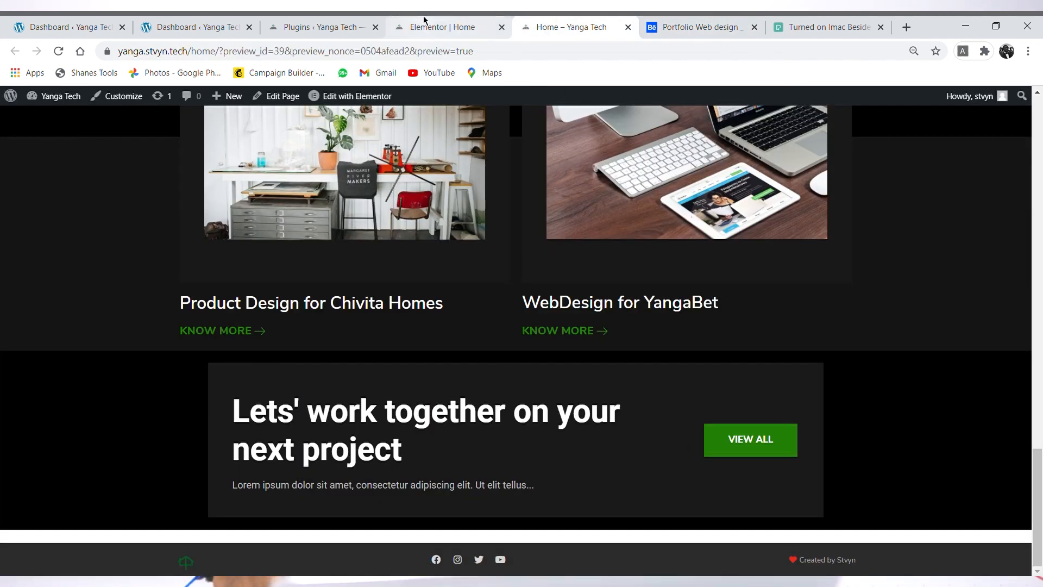
# Step: Set the title font size of the call-to-action text to 48 px
pyautogui.click(471, 21)
pyautogui.click(404, 372)
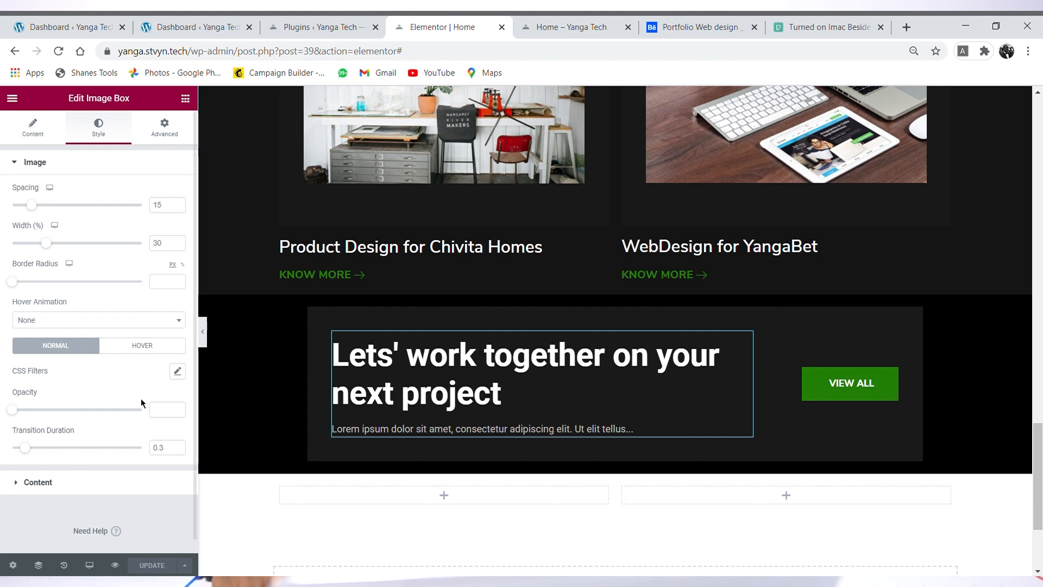
pyautogui.click(55, 482)
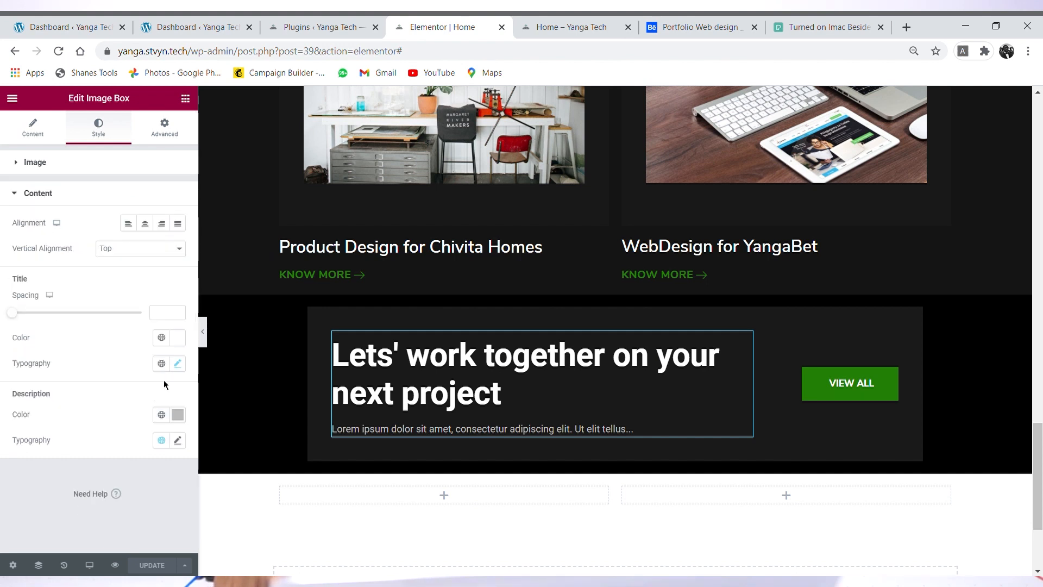
pyautogui.click(179, 364)
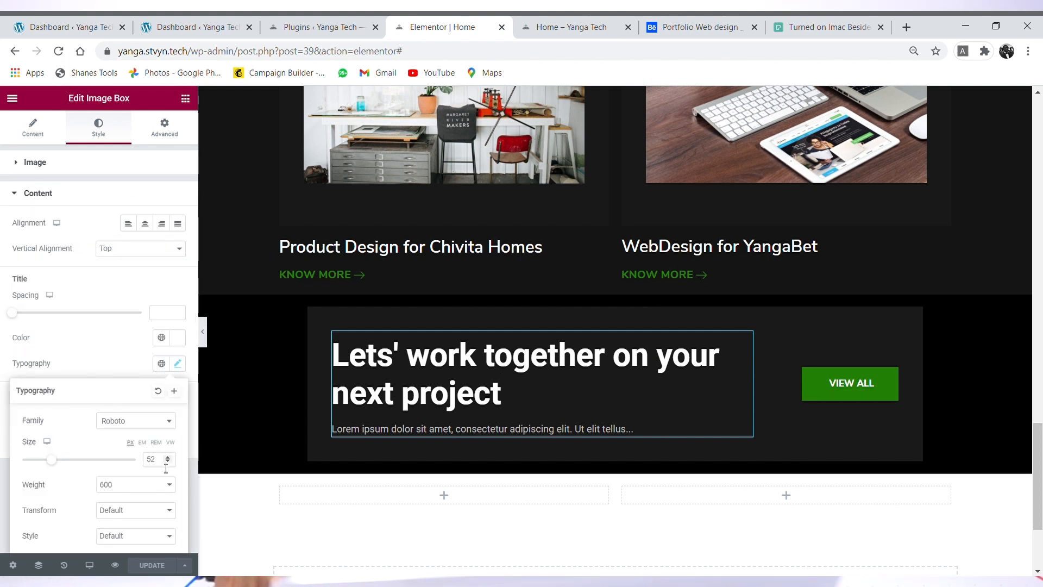
pyautogui.write('48')
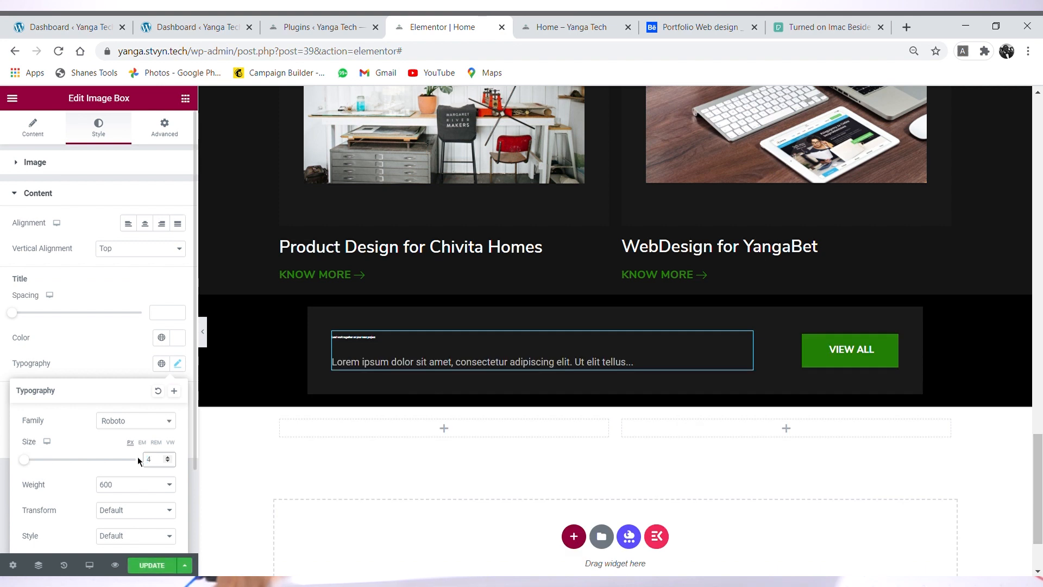
# Step: Narrow the call-to-action section's boxed content width to 863 and set its title font size to 44 px
pyautogui.click(613, 293)
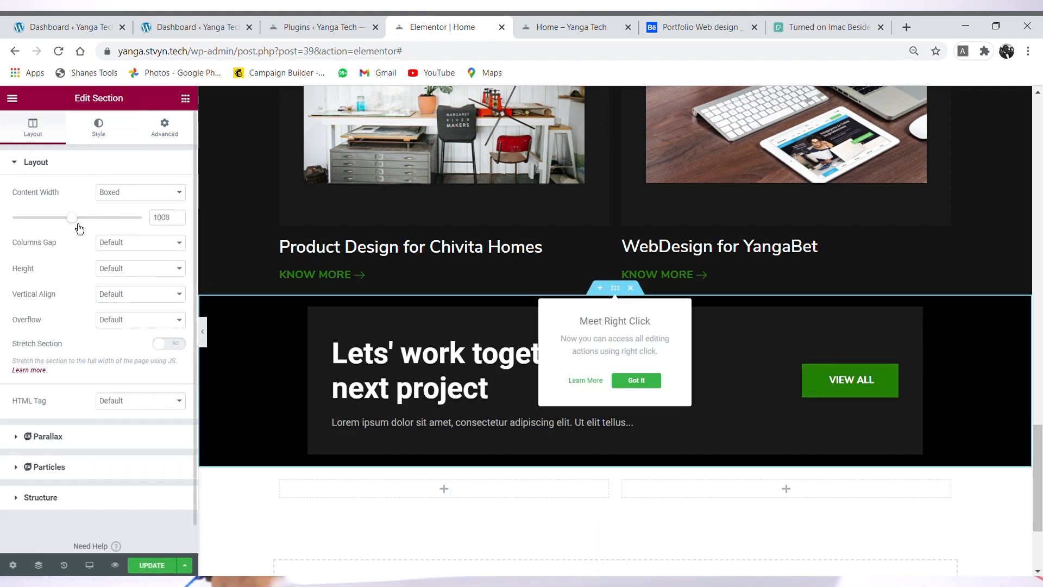
pyautogui.moveTo(78, 228); pyautogui.dragTo(61, 226)
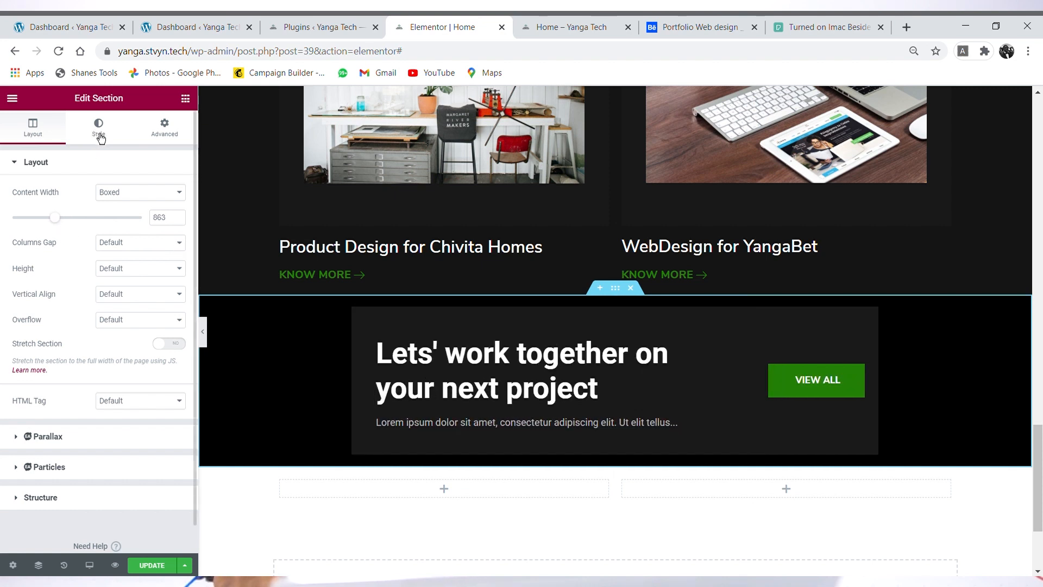
pyautogui.click(592, 376)
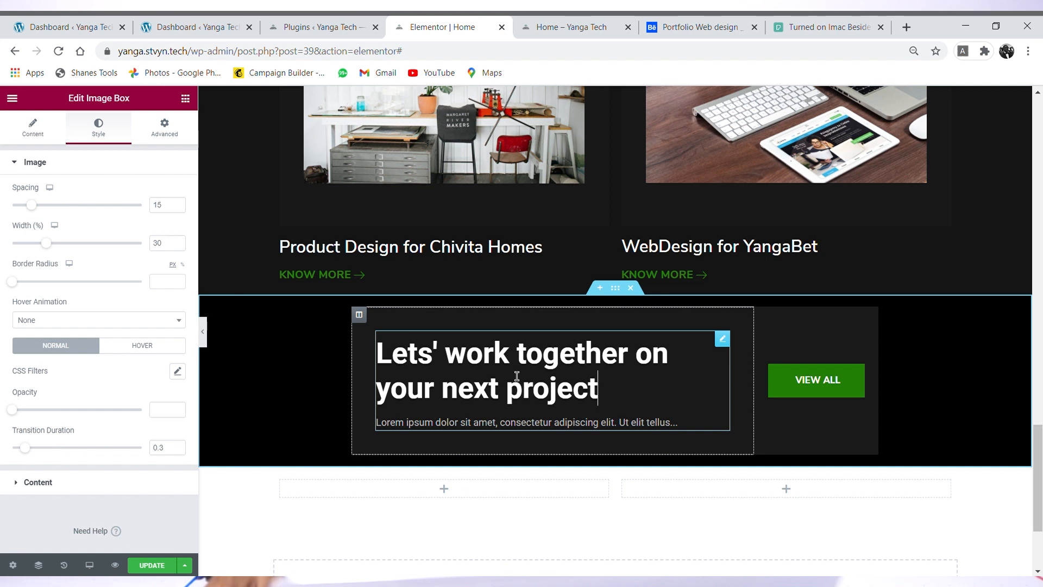
pyautogui.click(53, 484)
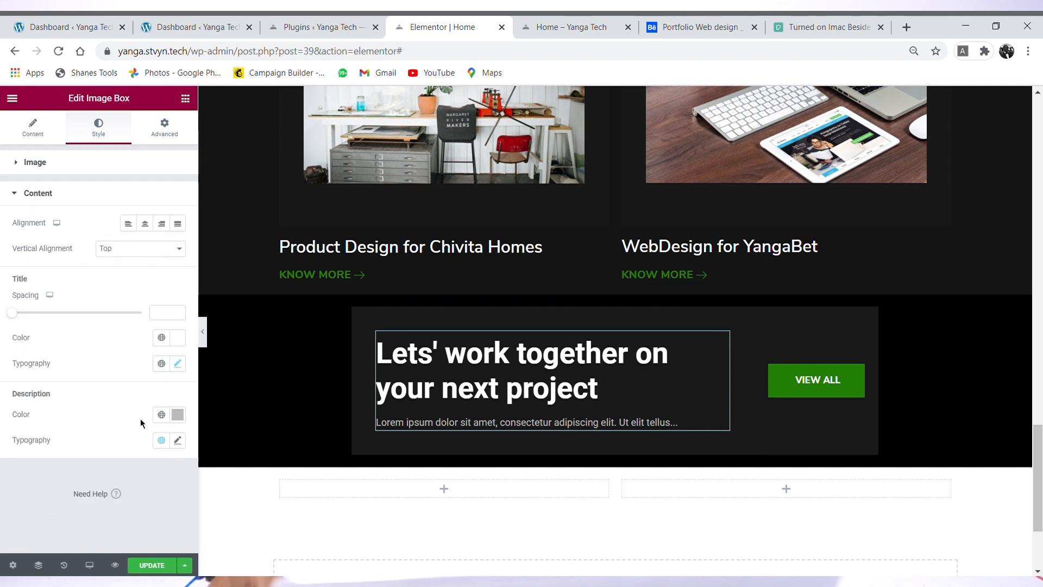
pyautogui.click(178, 364)
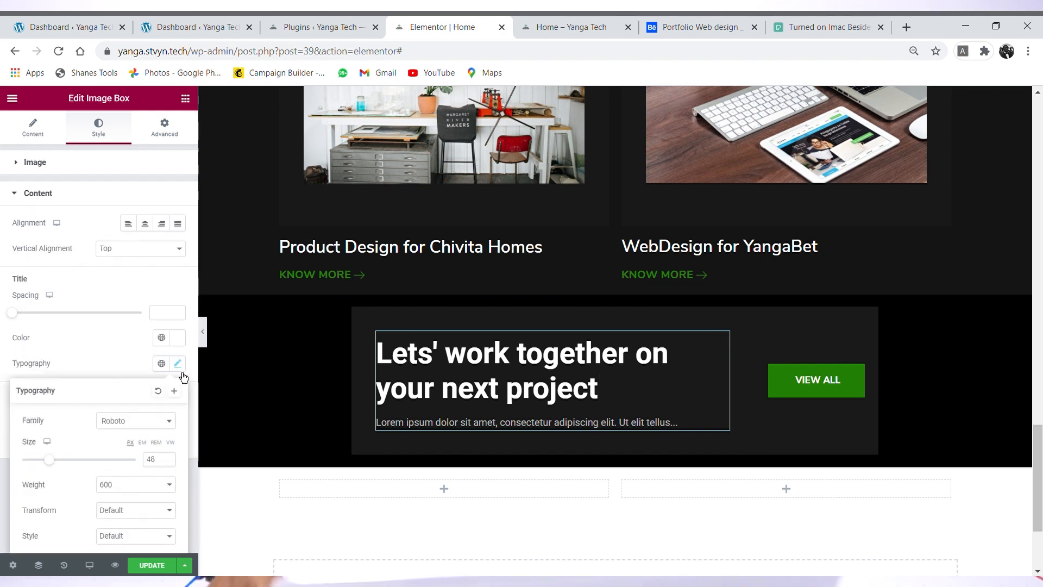
pyautogui.click(165, 467)
pyautogui.write('42')
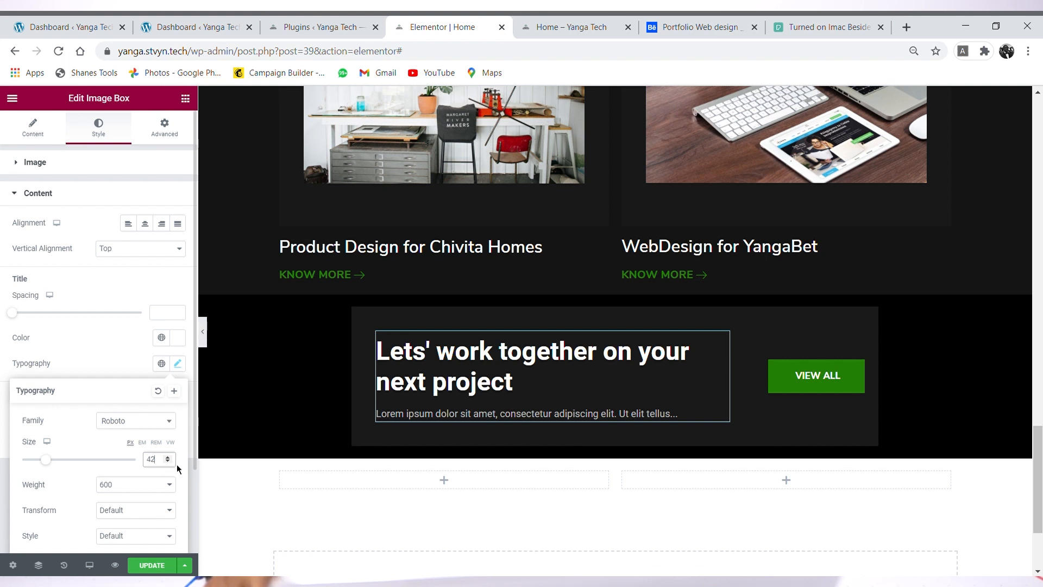
pyautogui.doubleClick(167, 459)
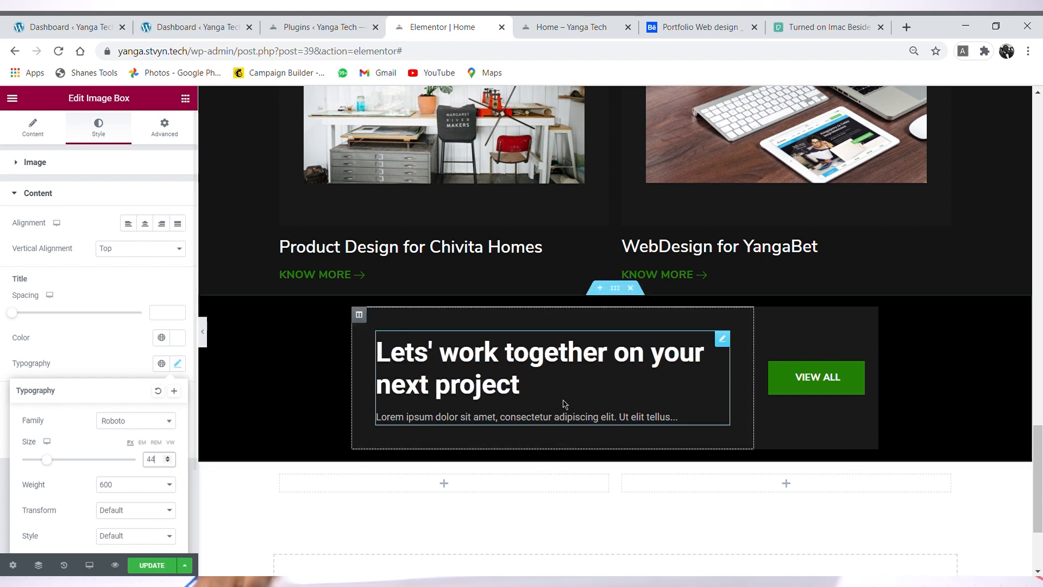
# Step: Check the Behance reference and switch the call-to-action section's background type to gradient
pyautogui.click(691, 25)
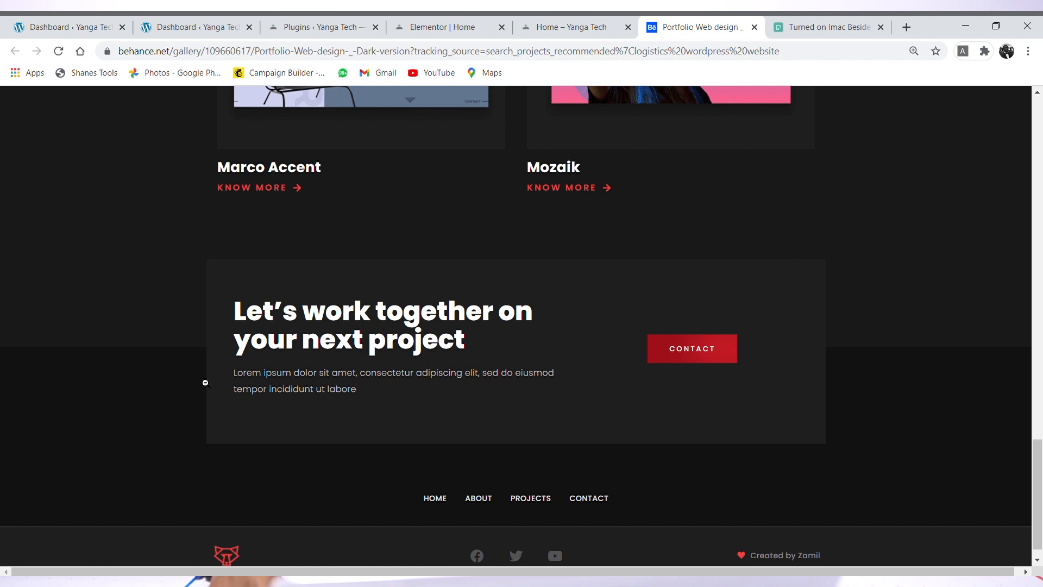
pyautogui.click(451, 26)
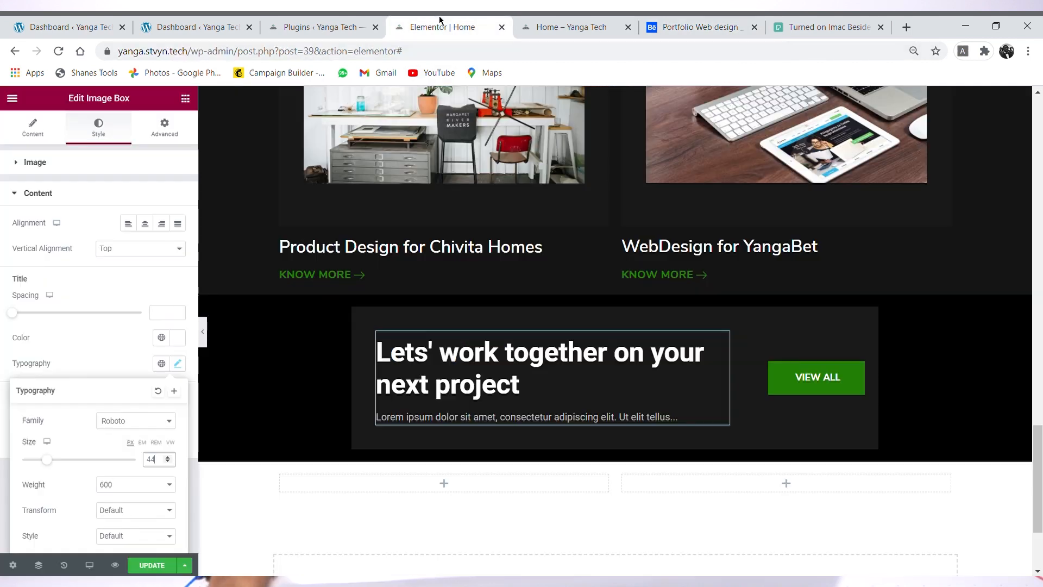
pyautogui.click(623, 300)
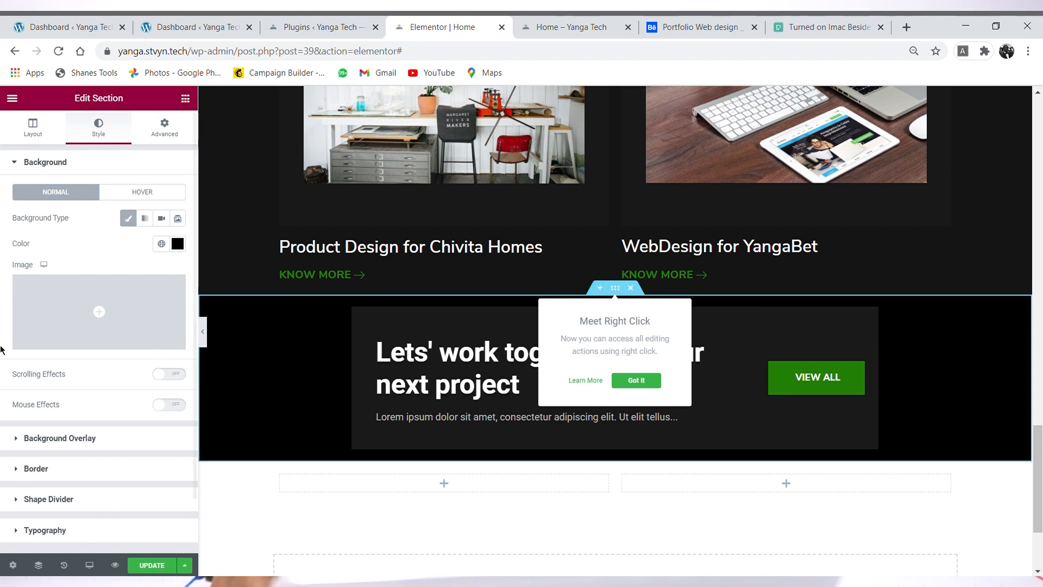
pyautogui.click(144, 218)
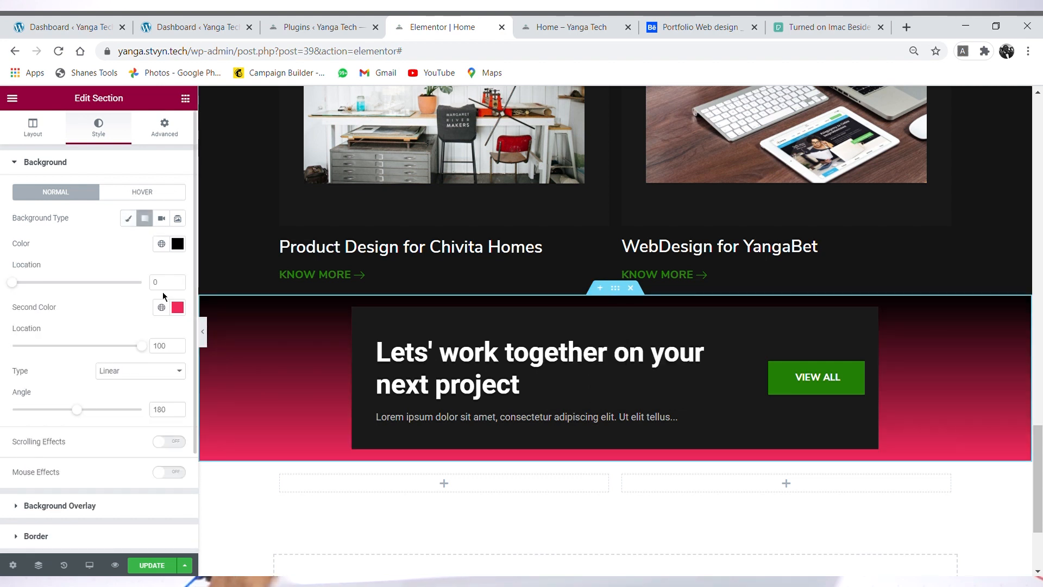
# Step: Examine the gradient colours and locations used for the background of the projects section above the call-to-action
pyautogui.click(178, 244)
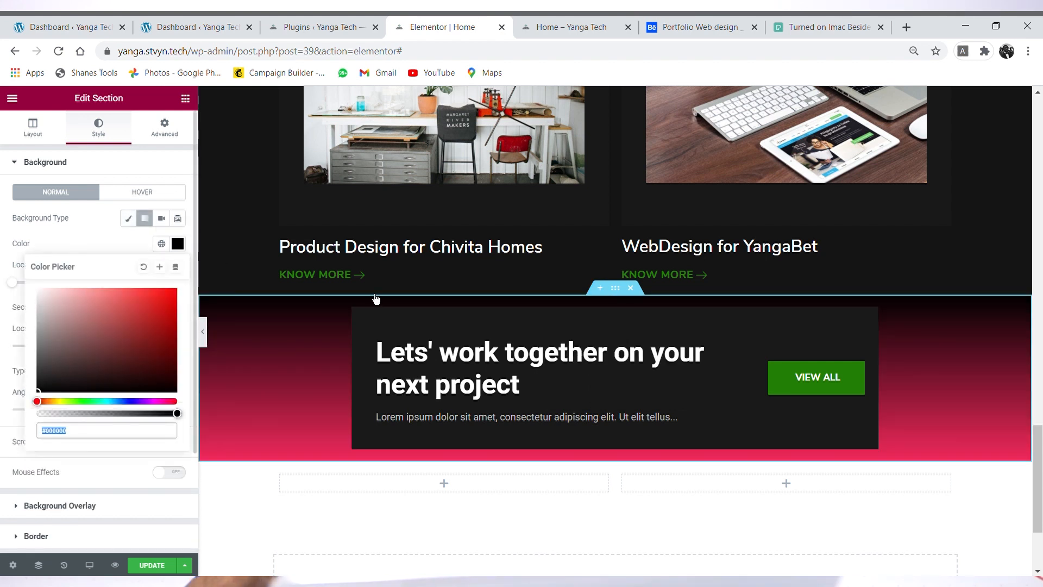
pyautogui.moveTo(1037, 489); pyautogui.dragTo(1037, 435)
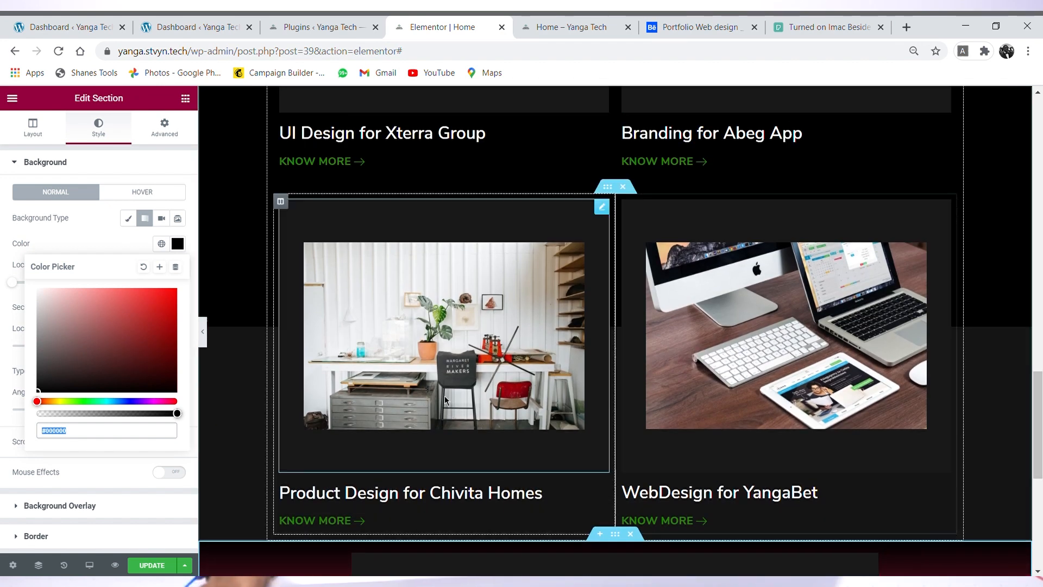
pyautogui.click(1011, 407)
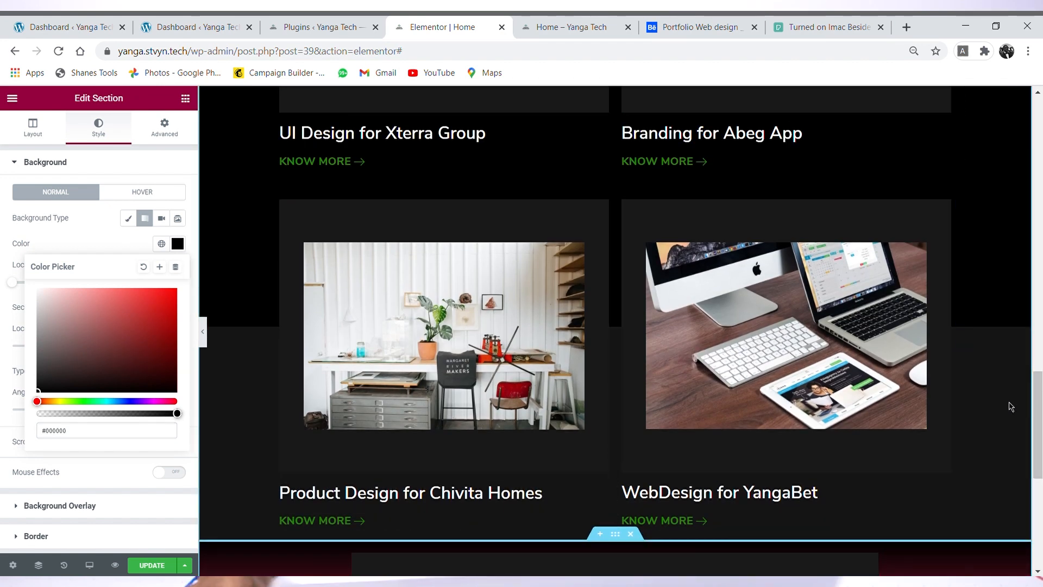
pyautogui.click(183, 248)
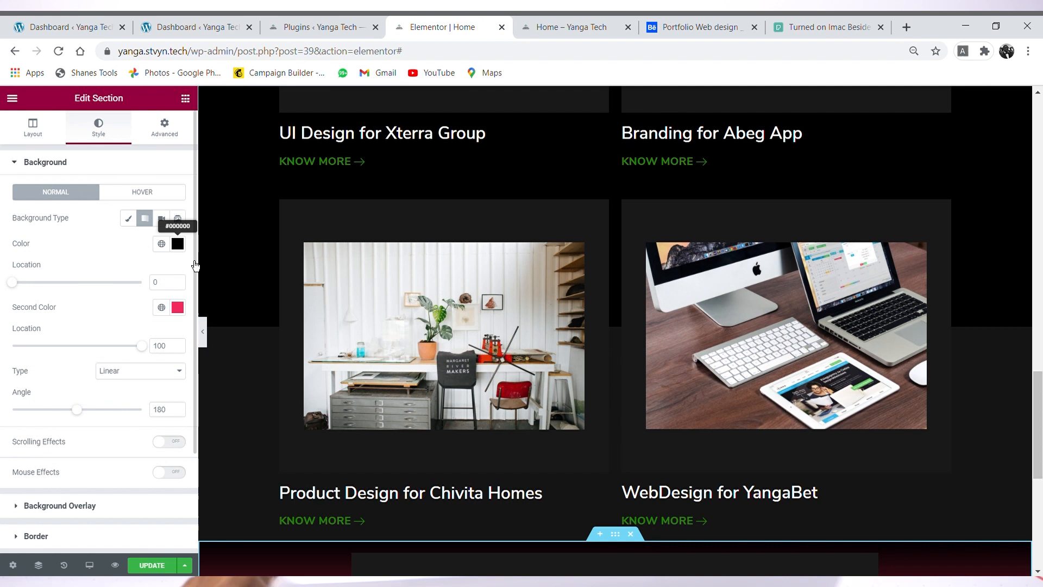
pyautogui.moveTo(1038, 424); pyautogui.dragTo(1038, 403)
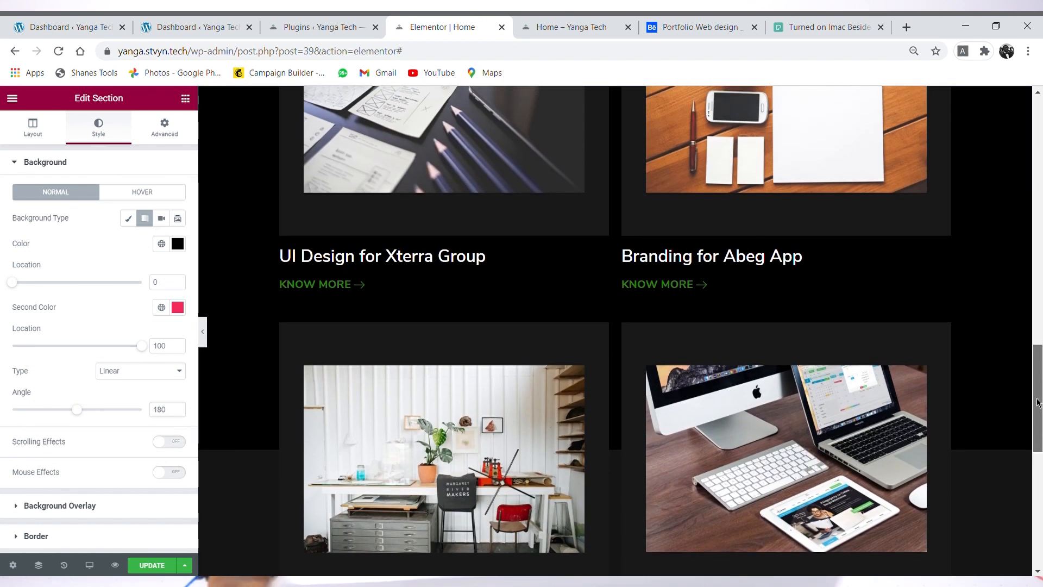
pyautogui.scroll(-3, 1038, 403)
pyautogui.scroll(-1, 614, 326)
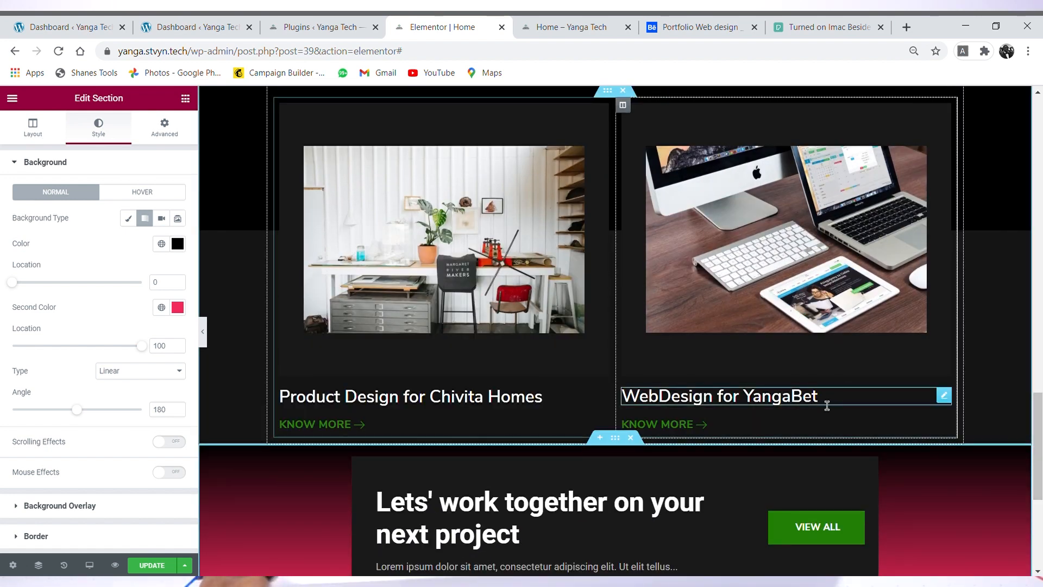
pyautogui.scroll(10, 827, 396)
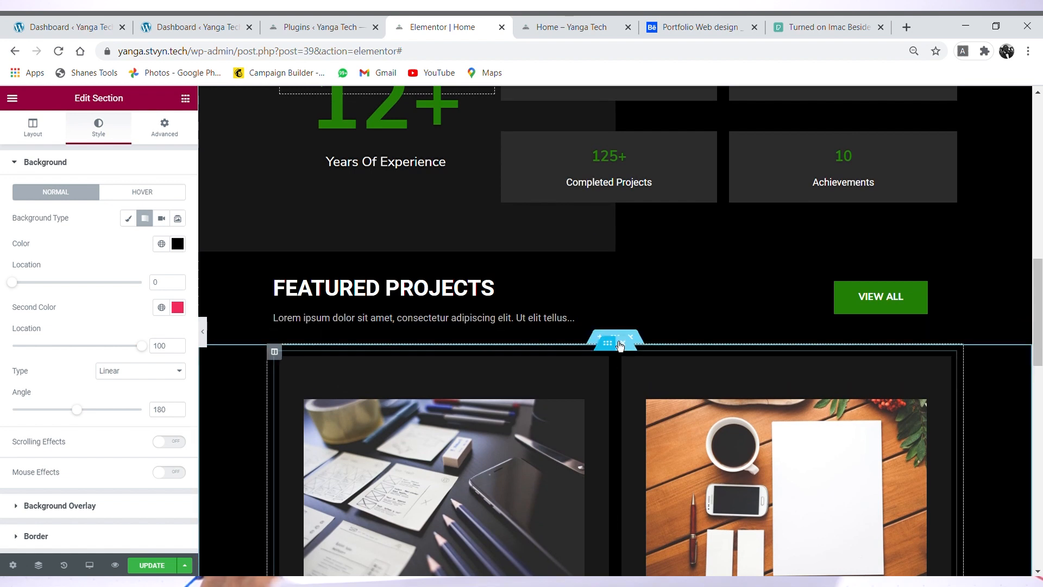
pyautogui.rightClick(617, 345)
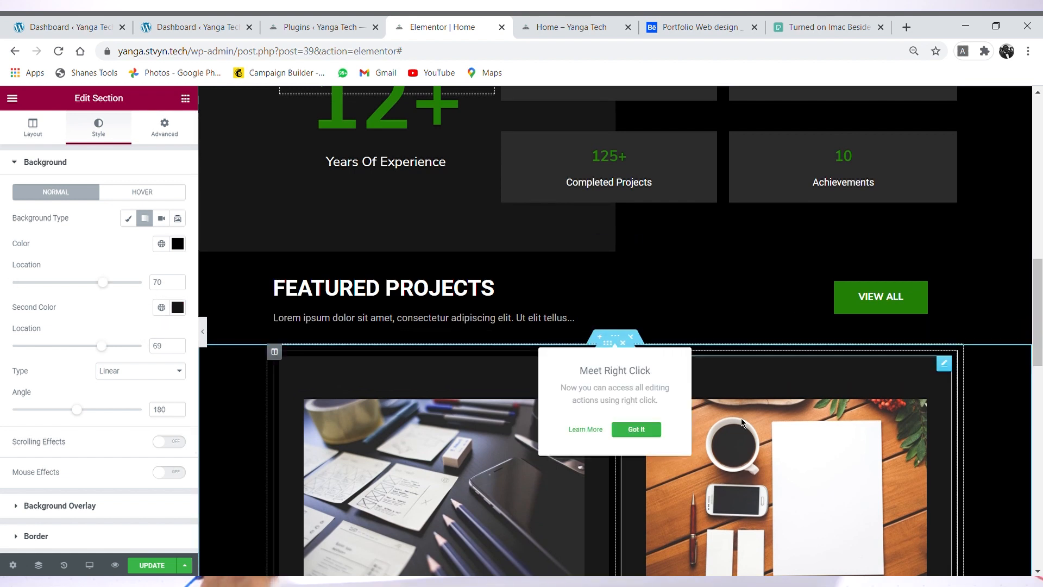
# Step: Set the call-to-action section's gradient to 151515 as first colour and #0C0C0C as second colour
pyautogui.scroll(-10, 593, 299)
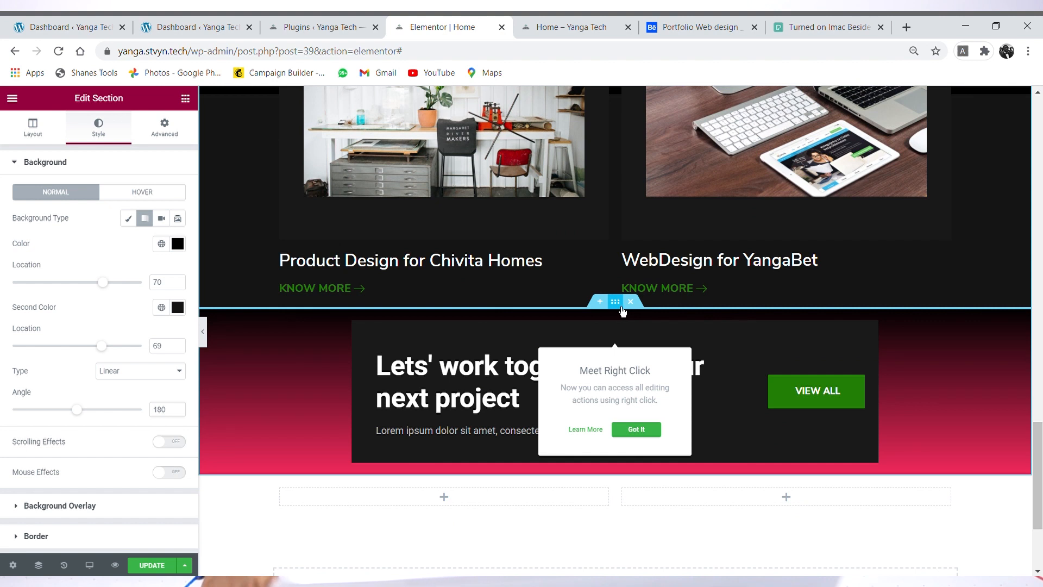
pyautogui.click(178, 245)
pyautogui.write('151515')
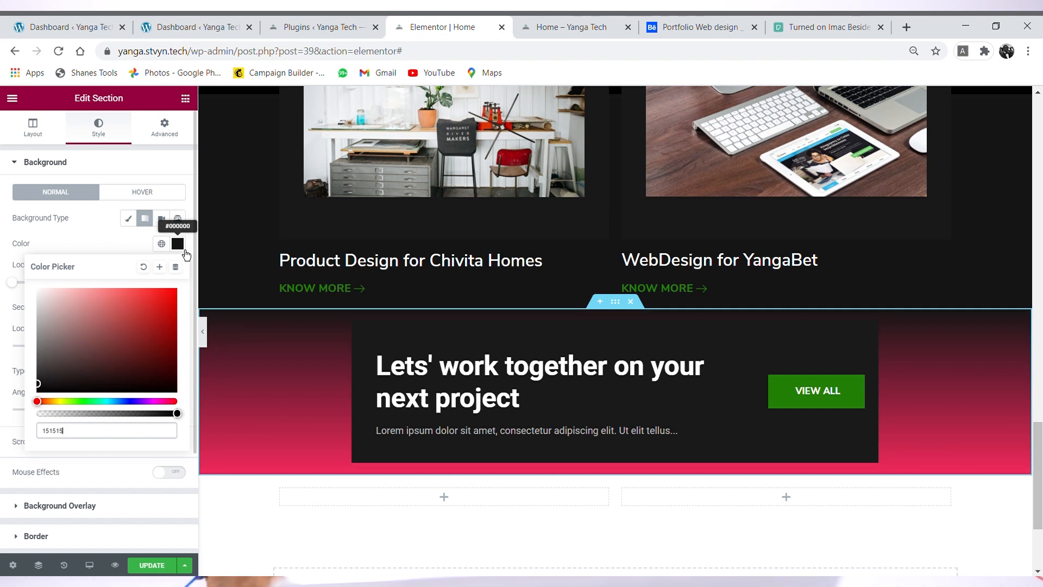
pyautogui.click(185, 250)
pyautogui.click(179, 247)
pyautogui.click(180, 247)
pyautogui.click(178, 307)
pyautogui.moveTo(76, 455); pyautogui.dragTo(7, 459)
pyautogui.click(178, 307)
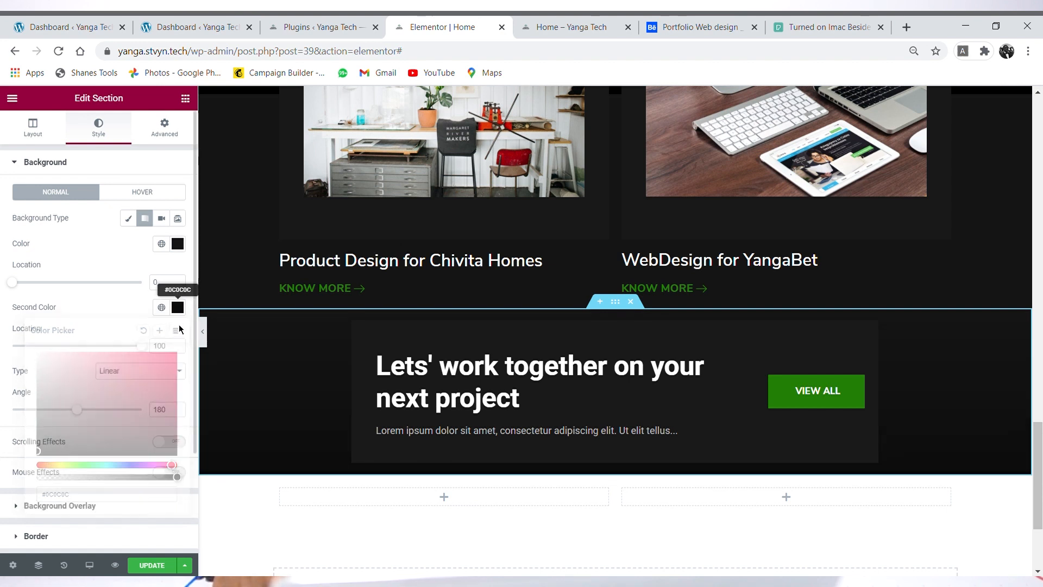
# Step: Set the call-to-action section gradient's first colour location to 49 and its second colour location to 51
pyautogui.click(66, 282)
pyautogui.moveTo(76, 292); pyautogui.dragTo(125, 293)
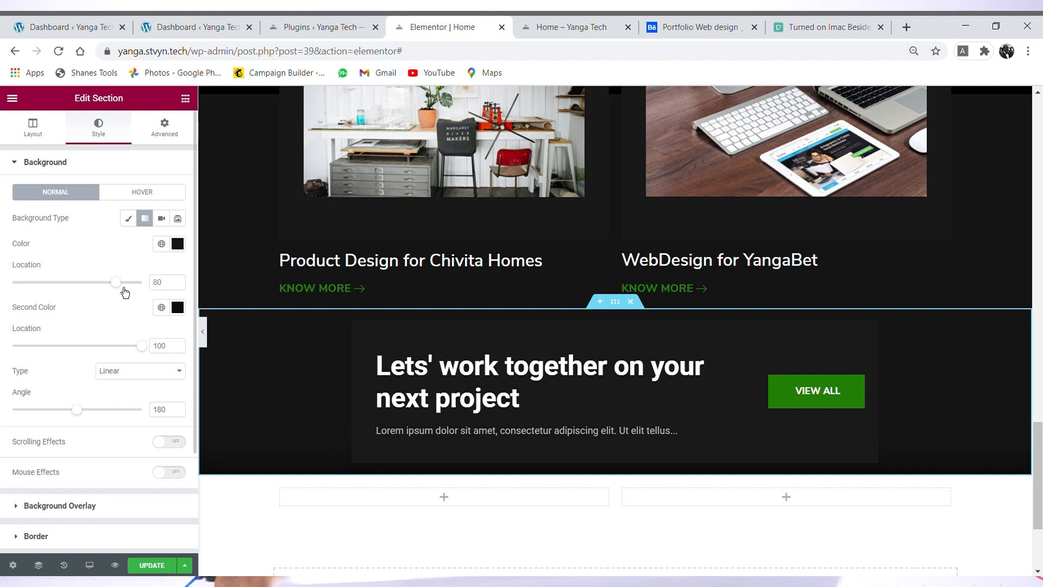
pyautogui.moveTo(141, 354); pyautogui.dragTo(90, 349)
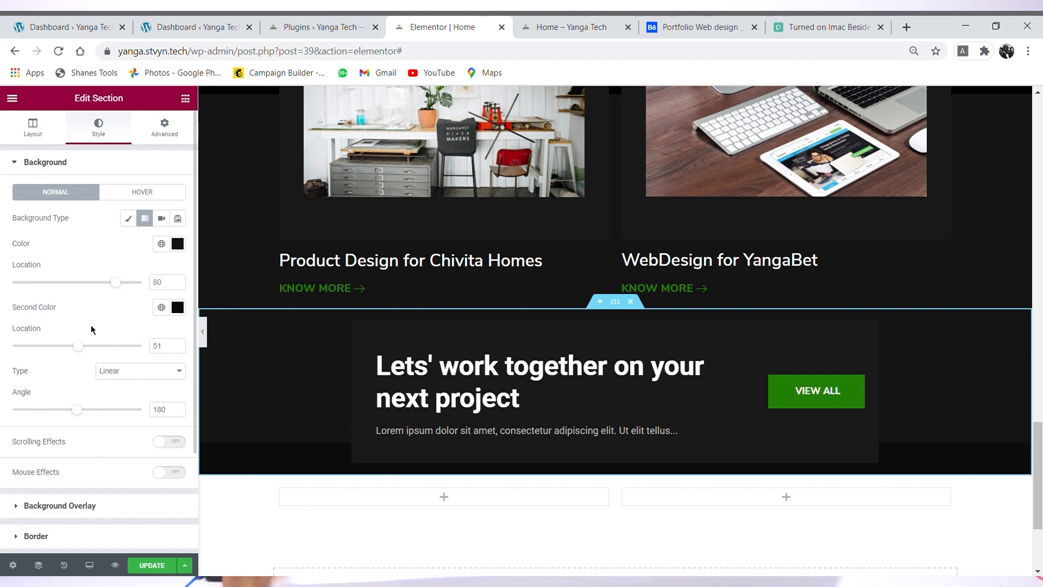
pyautogui.moveTo(124, 294); pyautogui.dragTo(87, 284)
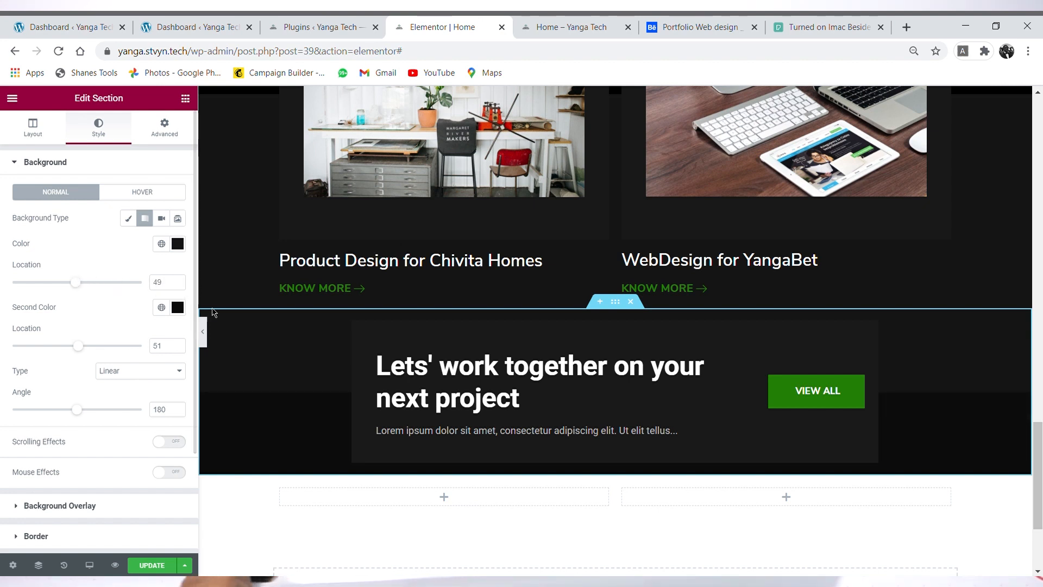
pyautogui.scroll(2, 387, 337)
pyautogui.scroll(3, 387, 336)
pyautogui.scroll(-5, 387, 339)
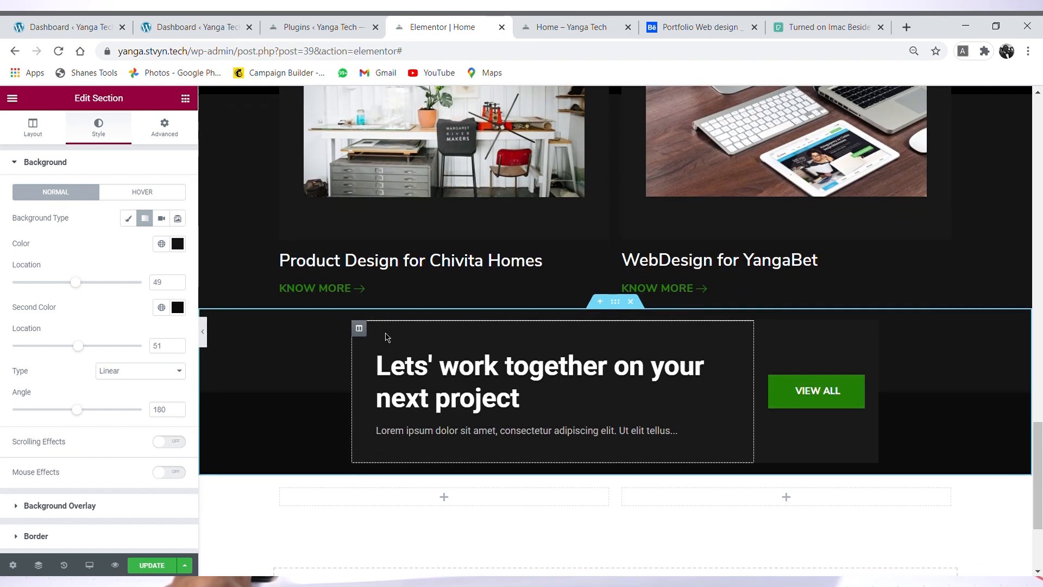
# Step: Try a 40 px top and bottom margin on the call-to-action section and clear it again
pyautogui.click(617, 308)
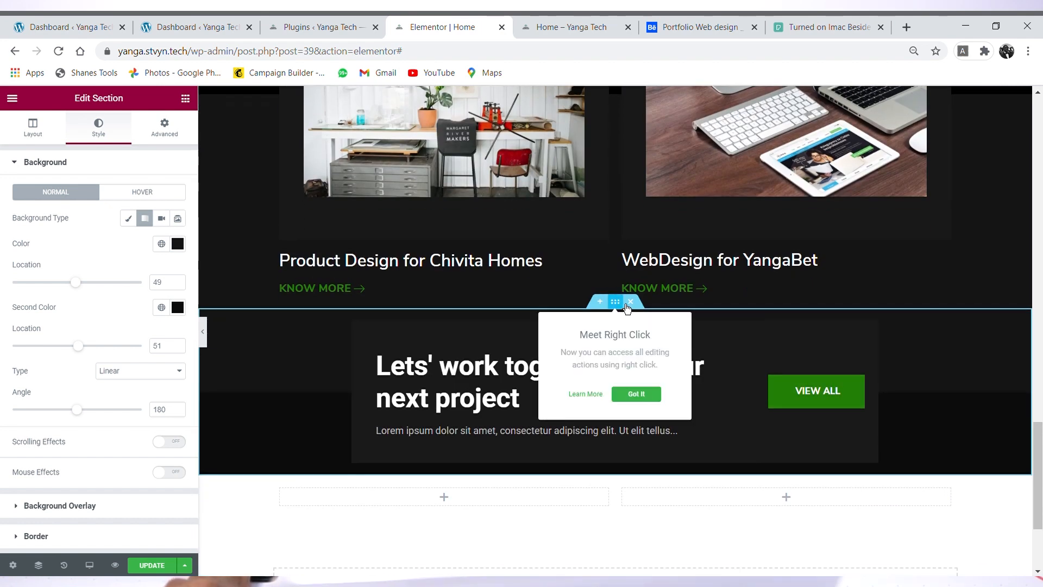
pyautogui.click(164, 128)
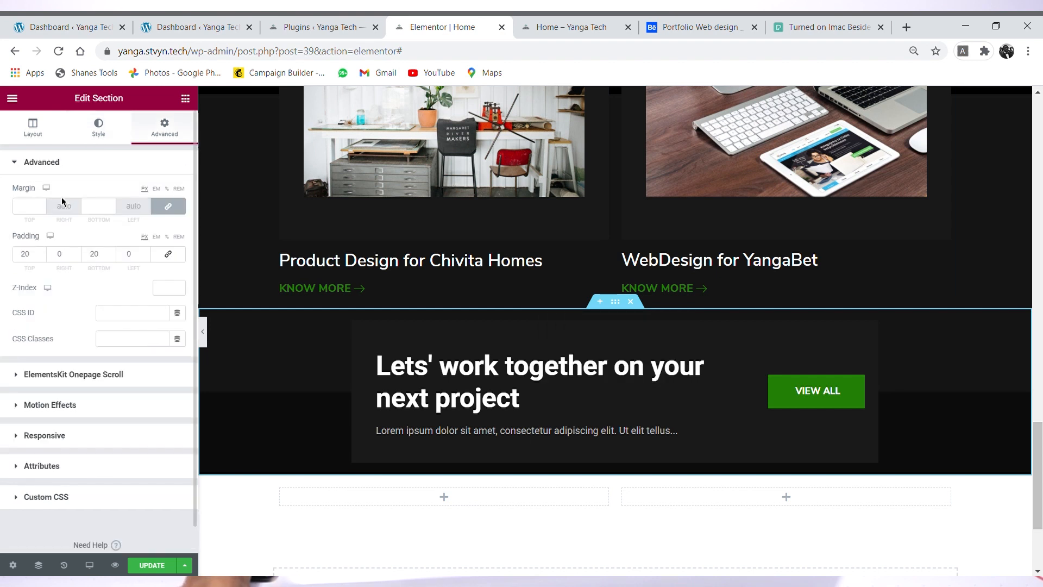
pyautogui.click(32, 213)
pyautogui.write('40')
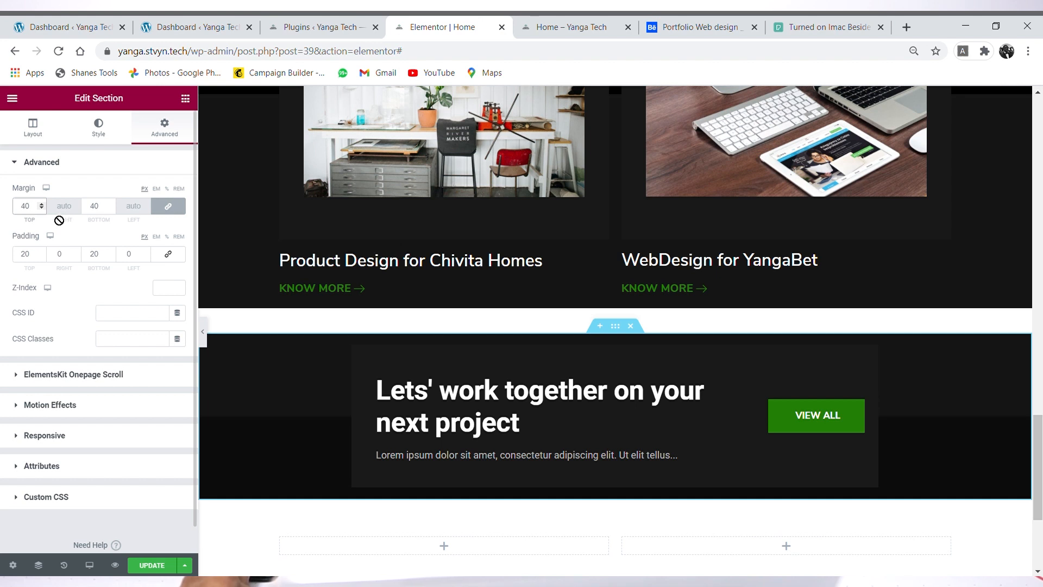
pyautogui.press('BackSpace')
pyautogui.press('BackSpace')
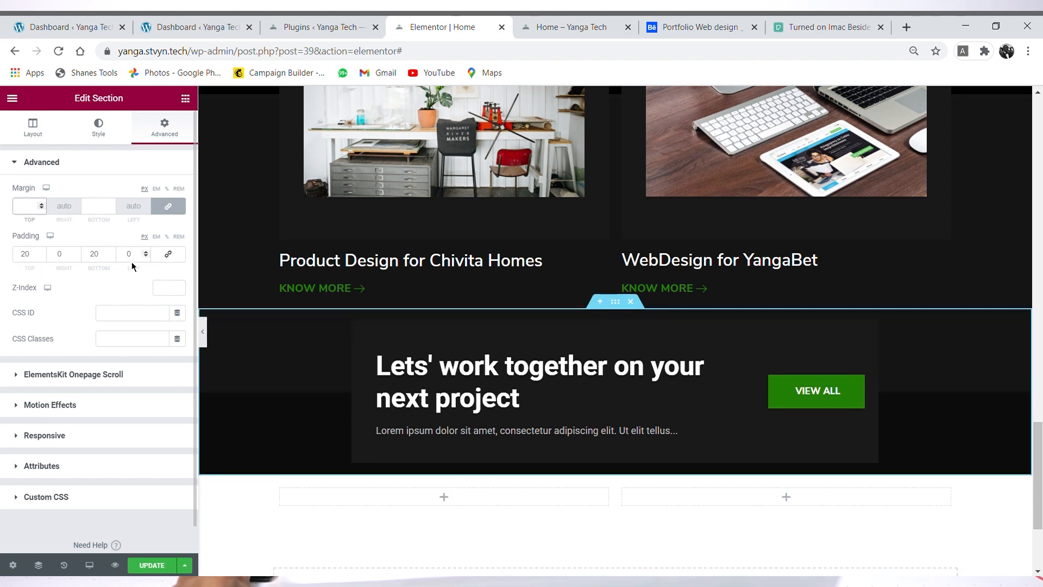
# Step: Set the call-to-action section's top and bottom padding to 50 px each
pyautogui.moveTo(25, 254); pyautogui.dragTo(0, 253)
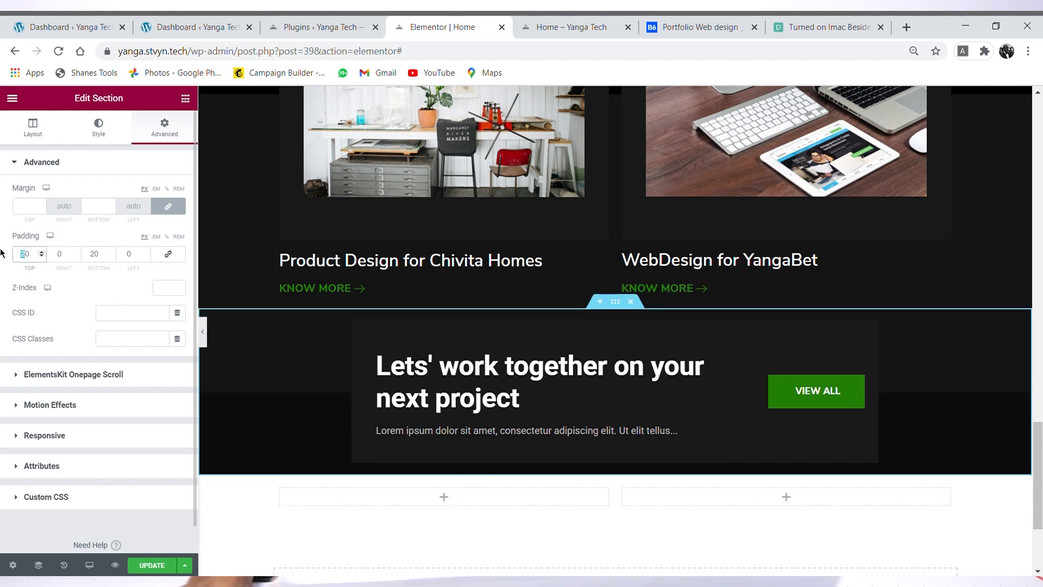
pyautogui.write('4')
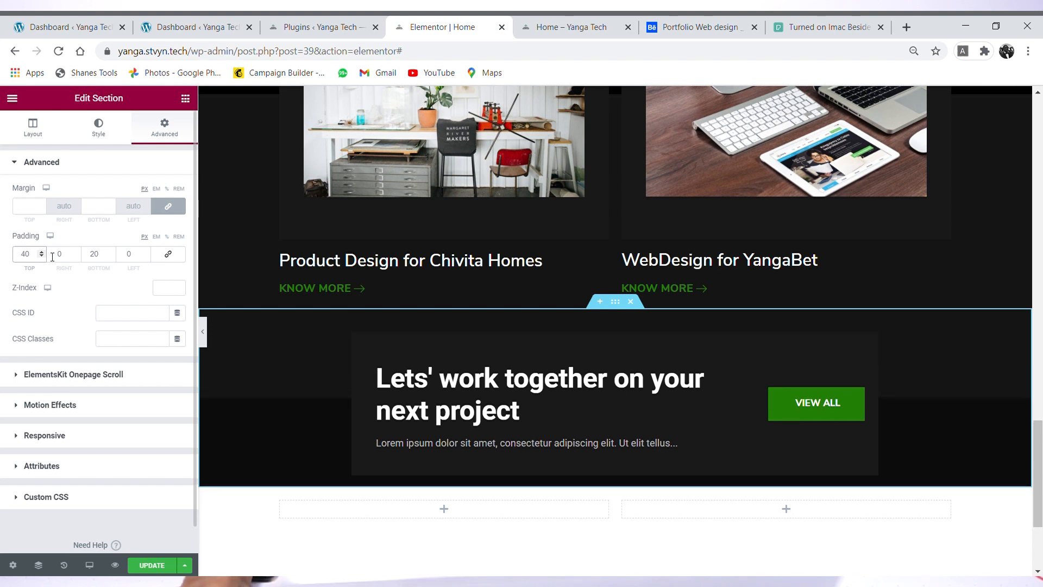
pyautogui.moveTo(106, 259); pyautogui.dragTo(73, 261)
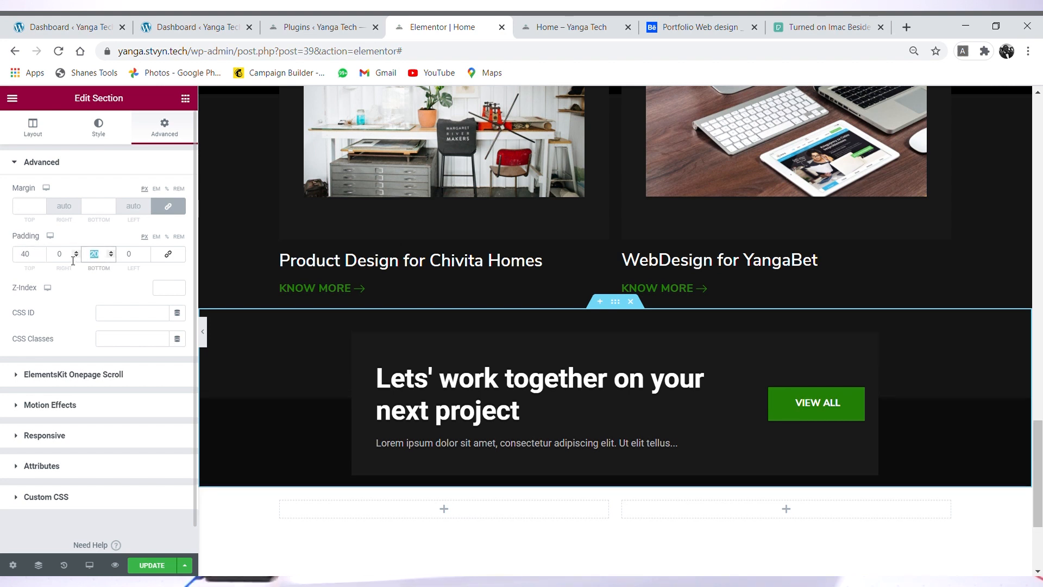
pyautogui.write('50')
pyautogui.moveTo(36, 255); pyautogui.dragTo(5, 256)
pyautogui.write('50')
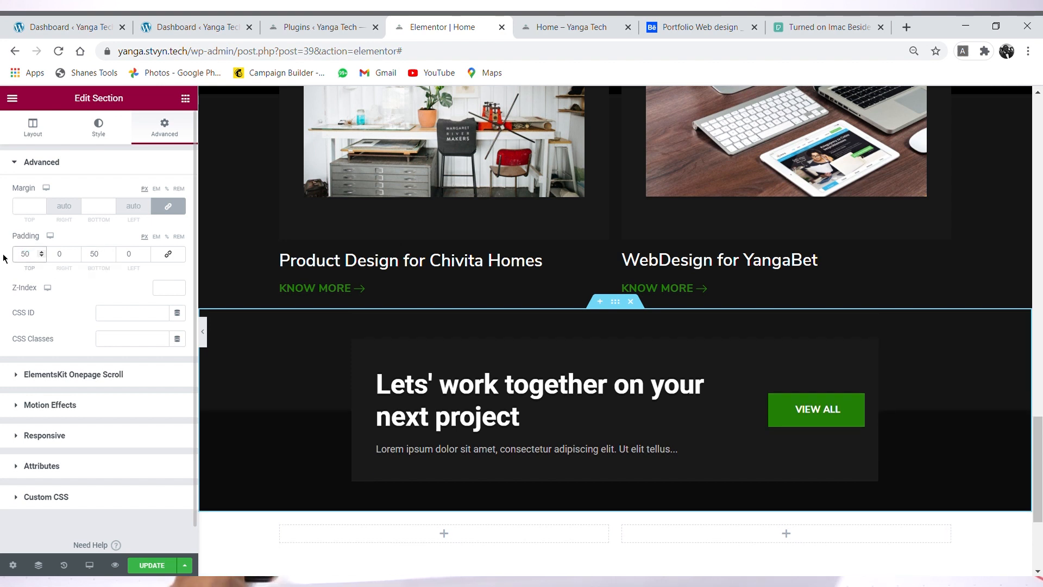
pyautogui.scroll(5, 406, 343)
pyautogui.scroll(-6, 405, 343)
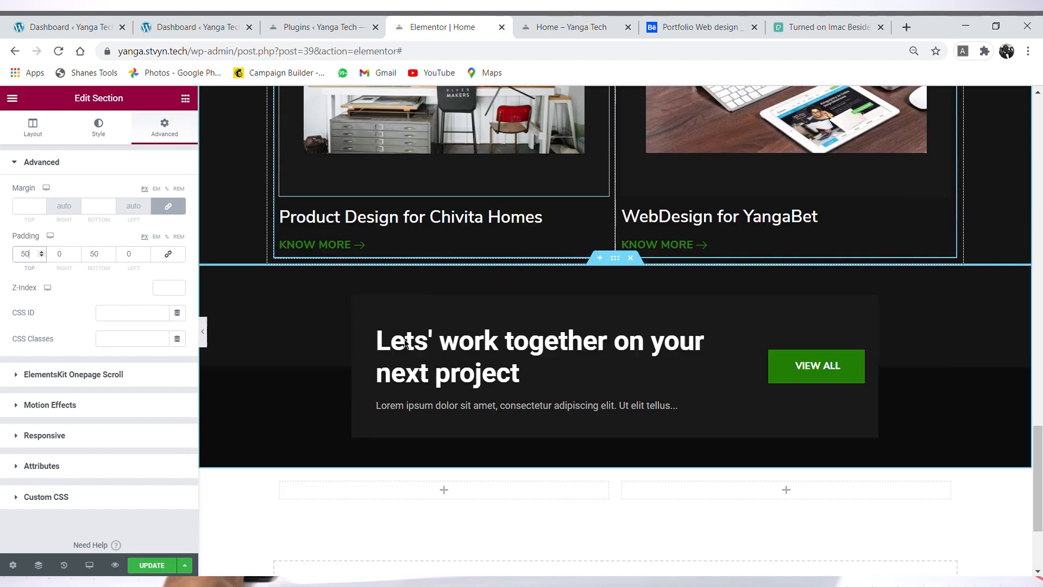
pyautogui.scroll(-2, 405, 341)
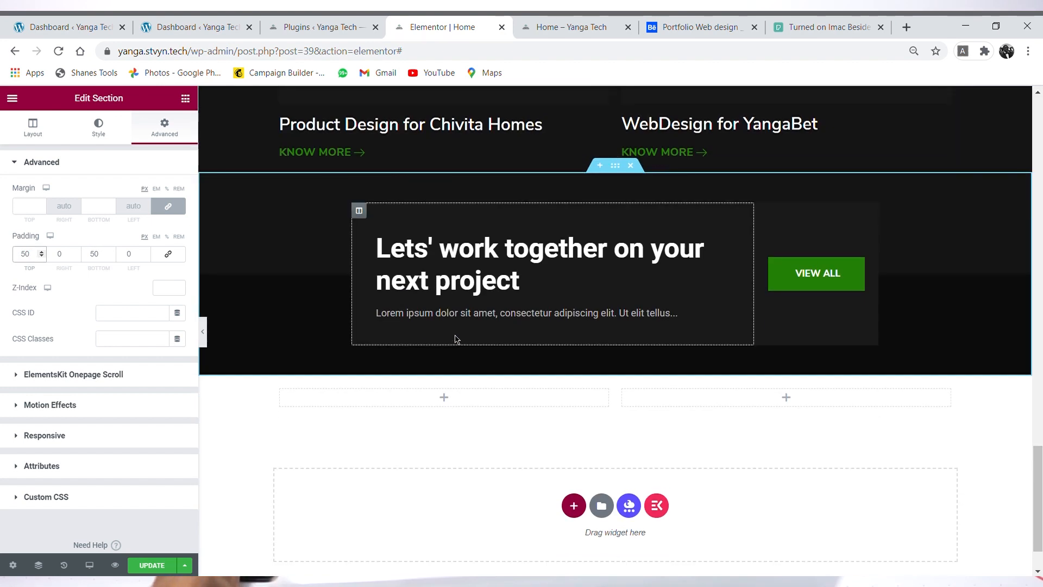
# Step: Check the Behance reference and delete the empty two-column section below the call-to-action section
pyautogui.click(690, 29)
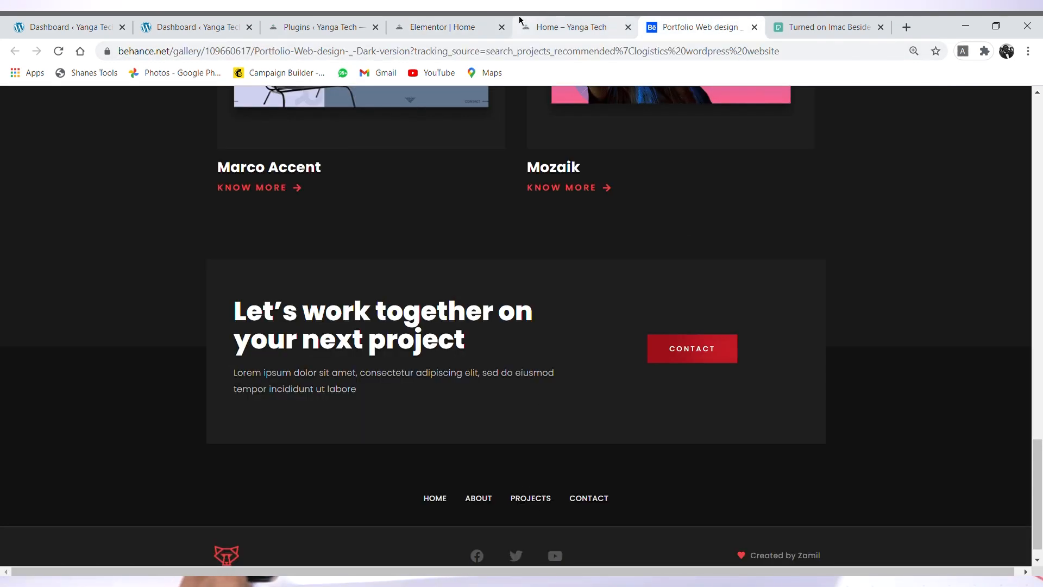
pyautogui.click(441, 27)
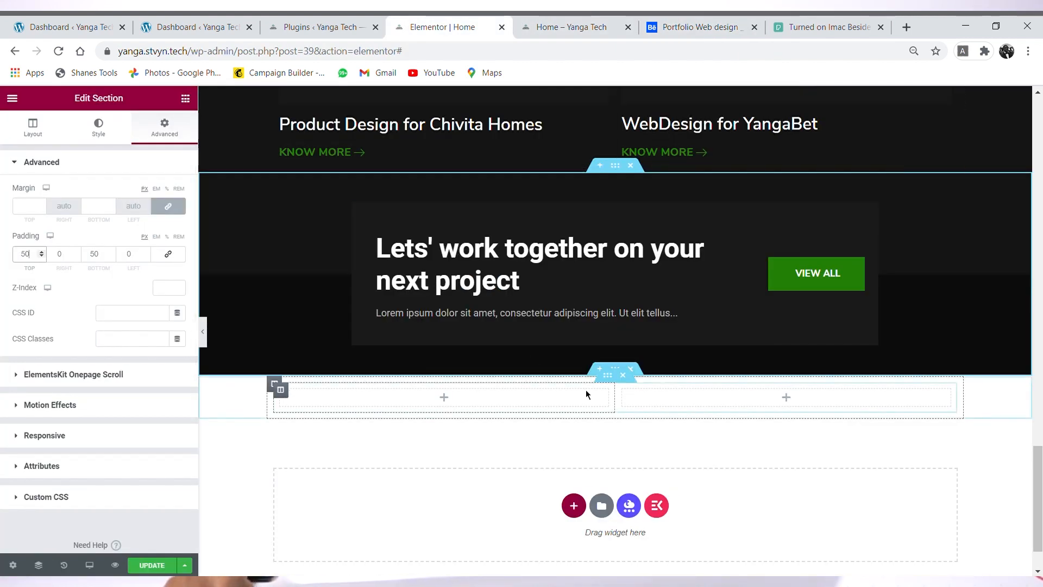
pyautogui.click(636, 374)
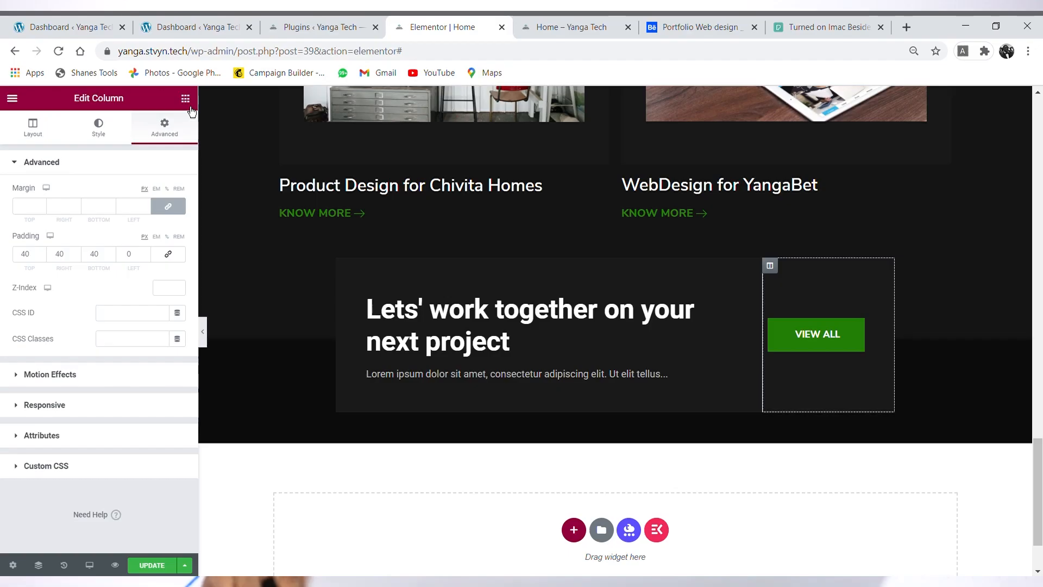
pyautogui.click(186, 99)
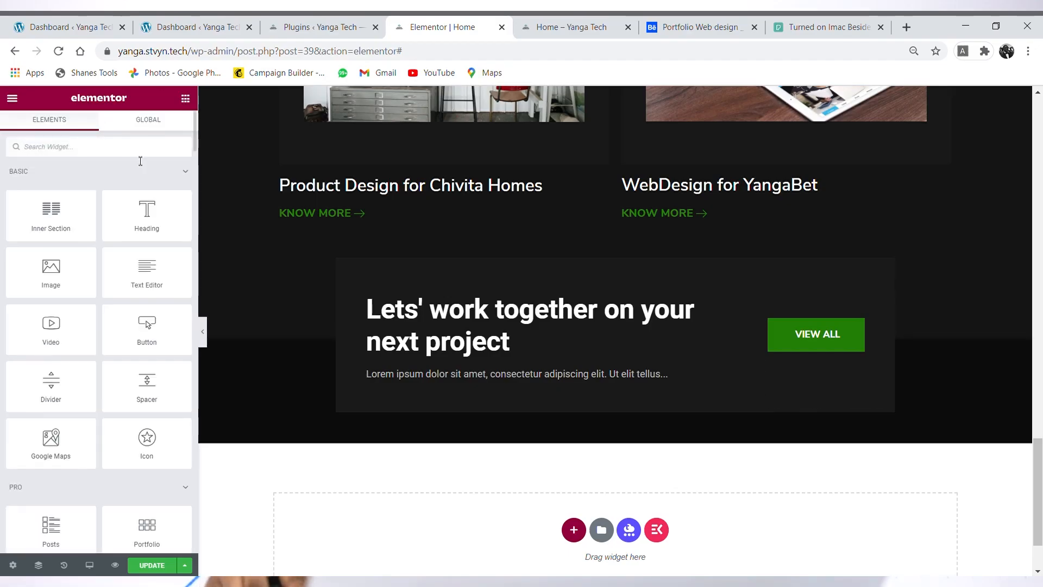
pyautogui.write('menu')
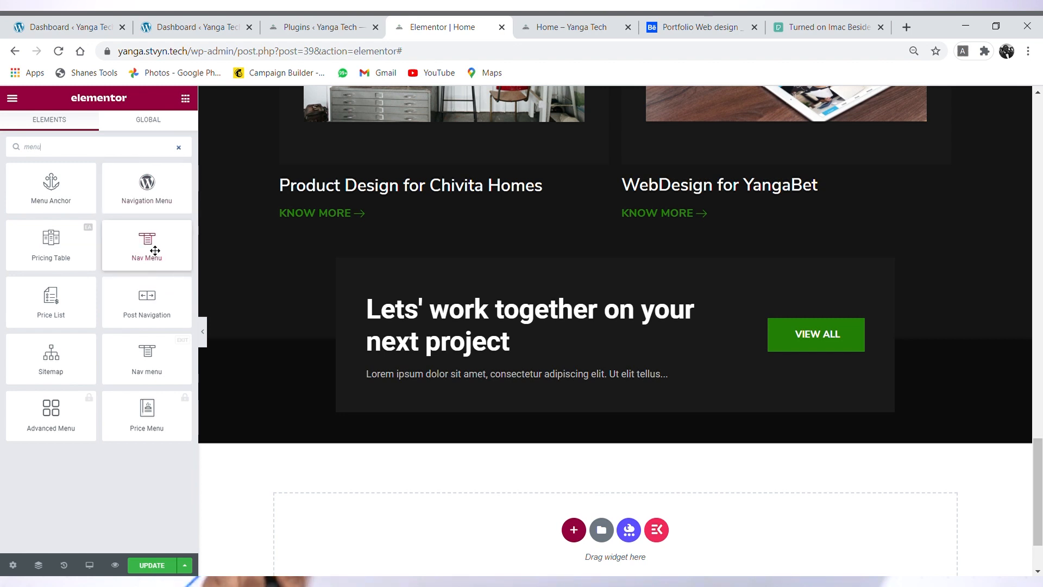
pyautogui.moveTo(152, 247); pyautogui.dragTo(146, 182)
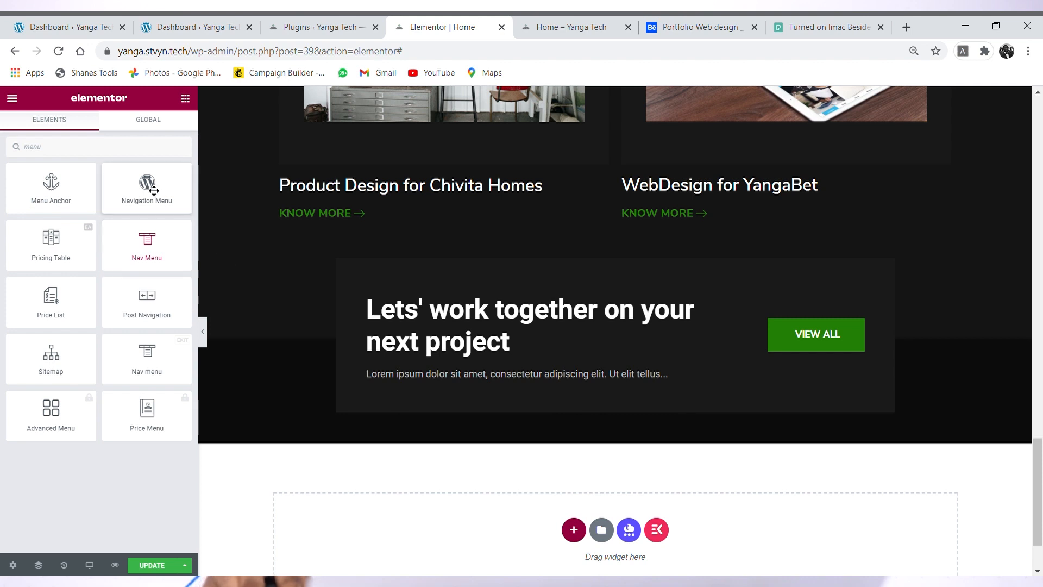
# Step: Add a single-column section below the call-to-action and give it a classic background in colour #000000
pyautogui.click(574, 529)
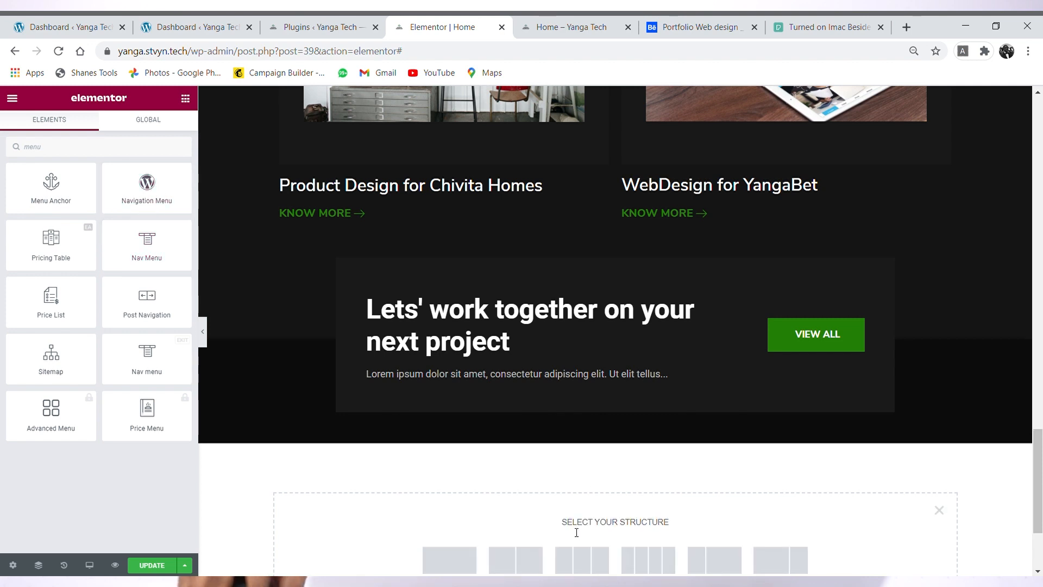
pyautogui.click(466, 564)
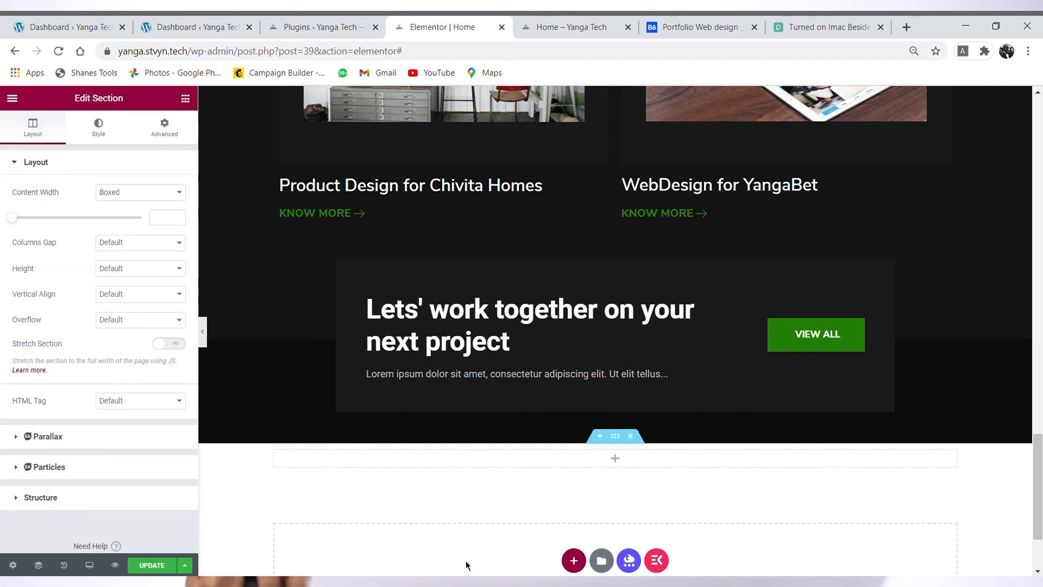
pyautogui.click(619, 439)
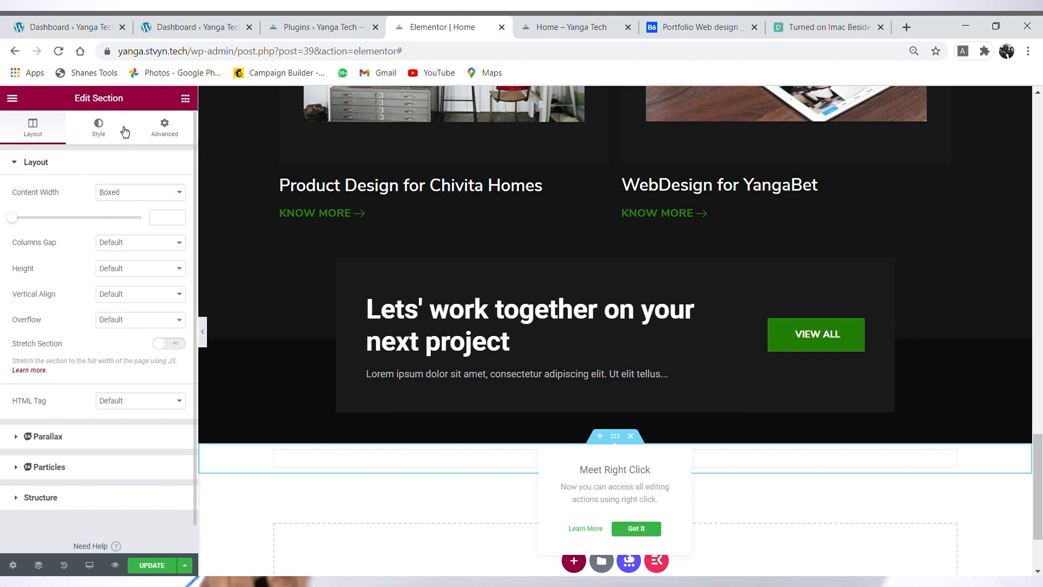
pyautogui.click(99, 130)
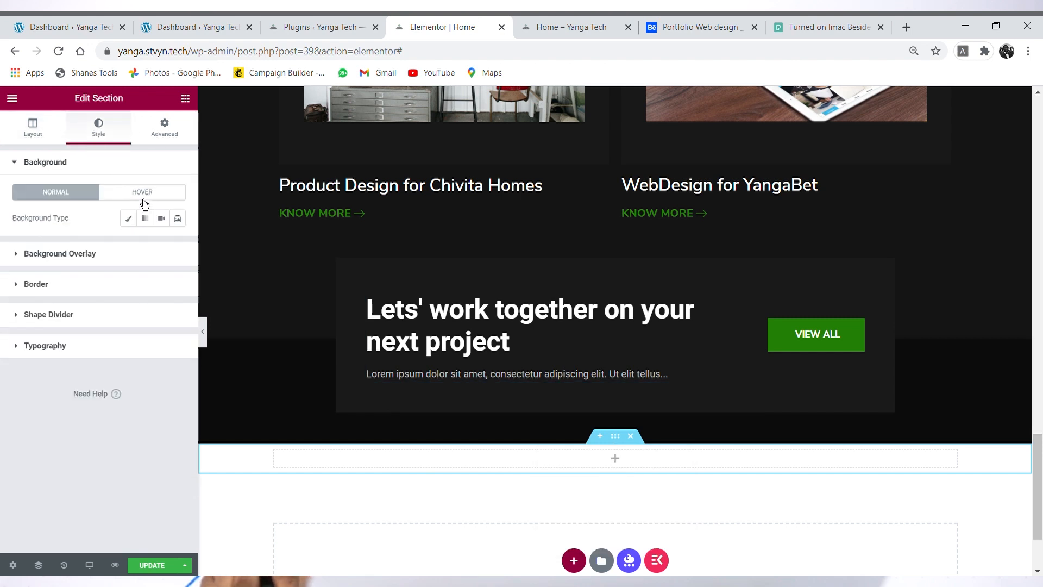
pyautogui.click(131, 220)
pyautogui.click(177, 244)
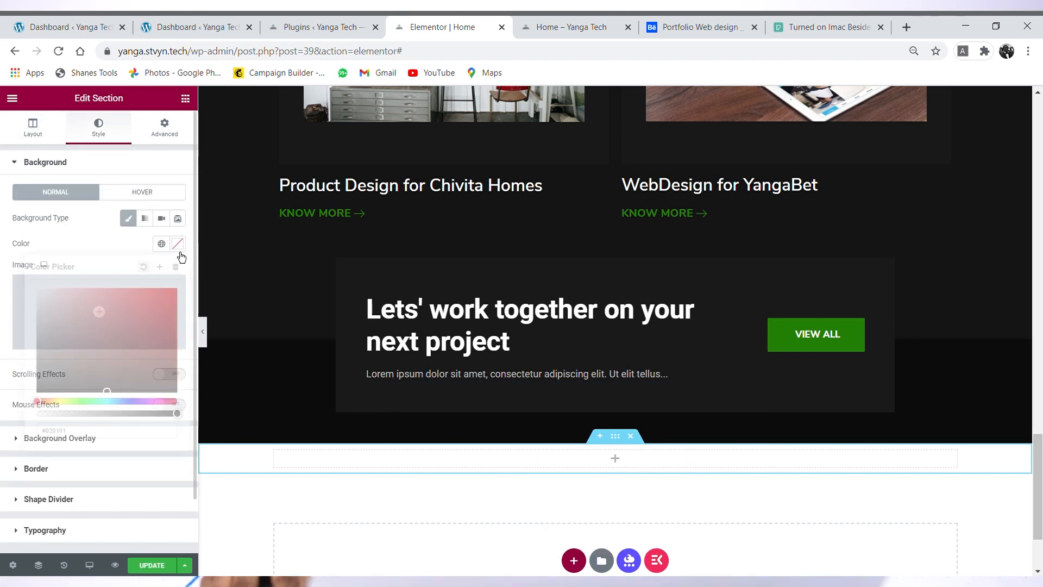
pyautogui.moveTo(58, 384); pyautogui.dragTo(23, 394)
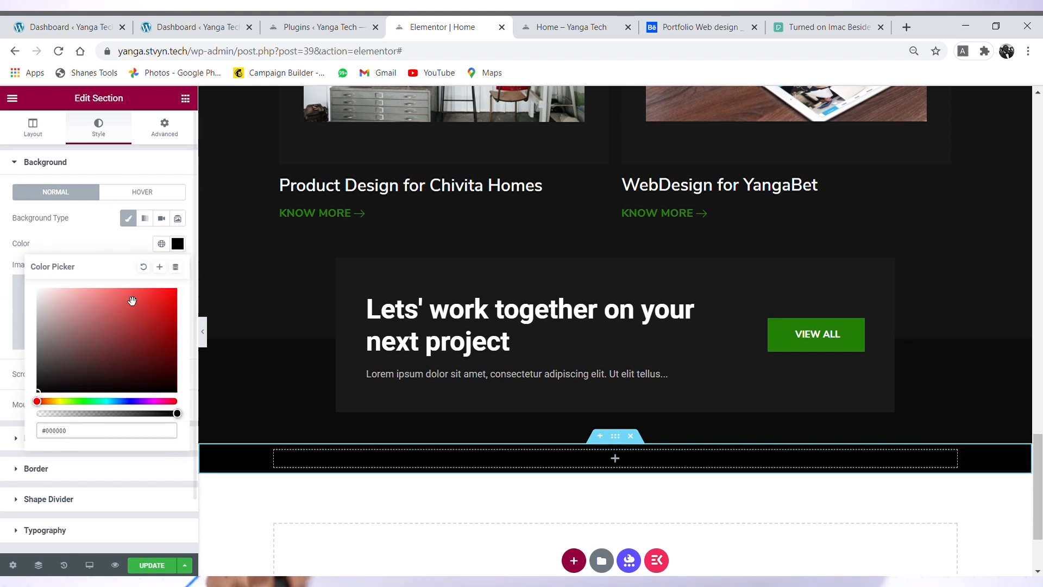
pyautogui.click(177, 243)
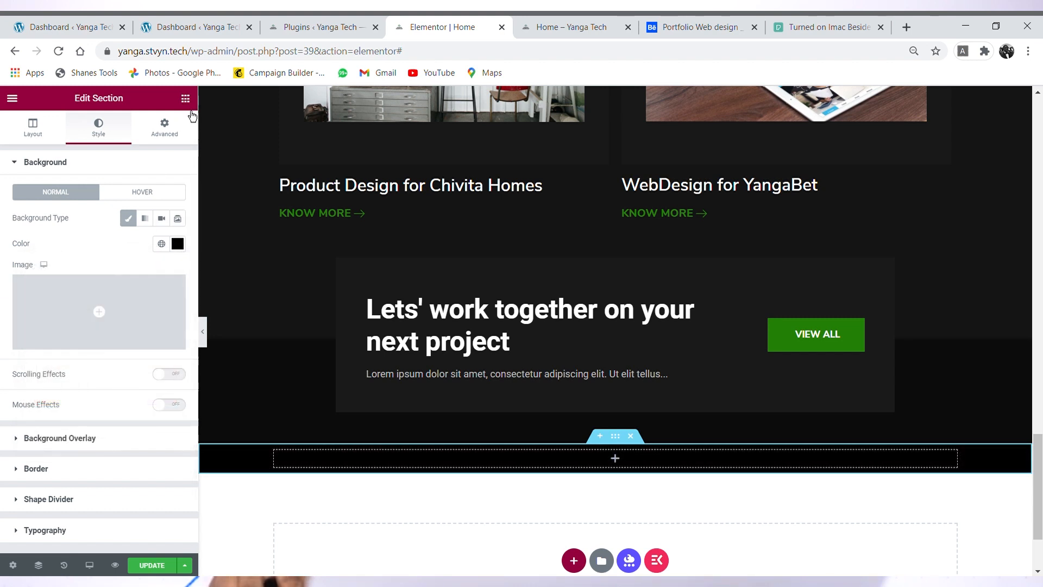
# Step: Find the Nav Menu widget, place it in the new black section and align its items to the center
pyautogui.click(185, 98)
pyautogui.write('menu')
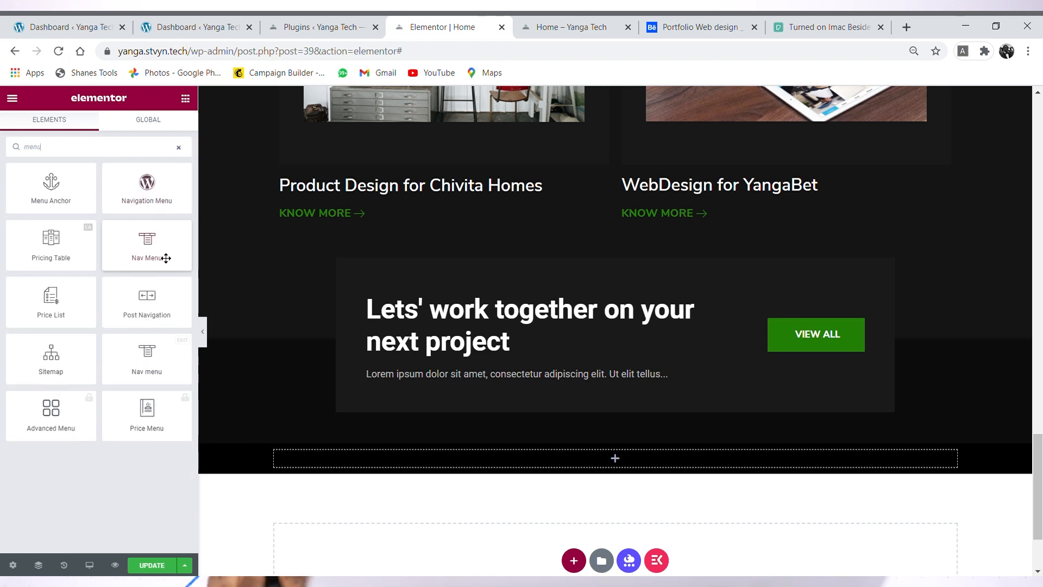
pyautogui.moveTo(150, 253); pyautogui.dragTo(613, 467)
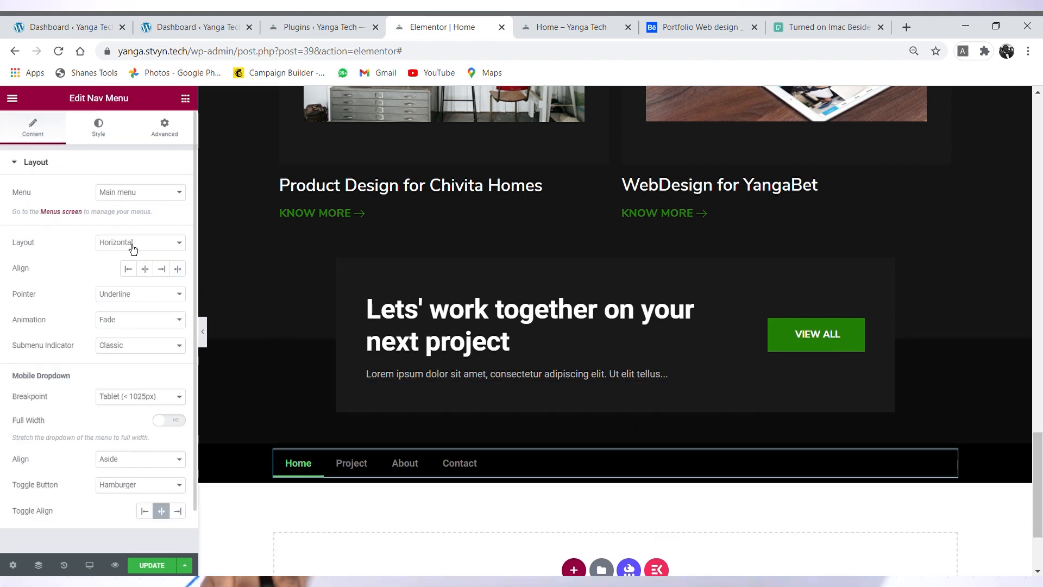
pyautogui.click(147, 272)
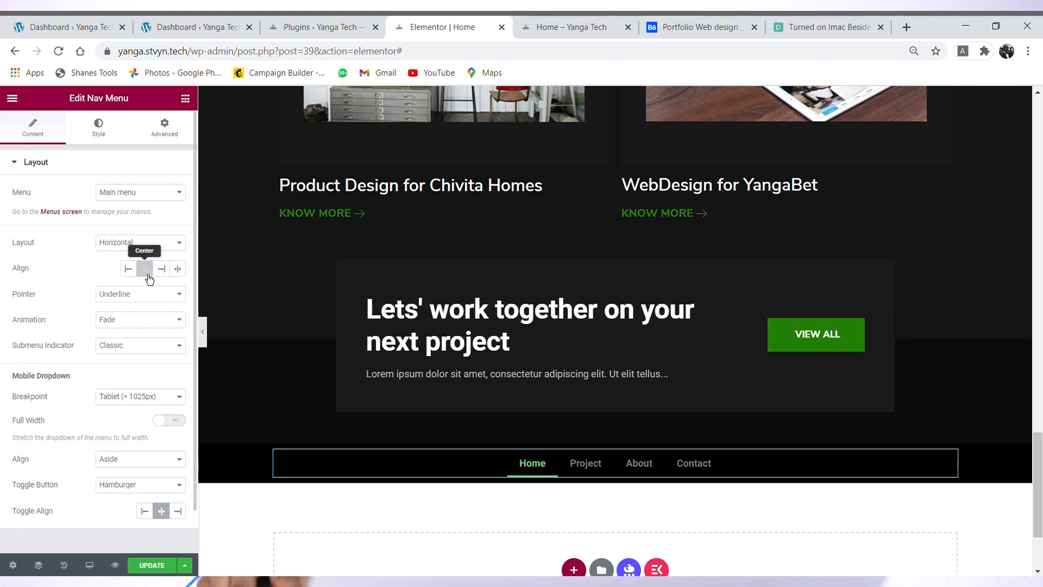
# Step: Set the nav menu's pointer and submenu indicator to None and its breakpoint to Mobile (< 768px), checking the Behance footer menu for reference
pyautogui.click(134, 322)
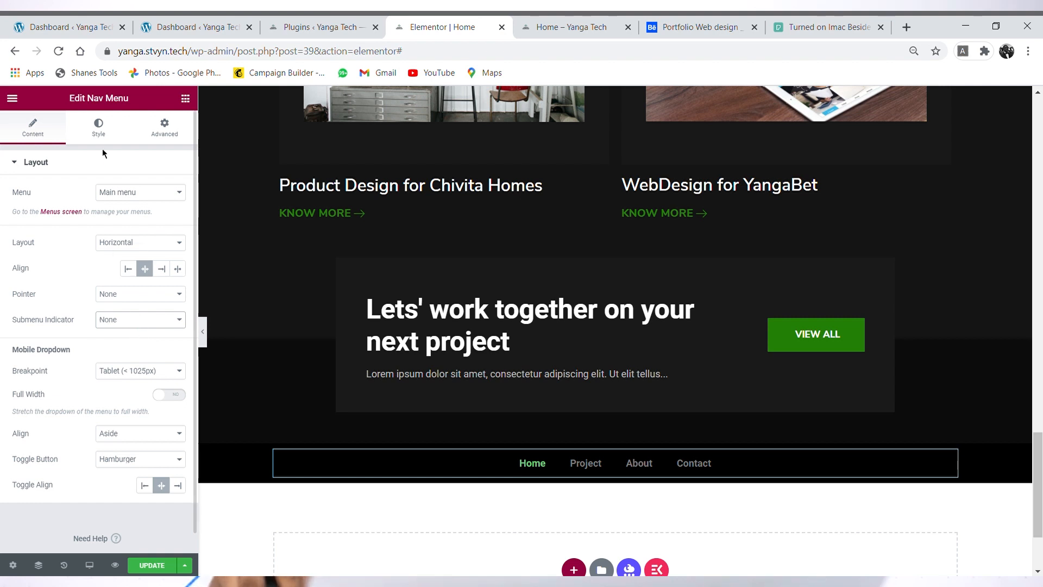
pyautogui.click(175, 402)
pyautogui.click(171, 403)
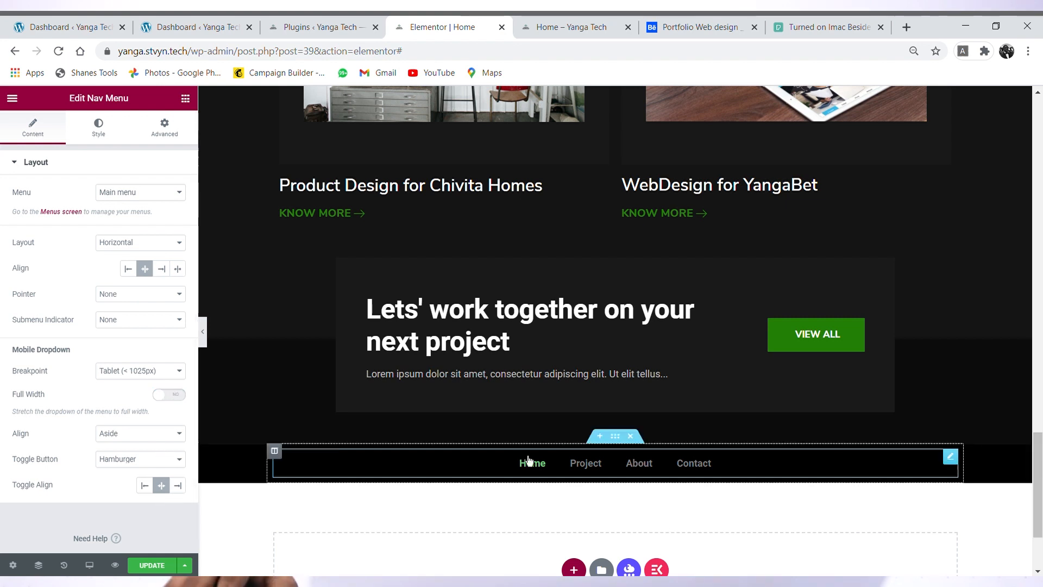
pyautogui.click(132, 393)
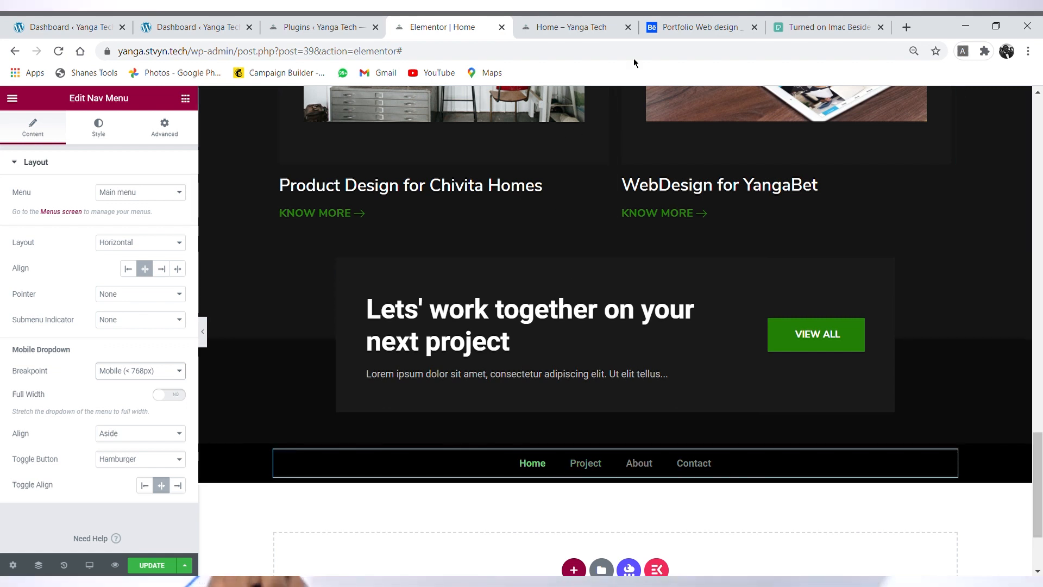
pyautogui.click(669, 26)
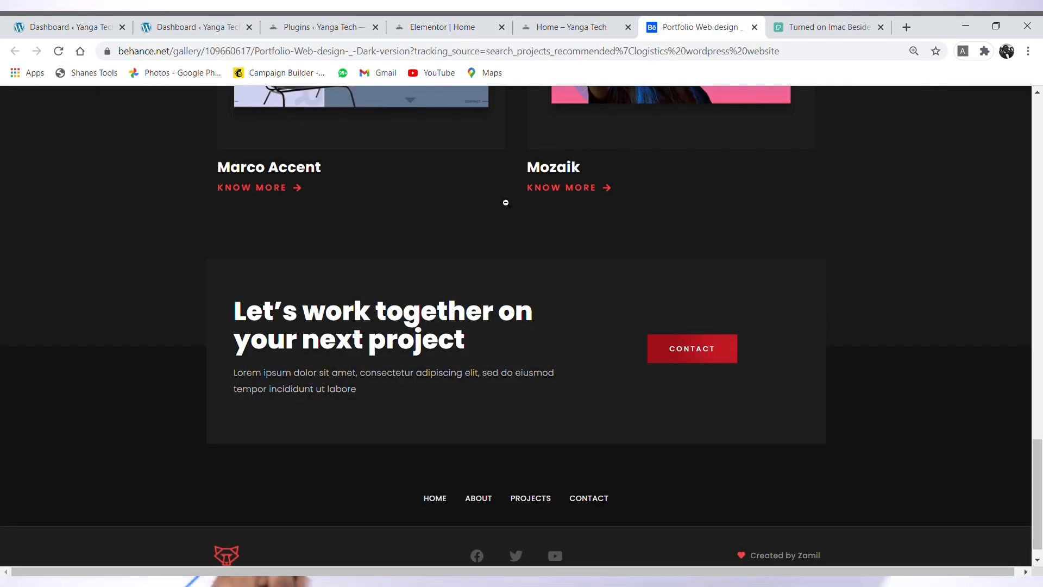
pyautogui.click(455, 22)
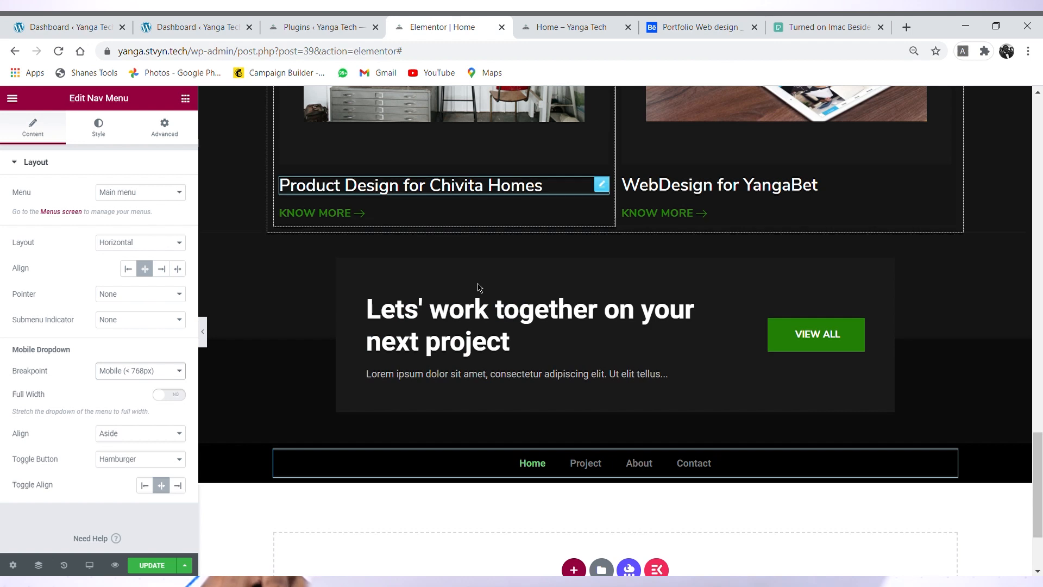
# Step: Set the footer nav menu's font family to Nunito Sans and its size to 12 px
pyautogui.click(98, 128)
pyautogui.click(177, 193)
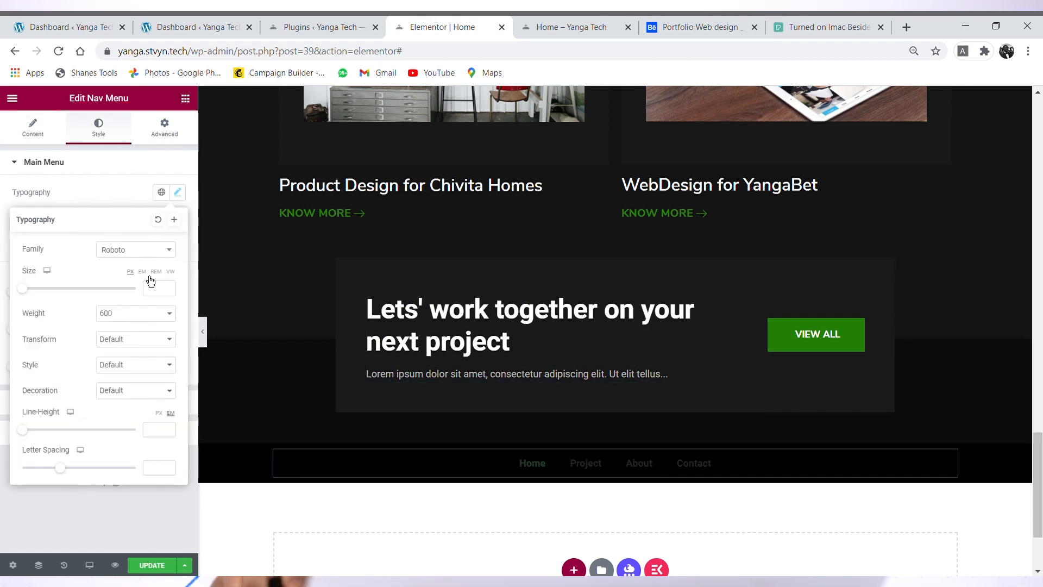
pyautogui.click(126, 251)
pyautogui.write('nun')
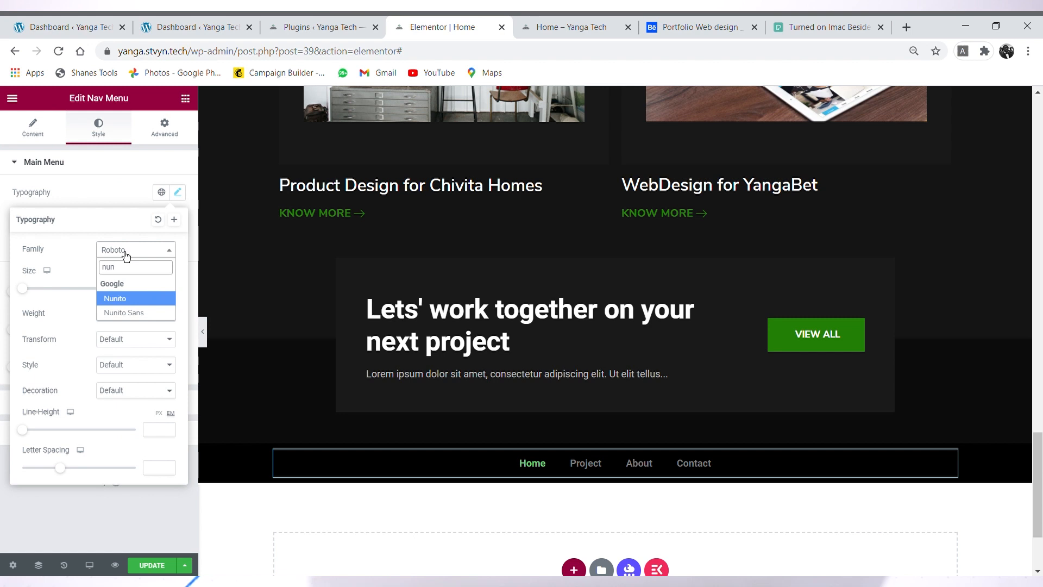
pyautogui.press('Down')
pyautogui.press('Return')
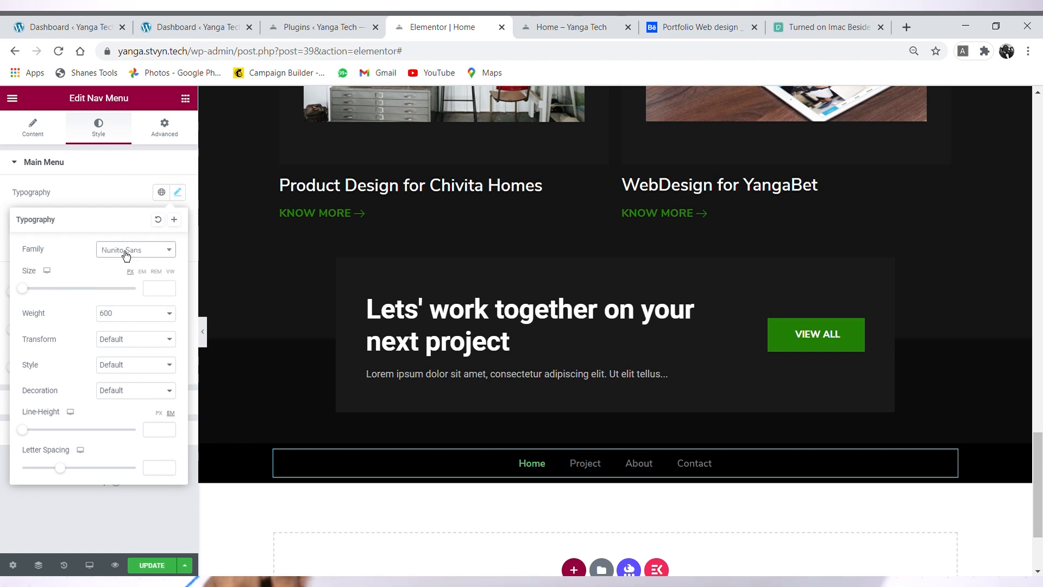
pyautogui.click(157, 292)
pyautogui.write('12')
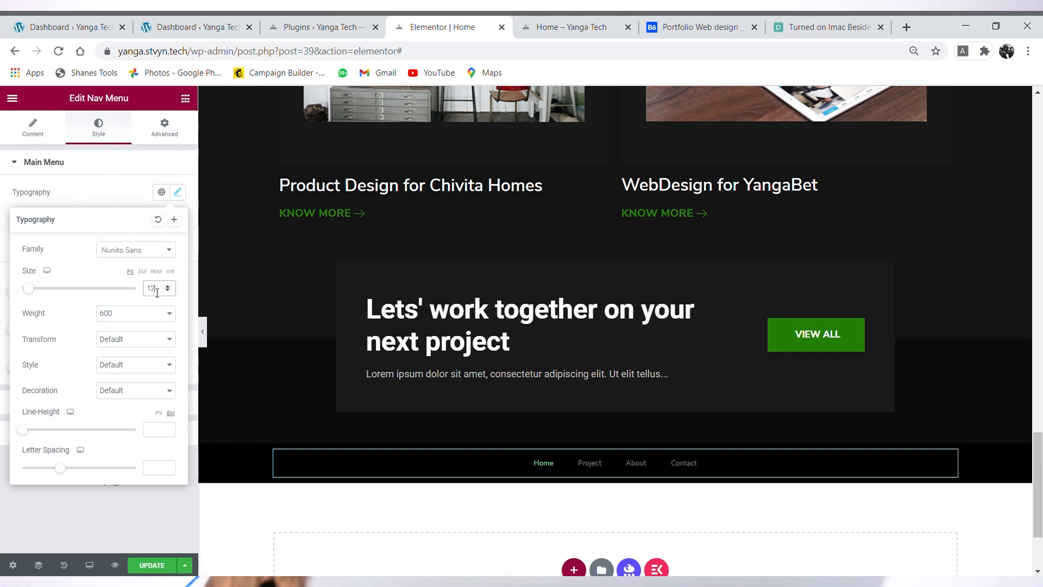
# Step: Set the footer menu's font weight to 700 and its text transform to Uppercase
pyautogui.click(132, 319)
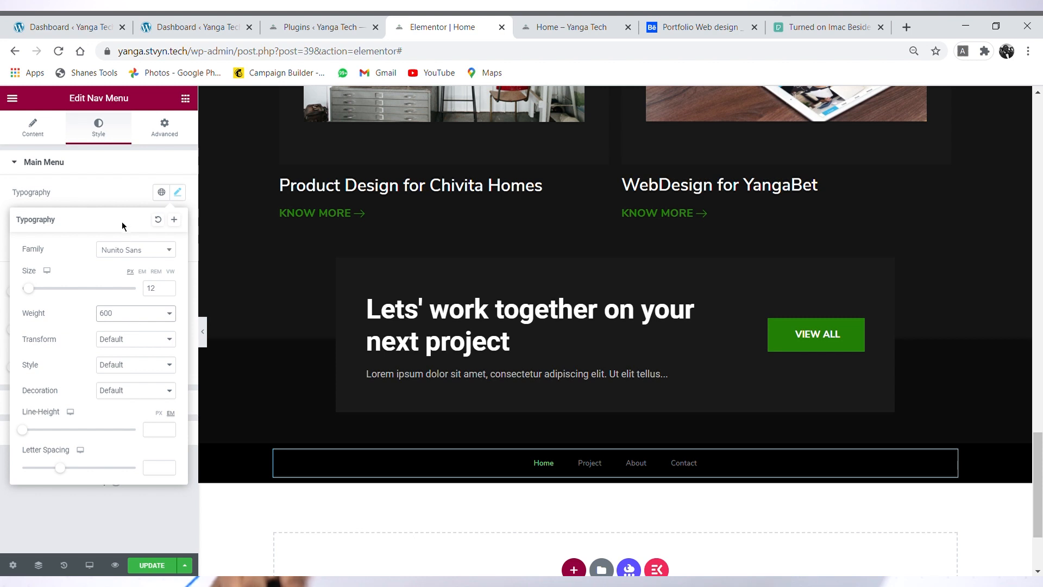
pyautogui.click(122, 188)
pyautogui.click(134, 346)
pyautogui.click(123, 395)
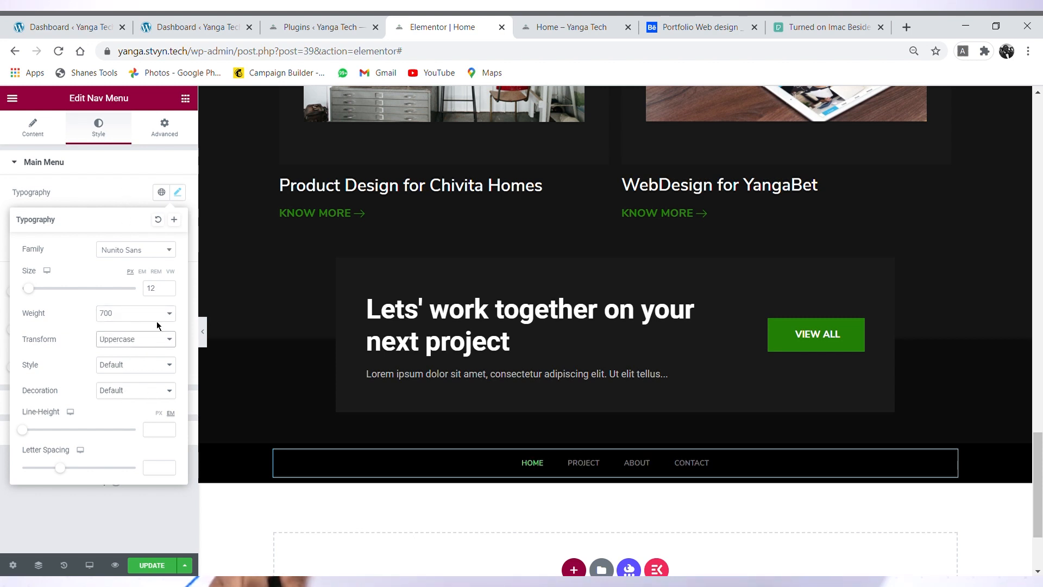
pyautogui.click(186, 207)
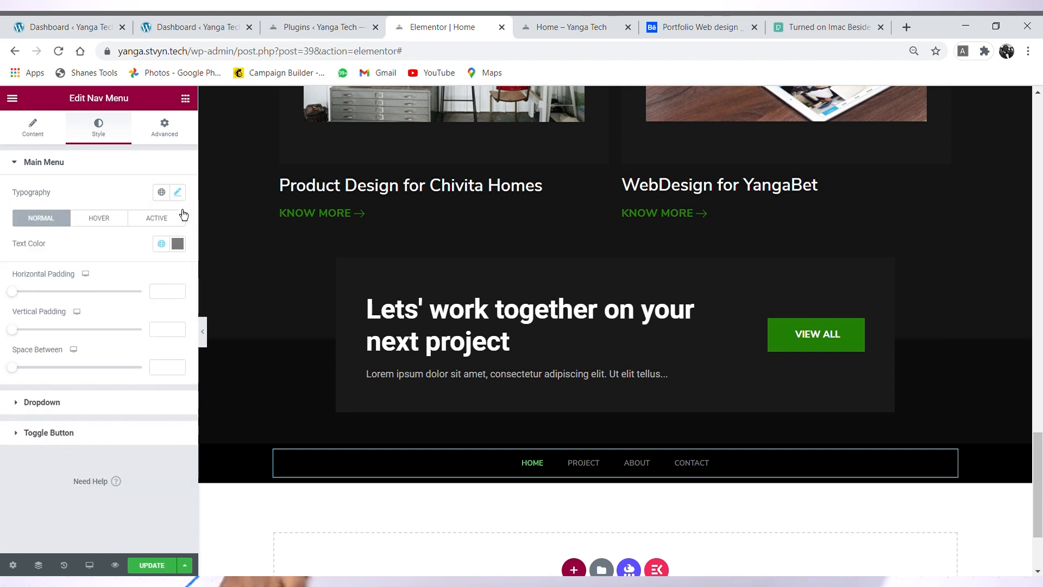
# Step: Set the footer menu's normal and hover text colours to #FFFFFF
pyautogui.click(178, 243)
pyautogui.write('#FFFFFF')
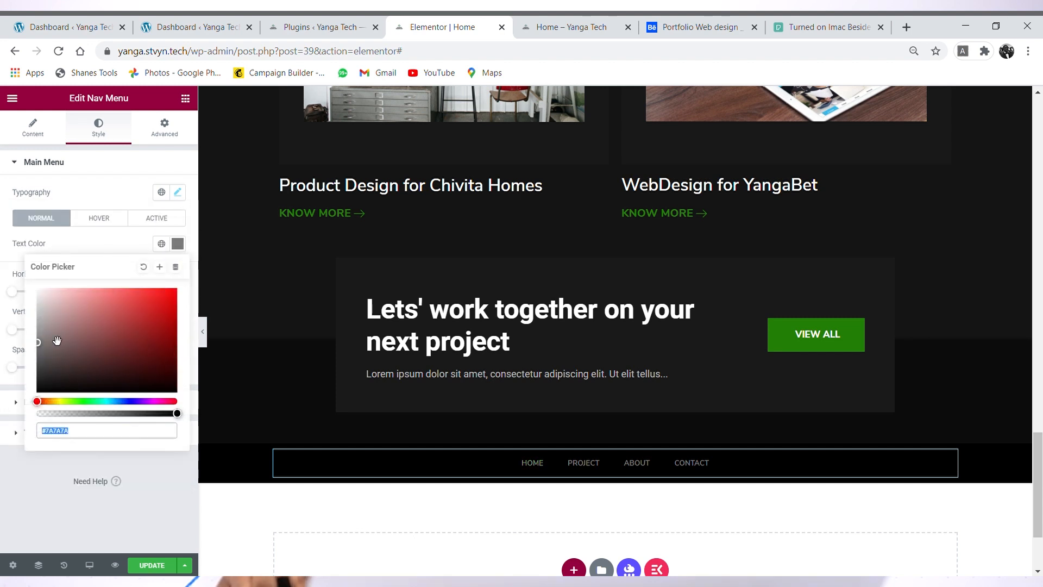
pyautogui.click(178, 245)
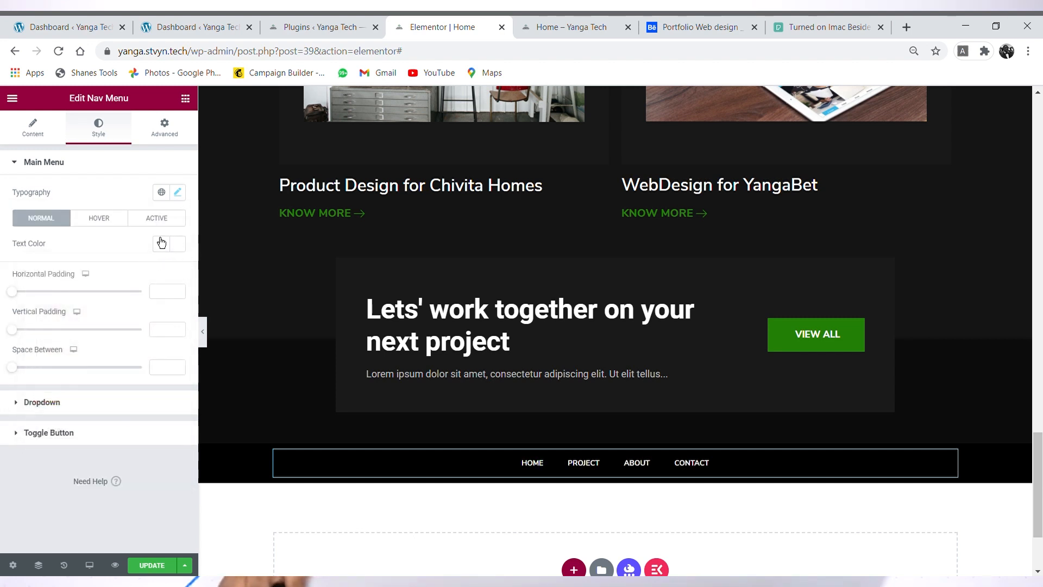
pyautogui.click(118, 220)
pyautogui.click(177, 244)
pyautogui.write('#FFFFFF')
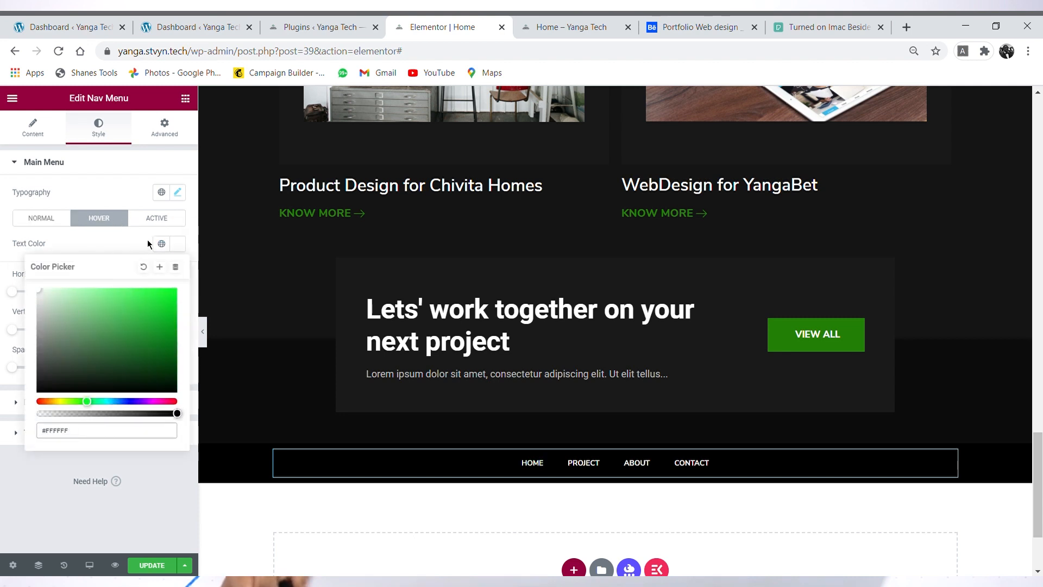
pyautogui.click(177, 244)
# Step: Try a dimmer normal text colour for the footer menu items, ending on grey #B8B8B8
pyautogui.click(175, 245)
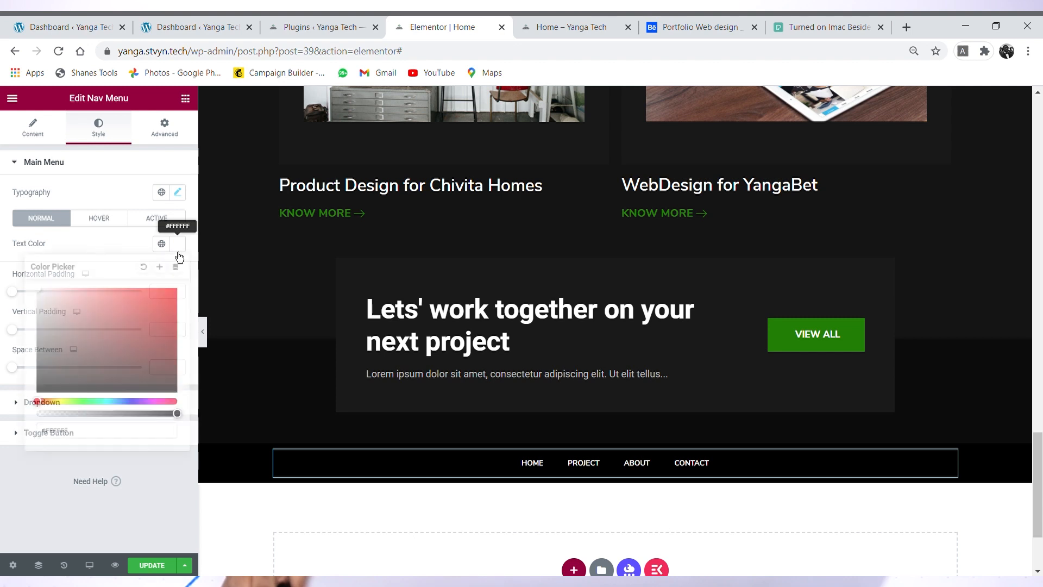
pyautogui.write('0a0a0a')
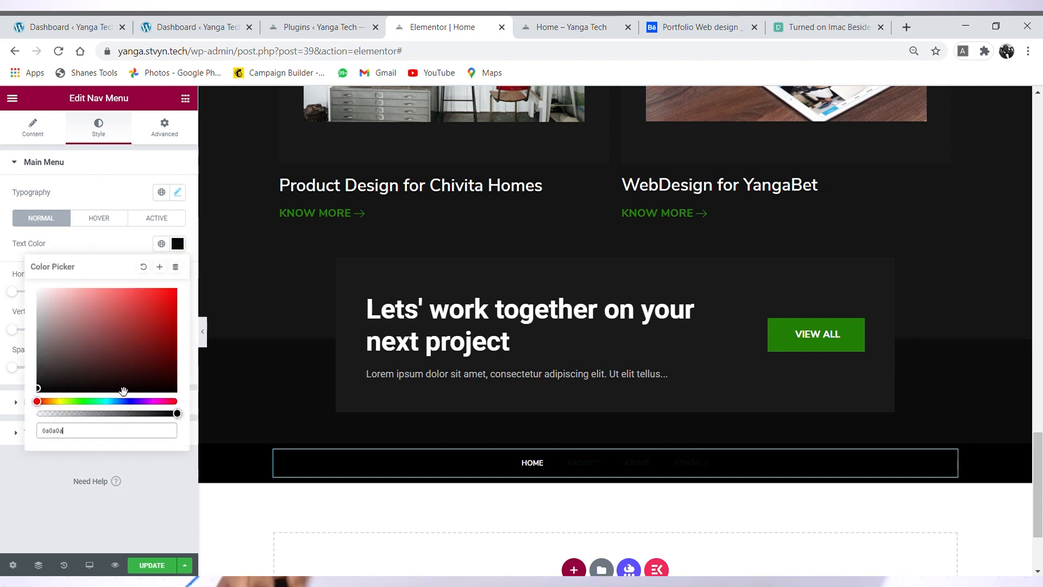
pyautogui.moveTo(123, 391); pyautogui.dragTo(19, 296)
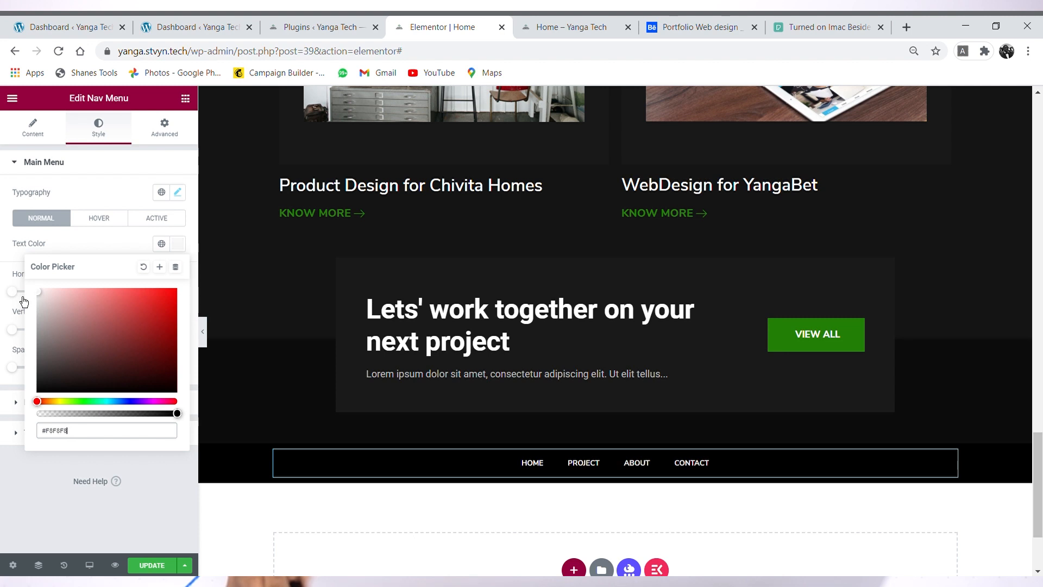
pyautogui.moveTo(22, 299); pyautogui.dragTo(12, 321)
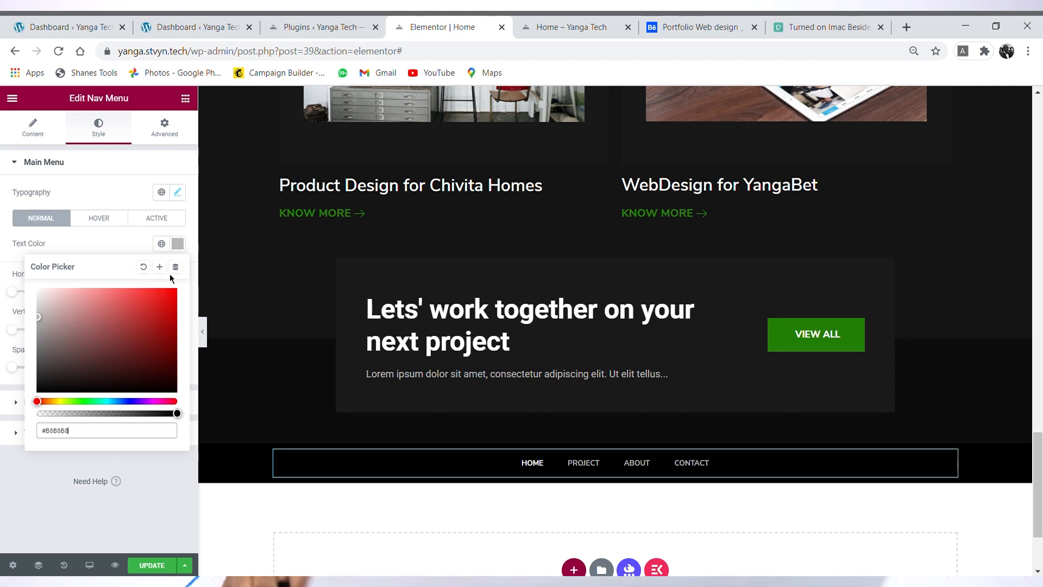
pyautogui.click(177, 244)
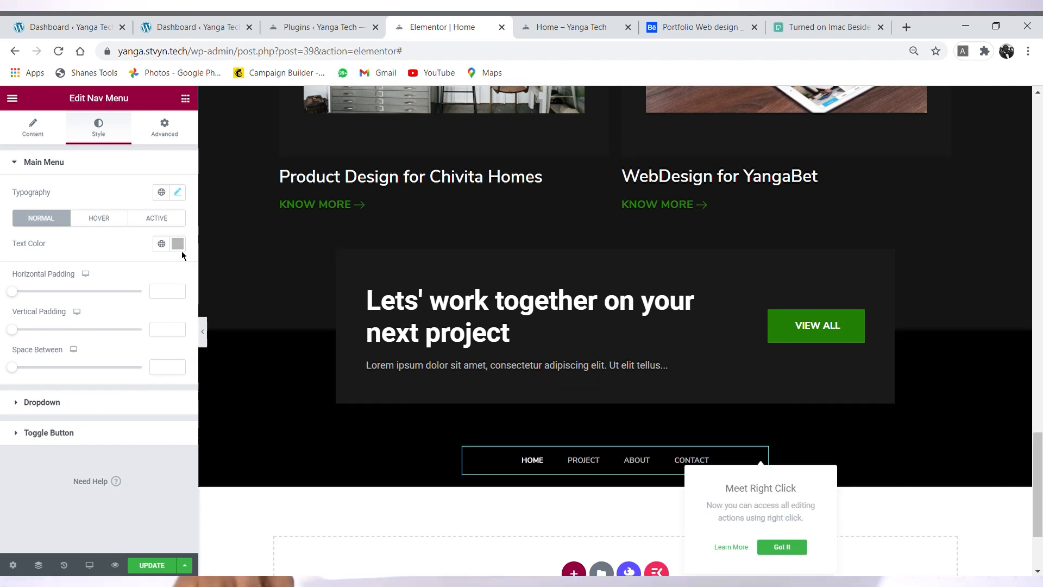
# Step: Set the footer menu's normal text colour to light grey #DBDBDB
pyautogui.click(180, 196)
pyautogui.click(179, 197)
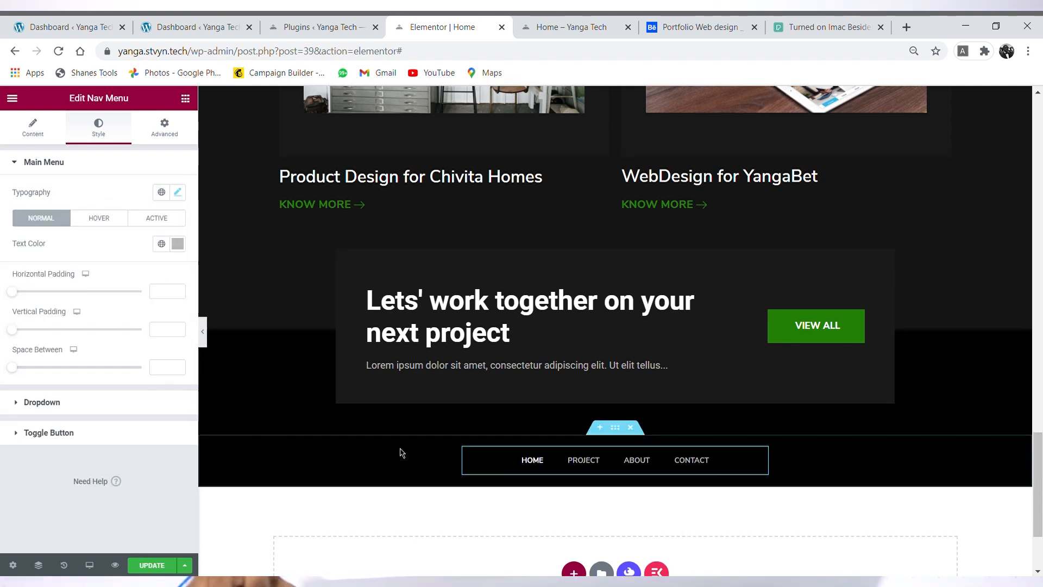
pyautogui.click(179, 246)
pyautogui.write('#DADADA')
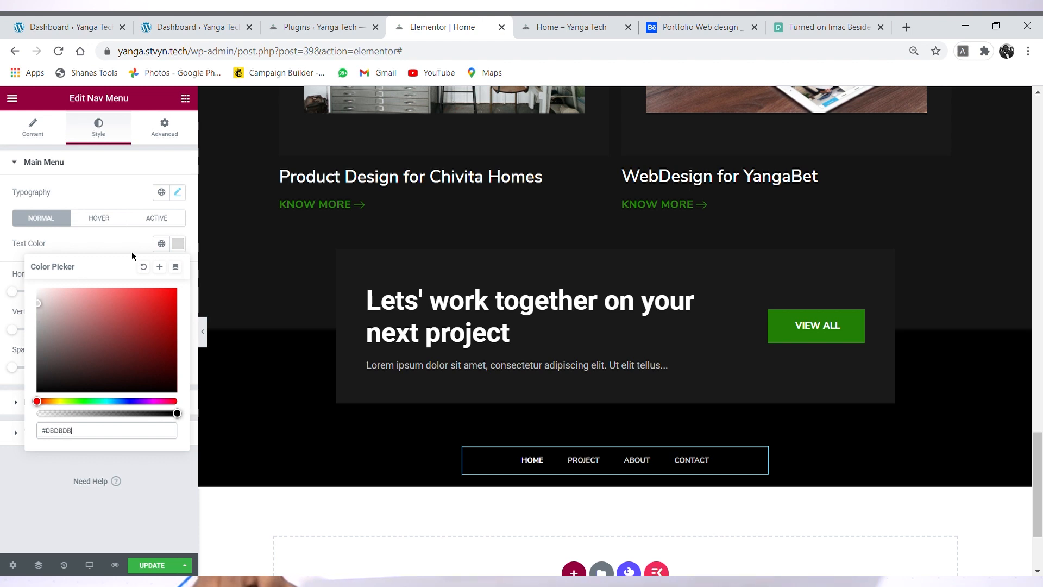
pyautogui.click(183, 249)
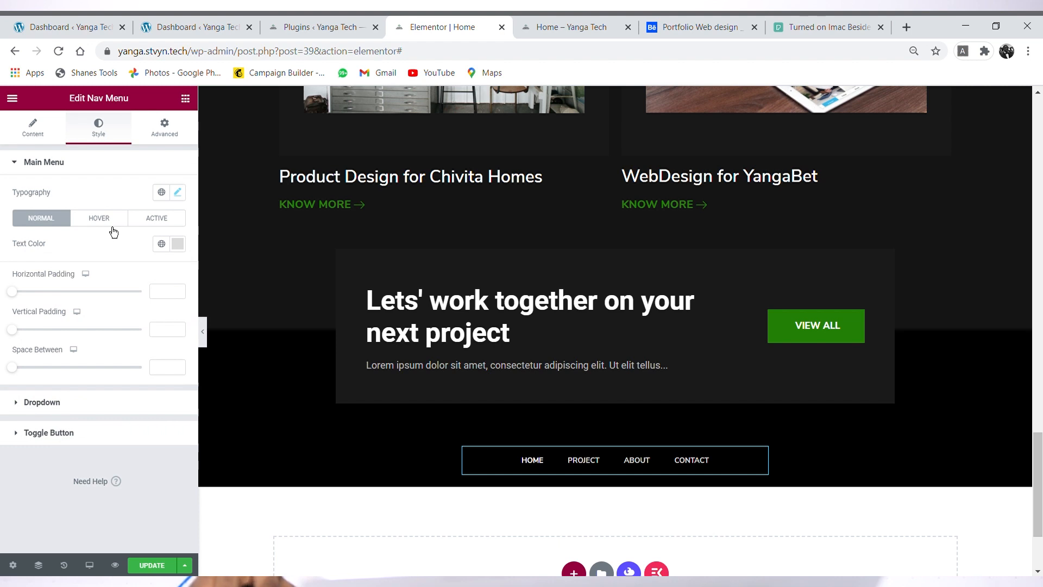
# Step: Set the footer menu's hover text colour to light grey #E1E1E1
pyautogui.click(111, 223)
pyautogui.click(178, 244)
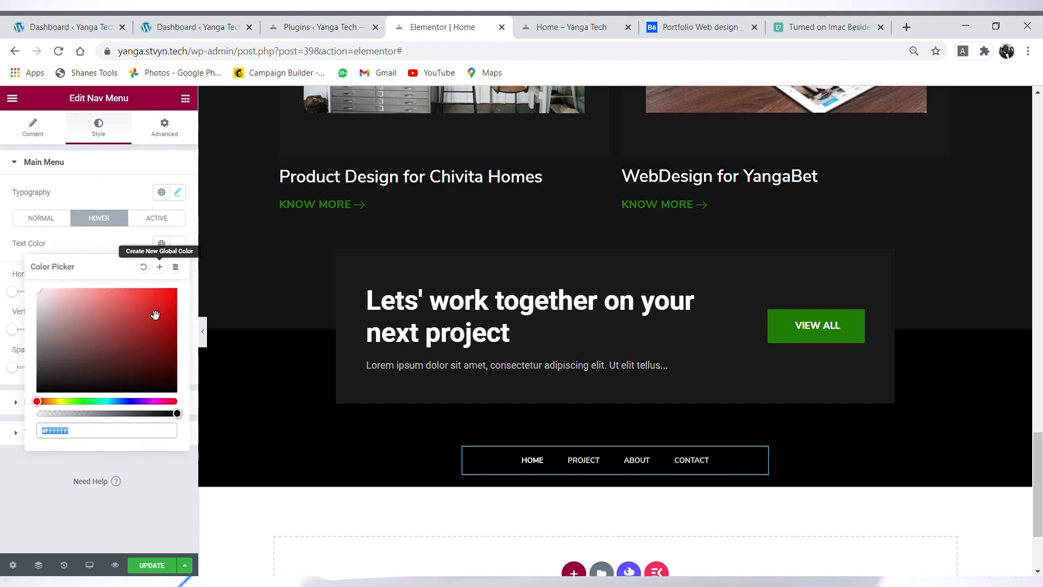
pyautogui.write('dbdbdb')
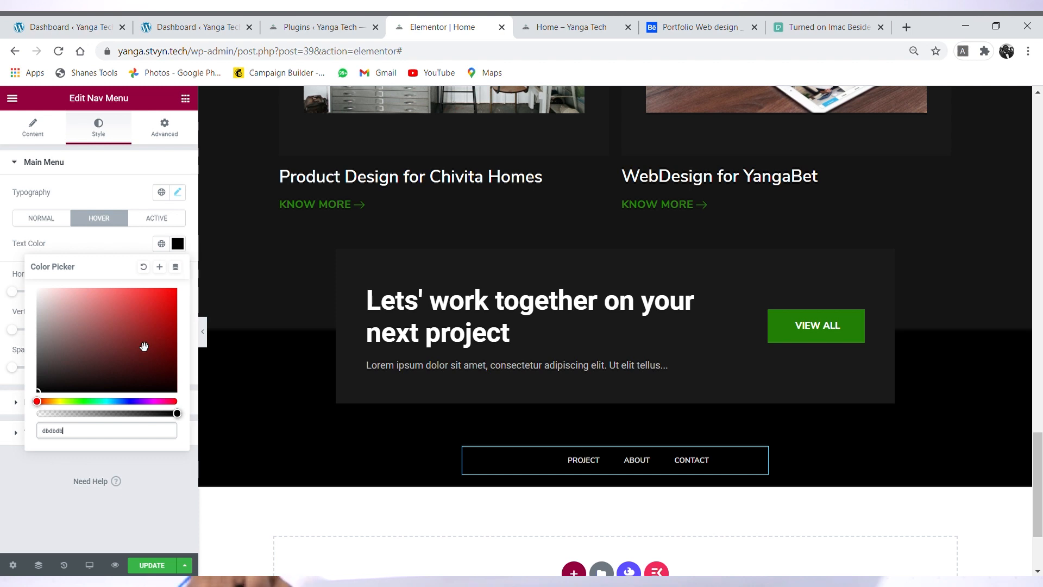
pyautogui.moveTo(90, 347); pyautogui.dragTo(1, 304)
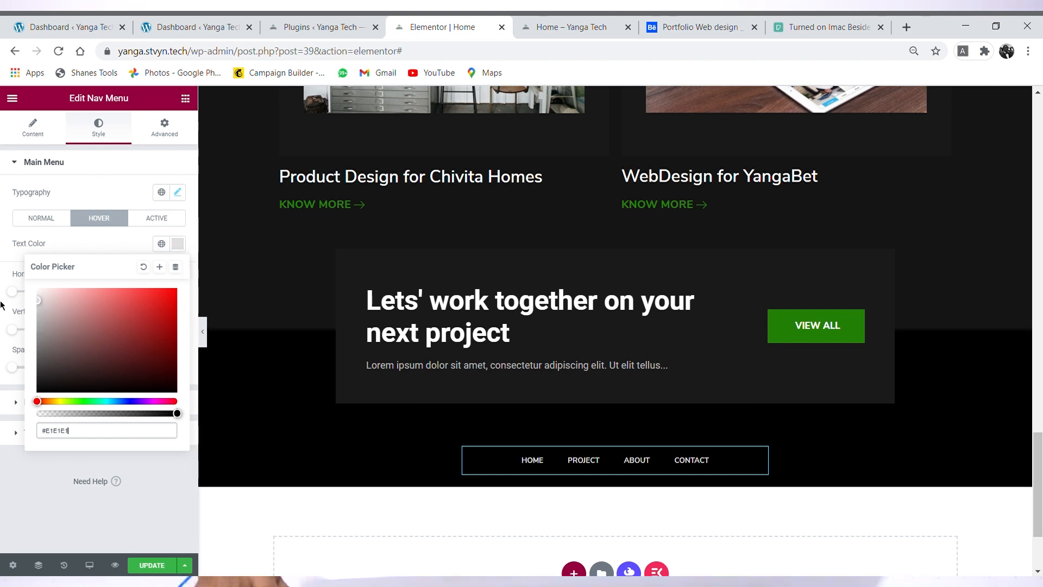
pyautogui.click(182, 251)
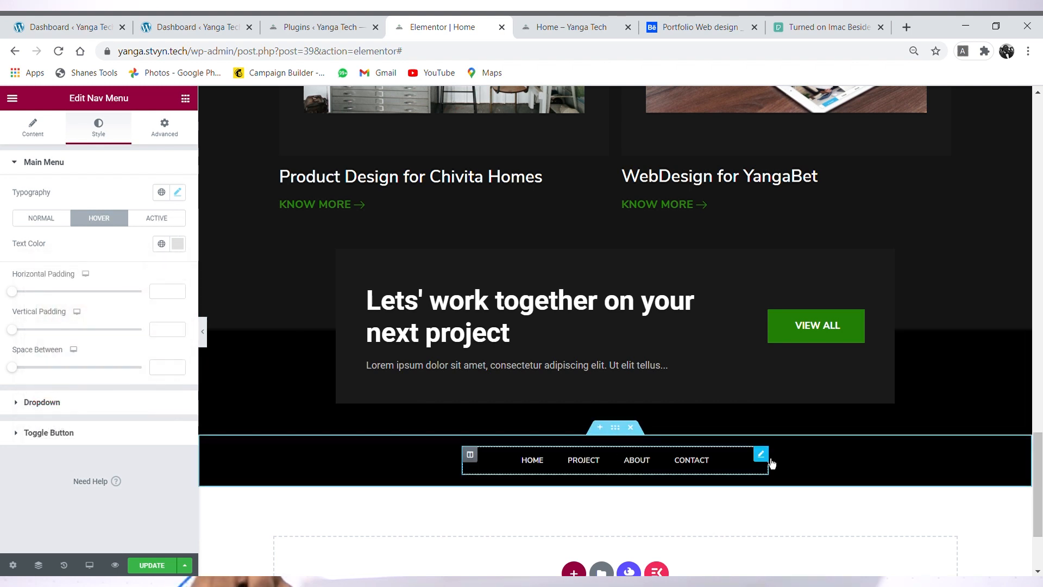
# Step: Set the footer menu's font size to 13 px and update the page
pyautogui.click(179, 194)
pyautogui.click(168, 286)
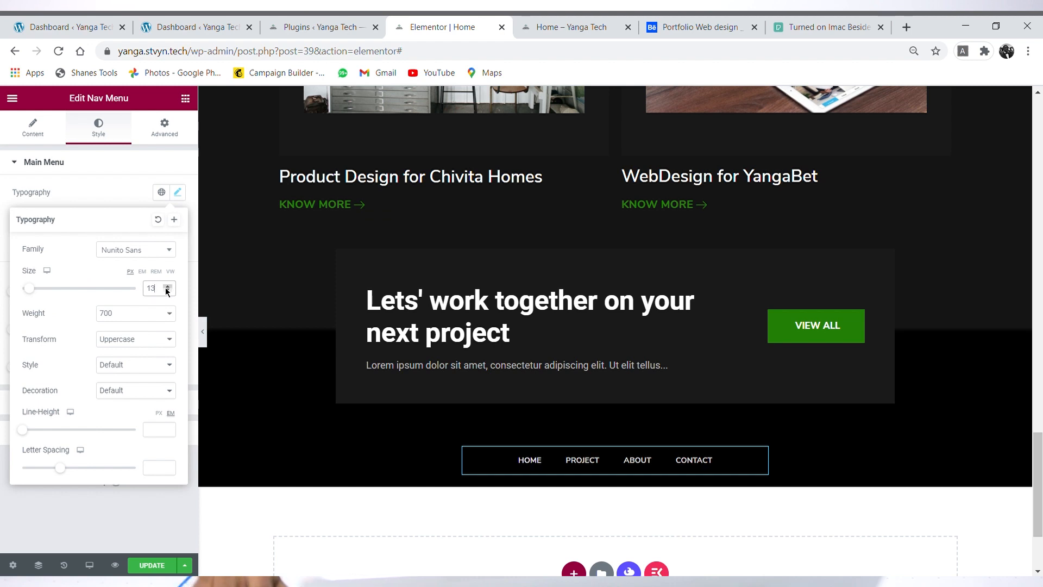
pyautogui.click(178, 192)
pyautogui.click(151, 566)
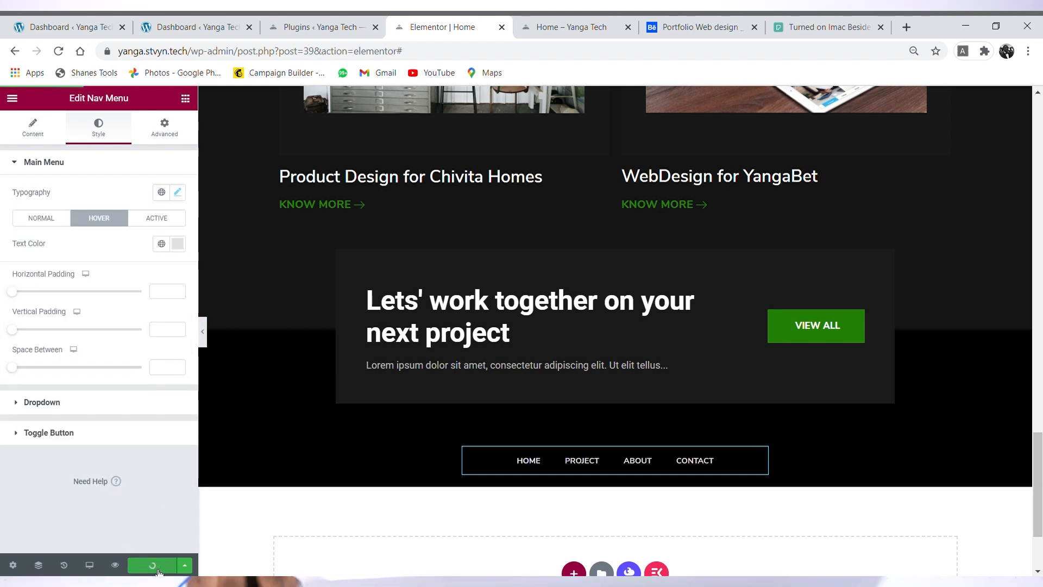
# Step: Compare the header, hero and service cards on the home page preview with the Behance reference
pyautogui.click(598, 23)
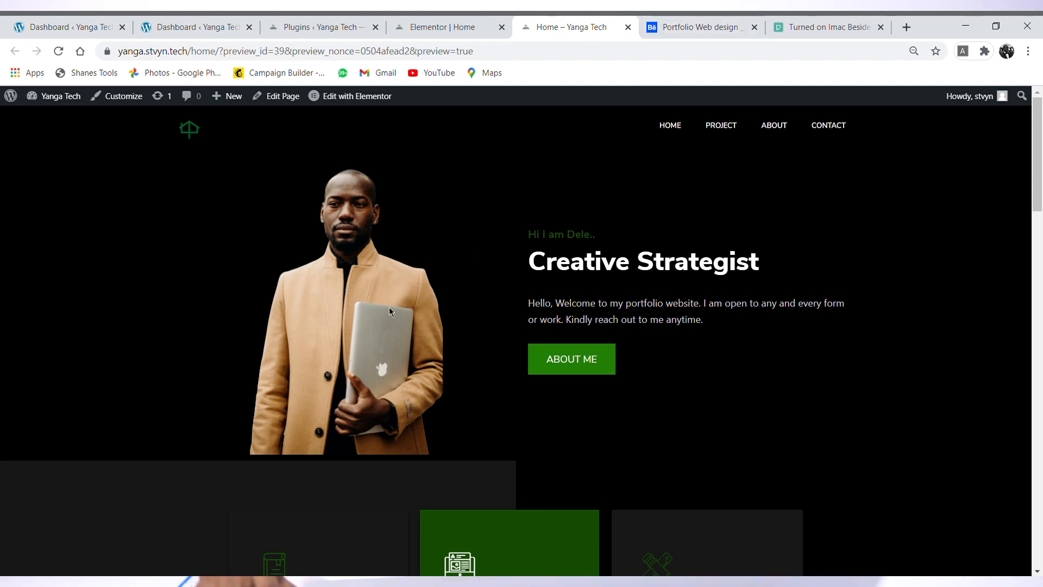
pyautogui.click(699, 30)
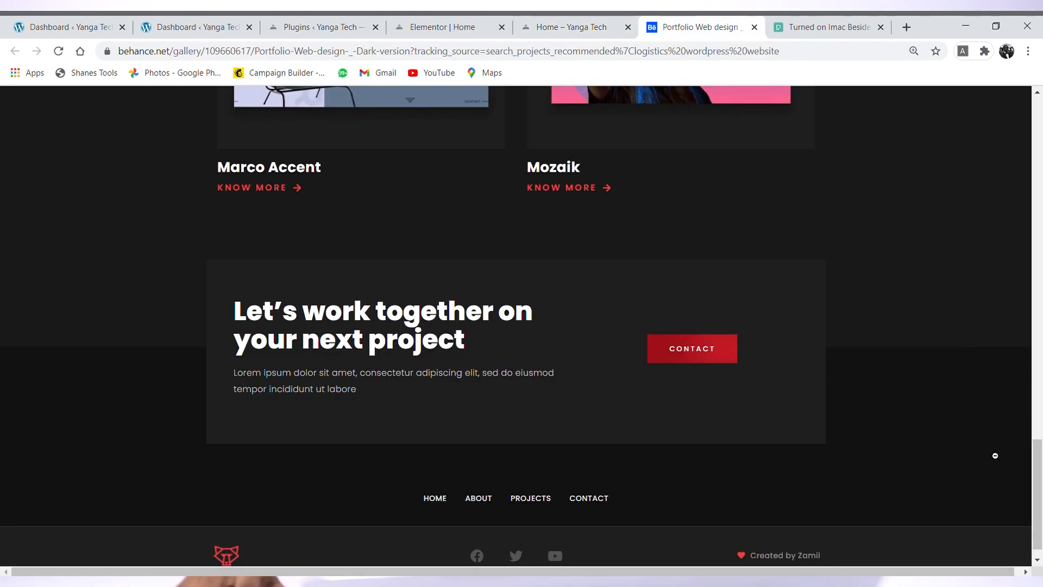
pyautogui.moveTo(1041, 508); pyautogui.dragTo(1041, 163)
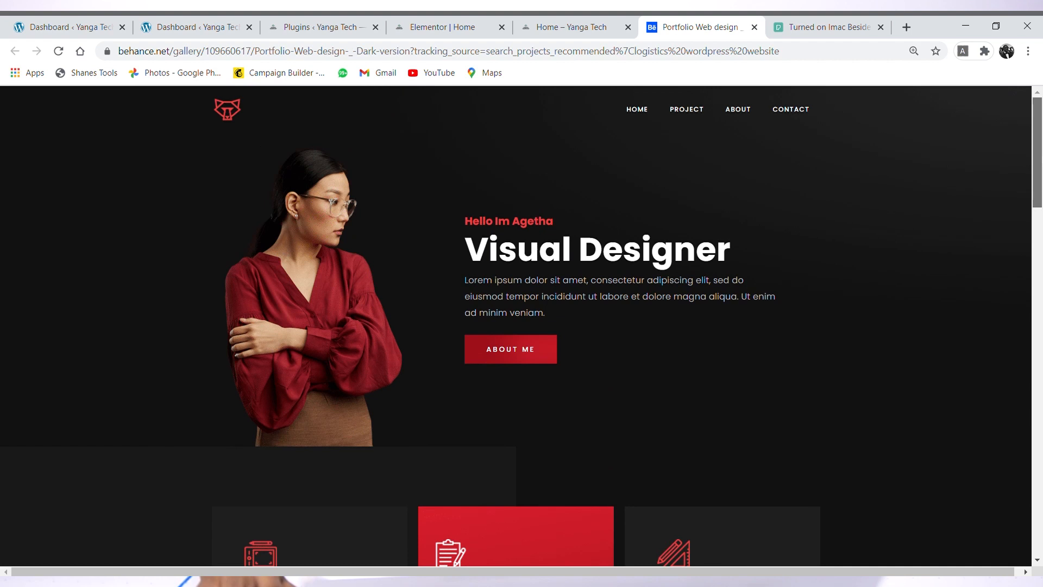
pyautogui.click(551, 30)
pyautogui.moveTo(1038, 156); pyautogui.dragTo(1038, 244)
pyautogui.click(701, 27)
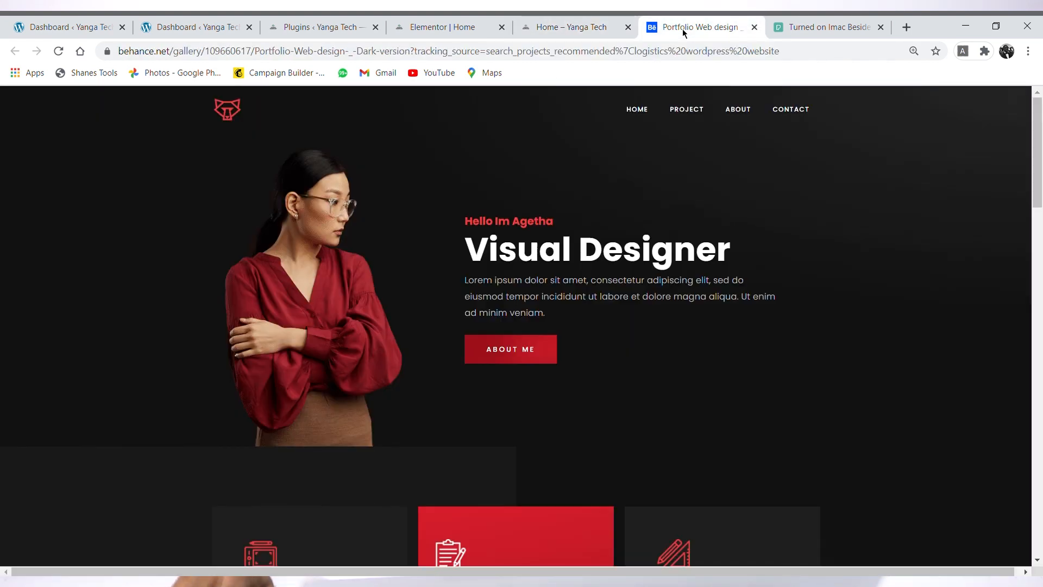
pyautogui.moveTo(1040, 180); pyautogui.dragTo(1041, 256)
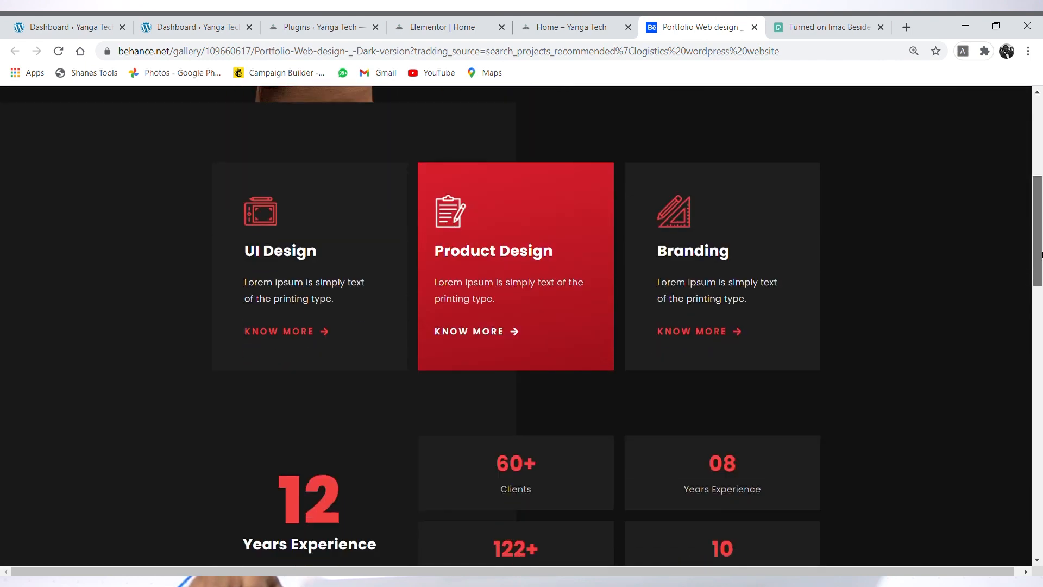
pyautogui.click(590, 21)
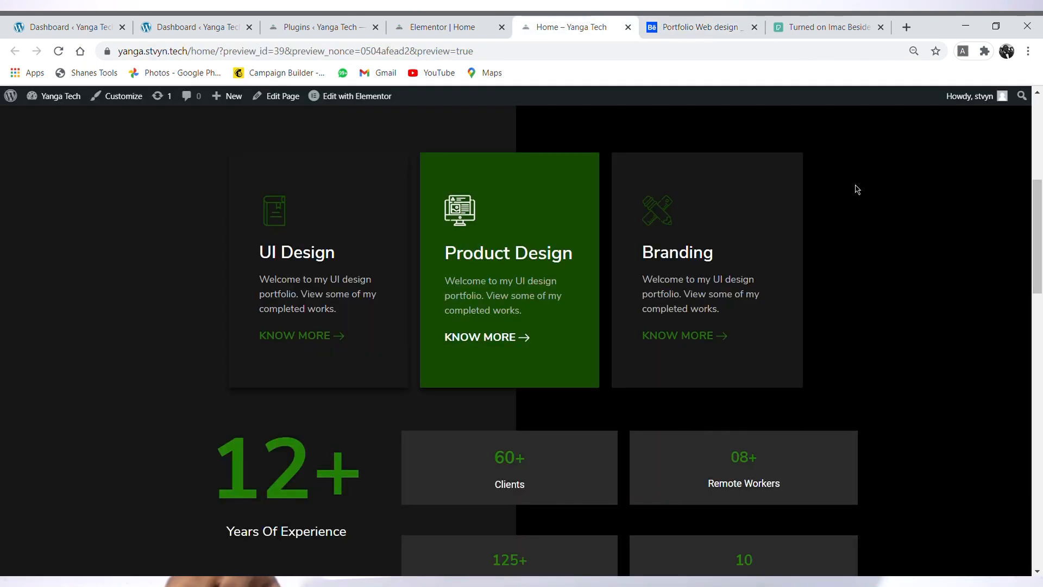
# Step: Compare the preview's statistics section and Featured Projects heading with the same parts of the Behance reference
pyautogui.moveTo(1038, 237); pyautogui.dragTo(1037, 282)
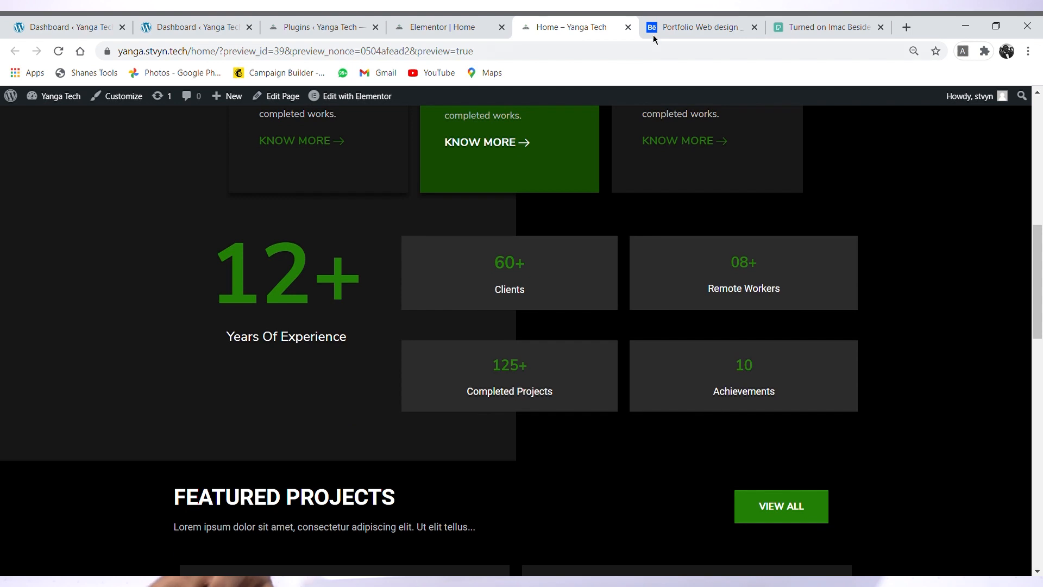
pyautogui.click(704, 22)
pyautogui.scroll(-5, 952, 211)
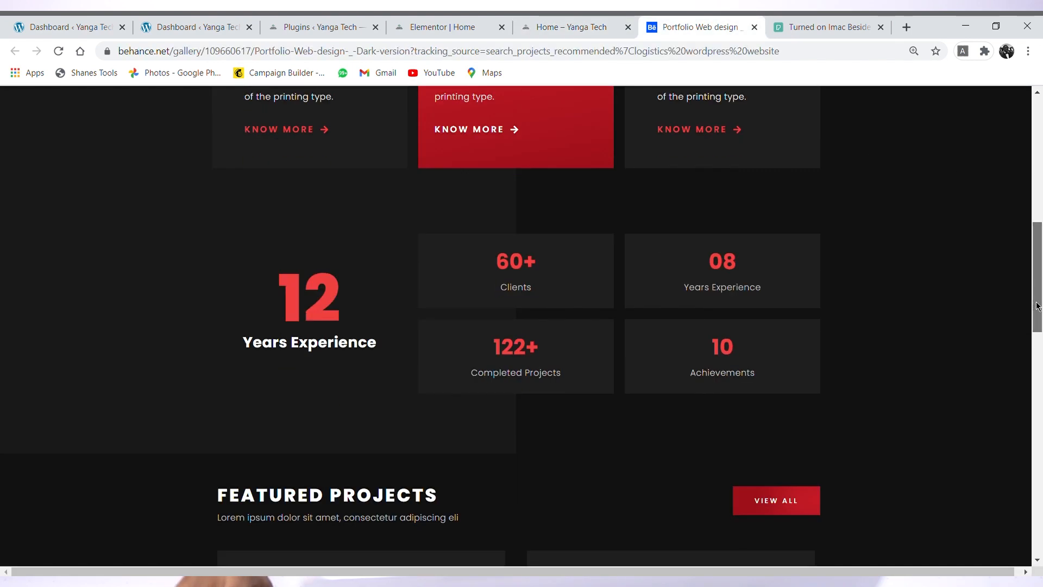
pyautogui.click(557, 21)
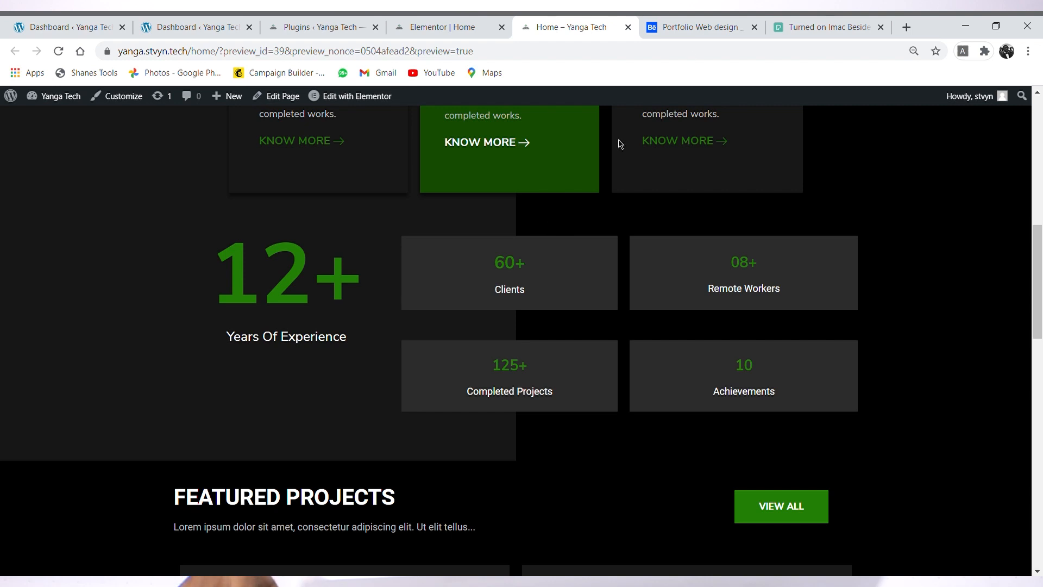
pyautogui.click(687, 22)
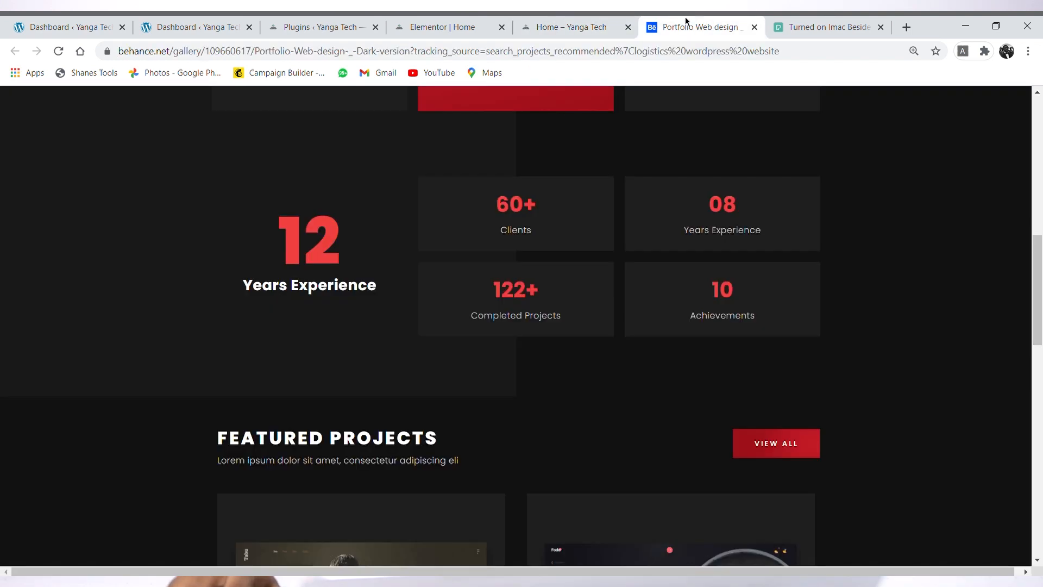
pyautogui.click(551, 27)
pyautogui.scroll(-4, 522, 341)
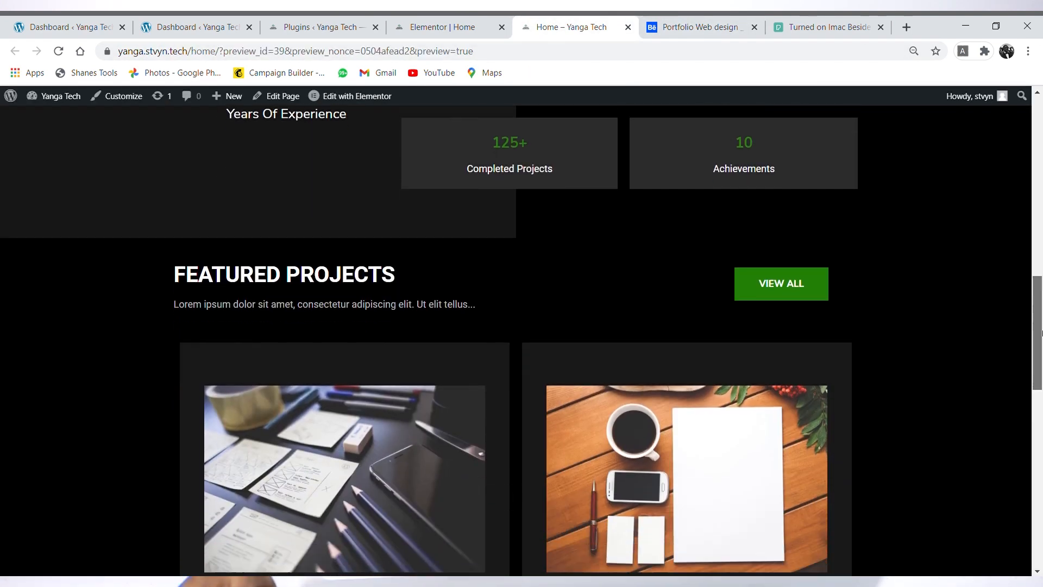
pyautogui.click(704, 23)
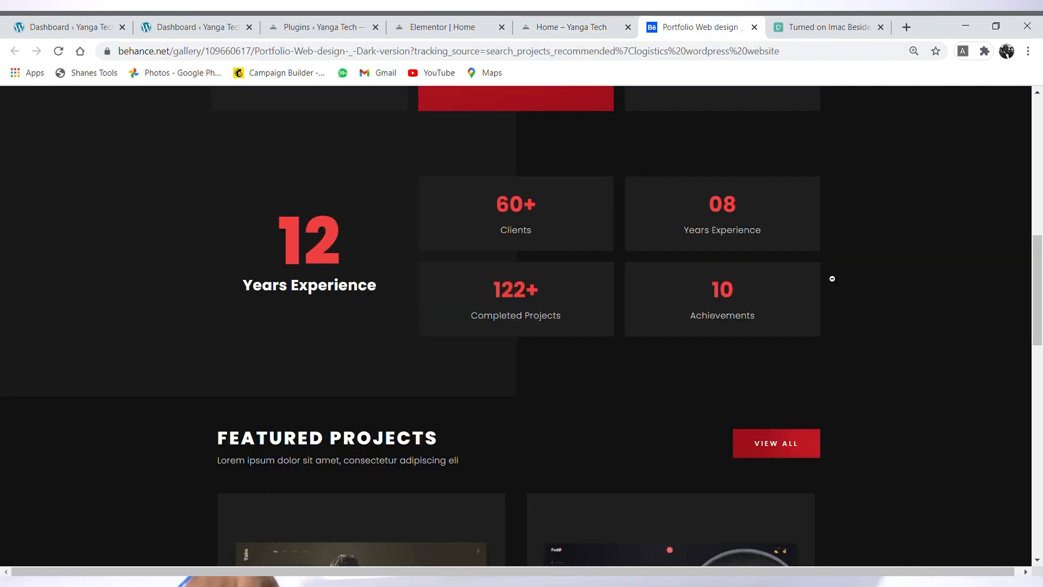
pyautogui.click(592, 27)
# Step: Compare the preview's project cards, call-to-action box, footer menu and bottom bar with the Behance reference
pyautogui.moveTo(1036, 320); pyautogui.dragTo(1036, 400)
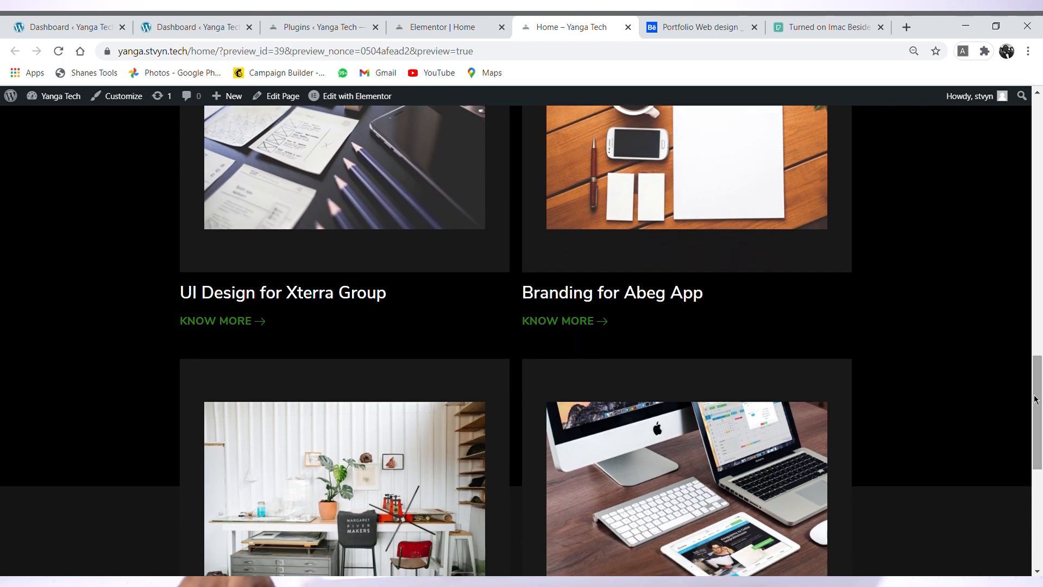
pyautogui.click(721, 22)
pyautogui.moveTo(1038, 282); pyautogui.dragTo(1035, 511)
pyautogui.click(585, 24)
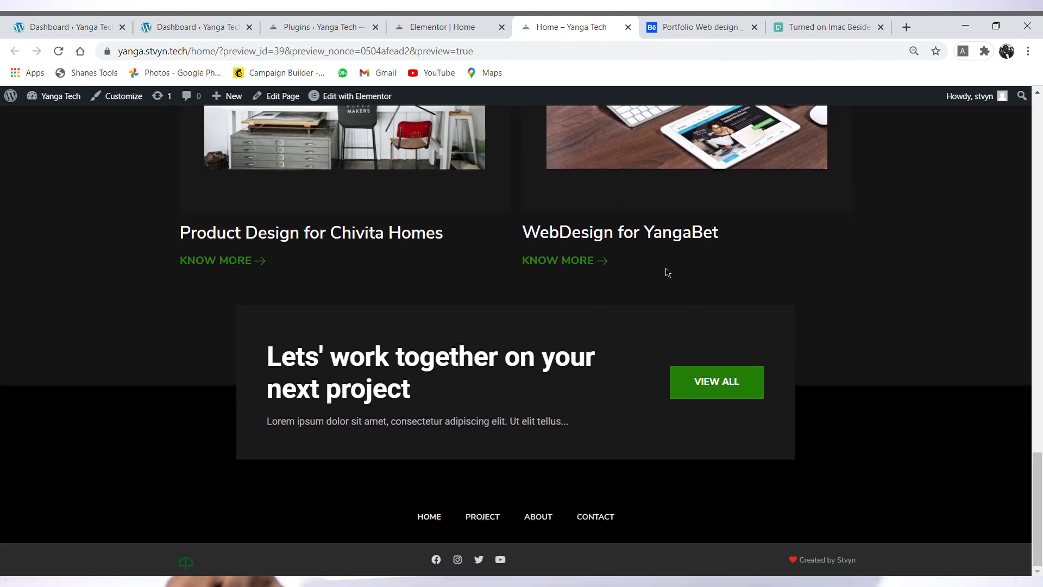
pyautogui.click(690, 28)
pyautogui.moveTo(1029, 390); pyautogui.dragTo(1029, 491)
pyautogui.click(593, 22)
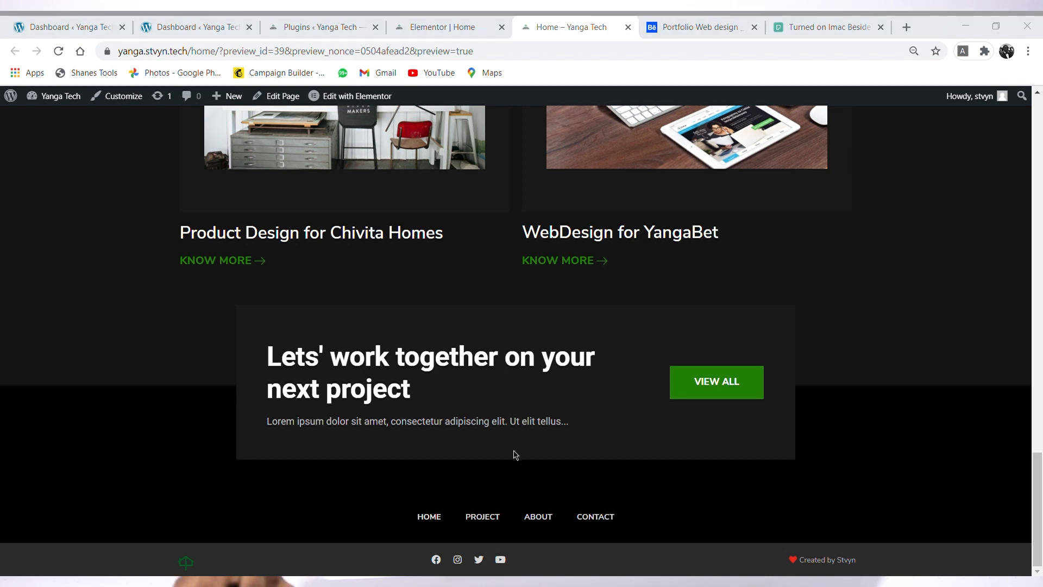
pyautogui.click(690, 27)
pyautogui.scroll(-1, 1039, 522)
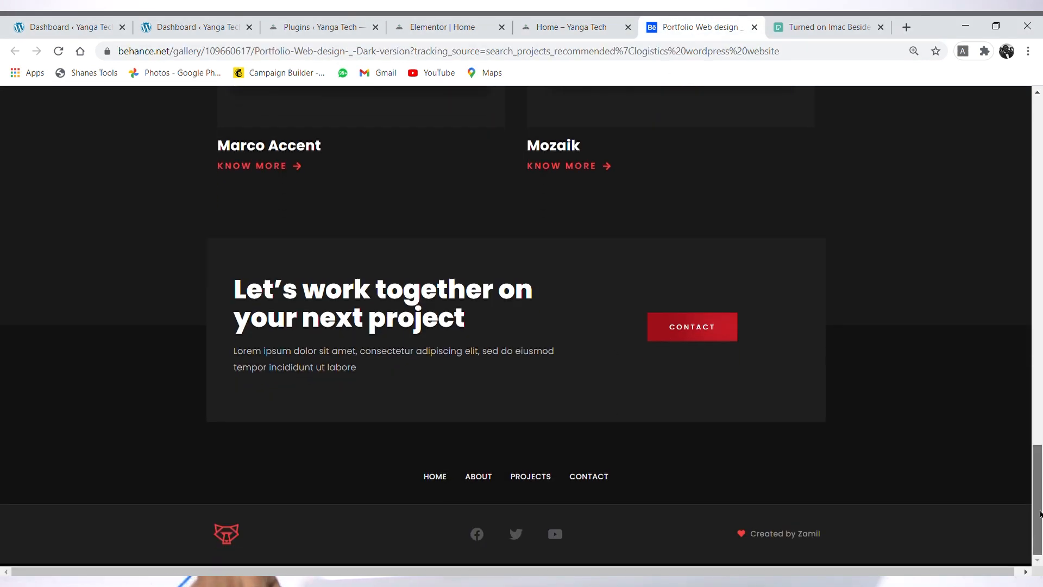
pyautogui.click(585, 22)
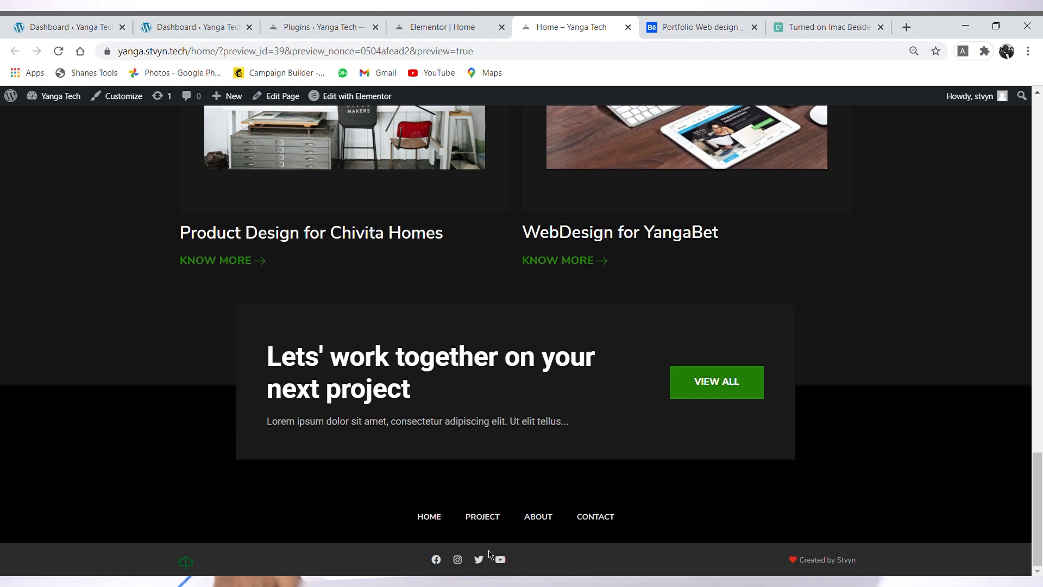
# Step: Open the footer for editing from the home page editor and widen its social icons and logo columns by eye
pyautogui.click(450, 23)
pyautogui.scroll(-3, 596, 451)
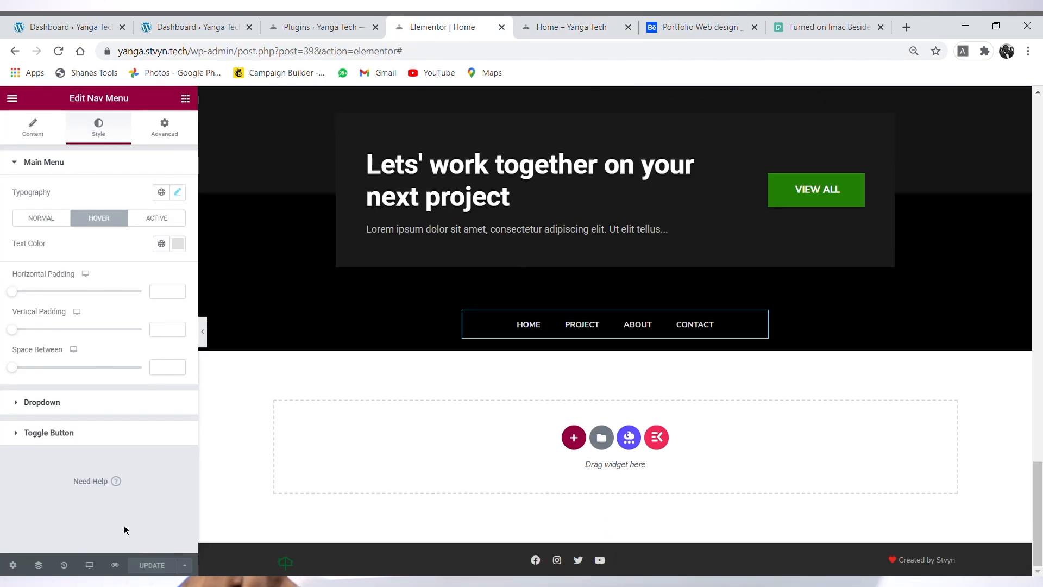
pyautogui.click(628, 558)
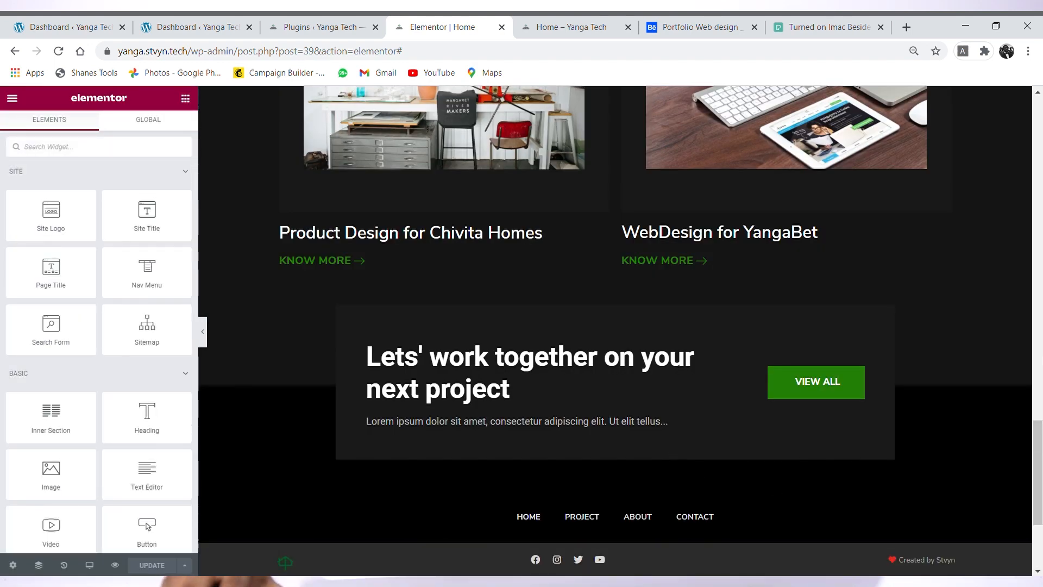
pyautogui.scroll(-4, 1039, 468)
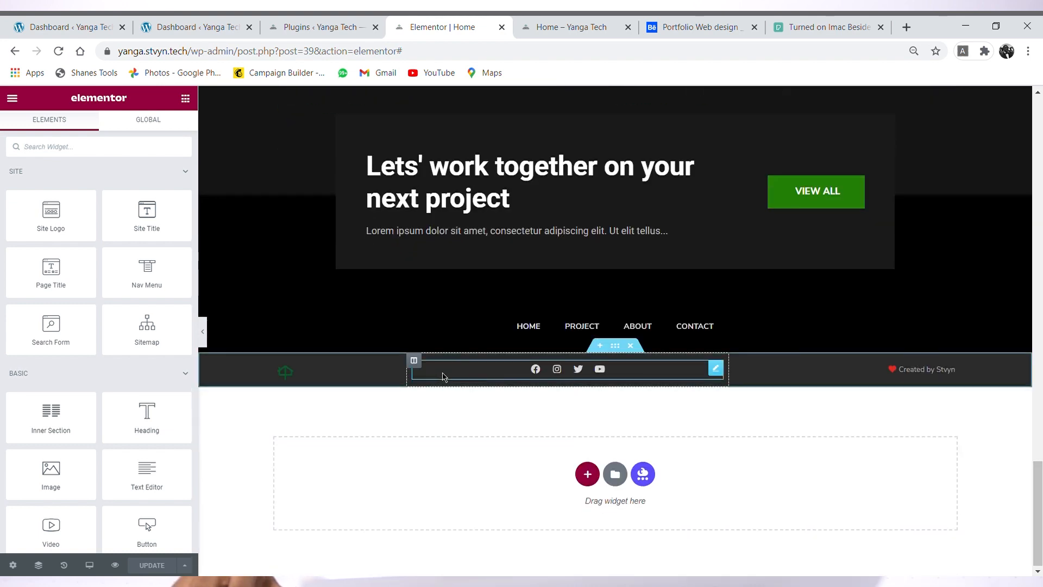
pyautogui.moveTo(735, 376); pyautogui.dragTo(810, 389)
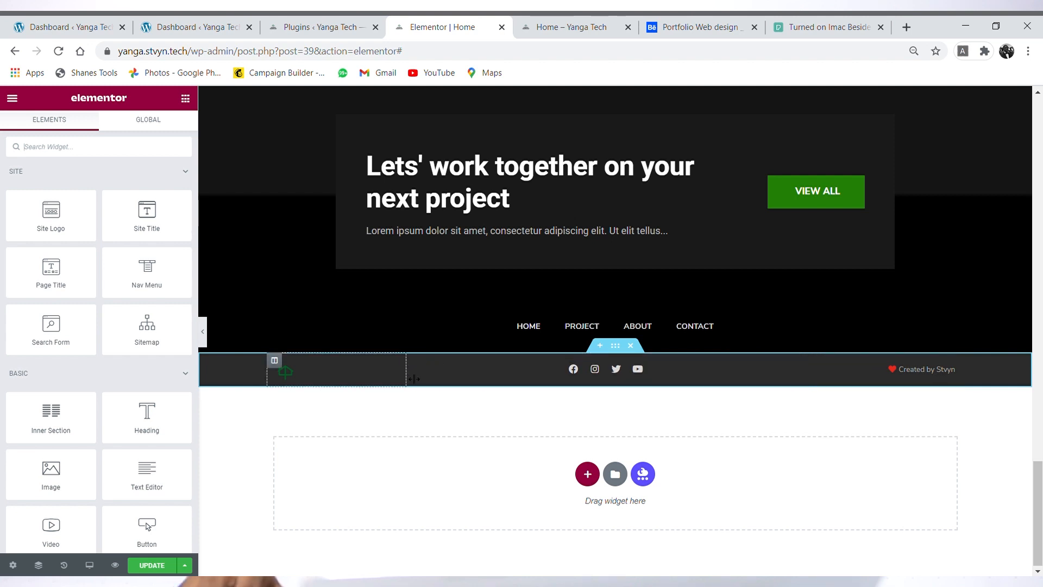
pyautogui.moveTo(409, 380); pyautogui.dragTo(430, 379)
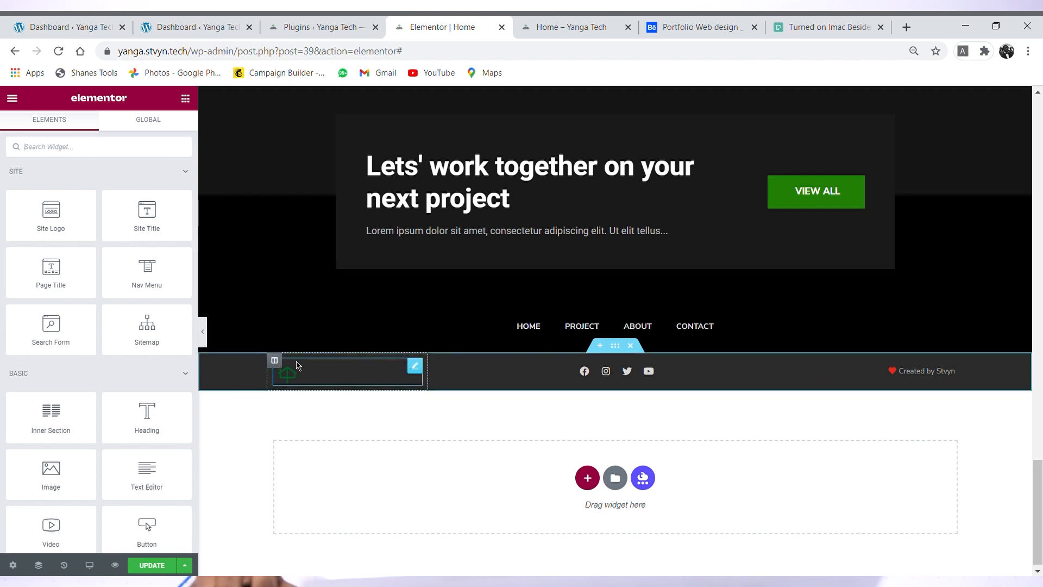
# Step: Set the footer's logo column width to 24% and its social icons column width to 54%
pyautogui.click(275, 361)
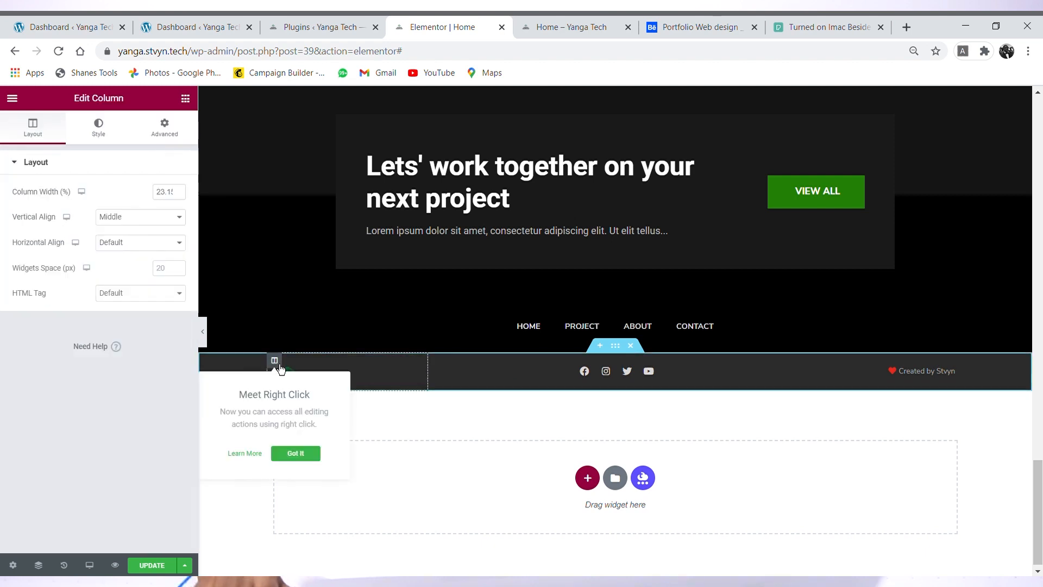
pyautogui.doubleClick(173, 192)
pyautogui.write('24')
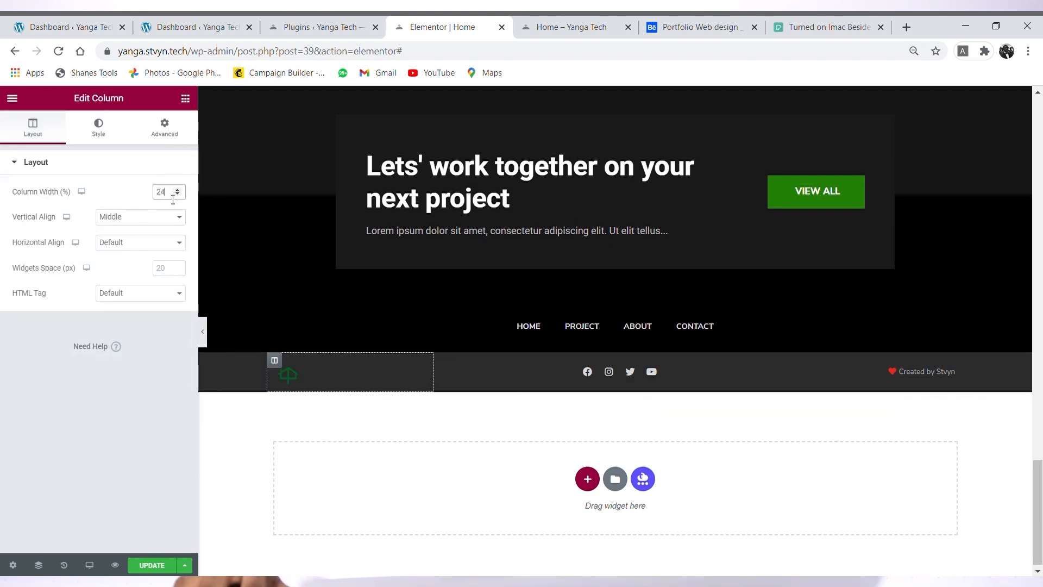
pyautogui.click(441, 360)
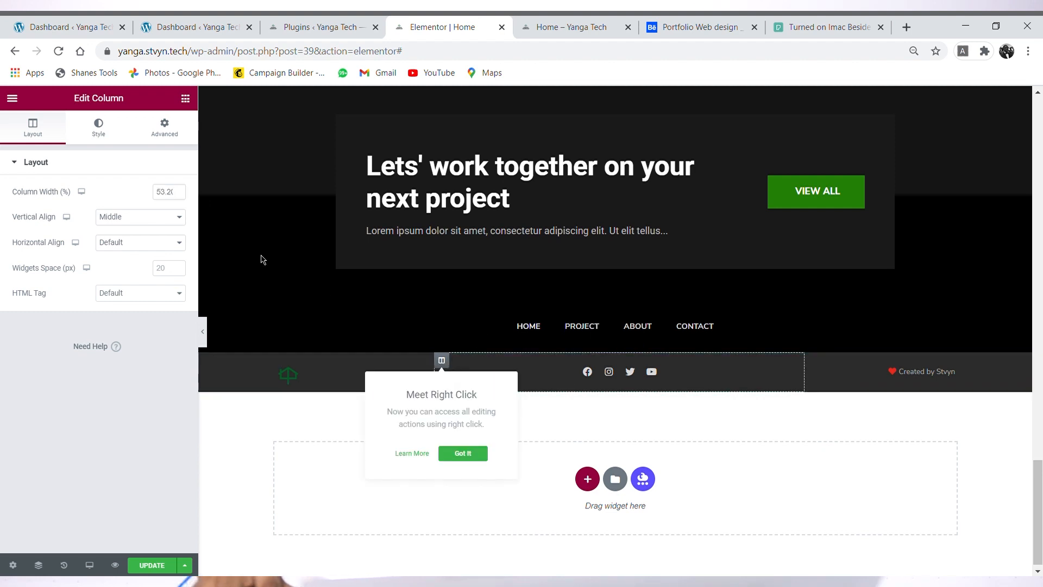
pyautogui.click(174, 197)
pyautogui.doubleClick(174, 197)
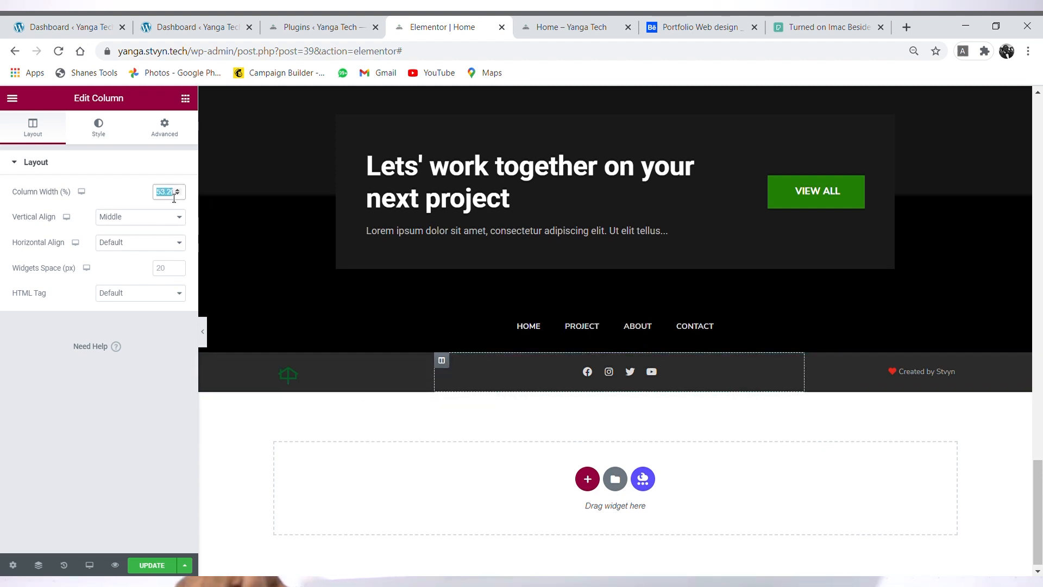
pyautogui.write('54')
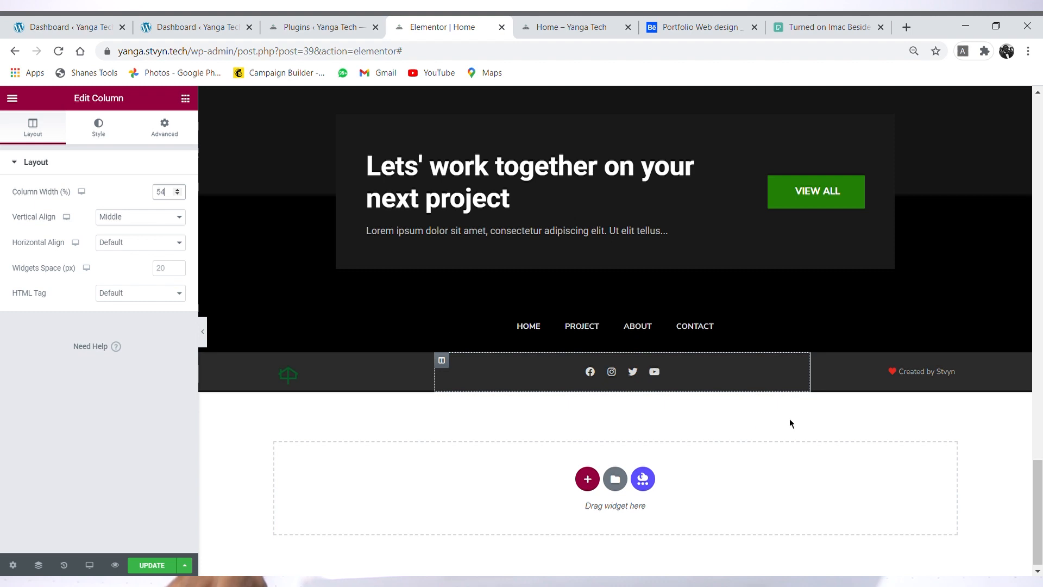
# Step: Set the footer's credit text column width to 25% and check the updated footer on the home page preview
pyautogui.click(818, 361)
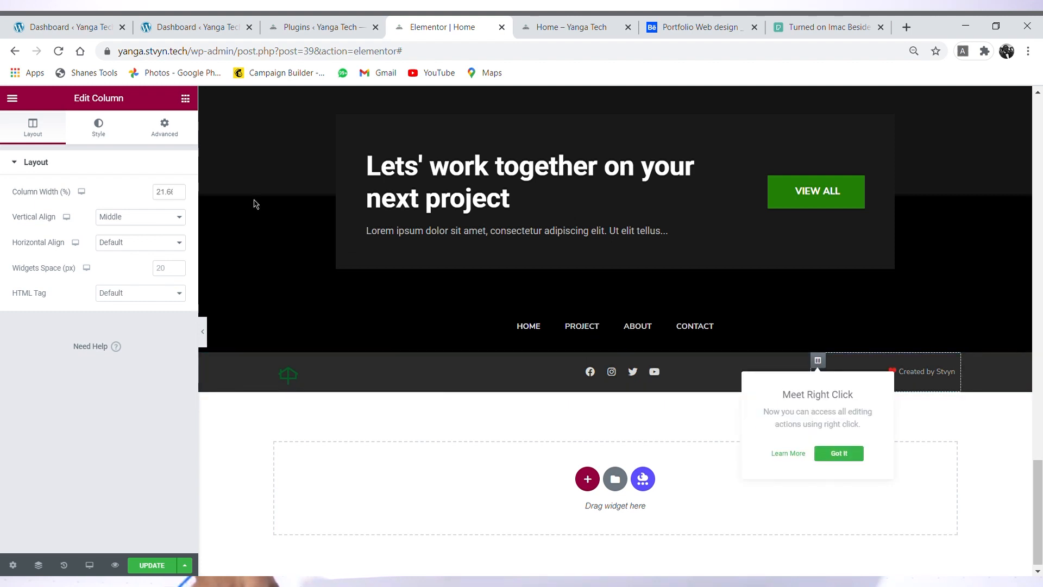
pyautogui.click(176, 194)
pyautogui.hotkey('ctrl', 'a')
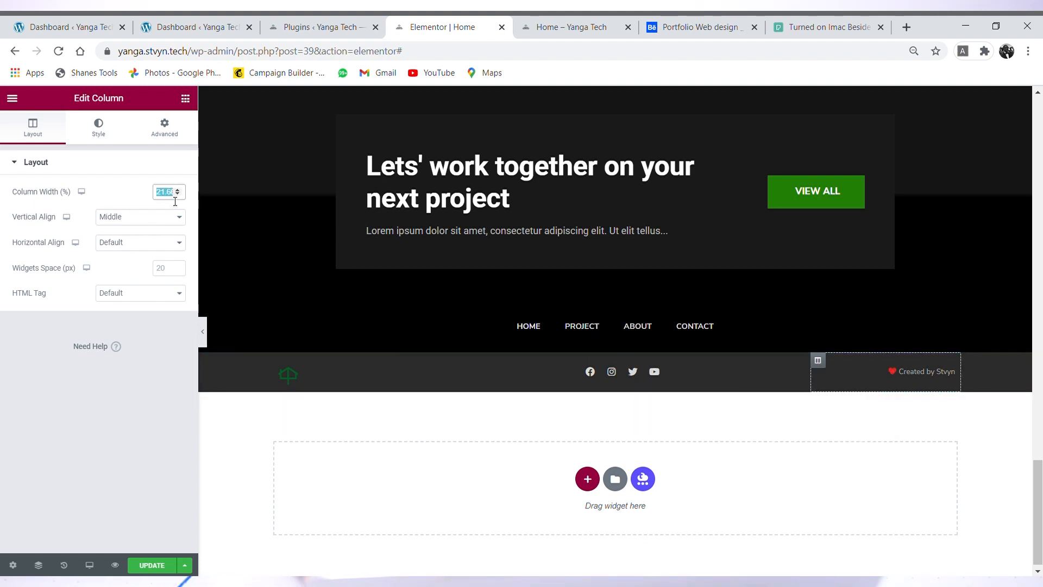
pyautogui.write('20')
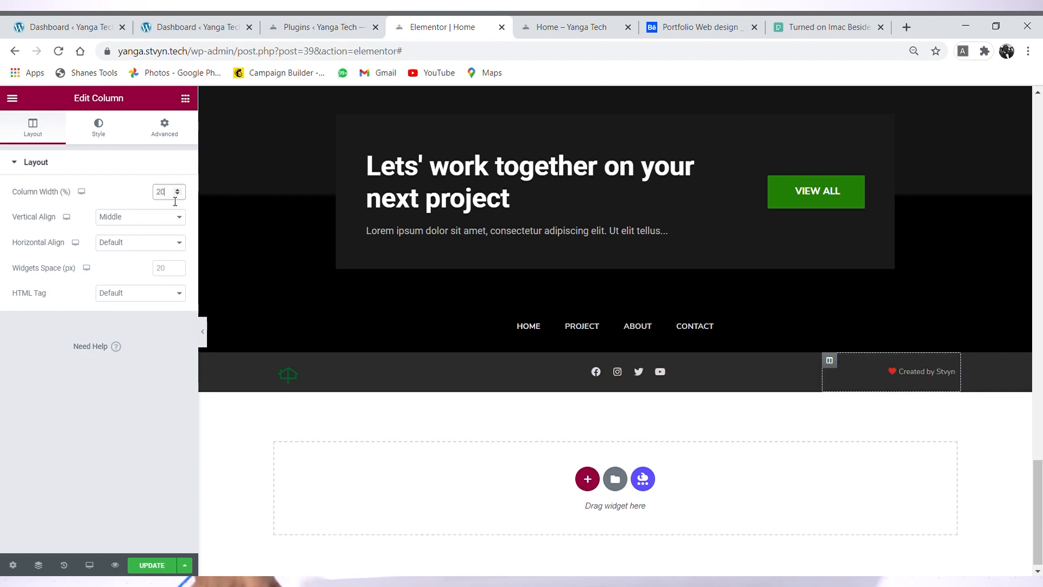
pyautogui.click(180, 190)
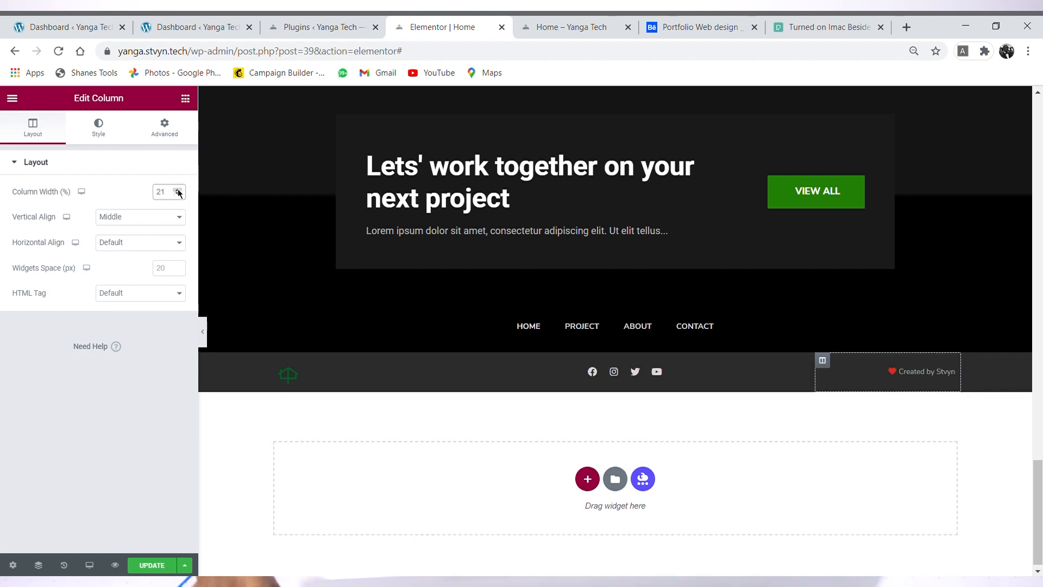
pyautogui.click(180, 190)
pyautogui.click(180, 191)
pyautogui.click(180, 190)
pyautogui.click(180, 190)
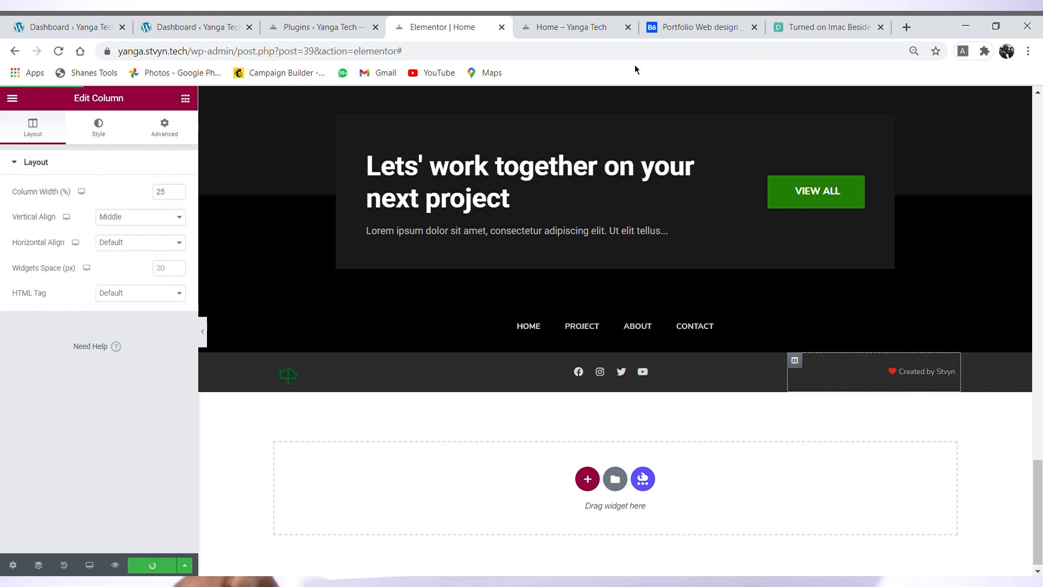
pyautogui.click(562, 16)
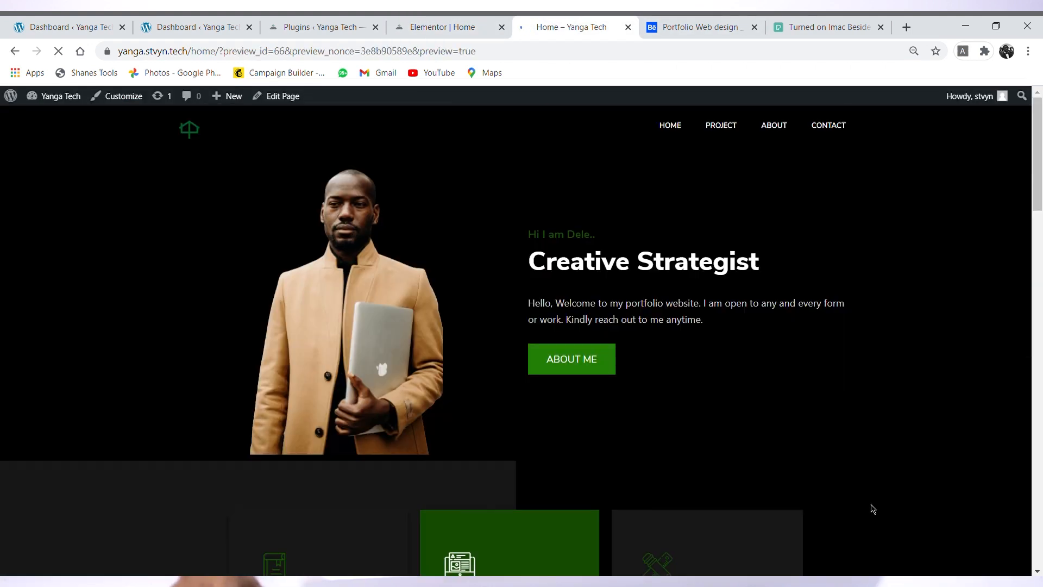
pyautogui.moveTo(1037, 185); pyautogui.dragTo(1037, 545)
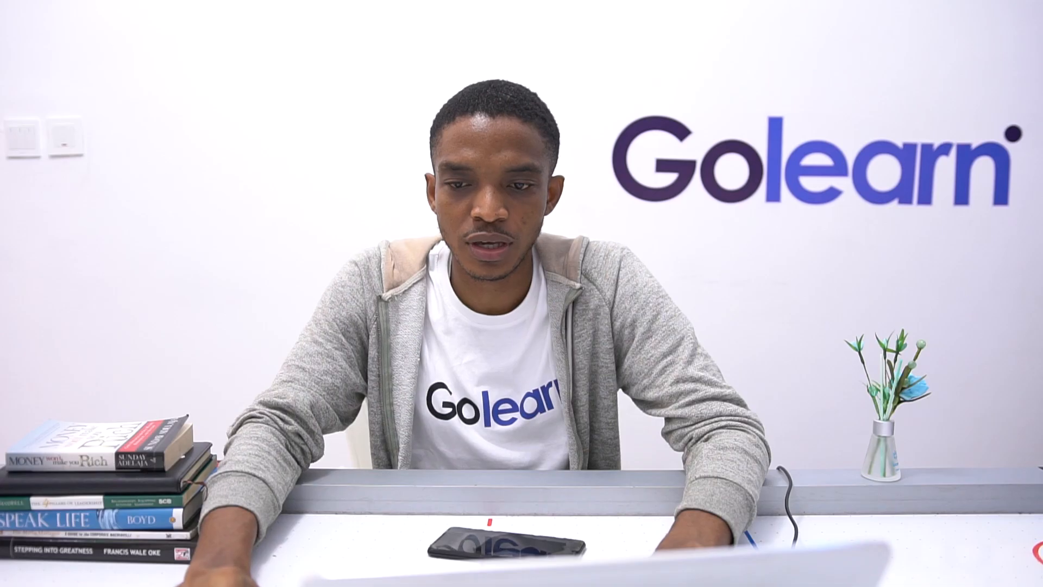